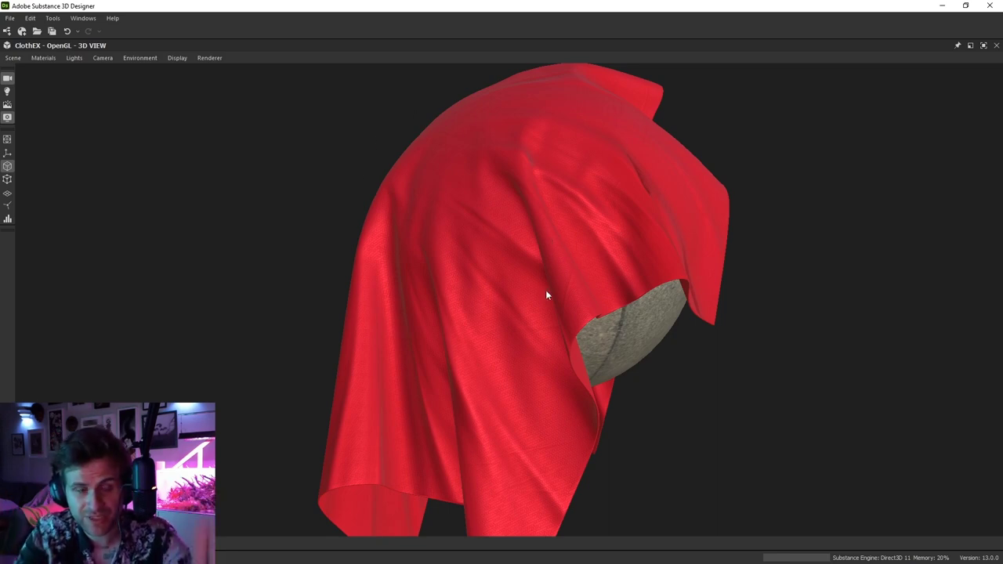
Examine the red draped cloth in the 3D view from several angles and up close for its folds and weave
{"action": "left_click_drag", "start_coordinate": [528, 223], "coordinate": [602, 120]}
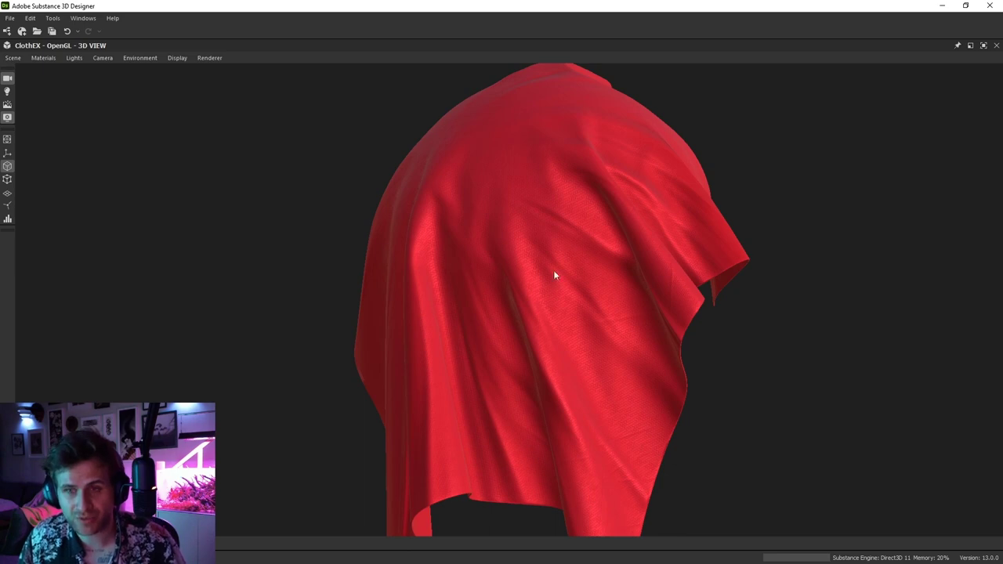
{"action": "left_click_drag", "start_coordinate": [539, 306], "coordinate": [501, 240]}
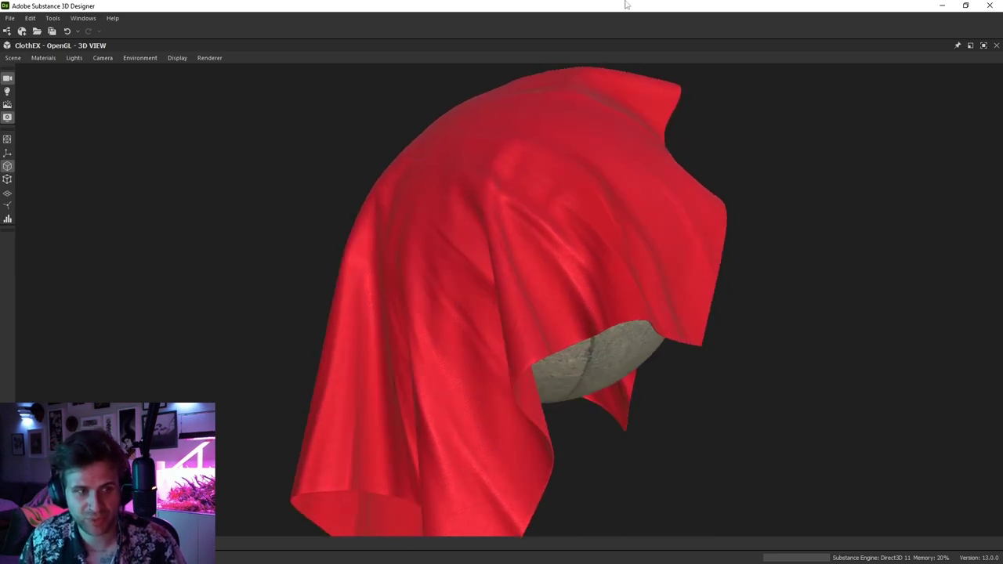
{"action": "mouse_move", "coordinate": [644, 275]}
{"action": "left_mouse_down"}
{"action": "mouse_move", "coordinate": [589, 249]}
{"action": "mouse_move", "coordinate": [628, 239]}
{"action": "mouse_move", "coordinate": [579, 235]}
{"action": "left_mouse_up"}
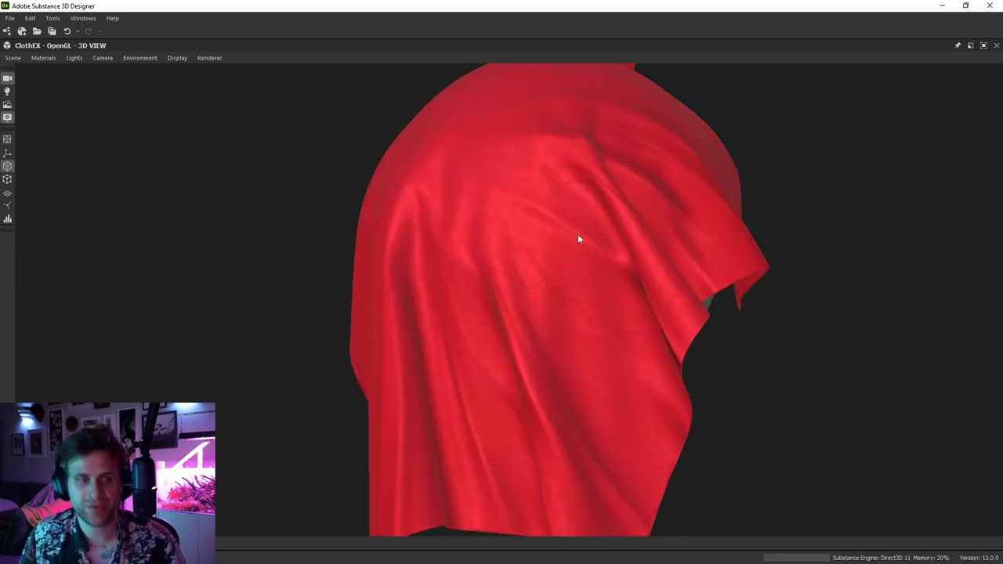
{"action": "left_click_drag", "start_coordinate": [621, 299], "coordinate": [782, 294]}
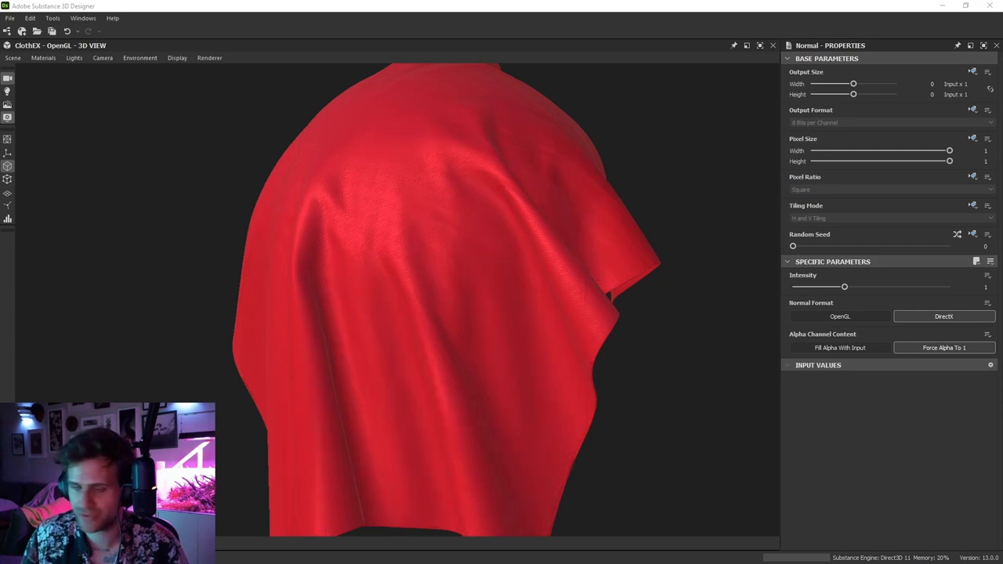
{"action": "left_click_drag", "start_coordinate": [427, 251], "coordinate": [481, 140]}
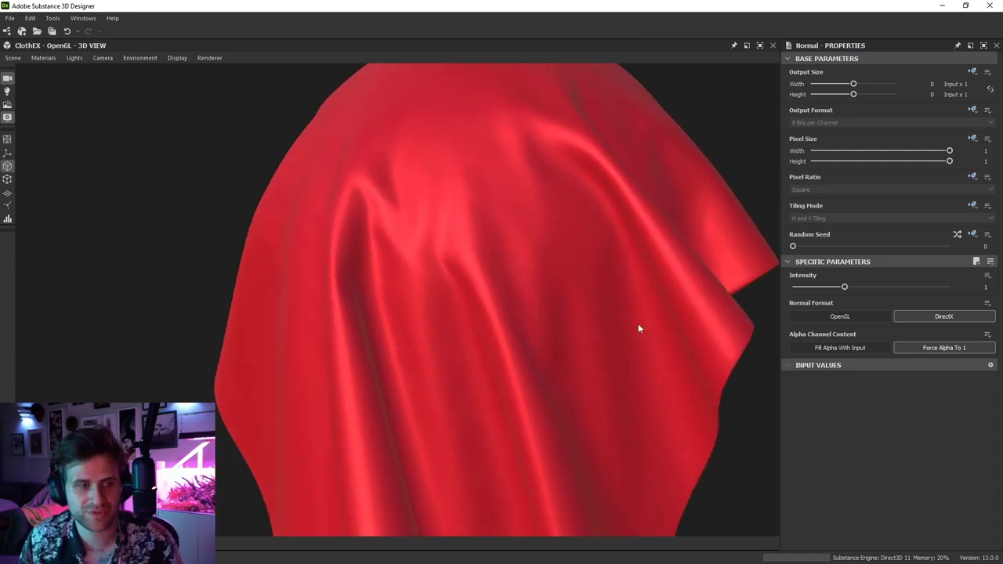
{"action": "left_click_drag", "start_coordinate": [519, 321], "coordinate": [572, 249]}
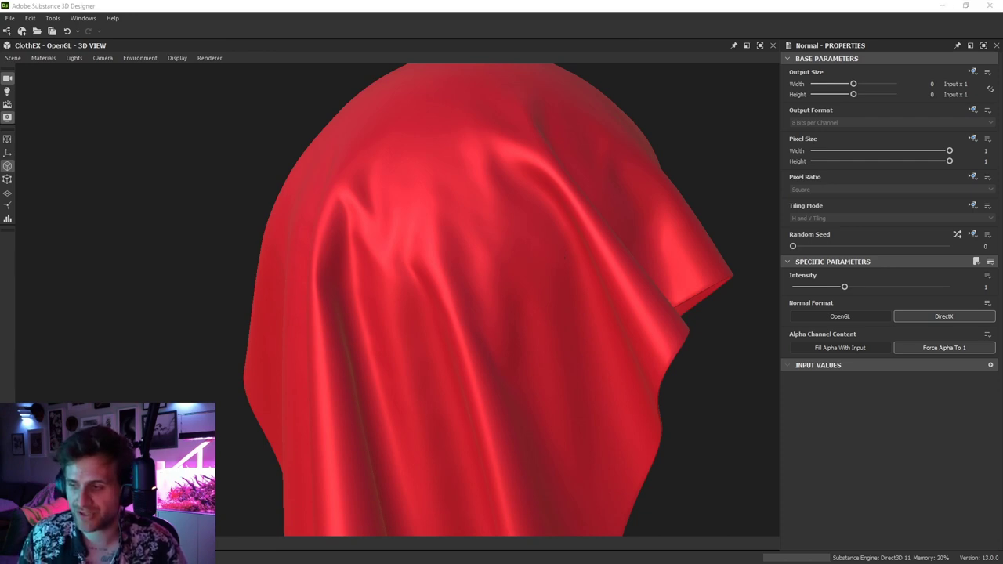
{"action": "left_click_drag", "start_coordinate": [603, 258], "coordinate": [530, 300]}
{"action": "left_click_drag", "start_coordinate": [567, 333], "coordinate": [539, 405]}
{"action": "mouse_move", "coordinate": [469, 285]}
{"action": "left_mouse_down"}
{"action": "mouse_move", "coordinate": [470, 332]}
{"action": "mouse_move", "coordinate": [493, 296]}
{"action": "mouse_move", "coordinate": [428, 303]}
{"action": "mouse_move", "coordinate": [467, 274]}
{"action": "left_mouse_up"}
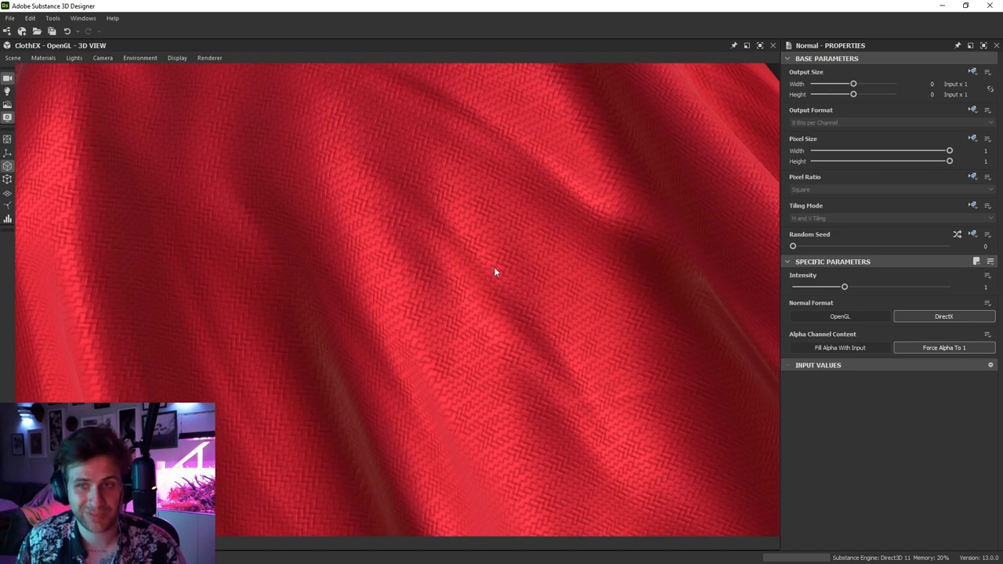
{"action": "scroll", "coordinate": [494, 268], "scroll_direction": "down", "scroll_amount": 5}
{"action": "left_click_drag", "start_coordinate": [550, 252], "coordinate": [436, 226]}
{"action": "left_click_drag", "start_coordinate": [487, 264], "coordinate": [481, 251]}
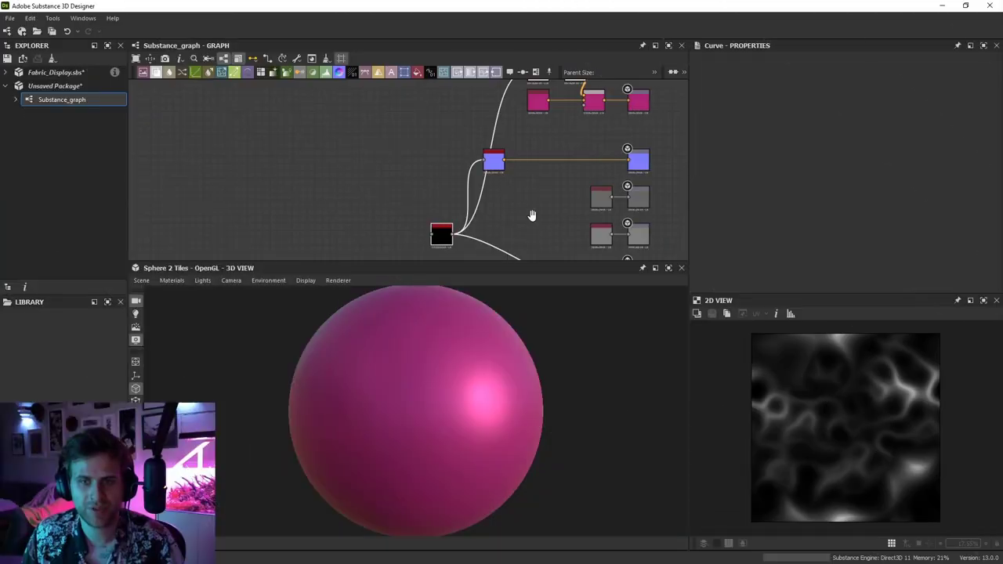
Shift the hue of the Uniform Color node feeding the base color to about 0.88
{"action": "middle_click_drag", "start_coordinate": [532, 215], "coordinate": [511, 256]}
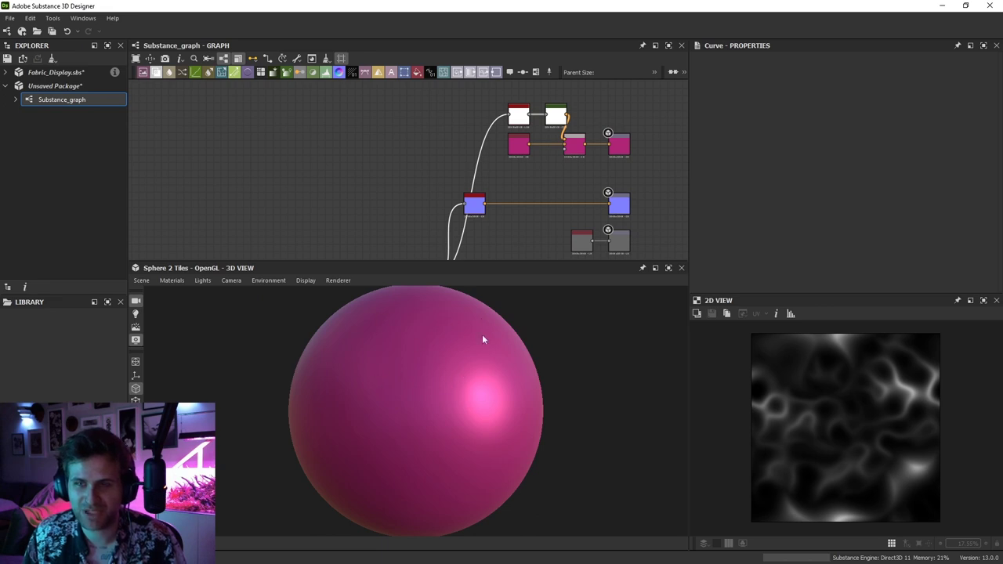
{"action": "scroll", "coordinate": [511, 172], "scroll_direction": "up", "scroll_amount": 2}
{"action": "double_click", "coordinate": [517, 137]}
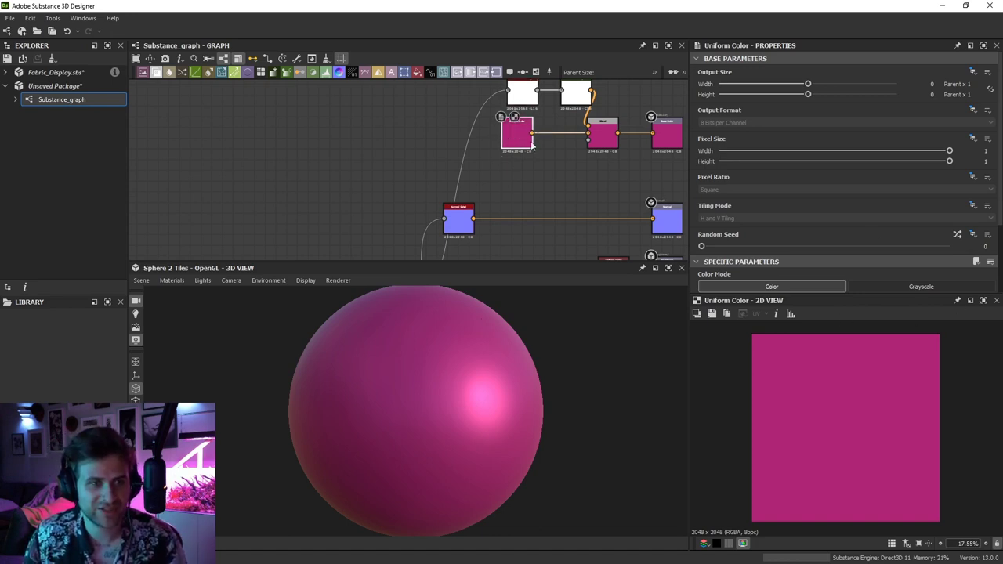
{"action": "scroll", "coordinate": [934, 242], "scroll_direction": "down", "scroll_amount": 3}
{"action": "left_click_drag", "start_coordinate": [934, 241], "coordinate": [925, 241]}
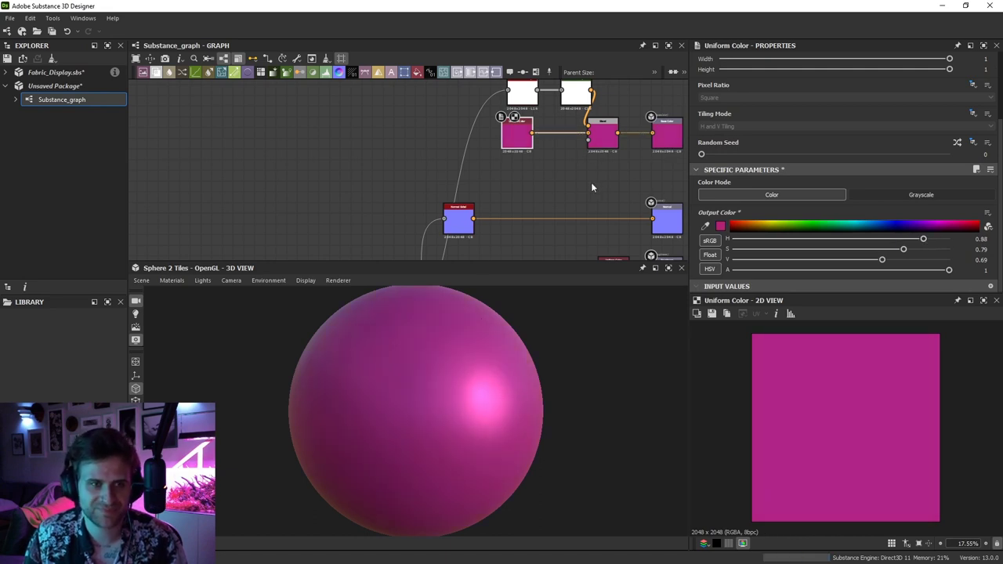
Review the template graph's base color, normal, roughness, metallic and height outputs and the Uniform Color node feeding metallic
{"action": "middle_click_drag", "start_coordinate": [587, 188], "coordinate": [561, 165]}
{"action": "middle_click_drag", "start_coordinate": [593, 218], "coordinate": [588, 174]}
{"action": "middle_click_drag", "start_coordinate": [606, 247], "coordinate": [585, 201]}
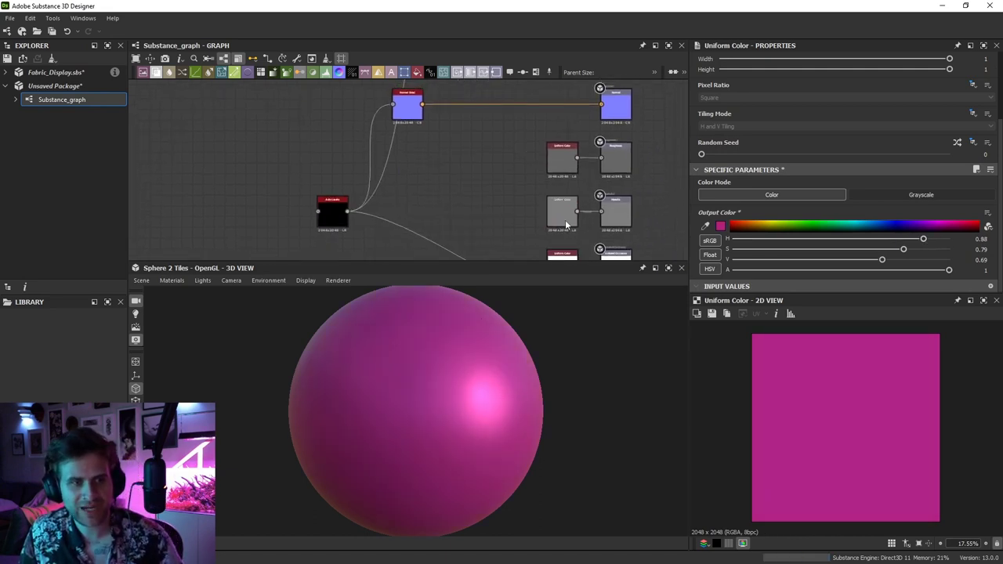
{"action": "left_click", "coordinate": [566, 222]}
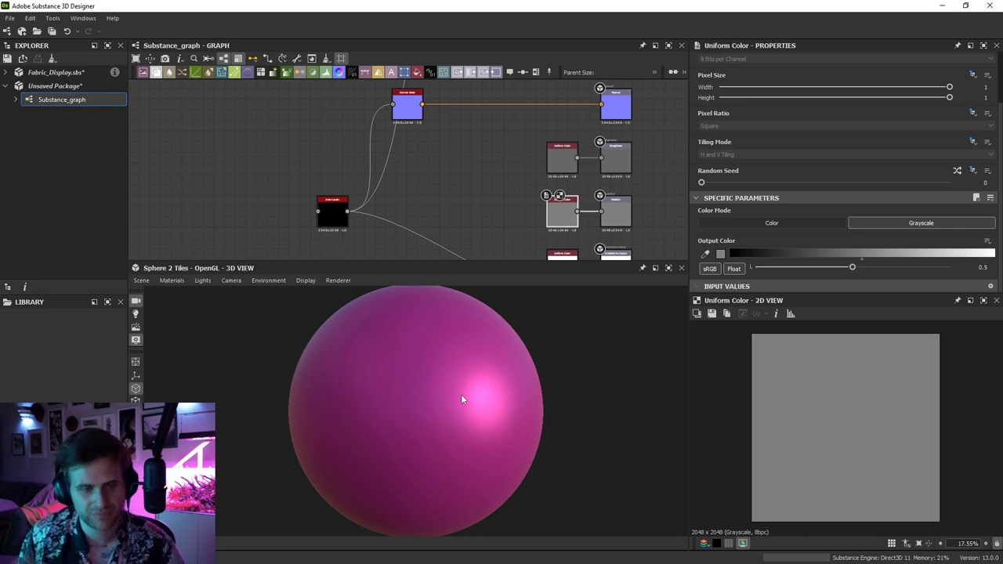
{"action": "scroll", "coordinate": [492, 401], "scroll_direction": "up", "scroll_amount": 2}
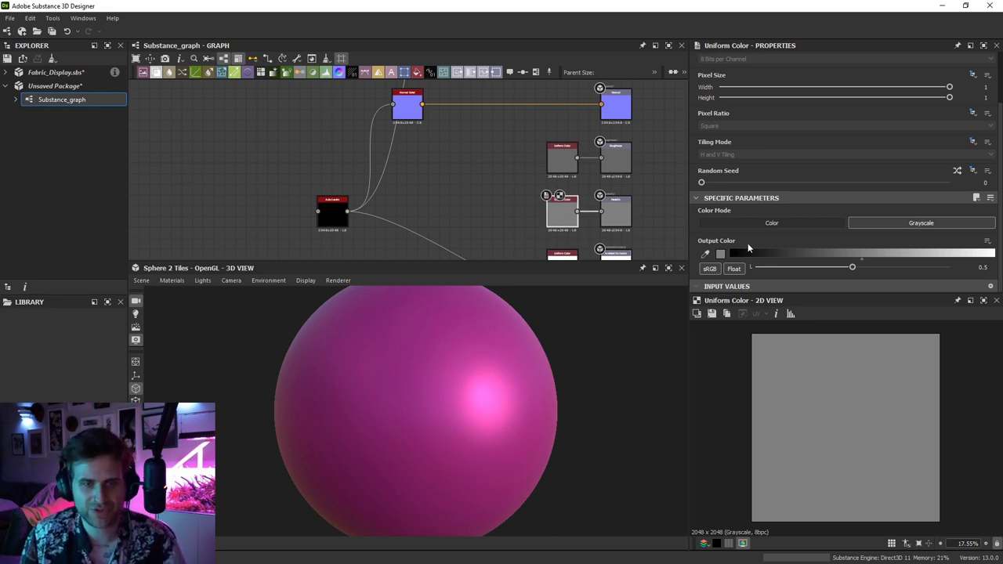
{"action": "middle_click_drag", "start_coordinate": [321, 166], "coordinate": [328, 173]}
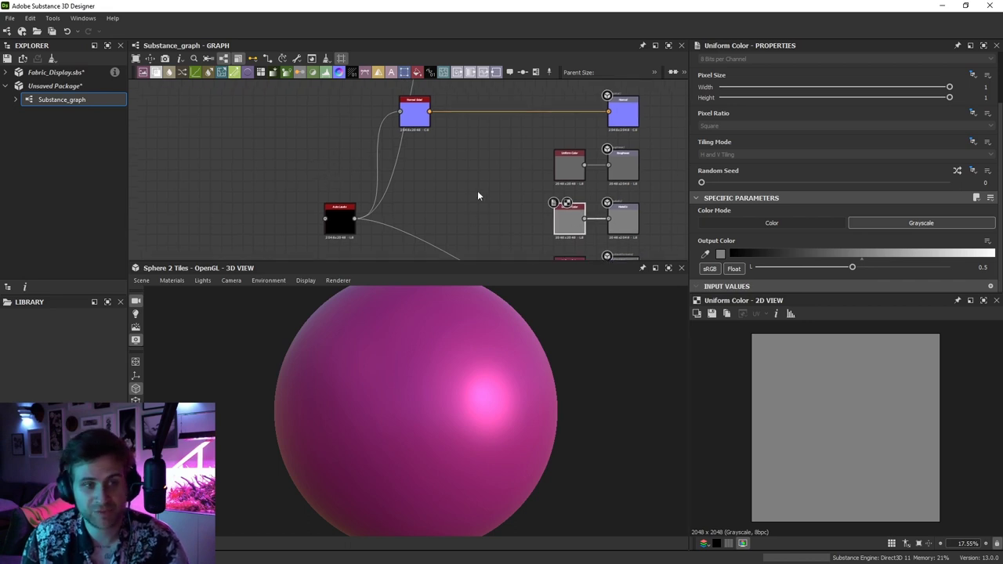
{"action": "middle_click_drag", "start_coordinate": [478, 193], "coordinate": [504, 187]}
{"action": "left_click_drag", "start_coordinate": [367, 215], "coordinate": [389, 228]}
{"action": "middle_click_drag", "start_coordinate": [488, 111], "coordinate": [474, 200]}
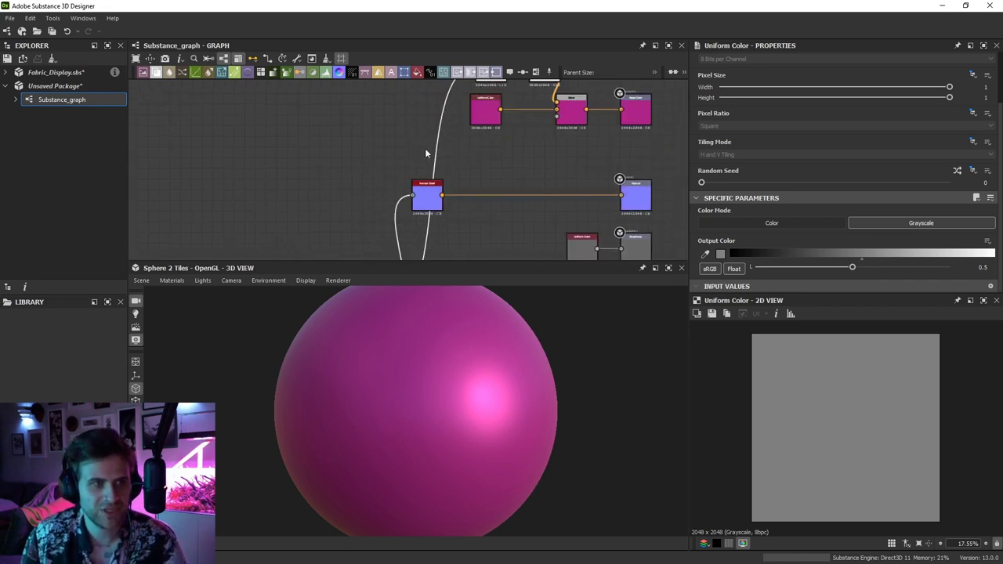
{"action": "middle_click_drag", "start_coordinate": [425, 150], "coordinate": [417, 209]}
{"action": "middle_click_drag", "start_coordinate": [628, 184], "coordinate": [626, 163]}
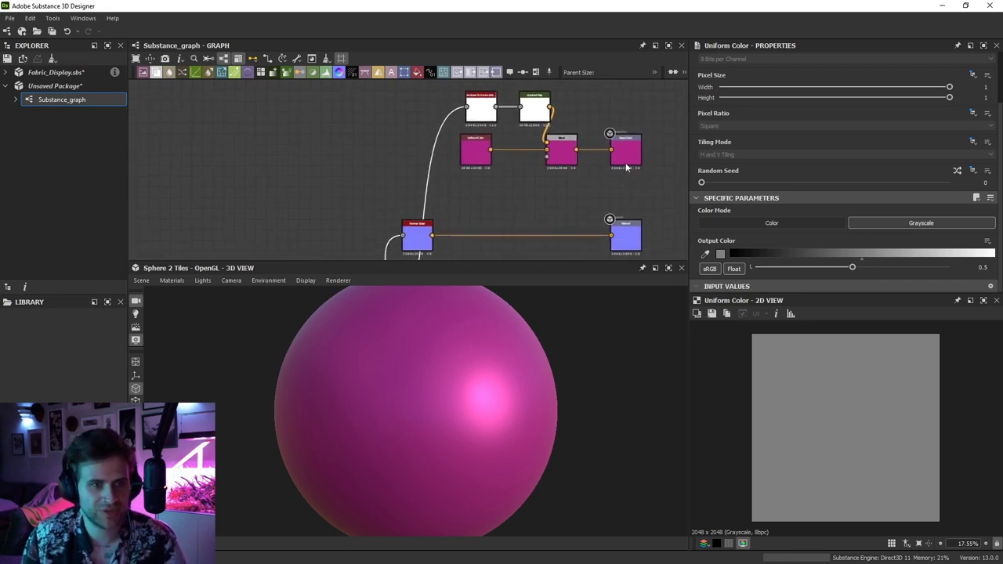
{"action": "scroll", "coordinate": [605, 202], "scroll_direction": "down", "scroll_amount": 3}
{"action": "middle_click_drag", "start_coordinate": [508, 214], "coordinate": [514, 141]}
{"action": "middle_click_drag", "start_coordinate": [571, 233], "coordinate": [576, 145]}
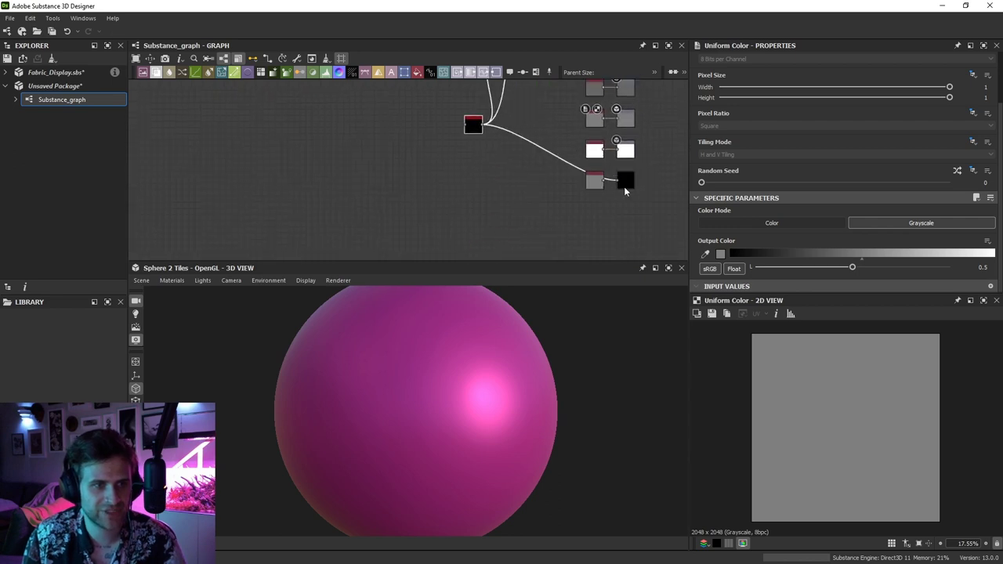
Add a Tile Generator node in the empty graph area before the Auto Levels node
{"action": "key", "text": "space"}
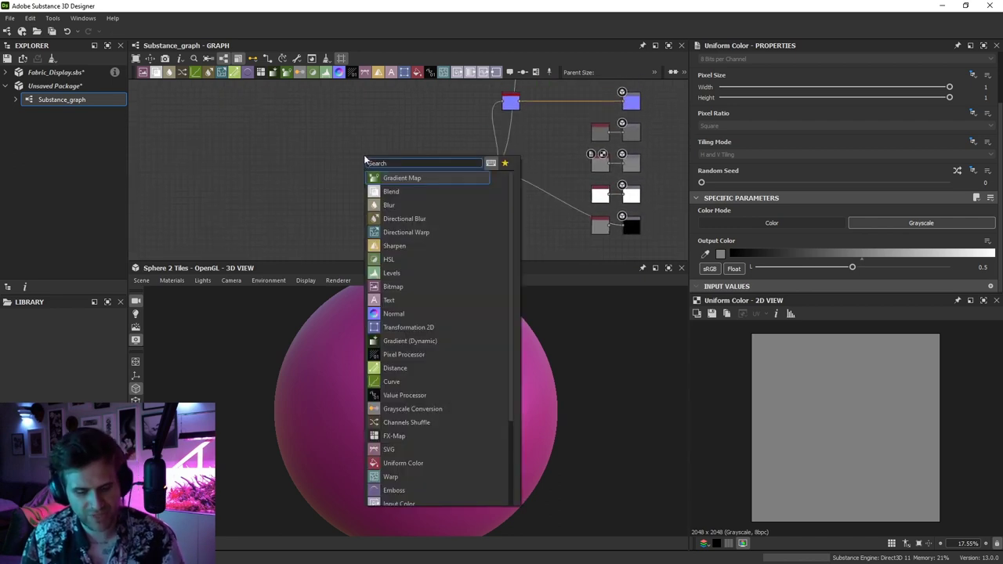
{"action": "type", "text": "tile ge"}
{"action": "key", "text": "Return"}
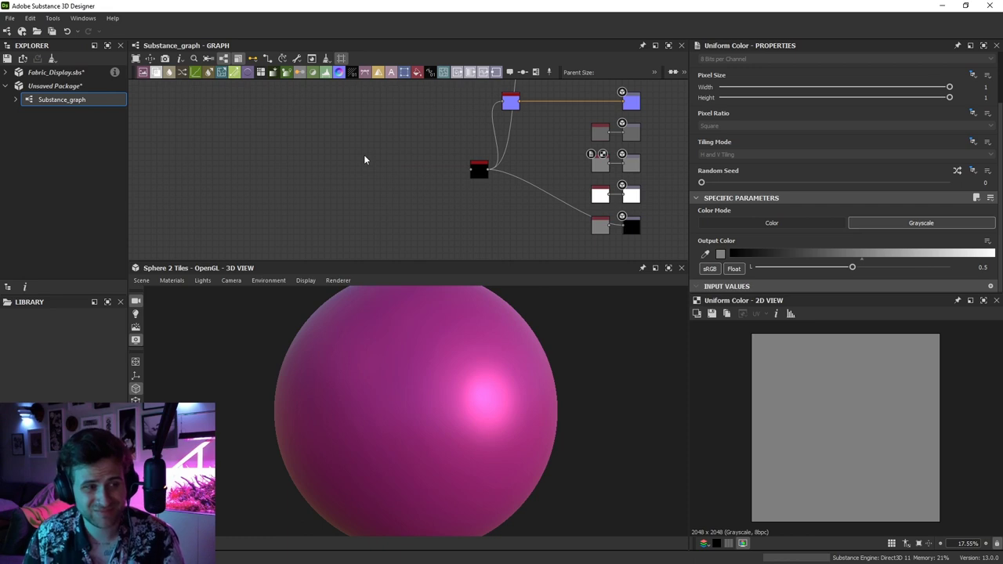
{"action": "scroll", "coordinate": [373, 159], "scroll_direction": "up", "scroll_amount": 3}
{"action": "left_click_drag", "start_coordinate": [360, 161], "coordinate": [332, 191]}
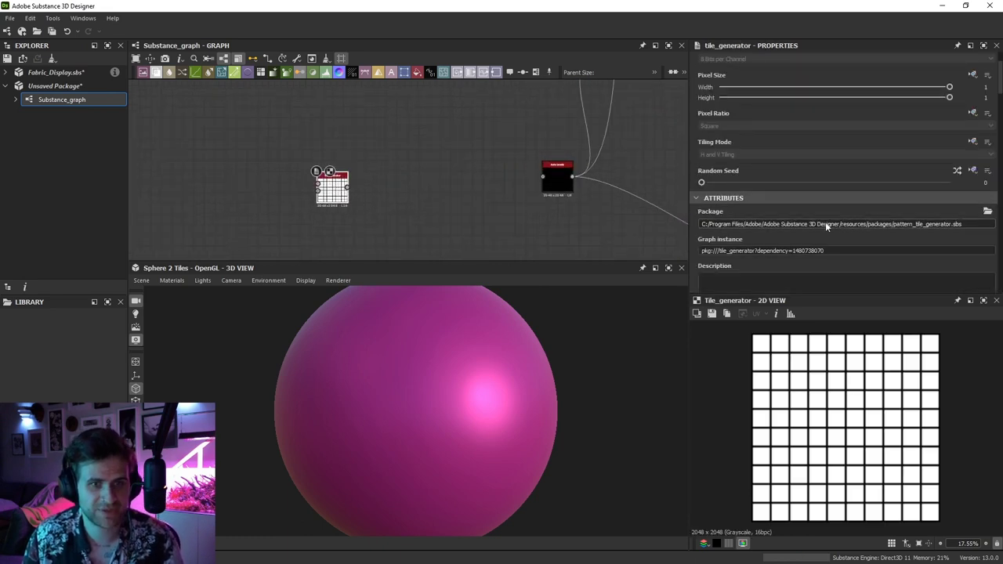
Set the Tile Generator's pattern to Gaussian
{"action": "scroll", "coordinate": [761, 222], "scroll_direction": "down", "scroll_amount": 10}
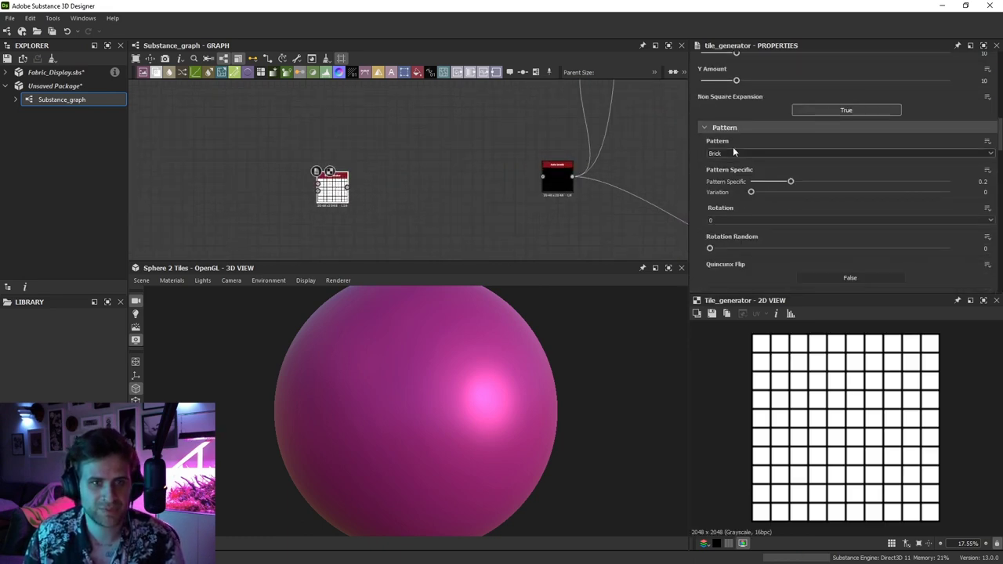
{"action": "left_click", "coordinate": [735, 154]}
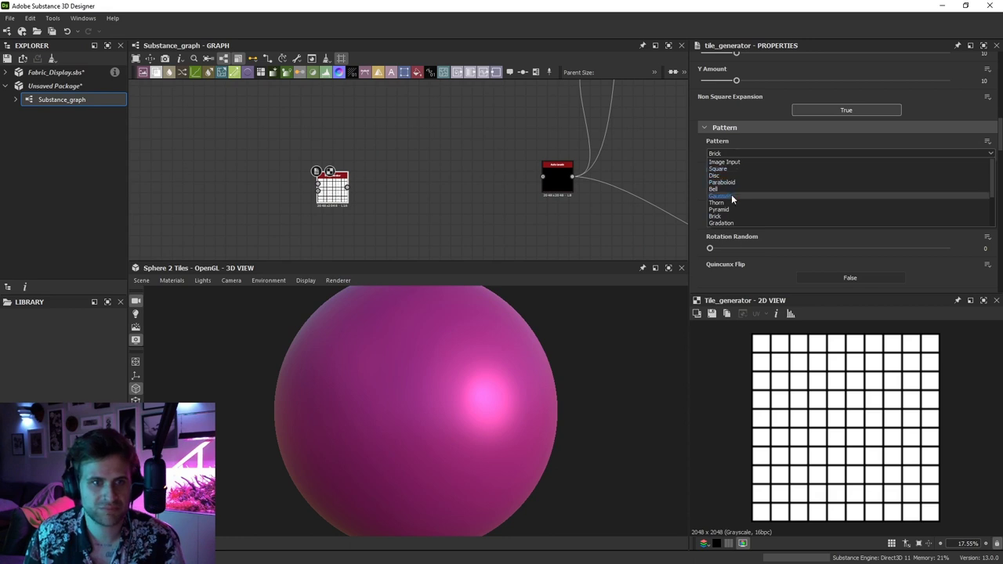
{"action": "left_click", "coordinate": [732, 196]}
Switch the Tile Generator's size mode to Normal - Size
{"action": "scroll", "coordinate": [772, 225], "scroll_direction": "down", "scroll_amount": 5}
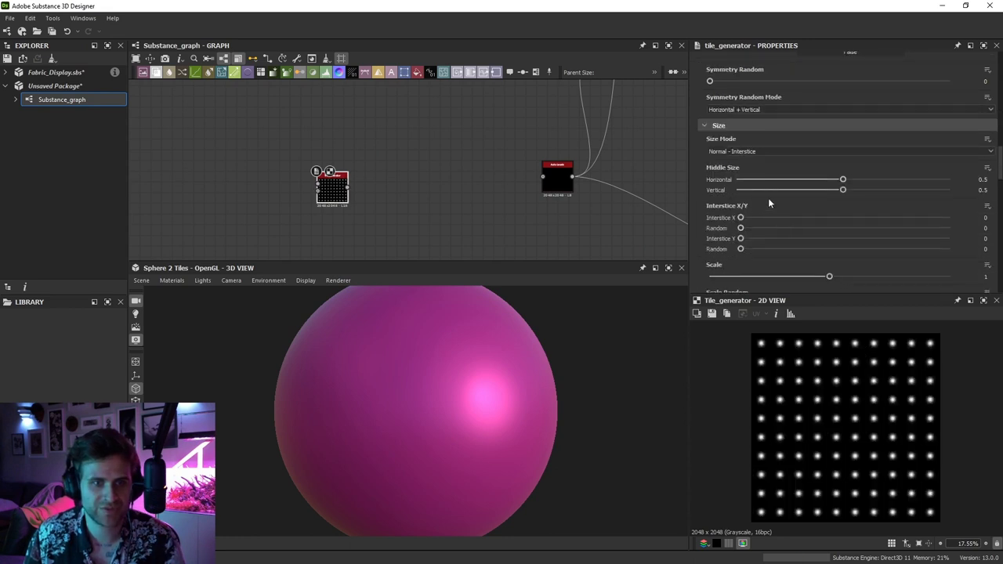
{"action": "left_click", "coordinate": [745, 153]}
{"action": "left_click", "coordinate": [743, 165]}
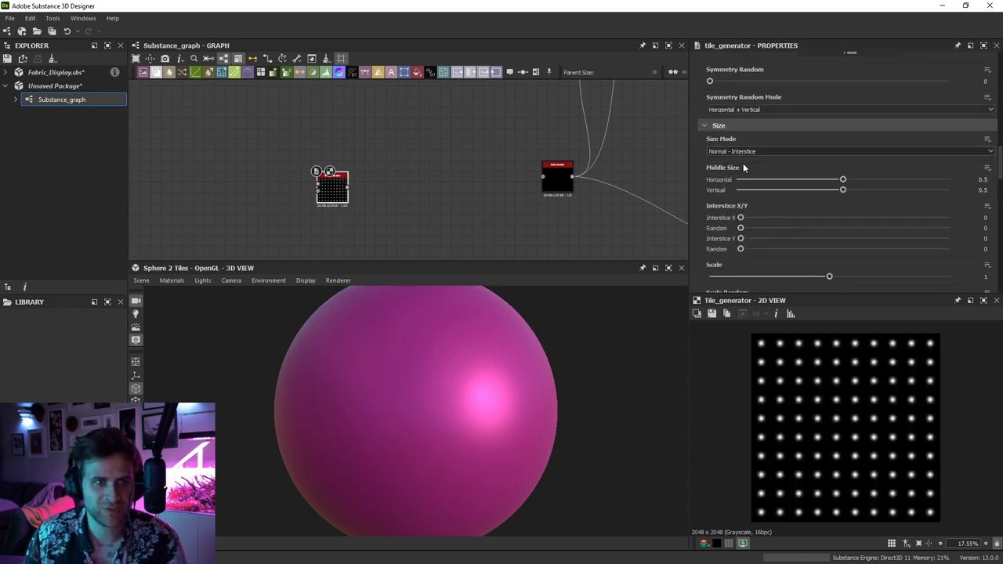
{"action": "left_click", "coordinate": [745, 153]}
{"action": "left_click", "coordinate": [747, 165]}
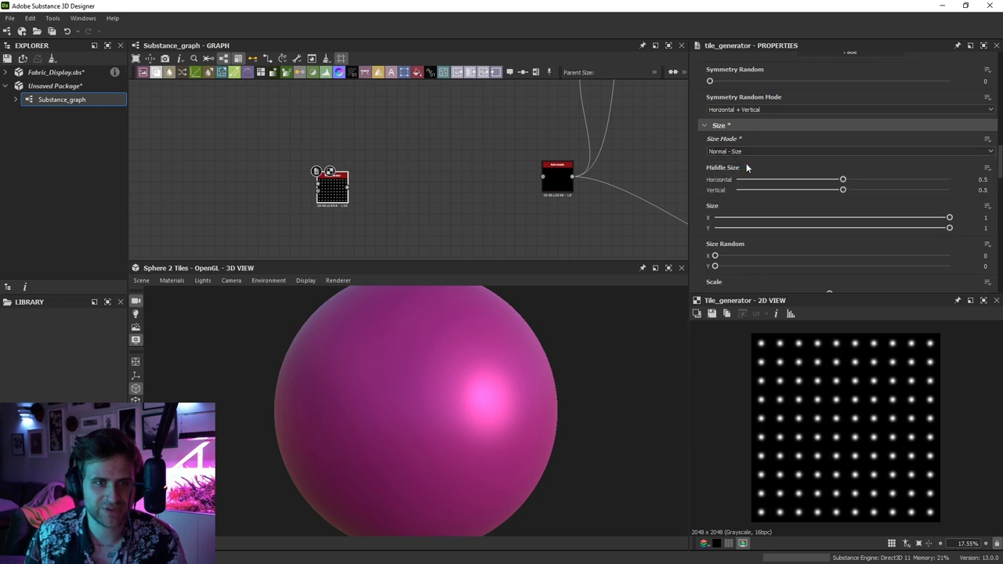
Stretch the Gaussian shapes into thin strips with an X size of 8 and a Y size of about 0.58
{"action": "left_click", "coordinate": [873, 219]}
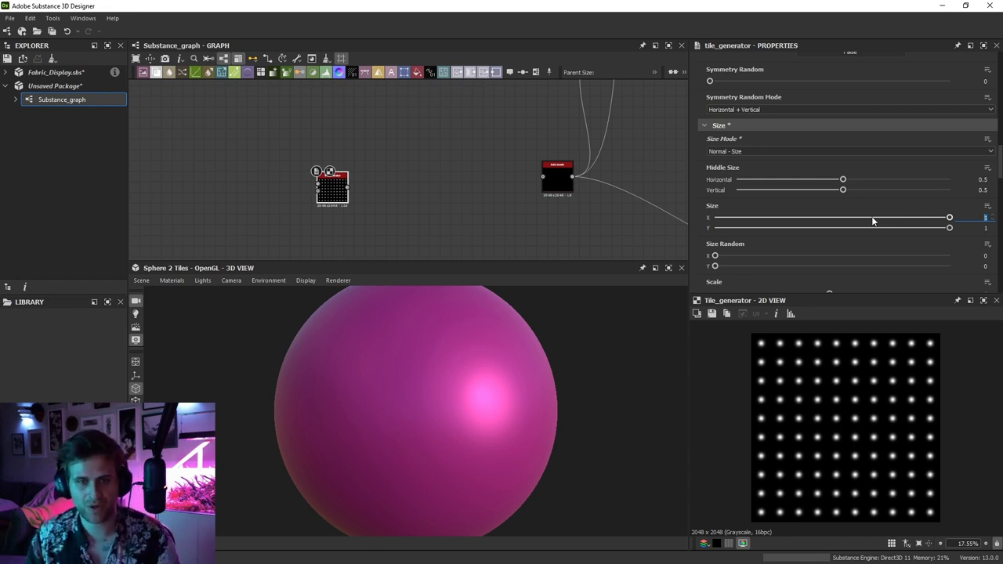
{"action": "type", "text": "8"}
{"action": "key", "text": "Return"}
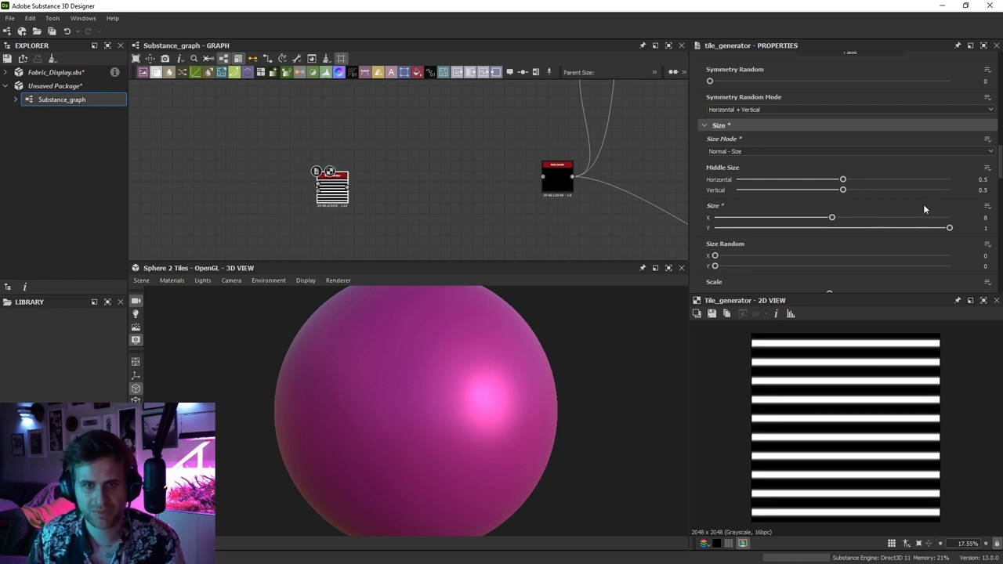
{"action": "left_click_drag", "start_coordinate": [937, 228], "coordinate": [823, 229]}
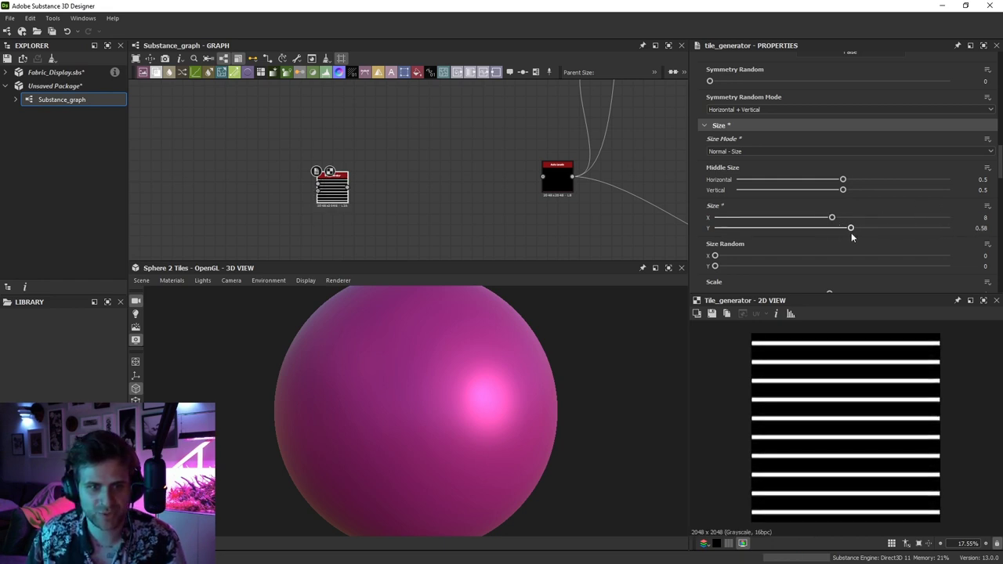
Randomize the strips' positions to about 0.76 in X and 0.92 in Y
{"action": "scroll", "coordinate": [780, 186], "scroll_direction": "down", "scroll_amount": 5}
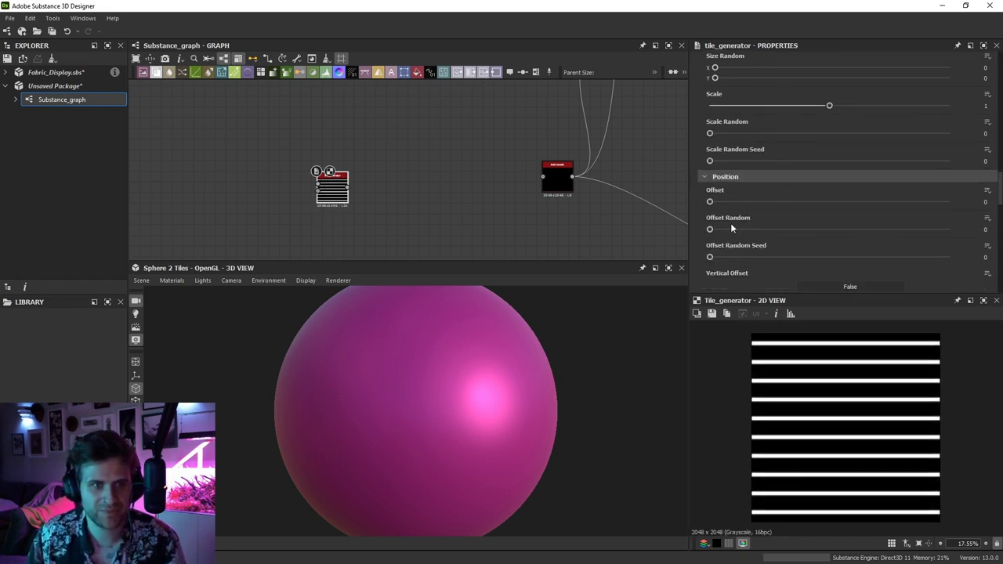
{"action": "scroll", "coordinate": [737, 228], "scroll_direction": "down", "scroll_amount": 3}
{"action": "mouse_move", "coordinate": [738, 223]}
{"action": "left_mouse_down"}
{"action": "mouse_move", "coordinate": [898, 222]}
{"action": "mouse_move", "coordinate": [922, 234]}
{"action": "left_mouse_up"}
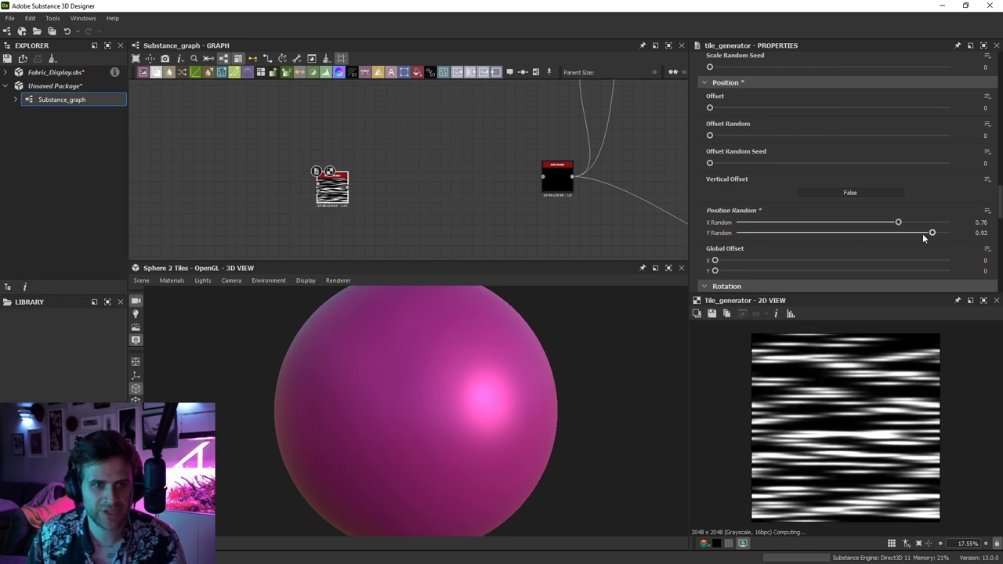
Set the Tile Generator's rotation random to about 0.75 and its luminance random to about 0.66
{"action": "scroll", "coordinate": [790, 174], "scroll_direction": "down", "scroll_amount": 6}
{"action": "left_click_drag", "start_coordinate": [739, 167], "coordinate": [890, 166]}
{"action": "scroll", "coordinate": [738, 209], "scroll_direction": "down", "scroll_amount": 2}
{"action": "left_click_drag", "start_coordinate": [710, 193], "coordinate": [868, 192]}
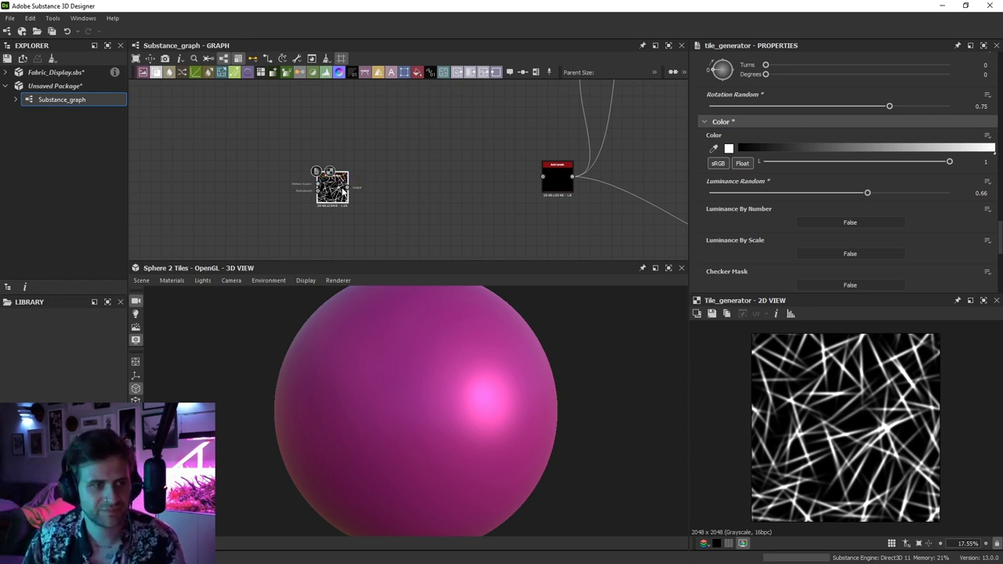
Change the Tile Generator's blending mode to Max and inspect the overlapping strips in the 2D view
{"action": "scroll", "coordinate": [793, 224], "scroll_direction": "down", "scroll_amount": 5}
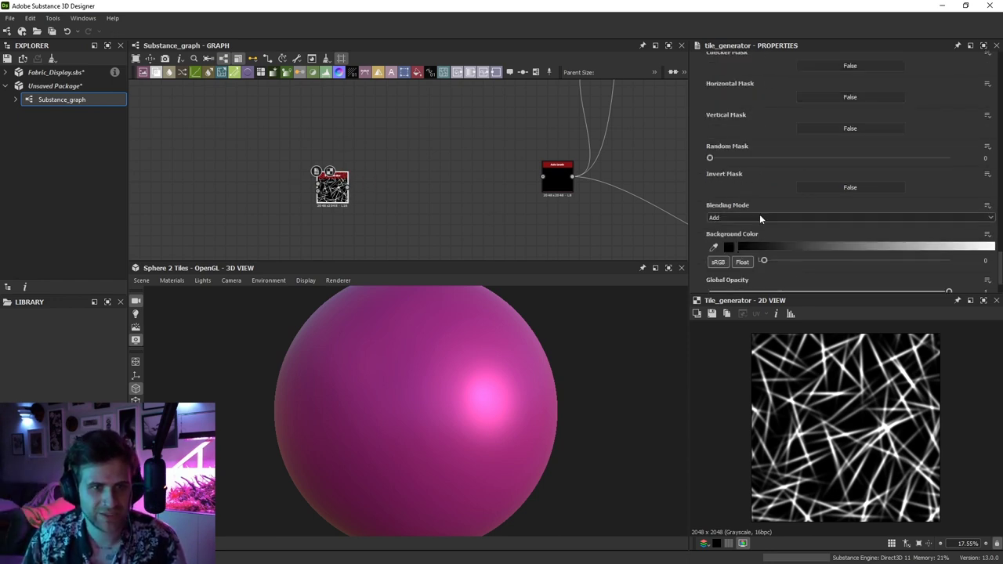
{"action": "scroll", "coordinate": [862, 435], "scroll_direction": "up", "scroll_amount": 3}
{"action": "scroll", "coordinate": [862, 435], "scroll_direction": "up", "scroll_amount": 1}
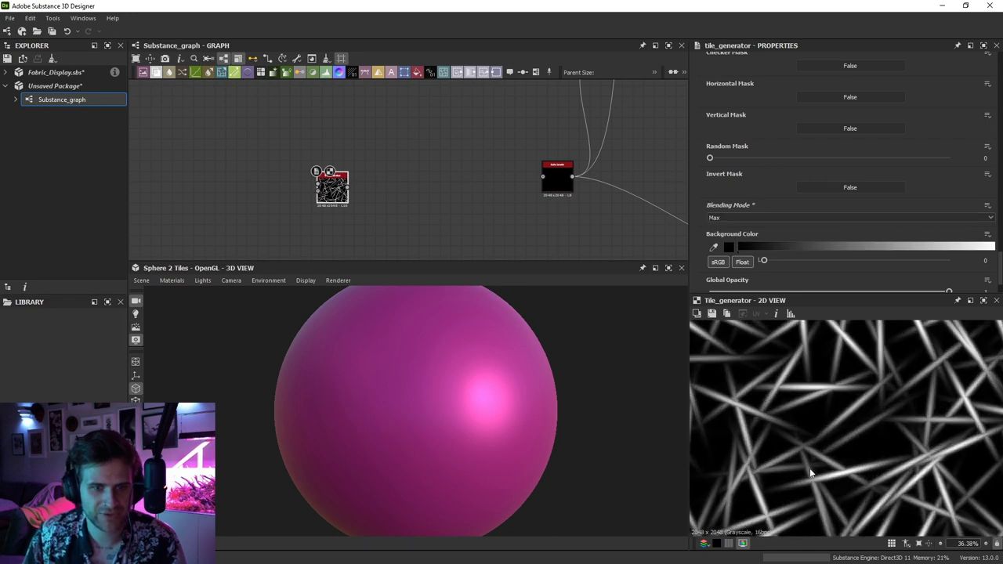
Connect the Tile Generator's output to the Auto Levels node and check the creases on the preview sphere
{"action": "left_click_drag", "start_coordinate": [332, 193], "coordinate": [542, 177]}
{"action": "scroll", "coordinate": [502, 349], "scroll_direction": "down", "scroll_amount": 3}
{"action": "left_click_drag", "start_coordinate": [472, 343], "coordinate": [469, 395]}
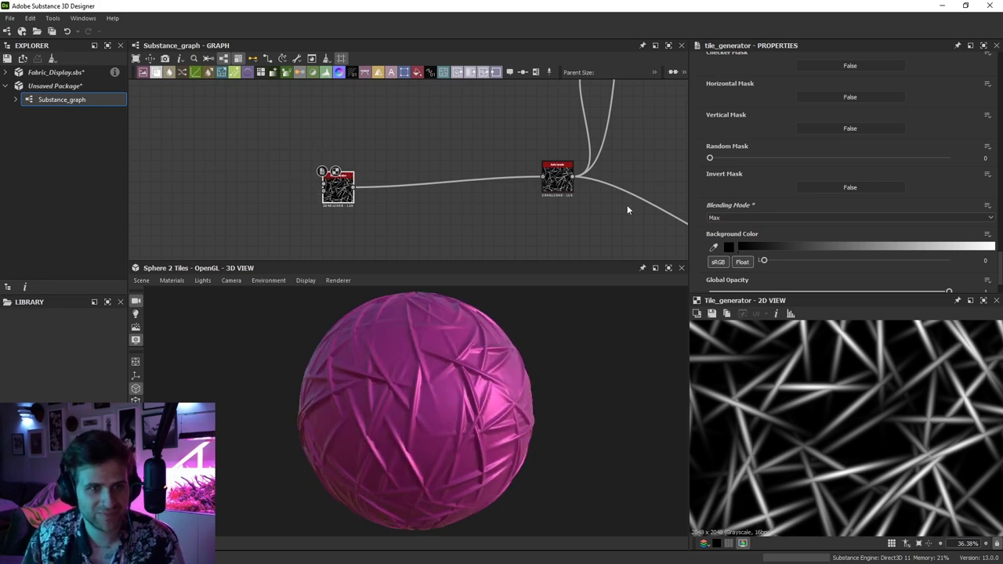
Set the Tile Generator's random mask to about 0.71 to thin out the strips
{"action": "scroll", "coordinate": [874, 213], "scroll_direction": "down", "scroll_amount": 2}
{"action": "scroll", "coordinate": [839, 256], "scroll_direction": "up", "scroll_amount": 10}
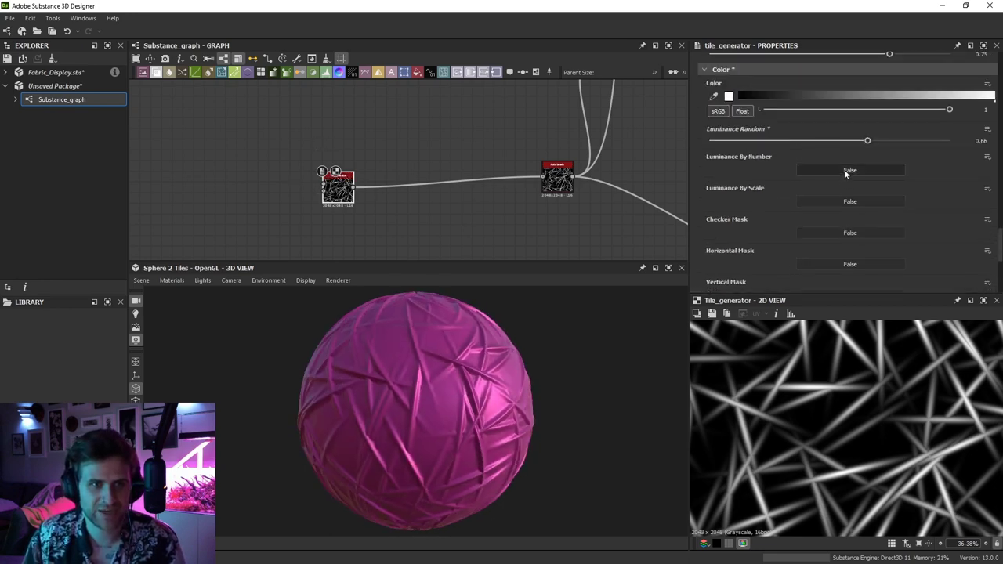
{"action": "scroll", "coordinate": [823, 133], "scroll_direction": "up", "scroll_amount": 8}
{"action": "scroll", "coordinate": [821, 114], "scroll_direction": "down", "scroll_amount": 12}
{"action": "scroll", "coordinate": [807, 188], "scroll_direction": "down", "scroll_amount": 3}
{"action": "left_click_drag", "start_coordinate": [725, 199], "coordinate": [879, 202]}
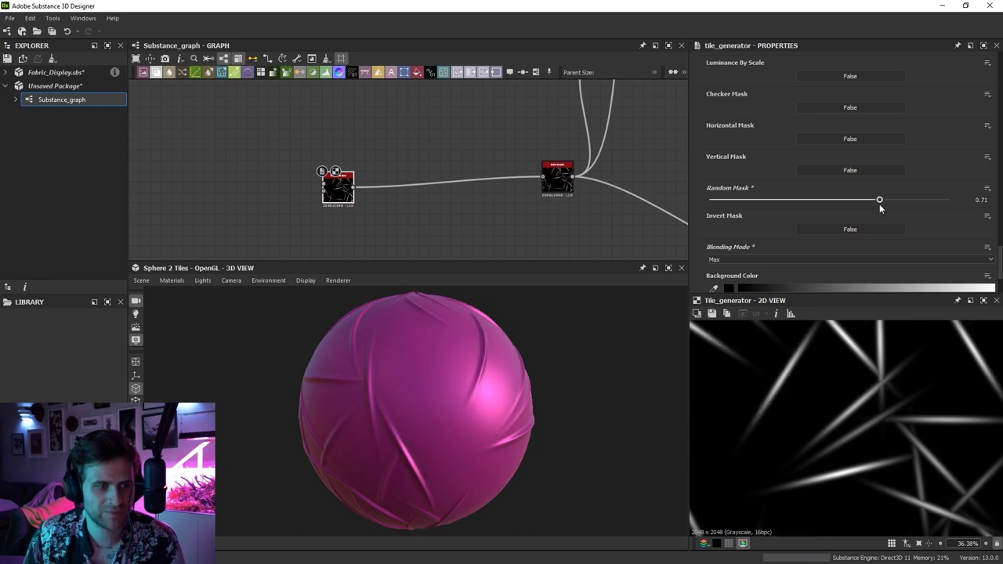
Examine the sharpness and intersections of the remaining creases on the preview sphere from several angles
{"action": "left_click_drag", "start_coordinate": [449, 418], "coordinate": [426, 409]}
{"action": "scroll", "coordinate": [510, 415], "scroll_direction": "up", "scroll_amount": 1}
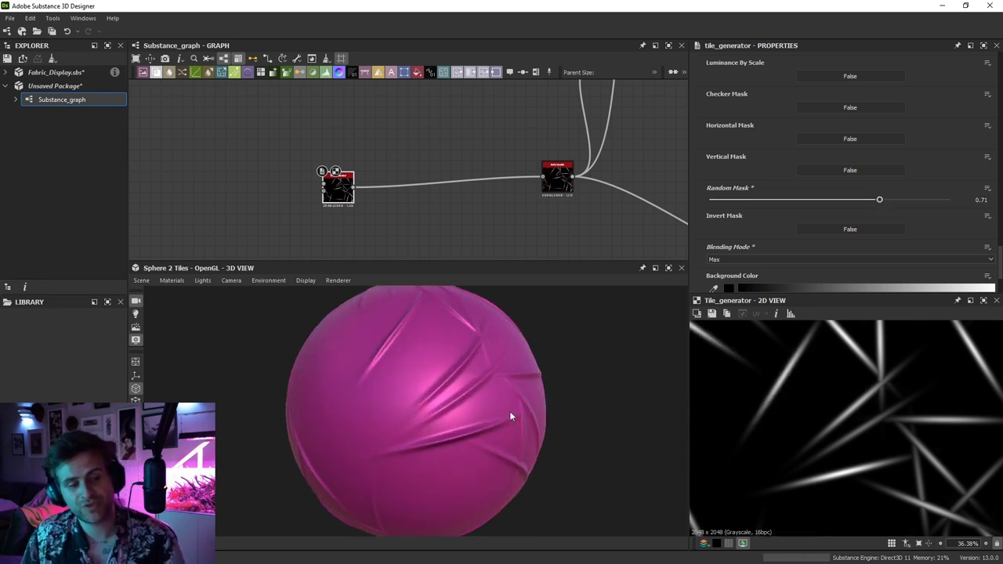
{"action": "scroll", "coordinate": [509, 416], "scroll_direction": "up", "scroll_amount": 1}
{"action": "left_click_drag", "start_coordinate": [456, 376], "coordinate": [395, 388]}
{"action": "left_click_drag", "start_coordinate": [361, 430], "coordinate": [452, 329]}
{"action": "scroll", "coordinate": [399, 431], "scroll_direction": "up", "scroll_amount": 3}
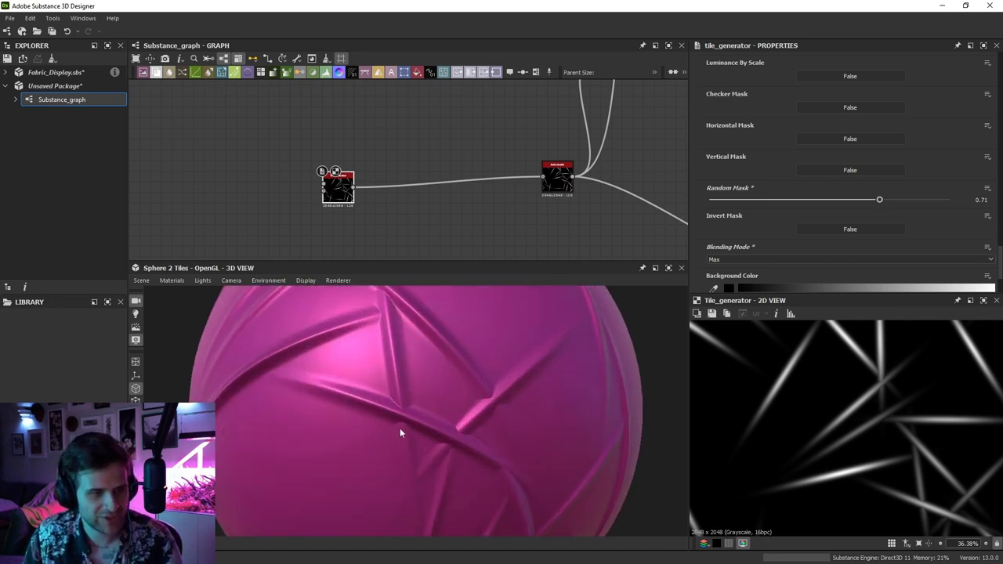
{"action": "scroll", "coordinate": [395, 405], "scroll_direction": "up", "scroll_amount": 1}
{"action": "left_click_drag", "start_coordinate": [395, 405], "coordinate": [441, 400]}
{"action": "scroll", "coordinate": [435, 385], "scroll_direction": "down", "scroll_amount": 3}
{"action": "scroll", "coordinate": [443, 392], "scroll_direction": "down", "scroll_amount": 2}
{"action": "scroll", "coordinate": [441, 401], "scroll_direction": "down", "scroll_amount": 1}
{"action": "right_click_drag", "start_coordinate": [441, 405], "coordinate": [437, 429]}
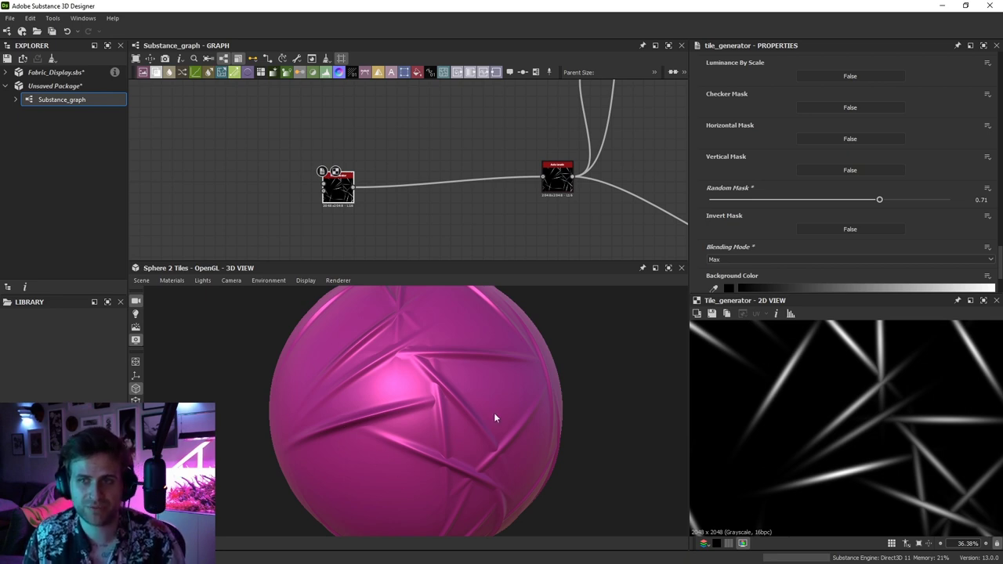
Add a Blur HQ Grayscale node fed by the Tile Generator's output
{"action": "scroll", "coordinate": [373, 174], "scroll_direction": "up", "scroll_amount": 2}
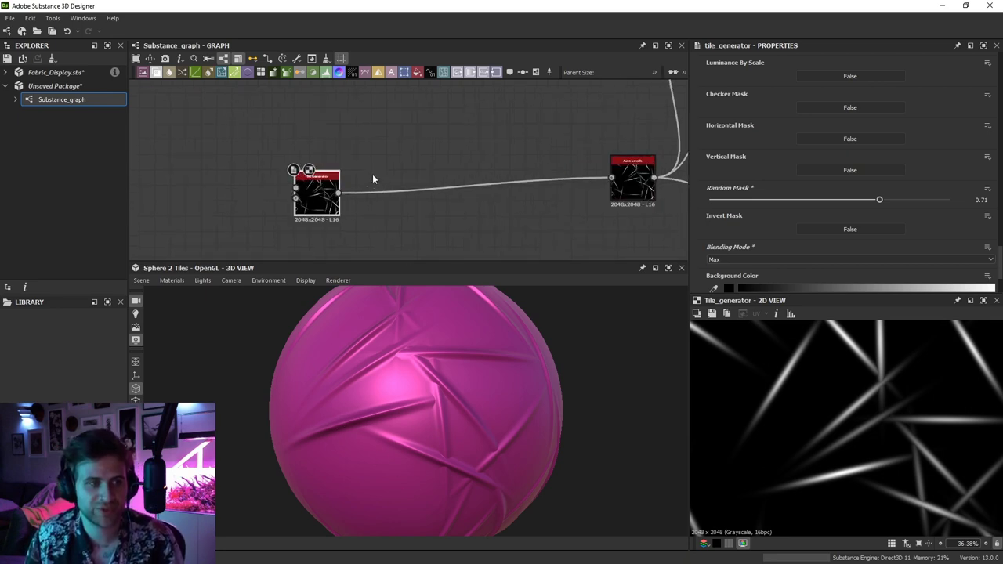
{"action": "key", "text": "space"}
{"action": "type", "text": "blur"}
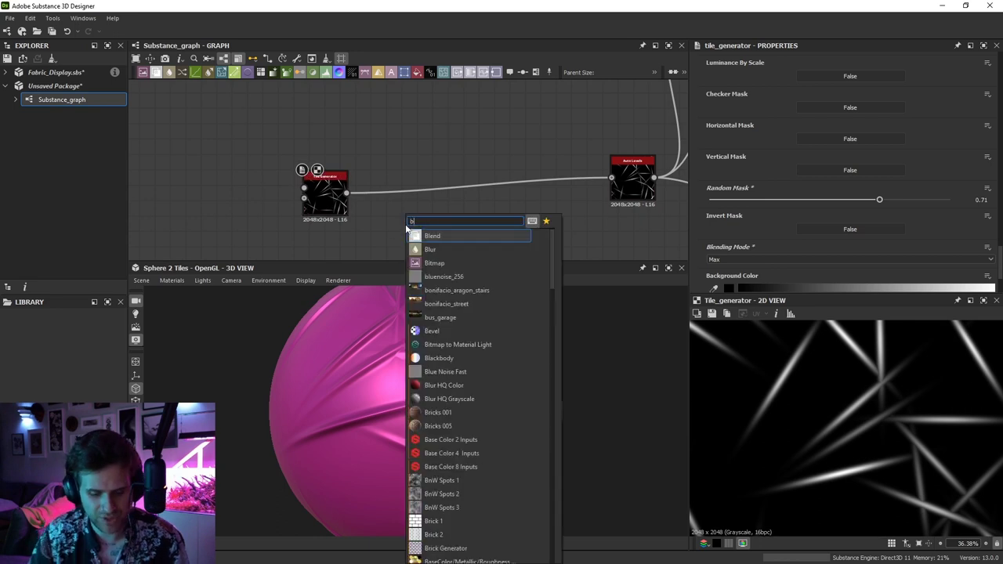
{"action": "left_click", "coordinate": [478, 275]}
{"action": "scroll", "coordinate": [345, 200], "scroll_direction": "up", "scroll_amount": 3}
{"action": "left_click_drag", "start_coordinate": [306, 212], "coordinate": [449, 243]}
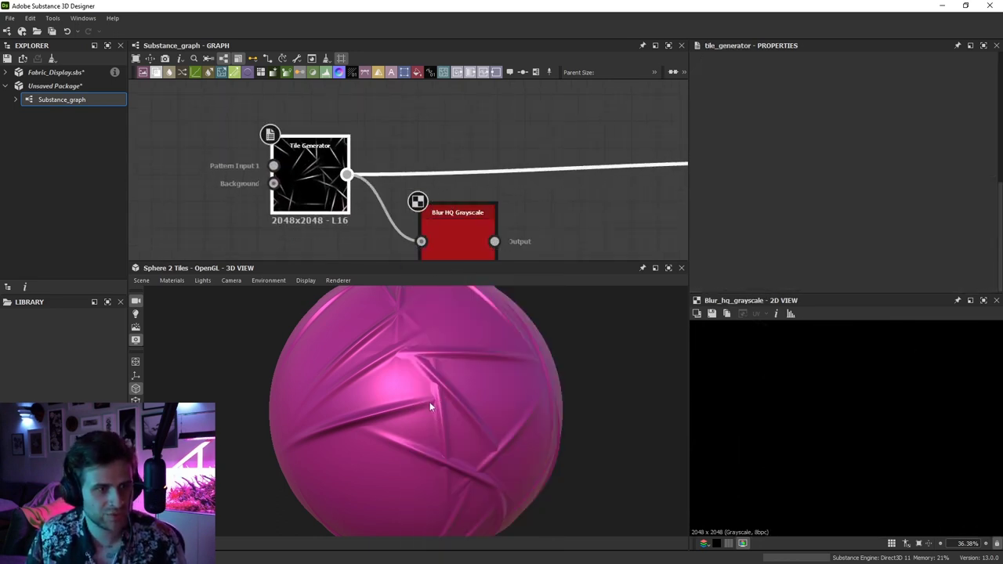
Set the Blur HQ Grayscale intensity to about 3.03, judging it against the hard crease ends on the sphere
{"action": "scroll", "coordinate": [418, 389], "scroll_direction": "up", "scroll_amount": 5}
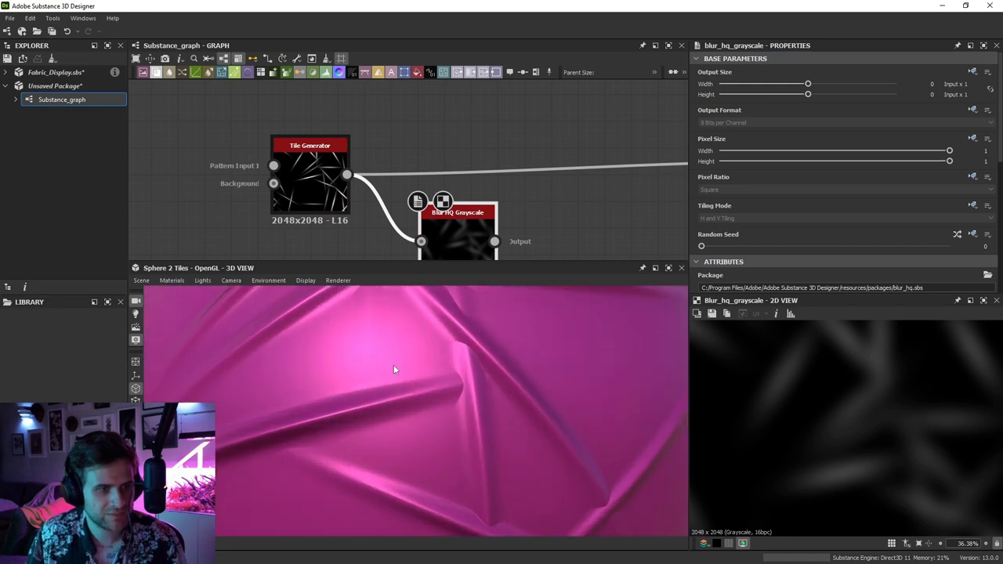
{"action": "scroll", "coordinate": [393, 365], "scroll_direction": "up", "scroll_amount": 2}
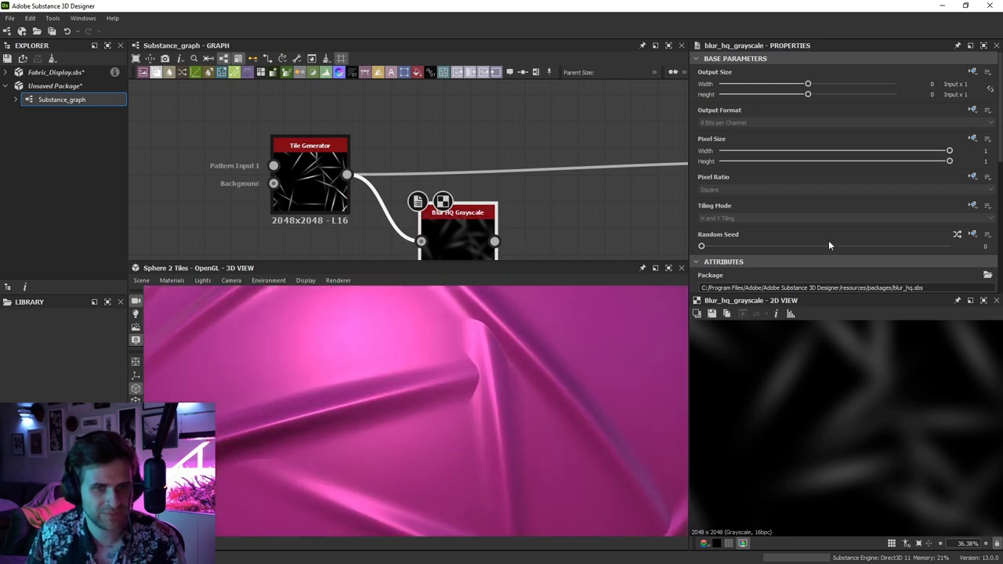
{"action": "scroll", "coordinate": [828, 240], "scroll_direction": "down", "scroll_amount": 4}
{"action": "scroll", "coordinate": [487, 357], "scroll_direction": "up", "scroll_amount": 1}
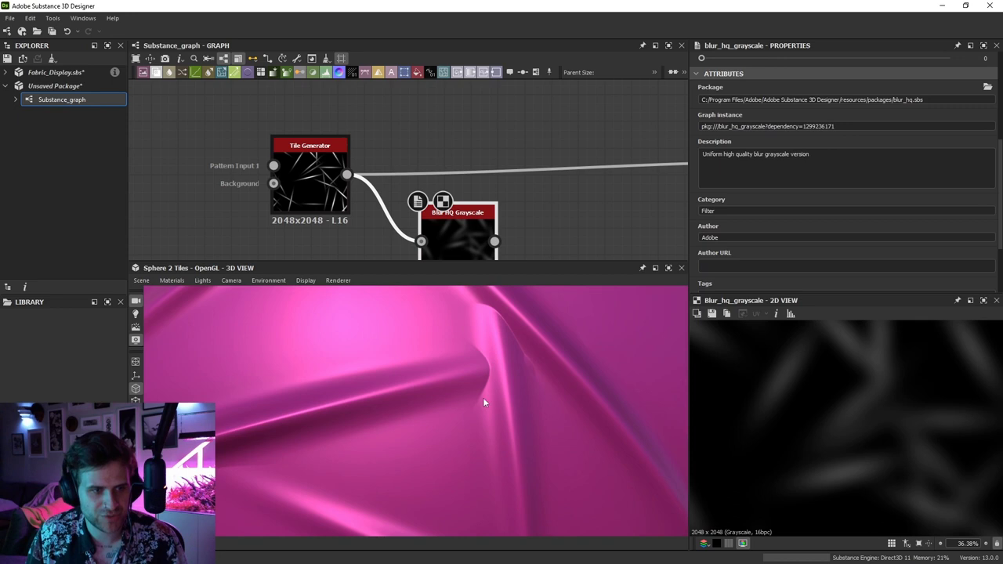
{"action": "left_click_drag", "start_coordinate": [471, 345], "coordinate": [483, 335]}
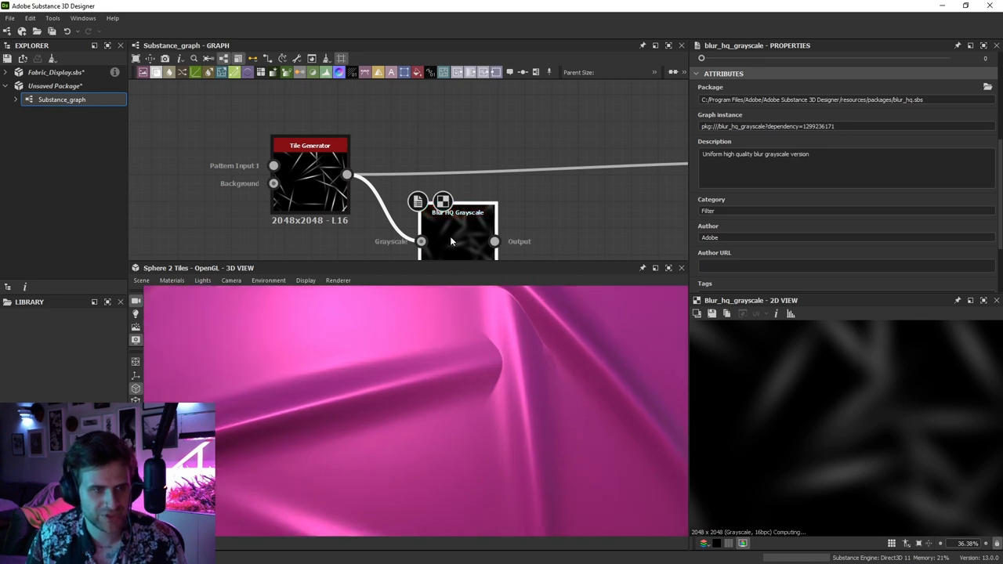
{"action": "scroll", "coordinate": [819, 253], "scroll_direction": "down", "scroll_amount": 3}
{"action": "left_click_drag", "start_coordinate": [848, 243], "coordinate": [749, 245]}
Connect the Blur HQ Grayscale output to the Auto Levels node and check the creases on the sphere
{"action": "scroll", "coordinate": [477, 195], "scroll_direction": "down", "scroll_amount": 2}
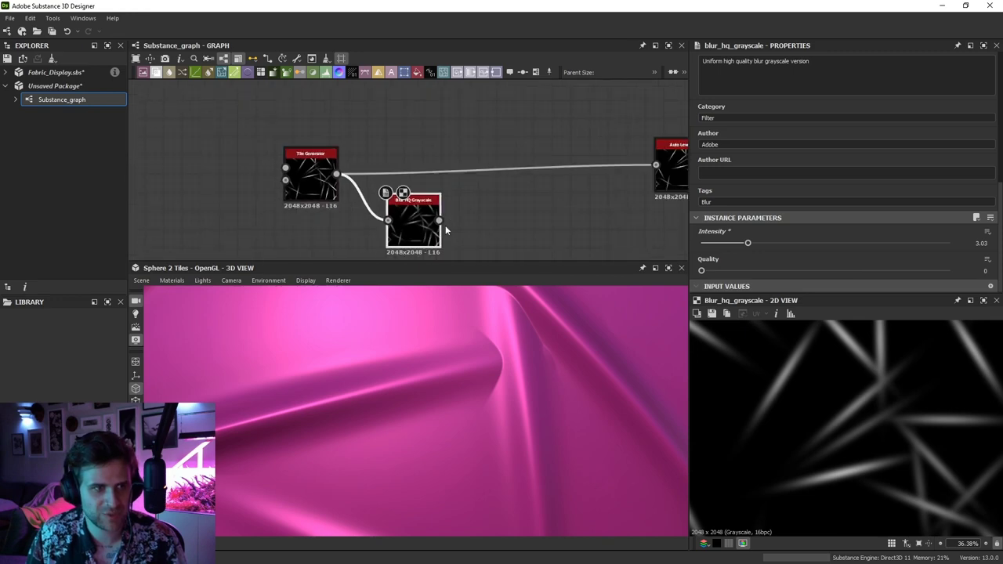
{"action": "scroll", "coordinate": [509, 329], "scroll_direction": "down", "scroll_amount": 5}
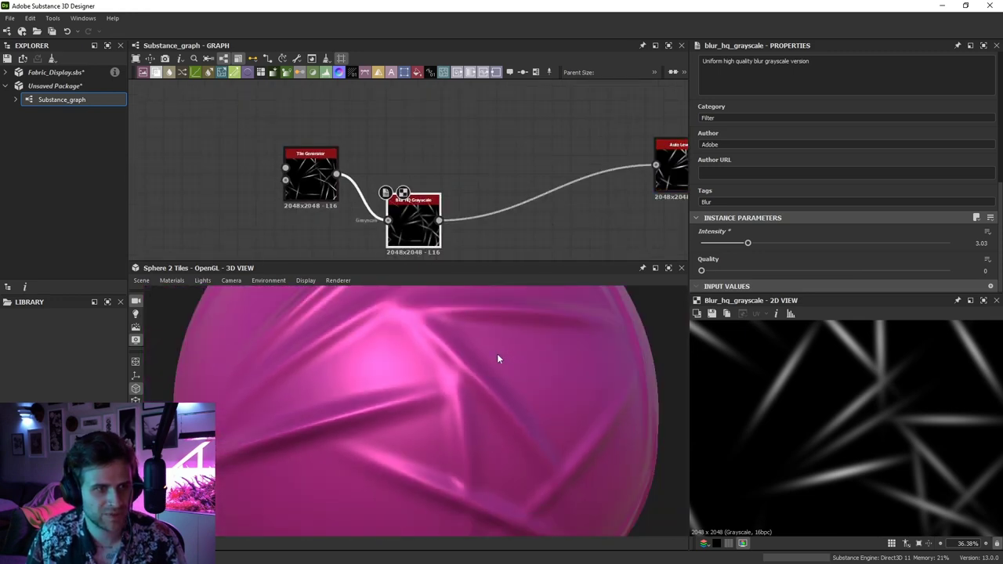
{"action": "left_click_drag", "start_coordinate": [457, 352], "coordinate": [507, 358]}
{"action": "scroll", "coordinate": [472, 359], "scroll_direction": "down", "scroll_amount": 3}
{"action": "scroll", "coordinate": [517, 359], "scroll_direction": "up", "scroll_amount": 2}
{"action": "scroll", "coordinate": [501, 355], "scroll_direction": "up", "scroll_amount": 2}
{"action": "scroll", "coordinate": [502, 353], "scroll_direction": "down", "scroll_amount": 1}
Set the Tile Generator's X size random to about 0.31 and its X size to about 9.07, leaving Y size random at 0
{"action": "double_click", "coordinate": [311, 177]}
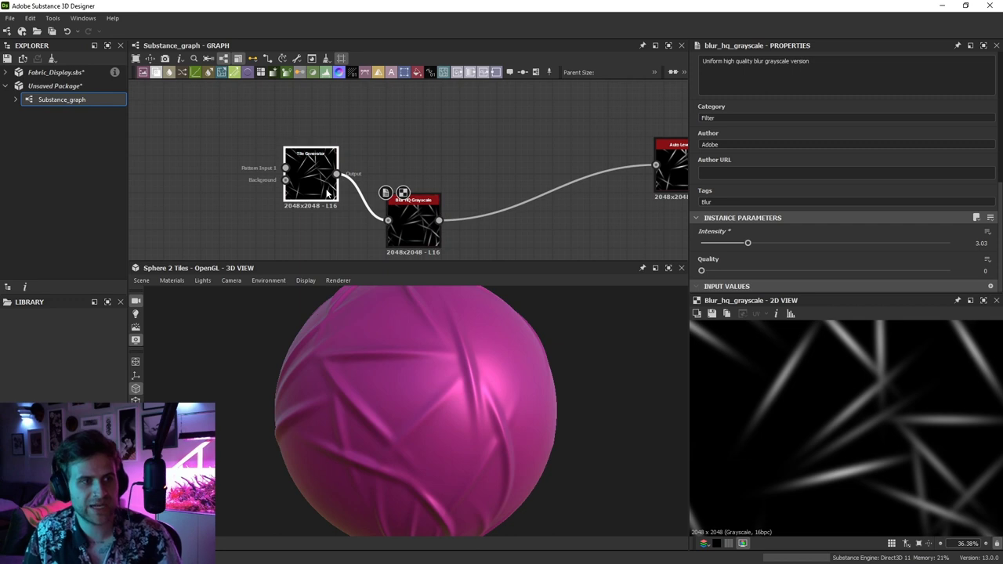
{"action": "scroll", "coordinate": [825, 175], "scroll_direction": "down", "scroll_amount": 3}
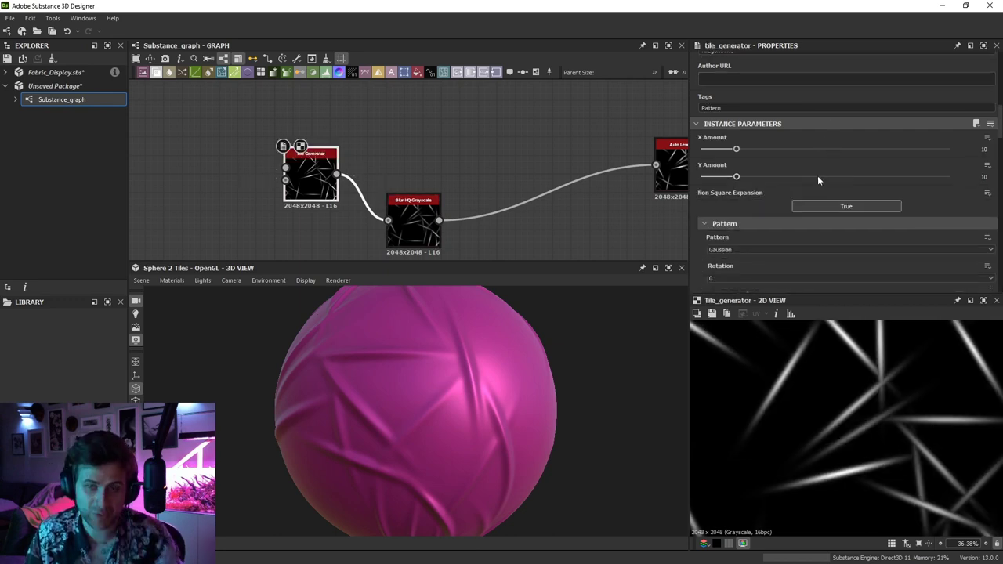
{"action": "scroll", "coordinate": [817, 177], "scroll_direction": "down", "scroll_amount": 5}
{"action": "scroll", "coordinate": [747, 263], "scroll_direction": "down", "scroll_amount": 2}
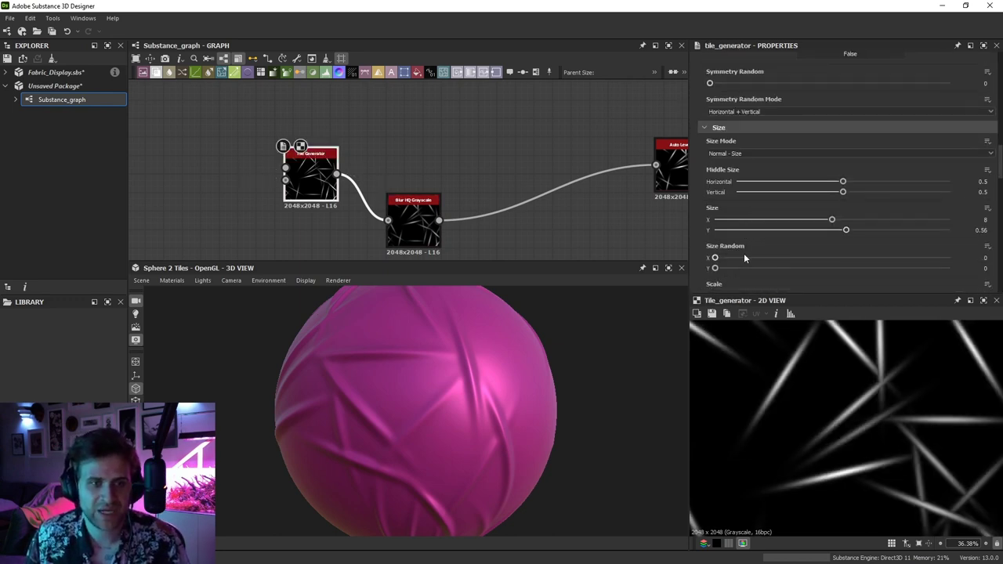
{"action": "left_click_drag", "start_coordinate": [715, 268], "coordinate": [816, 269]}
{"action": "key", "text": "ctrl+z"}
{"action": "left_click_drag", "start_coordinate": [714, 258], "coordinate": [789, 258]}
{"action": "mouse_move", "coordinate": [833, 220]}
{"action": "left_mouse_down"}
{"action": "mouse_move", "coordinate": [916, 221]}
{"action": "mouse_move", "coordinate": [847, 220]}
{"action": "left_mouse_up"}
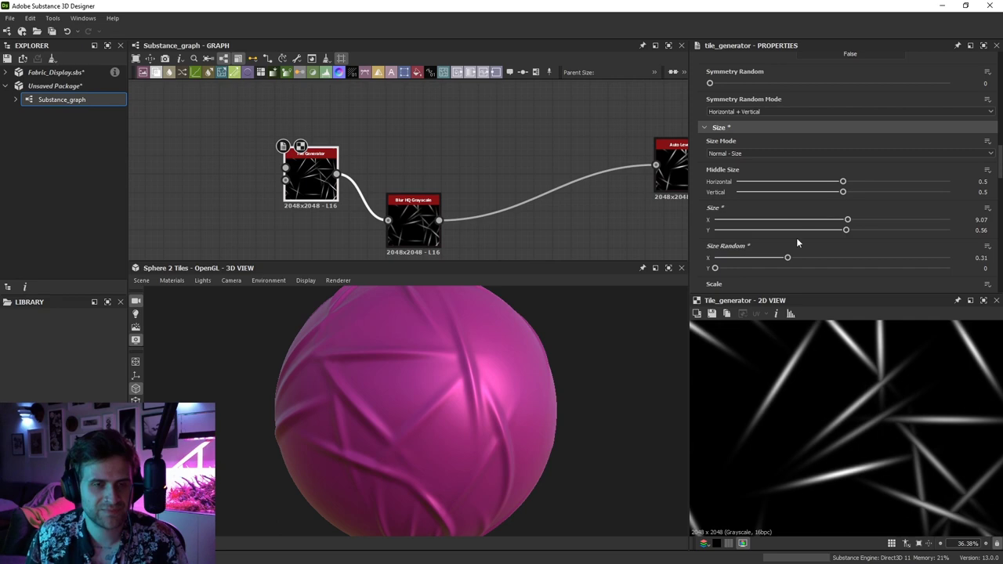
Set the Tile Generator's scale random to about 0.2 and align the Blur HQ Grayscale node with the Auto Levels node
{"action": "scroll", "coordinate": [792, 259], "scroll_direction": "down", "scroll_amount": 2}
{"action": "left_click_drag", "start_coordinate": [712, 262], "coordinate": [757, 260]}
{"action": "left_click_drag", "start_coordinate": [413, 223], "coordinate": [413, 169]}
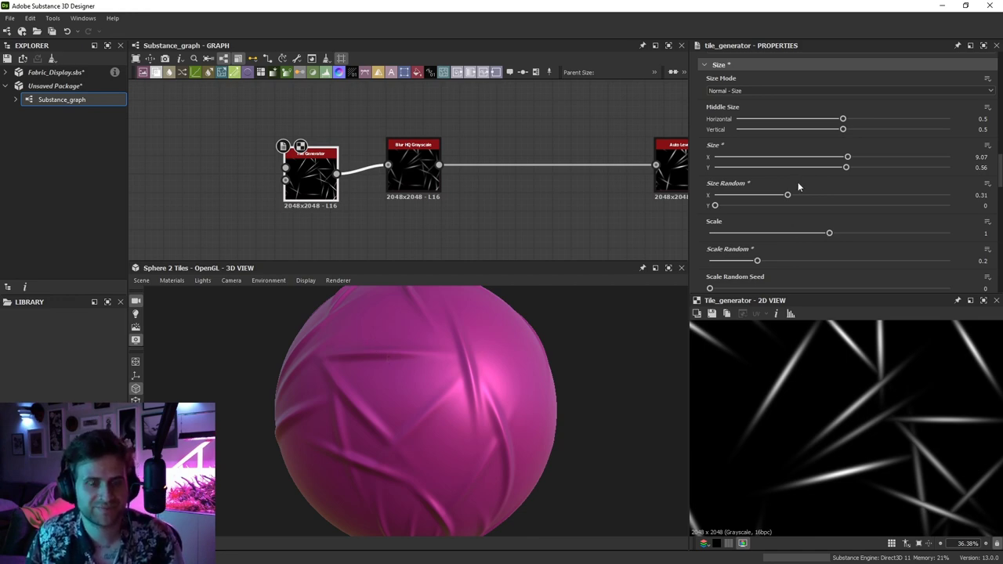
Review the varied creases on the sphere and look over the node network
{"action": "scroll", "coordinate": [798, 182], "scroll_direction": "down", "scroll_amount": 3}
{"action": "scroll", "coordinate": [797, 182], "scroll_direction": "down", "scroll_amount": 1}
{"action": "scroll", "coordinate": [867, 366], "scroll_direction": "down", "scroll_amount": 1}
{"action": "mouse_move", "coordinate": [511, 383]}
{"action": "left_mouse_down"}
{"action": "mouse_move", "coordinate": [573, 384]}
{"action": "mouse_move", "coordinate": [506, 380]}
{"action": "left_mouse_up"}
{"action": "scroll", "coordinate": [498, 181], "scroll_direction": "down", "scroll_amount": 3}
{"action": "middle_click_drag", "start_coordinate": [498, 179], "coordinate": [485, 186]}
{"action": "mouse_move", "coordinate": [613, 93]}
{"action": "middle_mouse_down"}
{"action": "mouse_move", "coordinate": [520, 175]}
{"action": "mouse_move", "coordinate": [520, 201]}
{"action": "middle_mouse_up"}
{"action": "middle_click_drag", "start_coordinate": [554, 117], "coordinate": [472, 129]}
{"action": "middle_click_drag", "start_coordinate": [493, 189], "coordinate": [515, 102]}
{"action": "middle_click_drag", "start_coordinate": [439, 213], "coordinate": [500, 156]}
{"action": "scroll", "coordinate": [358, 157], "scroll_direction": "up", "scroll_amount": 1}
Display the Blur HQ Grayscale output in the 2D view and compare its straight strips with the creases on the sphere
{"action": "left_click_drag", "start_coordinate": [351, 157], "coordinate": [349, 159]}
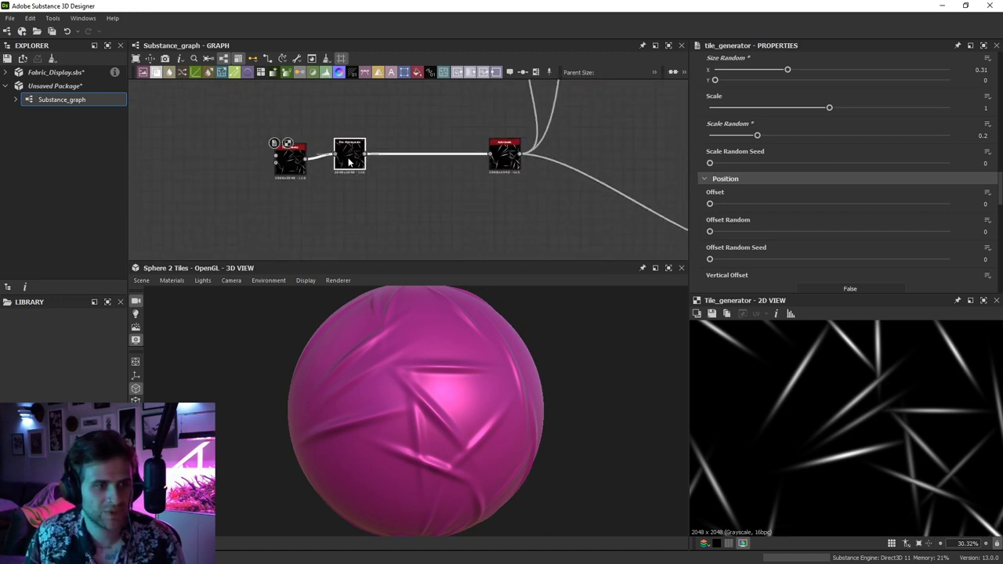
{"action": "left_click", "coordinate": [350, 161]}
{"action": "left_click_drag", "start_coordinate": [472, 337], "coordinate": [442, 356]}
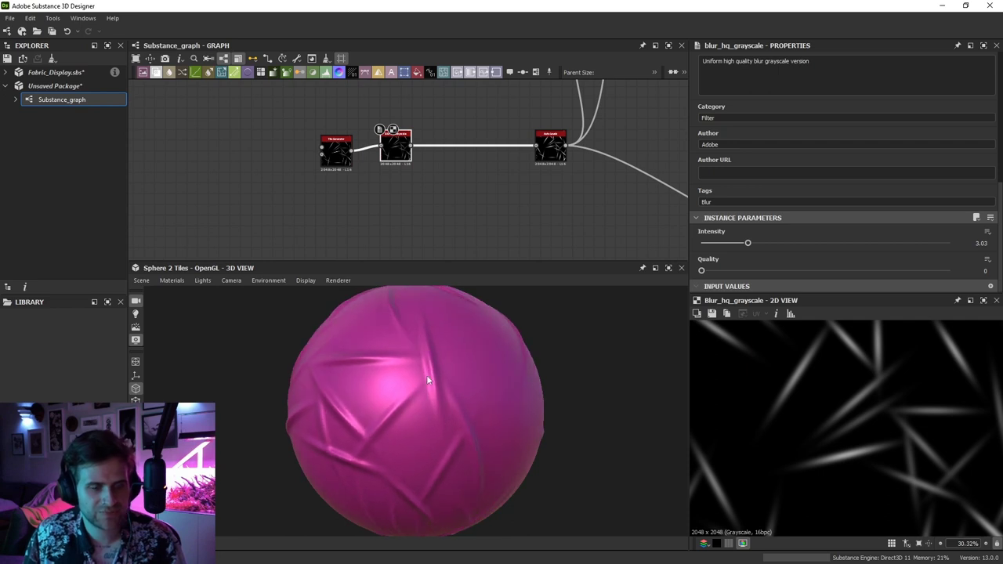
{"action": "scroll", "coordinate": [819, 419], "scroll_direction": "down", "scroll_amount": 2}
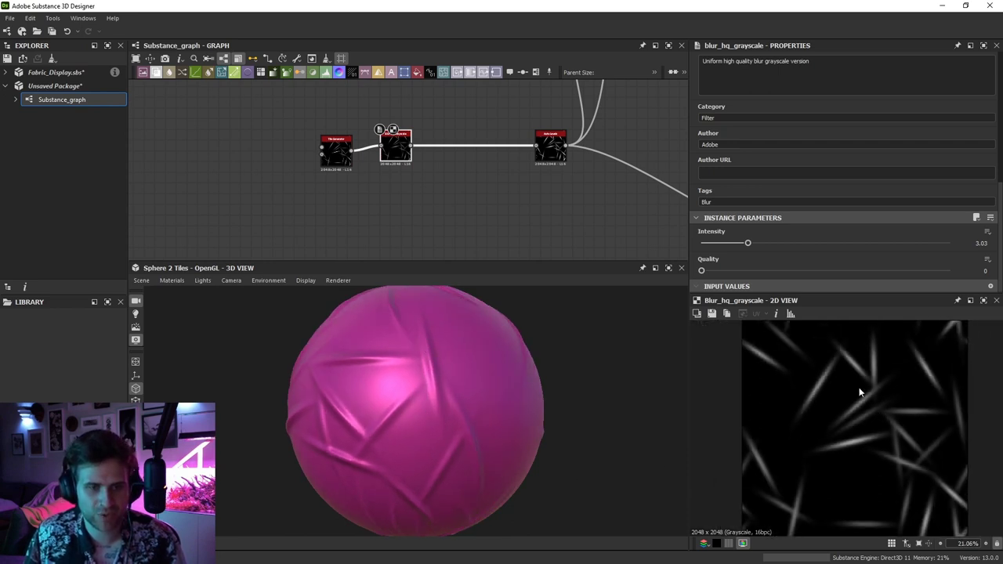
{"action": "scroll", "coordinate": [442, 381], "scroll_direction": "up", "scroll_amount": 2}
{"action": "scroll", "coordinate": [421, 314], "scroll_direction": "up", "scroll_amount": 1}
{"action": "left_click_drag", "start_coordinate": [420, 314], "coordinate": [434, 340]}
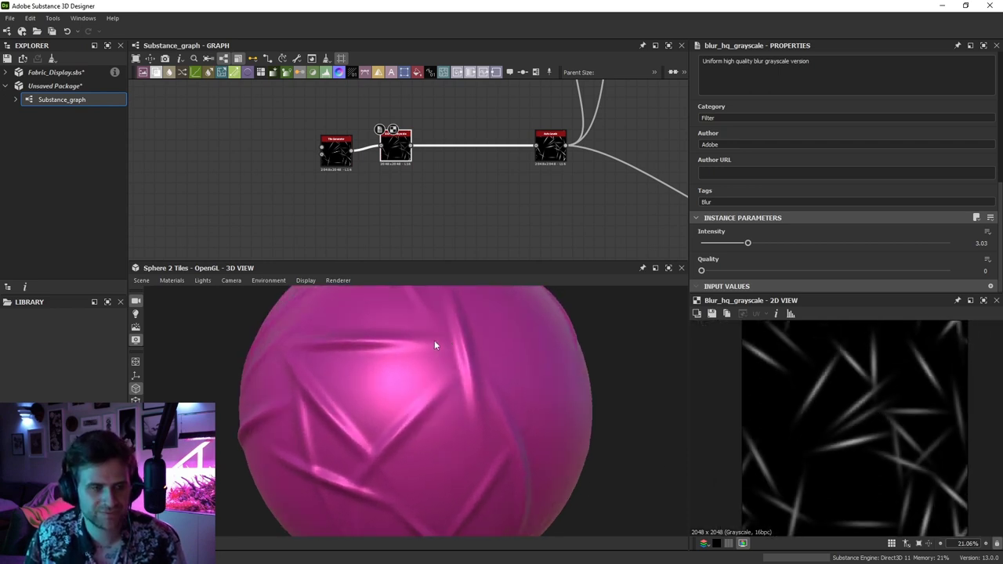
{"action": "scroll", "coordinate": [437, 309], "scroll_direction": "down", "scroll_amount": 2}
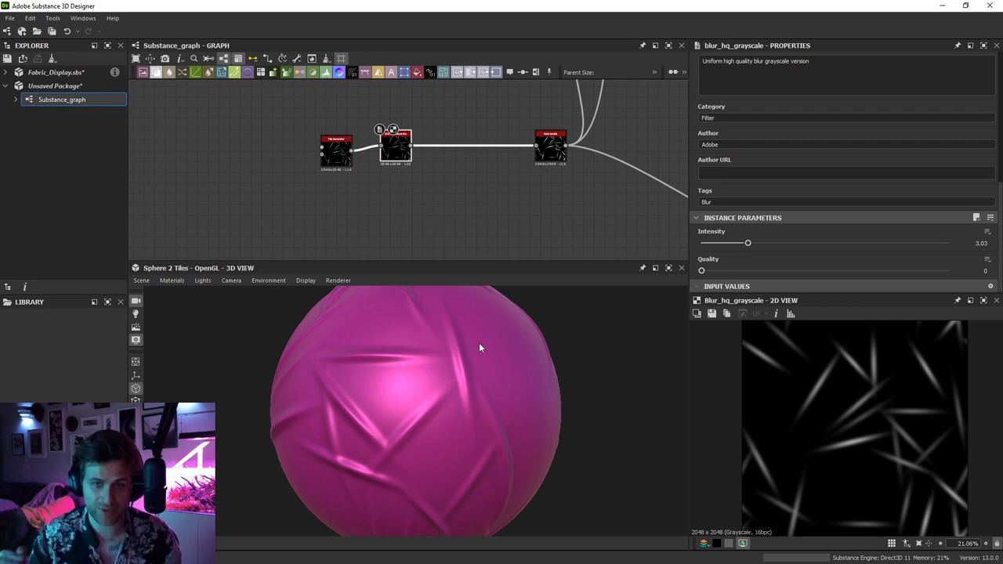
Add a Warp node and connect the Blur HQ Grayscale output to its main input
{"action": "left_click", "coordinate": [447, 183]}
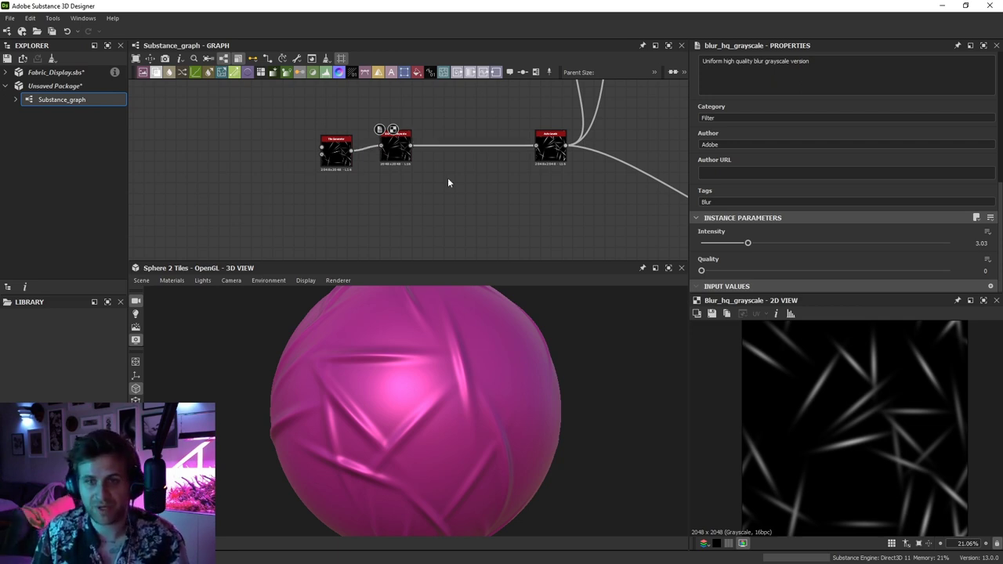
{"action": "key", "text": "space"}
{"action": "type", "text": "warp"}
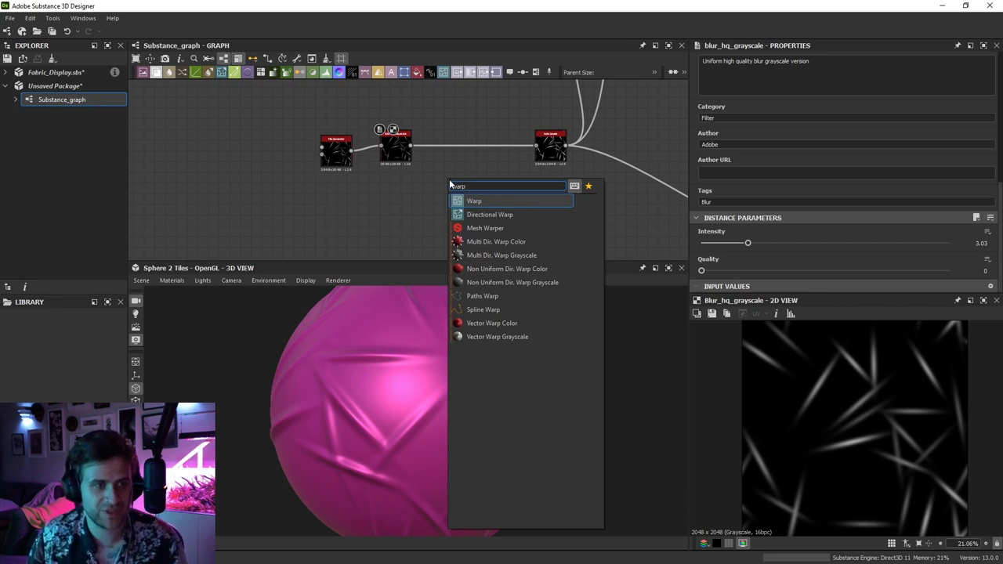
{"action": "left_click", "coordinate": [488, 196]}
{"action": "left_click_drag", "start_coordinate": [392, 138], "coordinate": [473, 202]}
Add a Gaussian Noise node and set its scale to 6
{"action": "key", "text": "space"}
{"action": "type", "text": "gaus"}
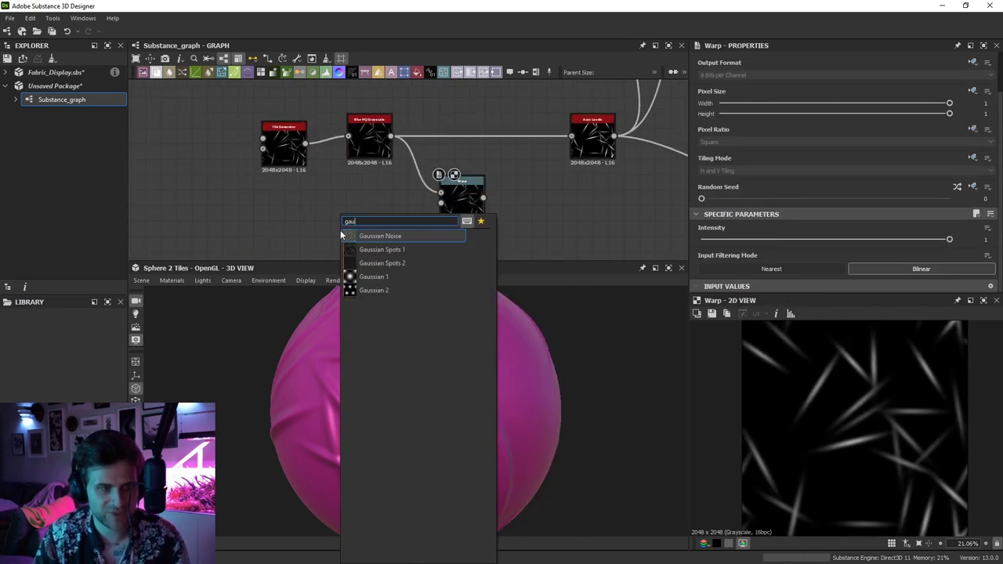
{"action": "key", "text": "Return"}
{"action": "scroll", "coordinate": [820, 239], "scroll_direction": "down", "scroll_amount": 5}
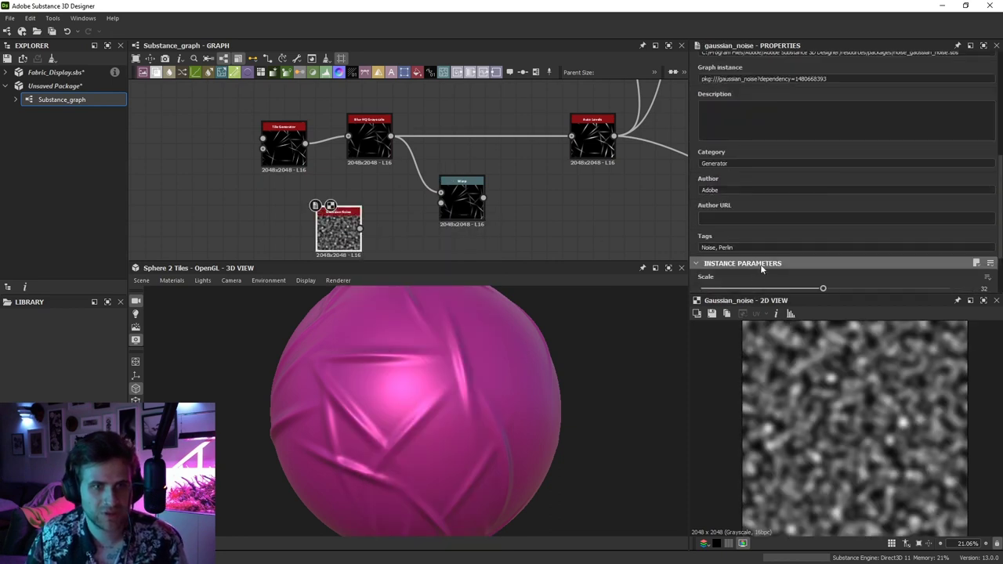
{"action": "left_click_drag", "start_coordinate": [749, 288], "coordinate": [721, 288]}
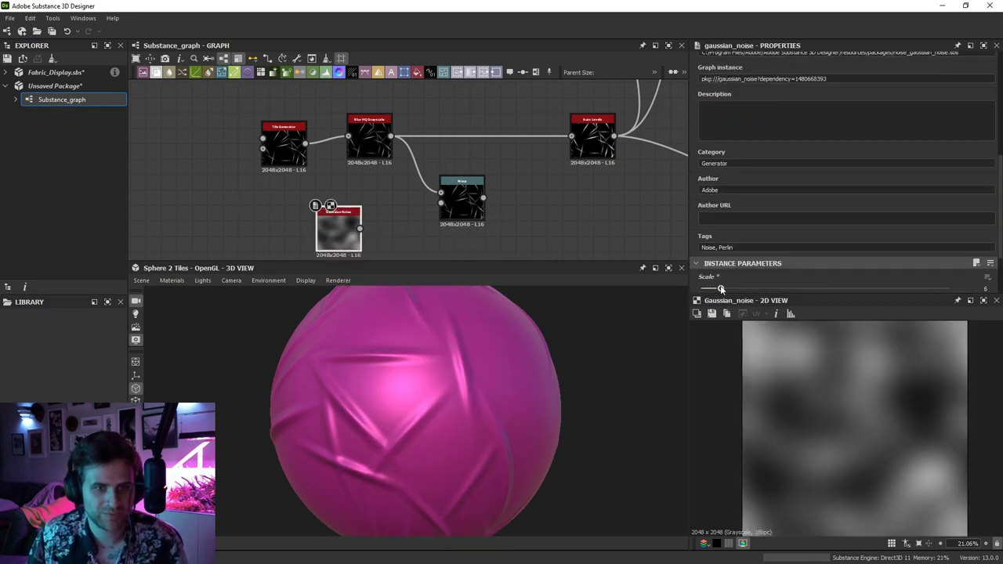
Connect the Gaussian Noise to the Warp's gradient input and set the Warp intensity to 3
{"action": "left_click_drag", "start_coordinate": [360, 228], "coordinate": [465, 206]}
{"action": "left_click", "coordinate": [464, 205]}
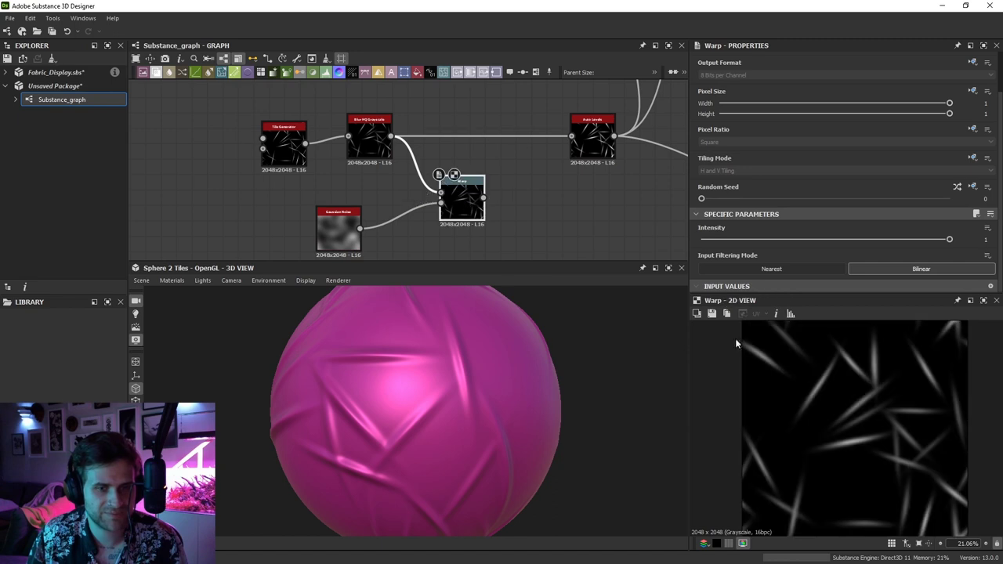
{"action": "left_click_drag", "start_coordinate": [807, 239], "coordinate": [941, 238]}
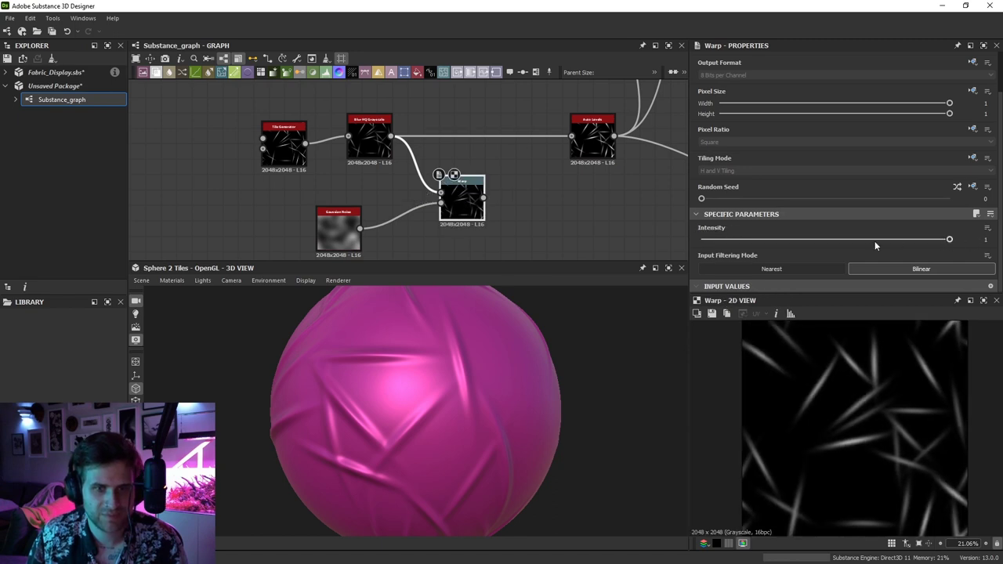
{"action": "type", "text": "3"}
{"action": "key", "text": "Return"}
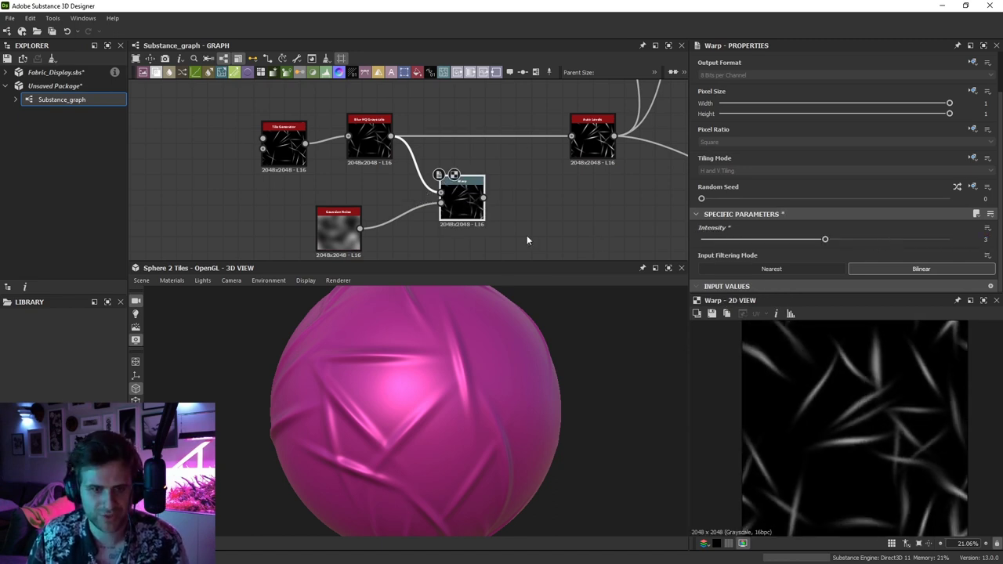
Connect the Warp output to the Auto Levels node and check the bent folds on the sphere
{"action": "left_click_drag", "start_coordinate": [484, 198], "coordinate": [594, 140]}
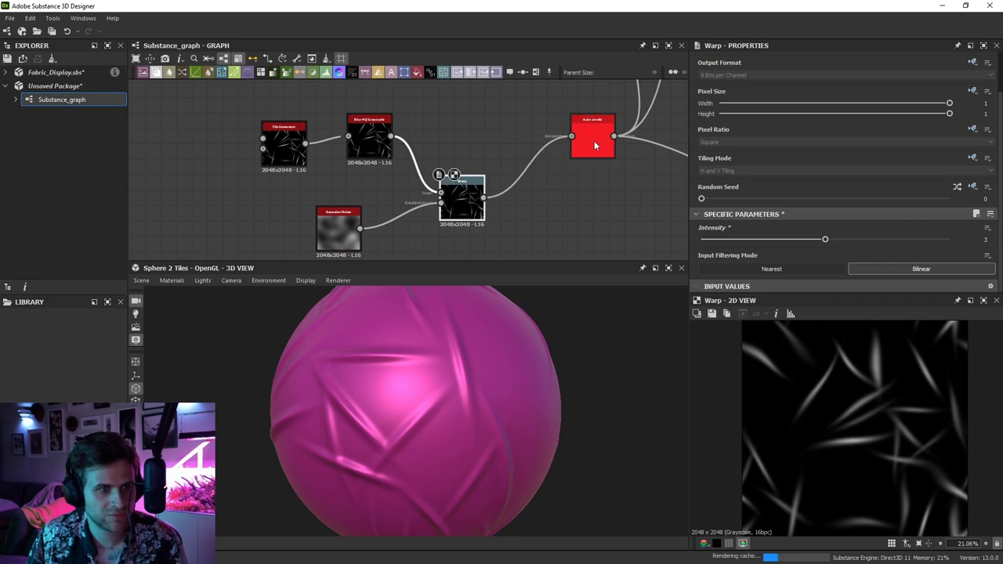
{"action": "left_click", "coordinate": [594, 140]}
{"action": "scroll", "coordinate": [481, 407], "scroll_direction": "up", "scroll_amount": 5}
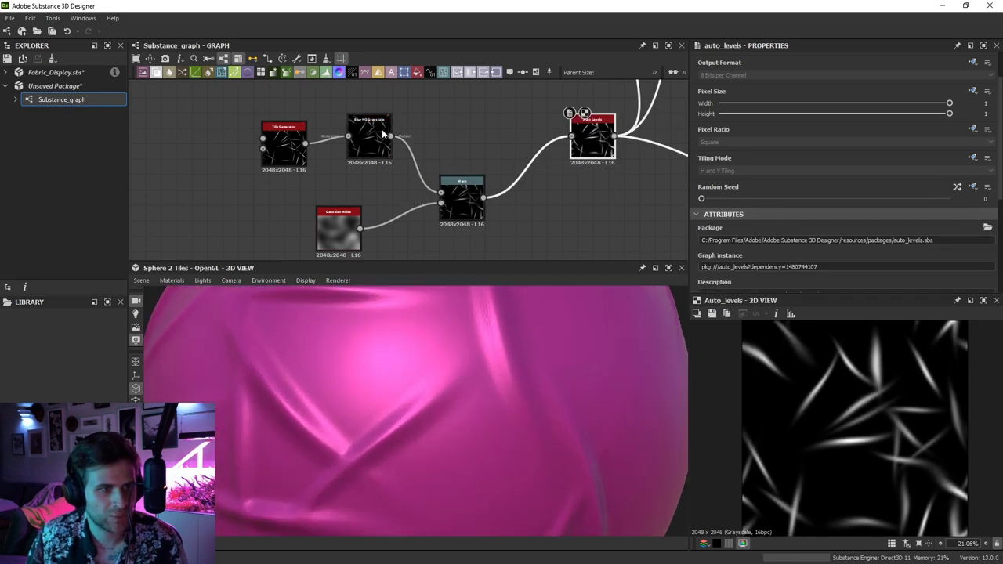
Rearrange the chain so the Tile Generator feeds the Warp directly and Blur HQ Grayscale sits between Warp and Auto Levels
{"action": "left_click_drag", "start_coordinate": [381, 129], "coordinate": [444, 129]}
{"action": "left_click_drag", "start_coordinate": [307, 144], "coordinate": [428, 135]}
{"action": "left_click_drag", "start_coordinate": [432, 135], "coordinate": [483, 156]}
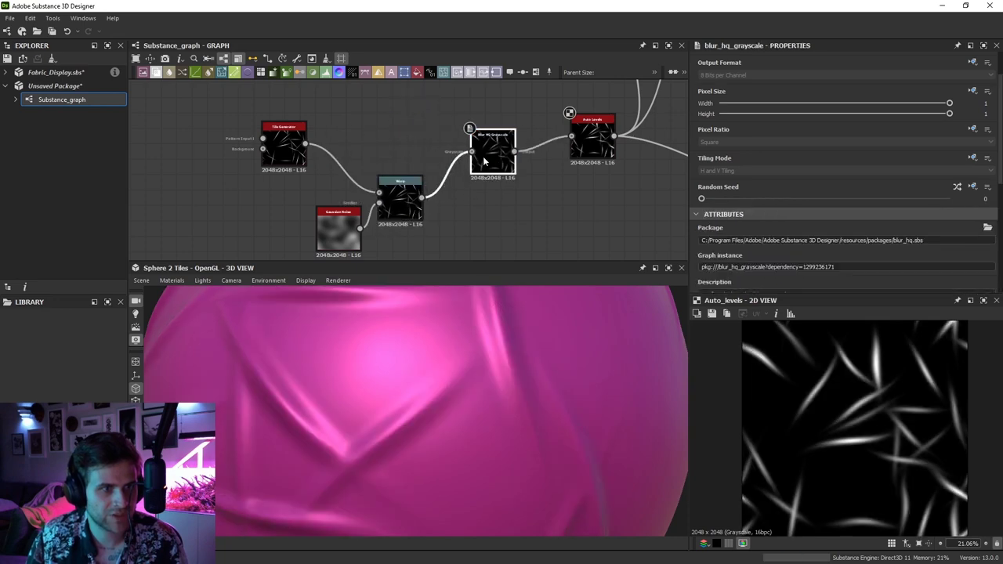
Inspect the folds on the sphere and reposition the Warp and Gaussian Noise nodes for a cleaner graph layout
{"action": "scroll", "coordinate": [466, 373], "scroll_direction": "up", "scroll_amount": 3}
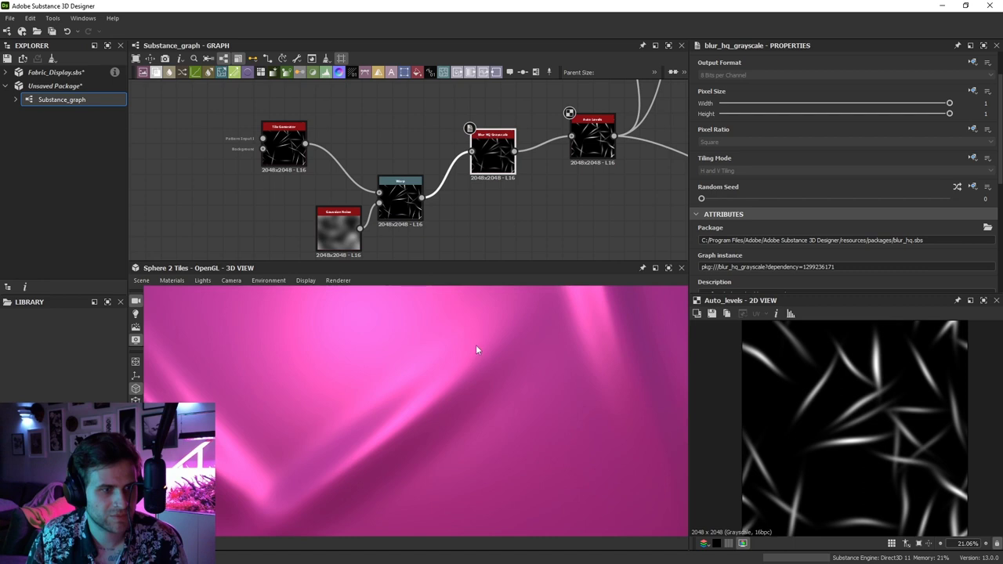
{"action": "scroll", "coordinate": [465, 364], "scroll_direction": "down", "scroll_amount": 5}
{"action": "scroll", "coordinate": [465, 357], "scroll_direction": "down", "scroll_amount": 3}
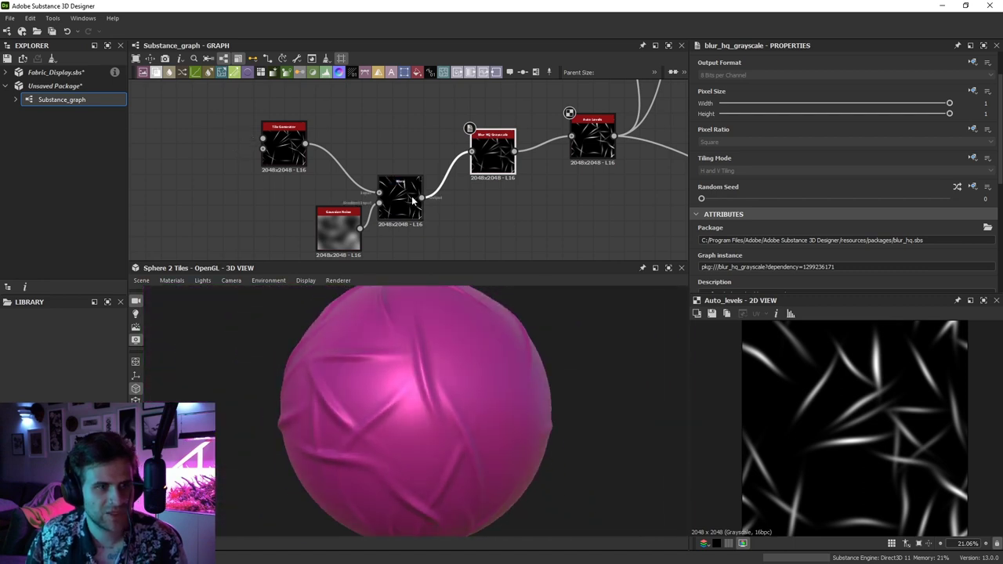
{"action": "left_click_drag", "start_coordinate": [411, 196], "coordinate": [411, 178]}
{"action": "left_click_drag", "start_coordinate": [332, 249], "coordinate": [286, 249]}
Set the Gaussian Noise scale to 4 and the Warp intensity to 4.02
{"action": "double_click", "coordinate": [285, 249]}
{"action": "scroll", "coordinate": [747, 244], "scroll_direction": "down", "scroll_amount": 5}
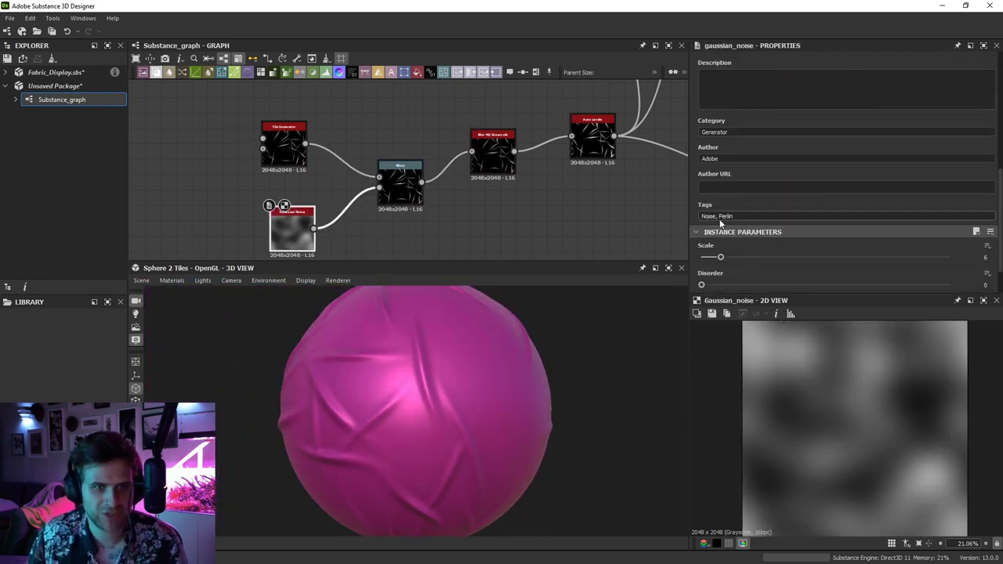
{"action": "scroll", "coordinate": [790, 396], "scroll_direction": "down", "scroll_amount": 2}
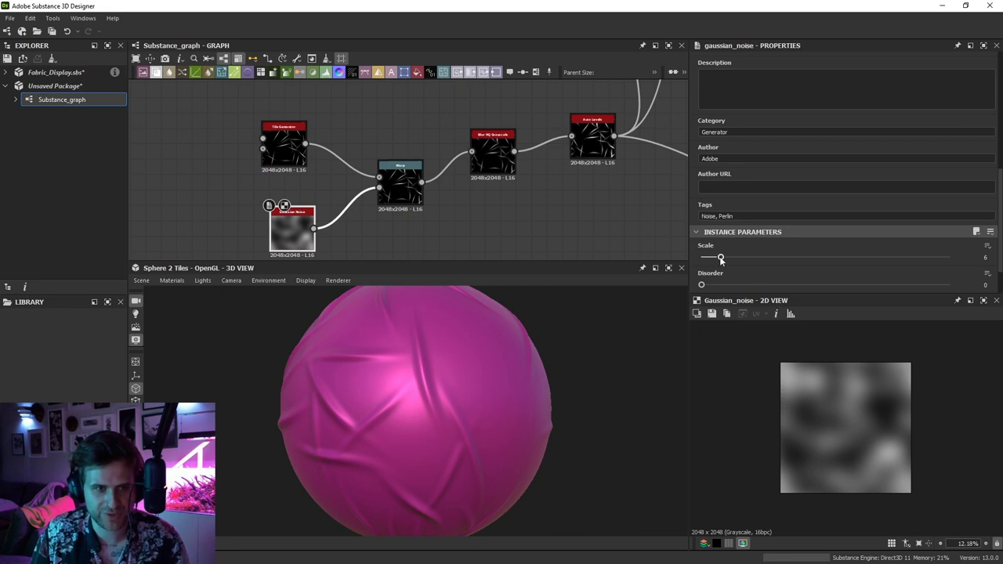
{"action": "left_click_drag", "start_coordinate": [721, 258], "coordinate": [710, 257]}
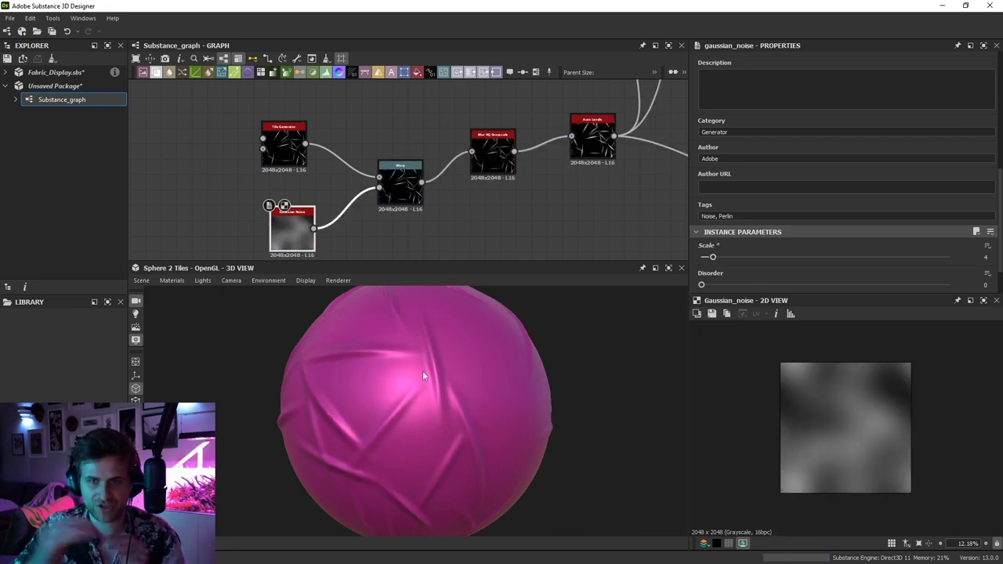
{"action": "double_click", "coordinate": [396, 184]}
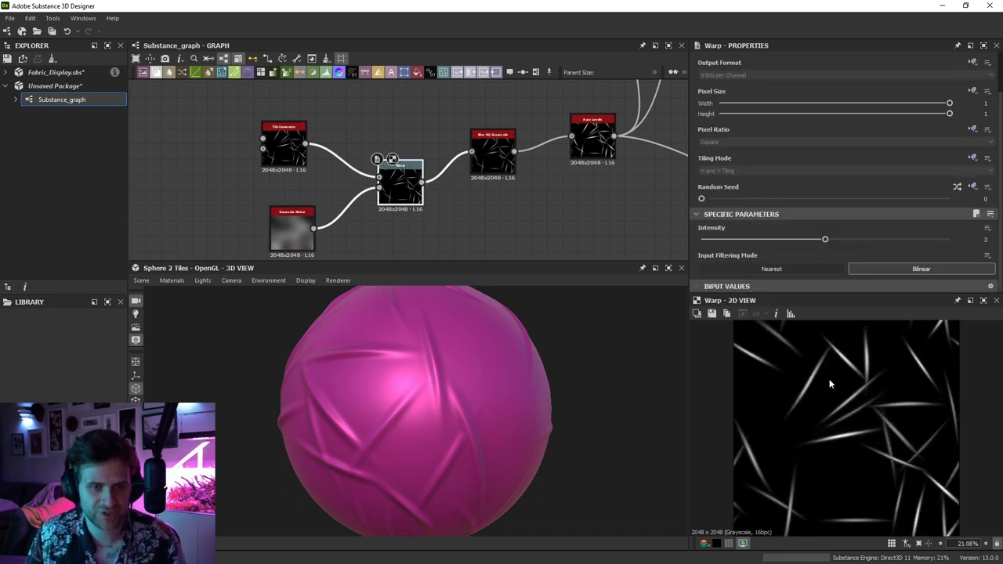
{"action": "scroll", "coordinate": [831, 384], "scroll_direction": "up", "scroll_amount": 1}
{"action": "left_click_drag", "start_coordinate": [824, 239], "coordinate": [869, 241]}
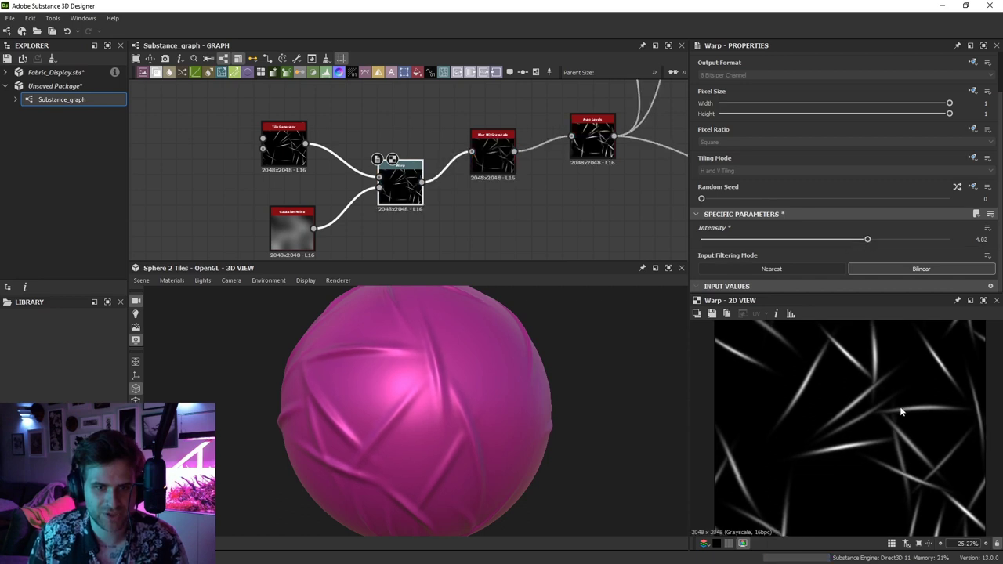
Try a Gaussian Noise scale of 28 to test a much denser distortion of the strips
{"action": "left_click", "coordinate": [304, 241]}
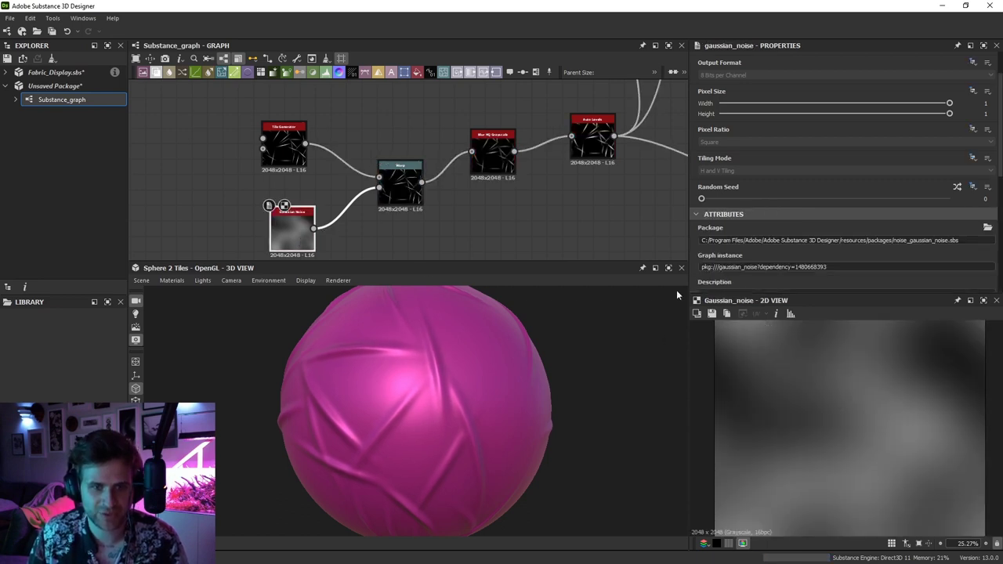
{"action": "double_click", "coordinate": [406, 181]}
{"action": "left_click", "coordinate": [304, 235]}
{"action": "scroll", "coordinate": [755, 260], "scroll_direction": "down", "scroll_amount": 5}
{"action": "double_click", "coordinate": [296, 231]}
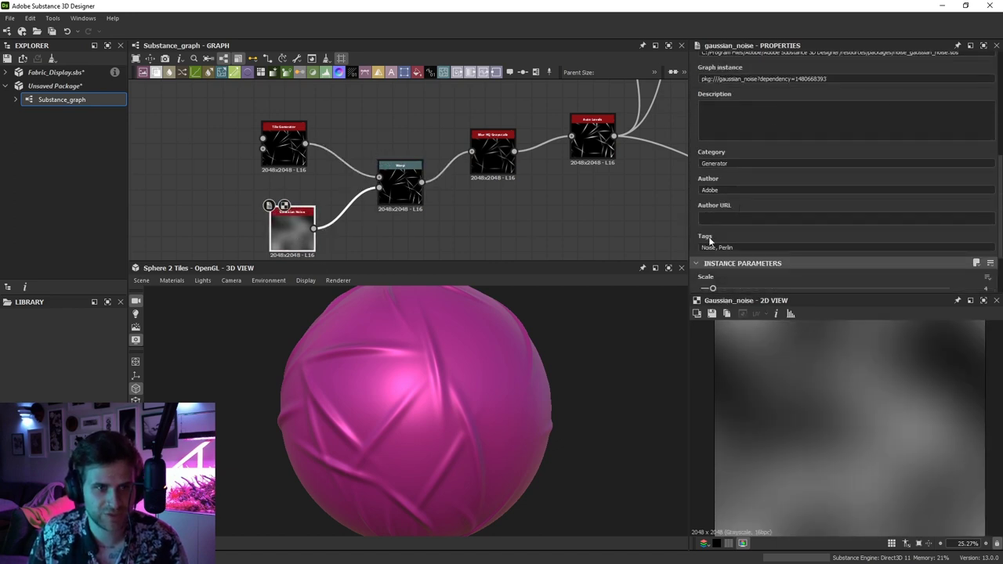
{"action": "scroll", "coordinate": [727, 271], "scroll_direction": "down", "scroll_amount": 1}
{"action": "left_click_drag", "start_coordinate": [712, 257], "coordinate": [807, 257]}
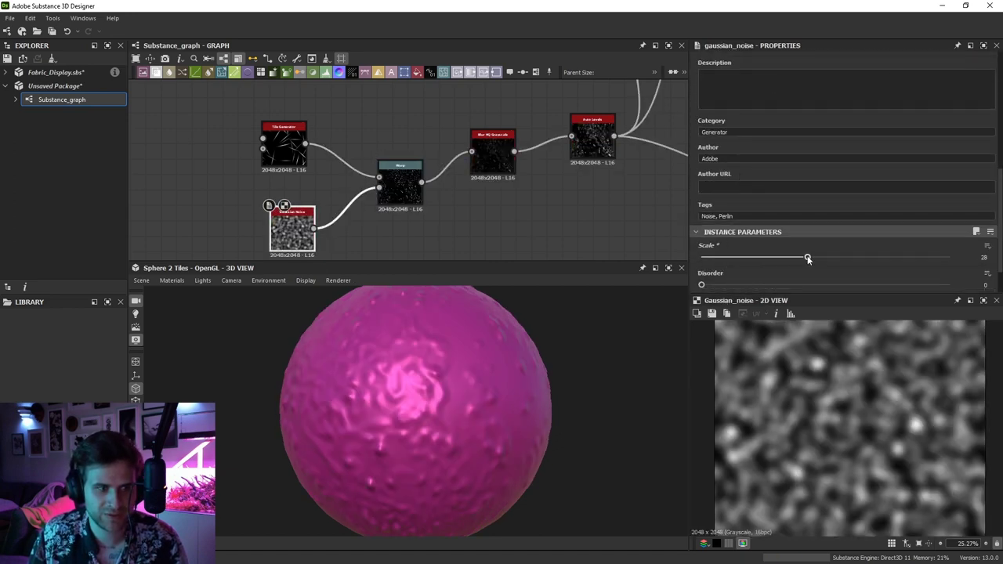
Try a Warp intensity of about 0.29 and undo the trial intensity and noise scale changes
{"action": "double_click", "coordinate": [400, 184]}
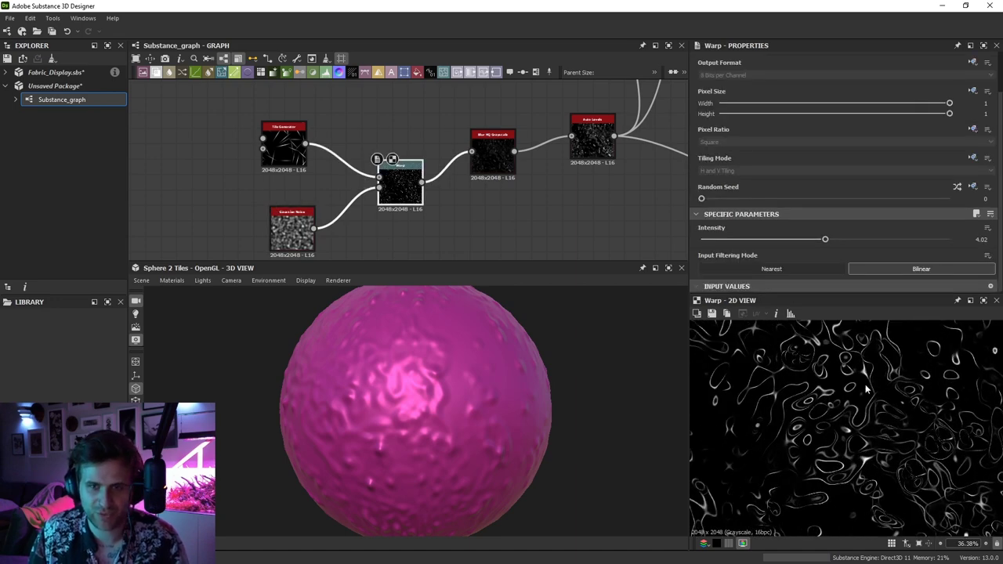
{"action": "left_click_drag", "start_coordinate": [824, 239], "coordinate": [716, 239]}
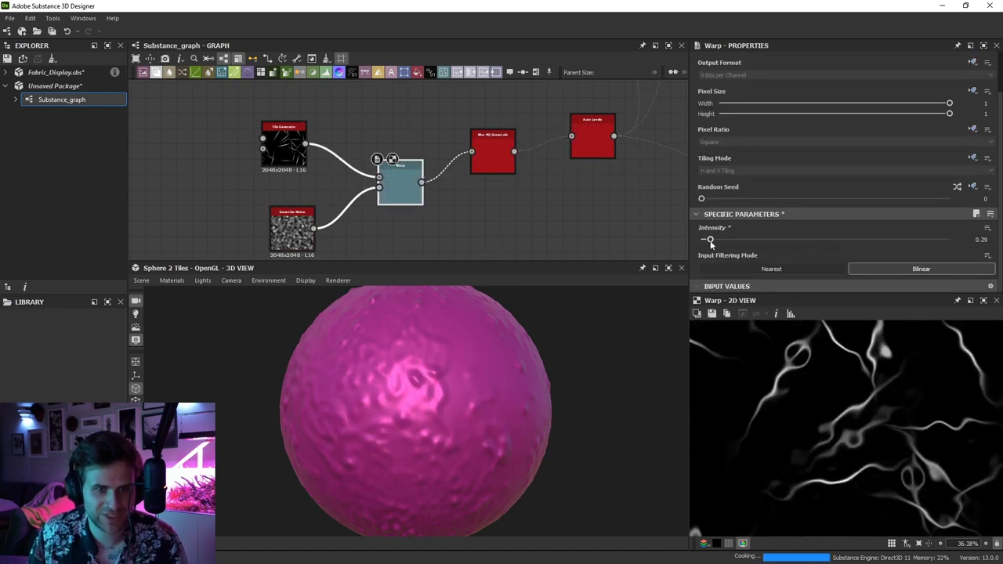
{"action": "key", "text": "ctrl+z"}
{"action": "key", "text": "ctrl+z"}
{"action": "key", "text": "ctrl+z"}
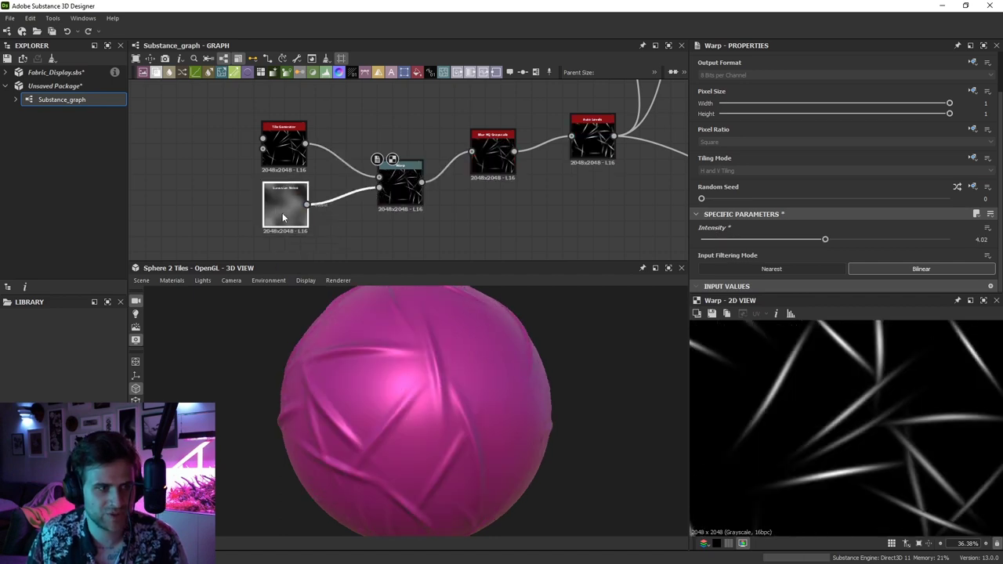
Duplicate the Warp node and place the copy below the original
{"action": "left_click_drag", "start_coordinate": [282, 217], "coordinate": [274, 226]}
{"action": "left_click", "coordinate": [415, 192]}
{"action": "key", "text": "ctrl+c"}
{"action": "left_click", "coordinate": [450, 225]}
{"action": "middle_click_drag", "start_coordinate": [446, 224], "coordinate": [449, 175]}
{"action": "key", "text": "ctrl+v"}
{"action": "left_click_drag", "start_coordinate": [388, 135], "coordinate": [412, 207]}
Duplicate the Gaussian Noise node and give the copy a different random seed and a higher scale
{"action": "left_click", "coordinate": [290, 187]}
{"action": "key", "text": "ctrl+d"}
{"action": "left_click", "coordinate": [286, 227]}
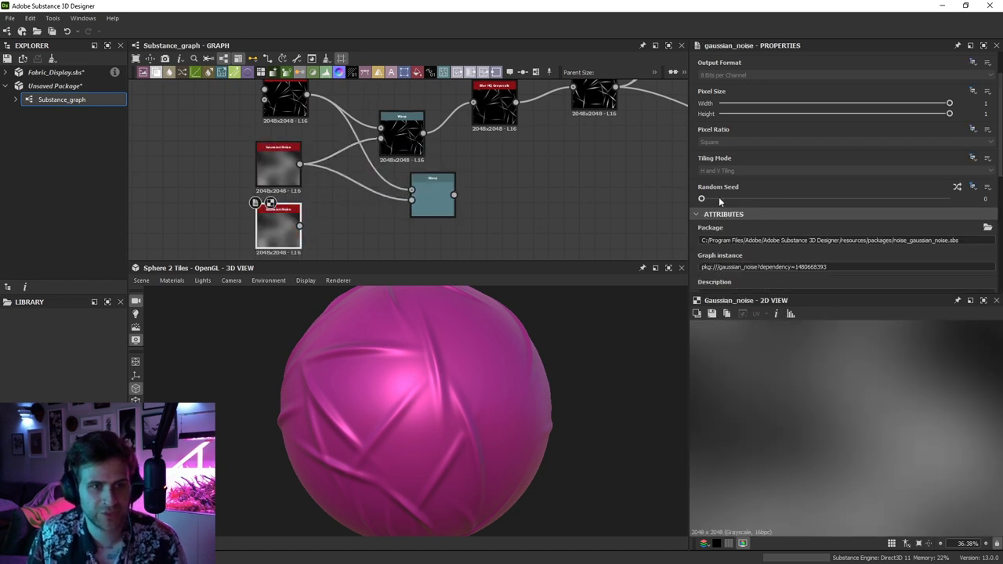
{"action": "left_click_drag", "start_coordinate": [719, 199], "coordinate": [726, 198]}
{"action": "scroll", "coordinate": [756, 196], "scroll_direction": "down", "scroll_amount": 5}
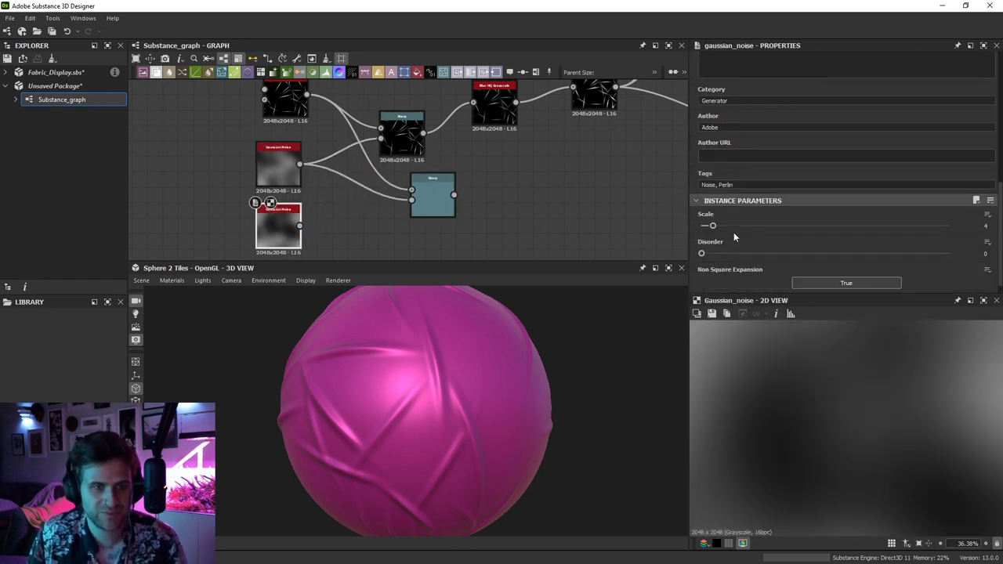
{"action": "left_click", "coordinate": [718, 229]}
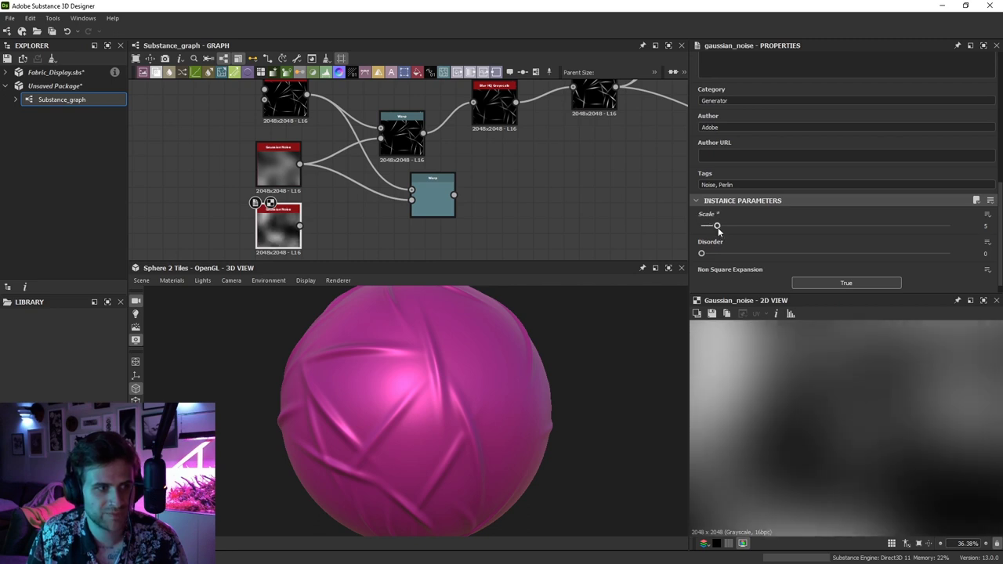
{"action": "left_click_drag", "start_coordinate": [717, 226], "coordinate": [725, 227]}
Feed the first Warp and the second Gaussian Noise into the duplicated Warp and set its intensity to 0.47
{"action": "left_click_drag", "start_coordinate": [299, 226], "coordinate": [456, 211]}
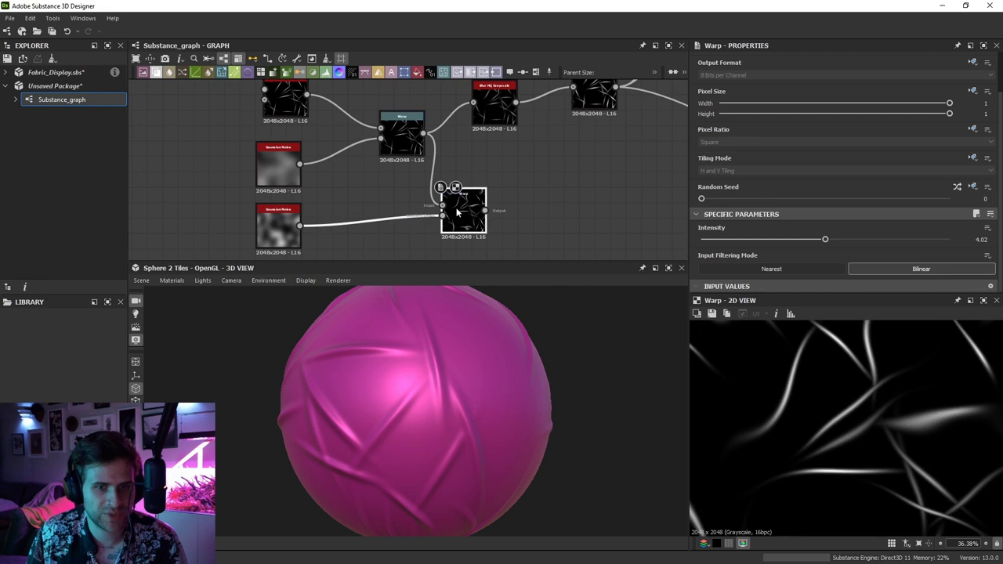
{"action": "scroll", "coordinate": [864, 420], "scroll_direction": "down", "scroll_amount": 3}
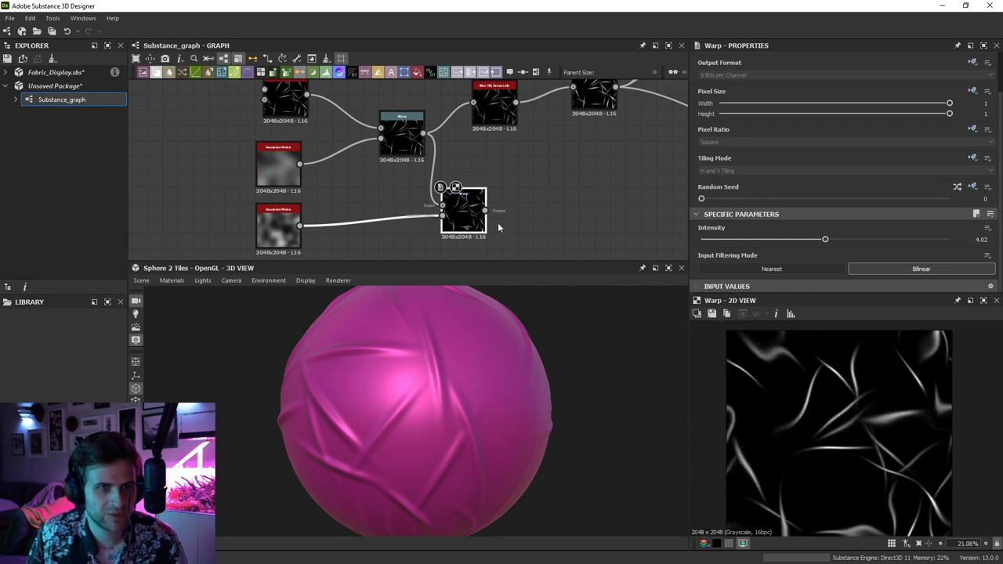
{"action": "mouse_move", "coordinate": [823, 246]}
{"action": "left_mouse_down"}
{"action": "mouse_move", "coordinate": [666, 244]}
{"action": "mouse_move", "coordinate": [725, 249]}
{"action": "mouse_move", "coordinate": [715, 248]}
{"action": "left_mouse_up"}
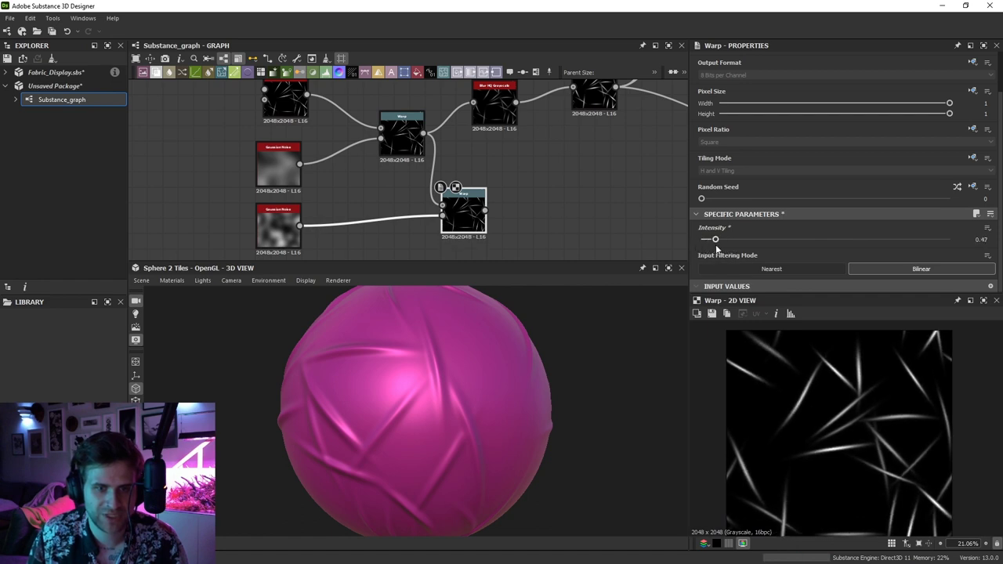
Connect the second Warp output to the Blur HQ Grayscale node and check the folds on the sphere
{"action": "left_click_drag", "start_coordinate": [491, 210], "coordinate": [486, 103]}
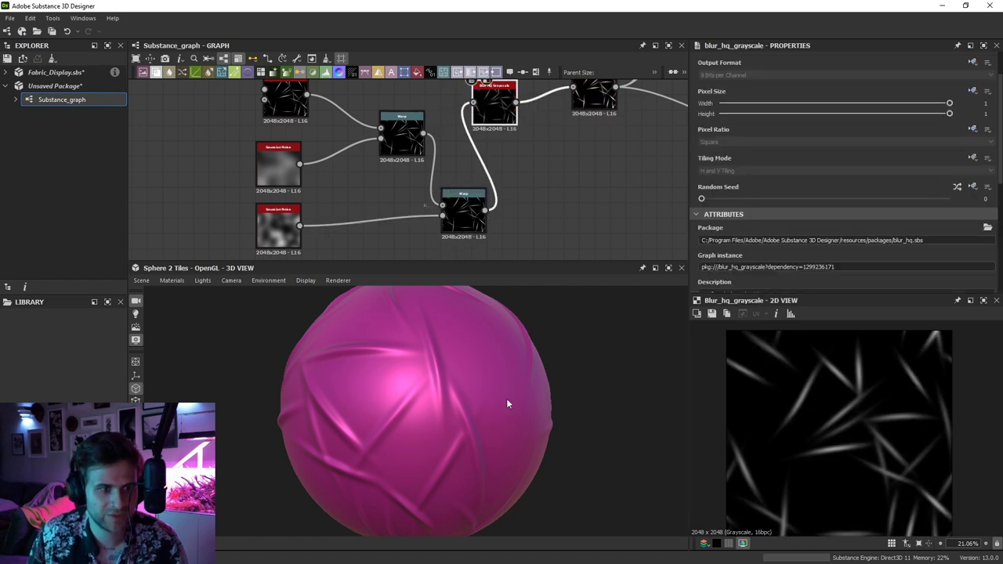
{"action": "scroll", "coordinate": [465, 404], "scroll_direction": "down", "scroll_amount": 1}
{"action": "left_click_drag", "start_coordinate": [464, 404], "coordinate": [442, 422]}
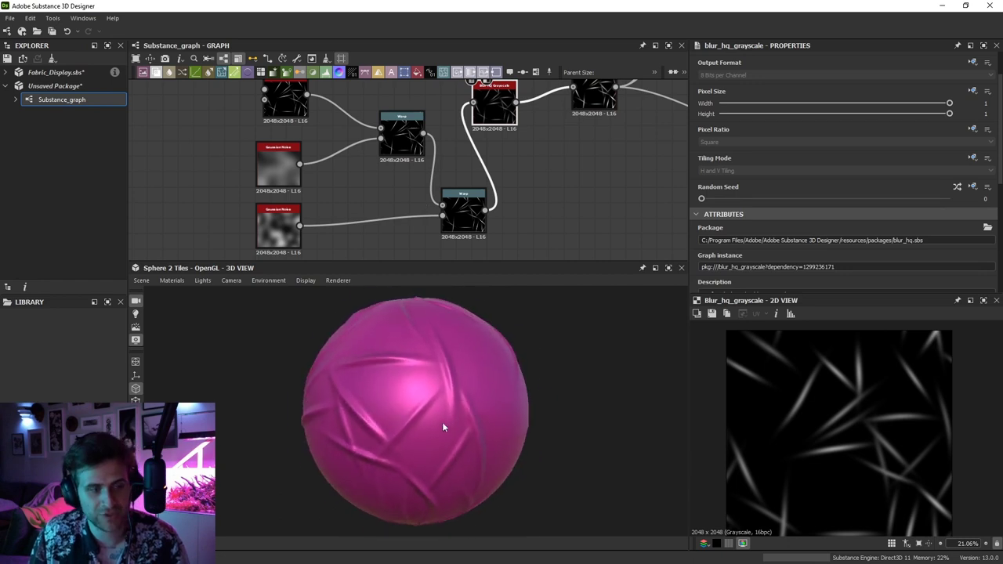
{"action": "scroll", "coordinate": [442, 422], "scroll_direction": "up", "scroll_amount": 1}
Set the first Warp's intensity to 6.09 and inspect the blurred strips and the sphere
{"action": "left_click", "coordinate": [397, 132]}
{"action": "left_click_drag", "start_coordinate": [831, 235], "coordinate": [925, 240]}
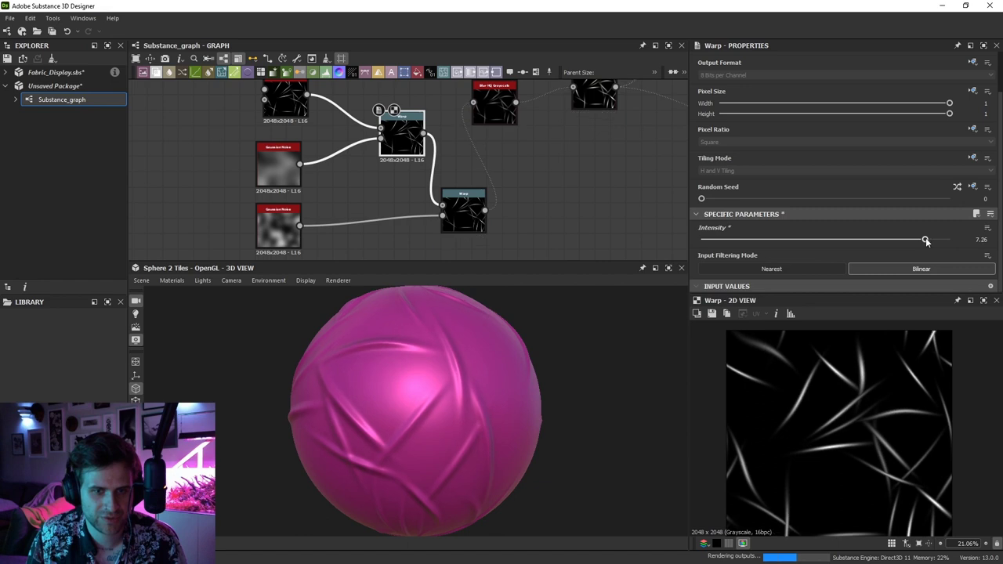
{"action": "left_click", "coordinate": [464, 212]}
{"action": "double_click", "coordinate": [494, 102]}
{"action": "scroll", "coordinate": [864, 416], "scroll_direction": "up", "scroll_amount": 6}
{"action": "scroll", "coordinate": [480, 389], "scroll_direction": "up", "scroll_amount": 2}
{"action": "mouse_move", "coordinate": [470, 393]}
{"action": "left_mouse_down"}
{"action": "mouse_move", "coordinate": [480, 388]}
{"action": "mouse_move", "coordinate": [458, 399]}
{"action": "mouse_move", "coordinate": [418, 392]}
{"action": "mouse_move", "coordinate": [459, 392]}
{"action": "mouse_move", "coordinate": [439, 379]}
{"action": "left_mouse_up"}
{"action": "scroll", "coordinate": [479, 384], "scroll_direction": "down", "scroll_amount": 5}
{"action": "scroll", "coordinate": [446, 398], "scroll_direction": "up", "scroll_amount": 3}
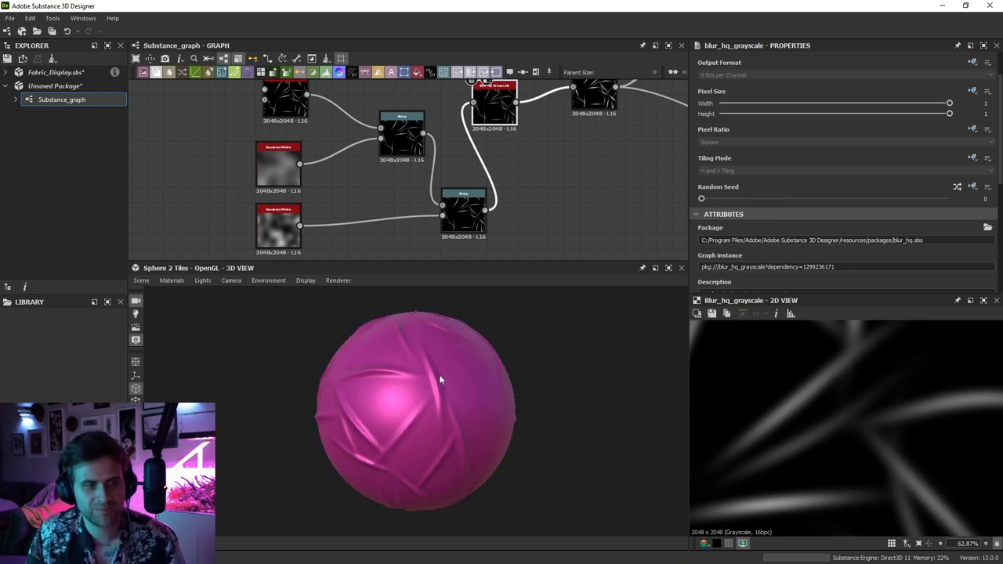
Line up the second Warp, Blur HQ Grayscale and Auto Levels nodes in a row with the second Gaussian Noise beneath
{"action": "scroll", "coordinate": [439, 379], "scroll_direction": "up", "scroll_amount": 4}
{"action": "middle_click_drag", "start_coordinate": [523, 148], "coordinate": [505, 165]}
{"action": "left_click_drag", "start_coordinate": [479, 123], "coordinate": [523, 226]}
{"action": "scroll", "coordinate": [338, 130], "scroll_direction": "down", "scroll_amount": 1}
{"action": "left_click_drag", "start_coordinate": [428, 208], "coordinate": [440, 144]}
{"action": "left_click_drag", "start_coordinate": [272, 221], "coordinate": [395, 221]}
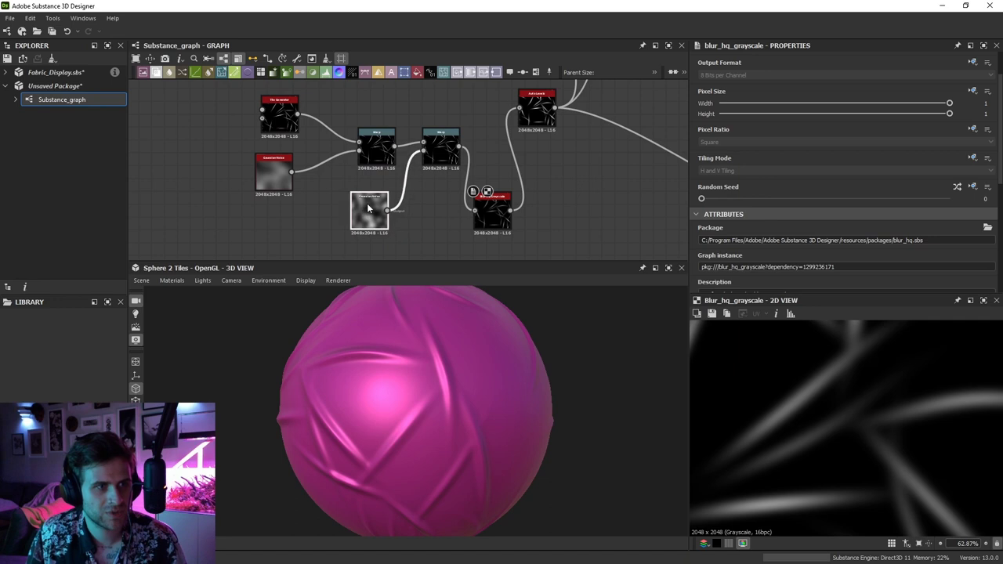
{"action": "left_click_drag", "start_coordinate": [509, 222], "coordinate": [516, 157]}
{"action": "left_click_drag", "start_coordinate": [549, 116], "coordinate": [581, 153]}
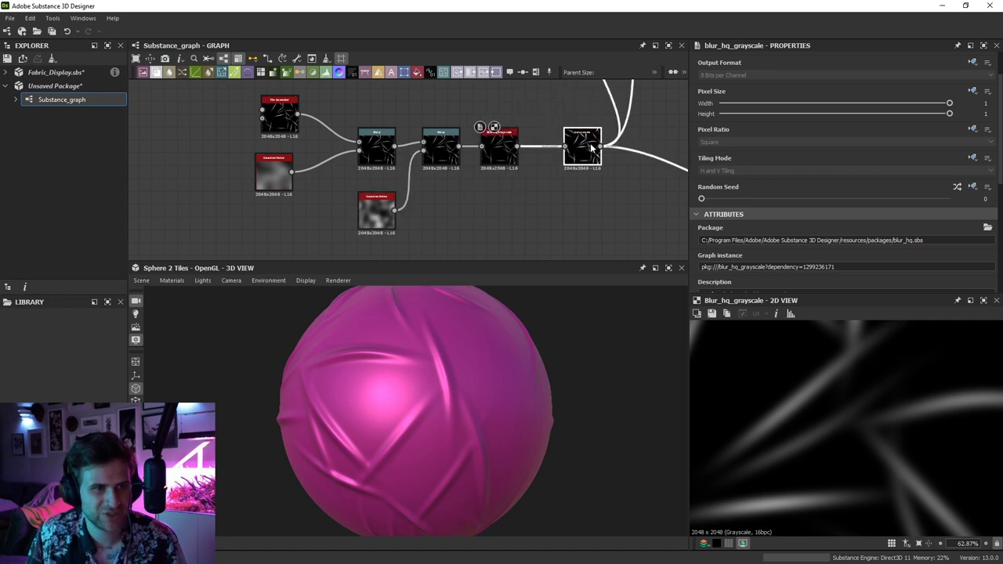
Lower the second Warp's intensity and set the first Warp's intensity to 0
{"action": "left_click", "coordinate": [452, 158]}
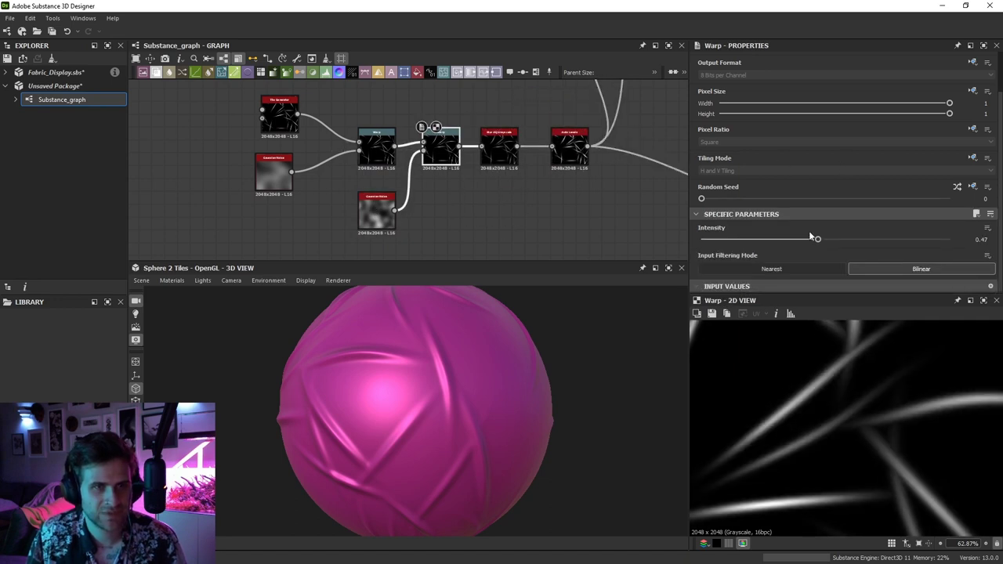
{"action": "left_click_drag", "start_coordinate": [811, 237], "coordinate": [526, 244]}
{"action": "left_click", "coordinate": [377, 148]}
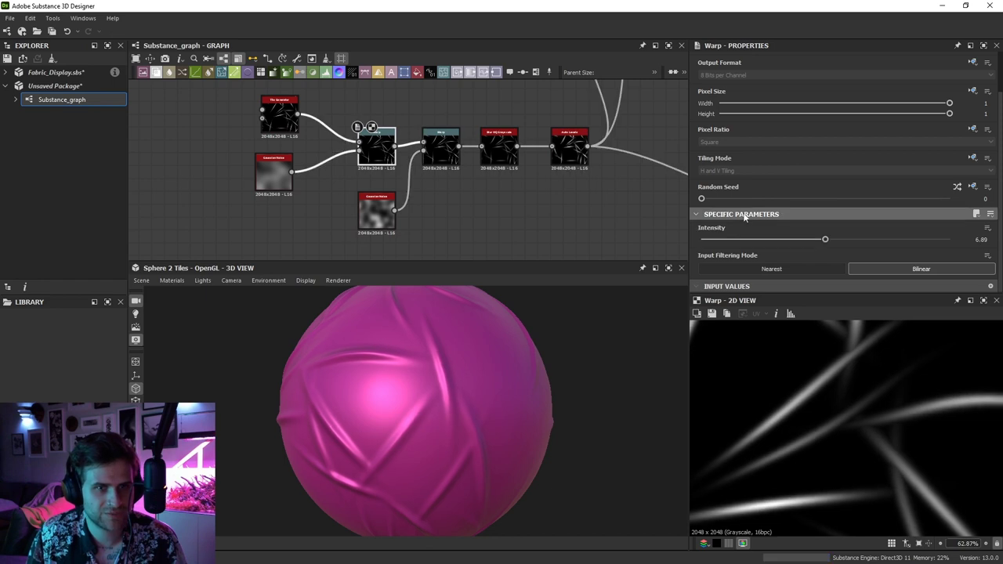
{"action": "left_click_drag", "start_coordinate": [760, 239], "coordinate": [575, 239]}
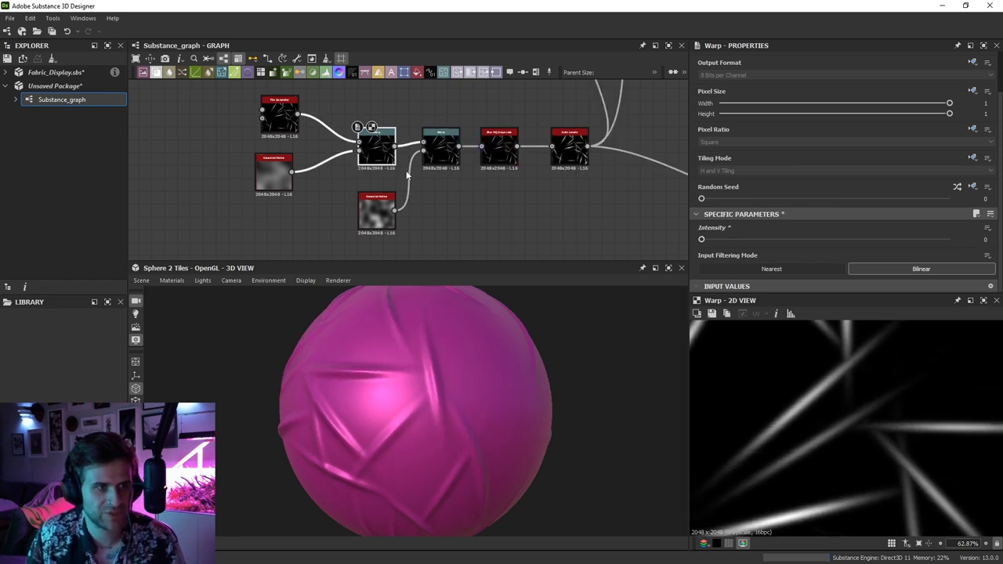
Try Blur HQ Grayscale intensities of 2.69 and 1.31, and undo the trial changes
{"action": "left_click", "coordinate": [499, 149]}
{"action": "scroll", "coordinate": [817, 248], "scroll_direction": "down", "scroll_amount": 5}
{"action": "left_click", "coordinate": [731, 245]}
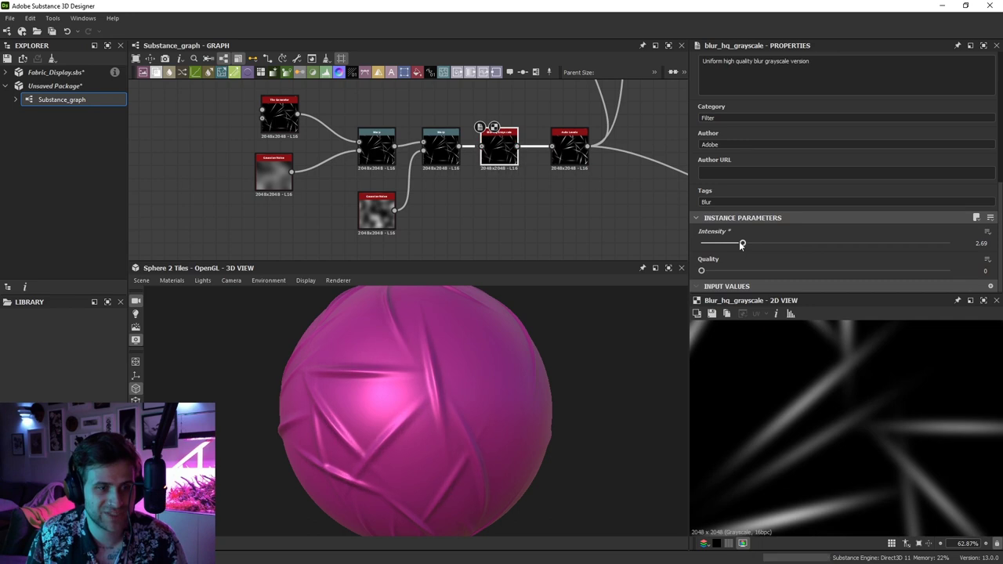
{"action": "left_click", "coordinate": [721, 244]}
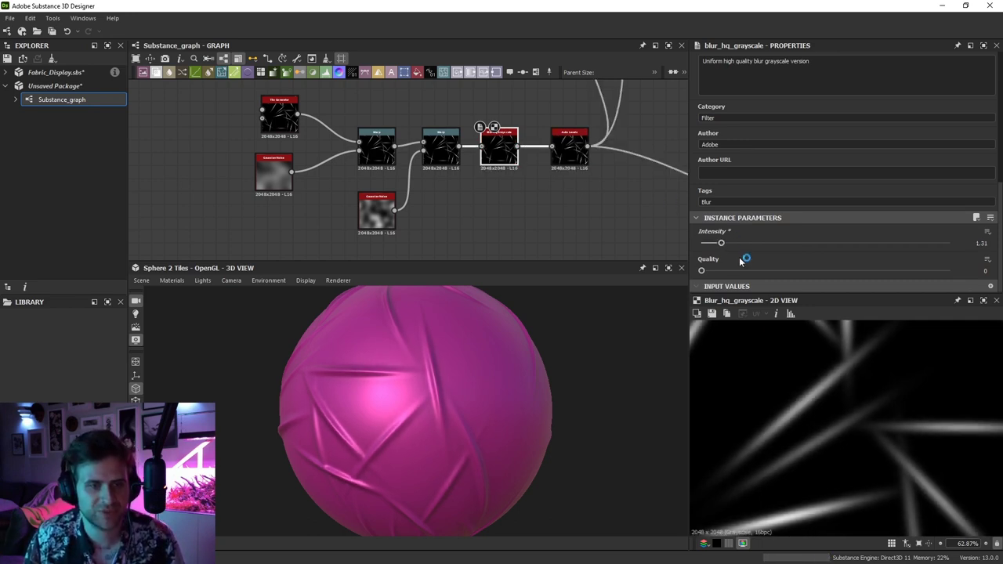
{"action": "key", "text": "ctrl+z"}
{"action": "key", "text": "ctrl+z"}
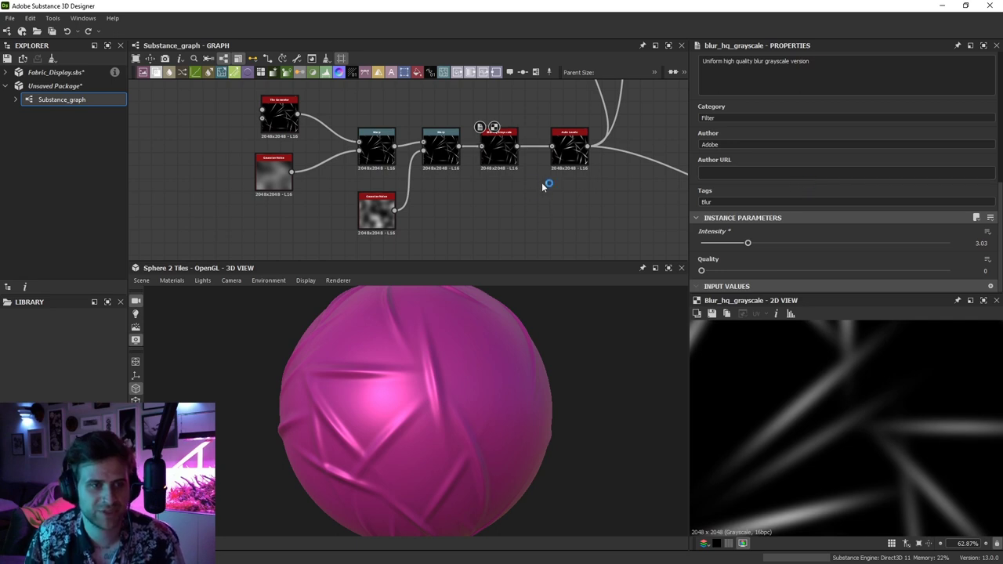
Preview the Auto Levels output and examine the folds around the sphere from several angles
{"action": "scroll", "coordinate": [547, 179], "scroll_direction": "up", "scroll_amount": 2}
{"action": "left_click", "coordinate": [573, 157]}
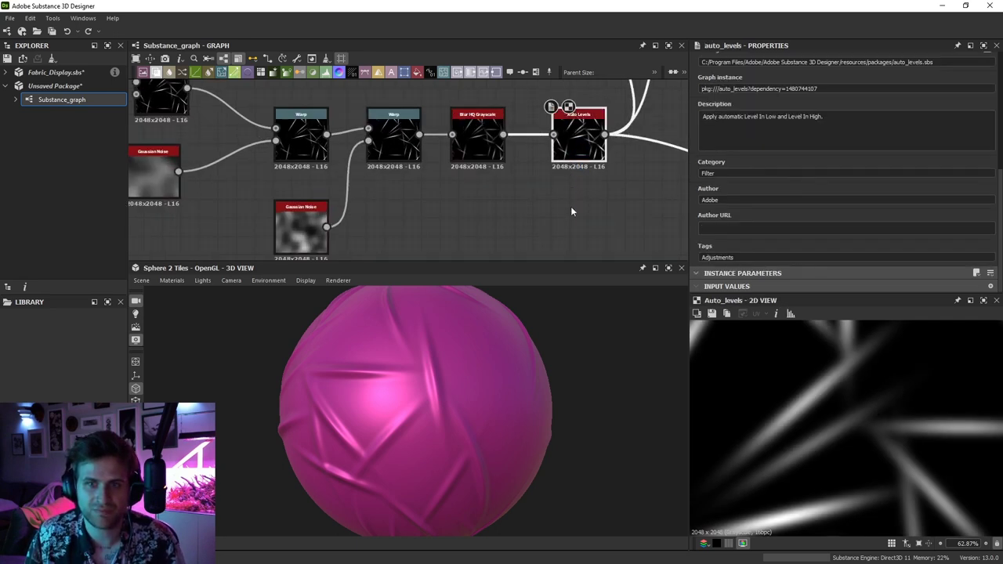
{"action": "scroll", "coordinate": [533, 361], "scroll_direction": "down", "scroll_amount": 3}
{"action": "left_click_drag", "start_coordinate": [504, 351], "coordinate": [426, 387]}
{"action": "scroll", "coordinate": [439, 388], "scroll_direction": "up", "scroll_amount": 1}
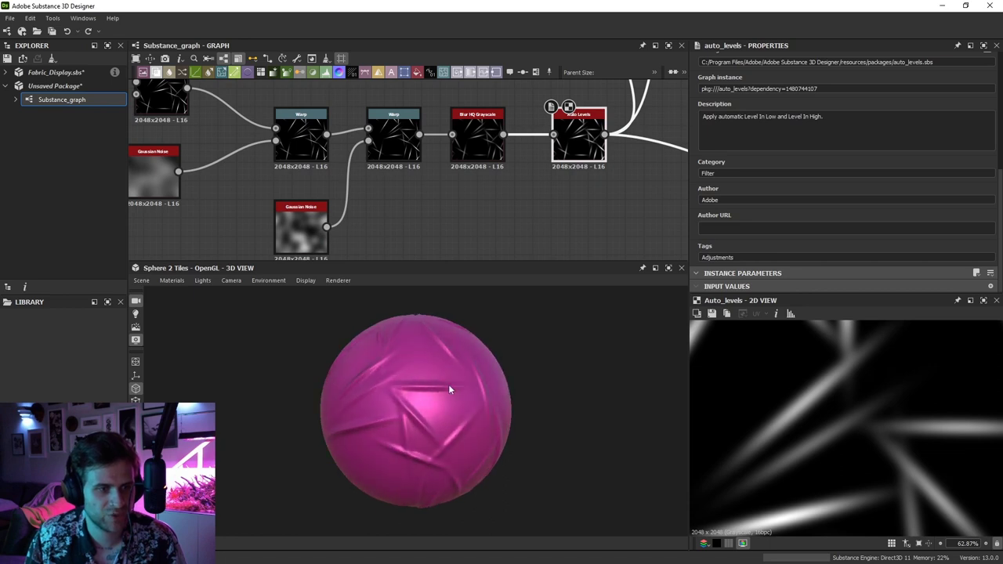
{"action": "left_click_drag", "start_coordinate": [539, 385], "coordinate": [444, 371]}
{"action": "scroll", "coordinate": [441, 374], "scroll_direction": "up", "scroll_amount": 2}
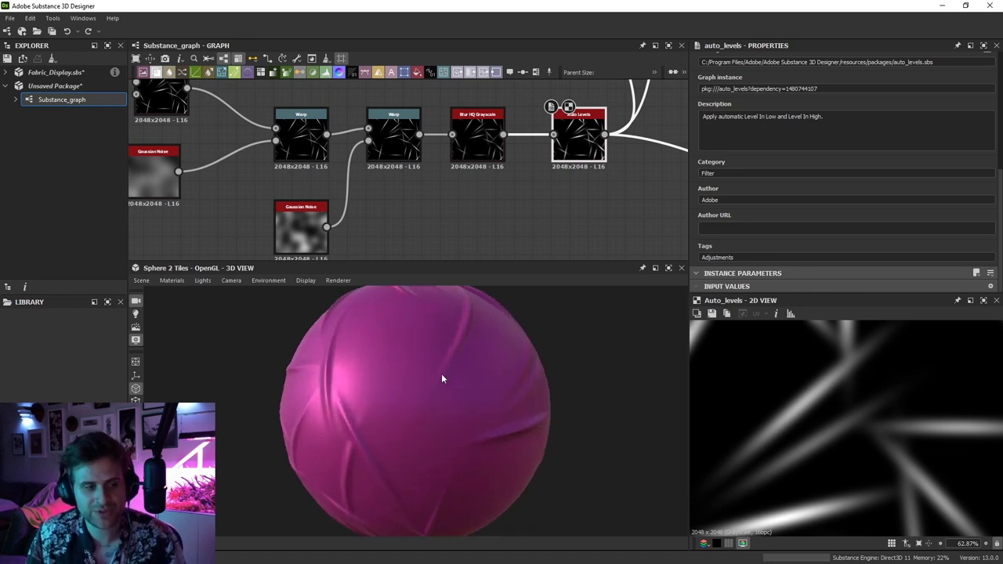
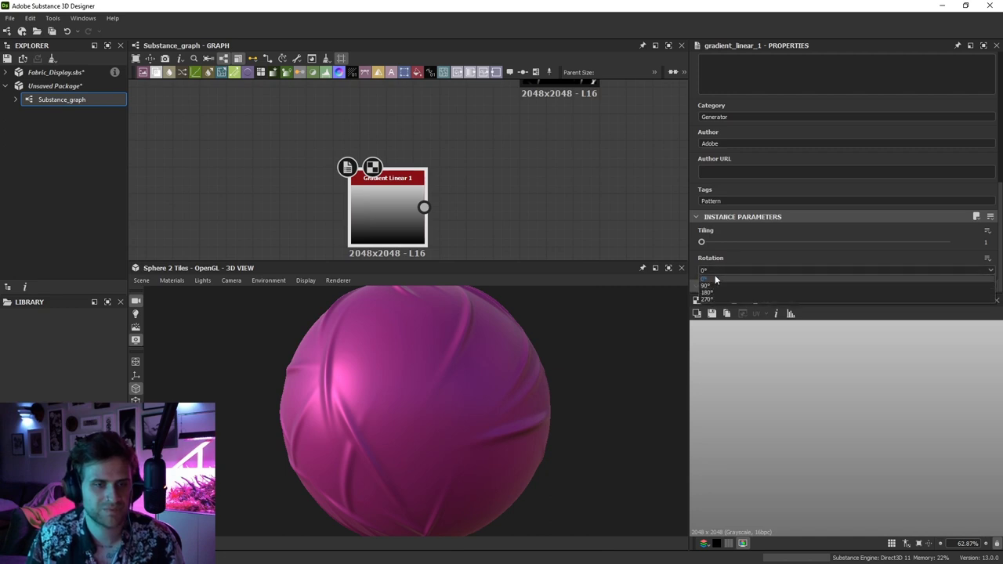
Add a Curve node fed by Gradient Linear 1 and compare the previews of both nodes
{"action": "key", "text": "space"}
{"action": "type", "text": "curve"}
{"action": "key", "text": "Return"}
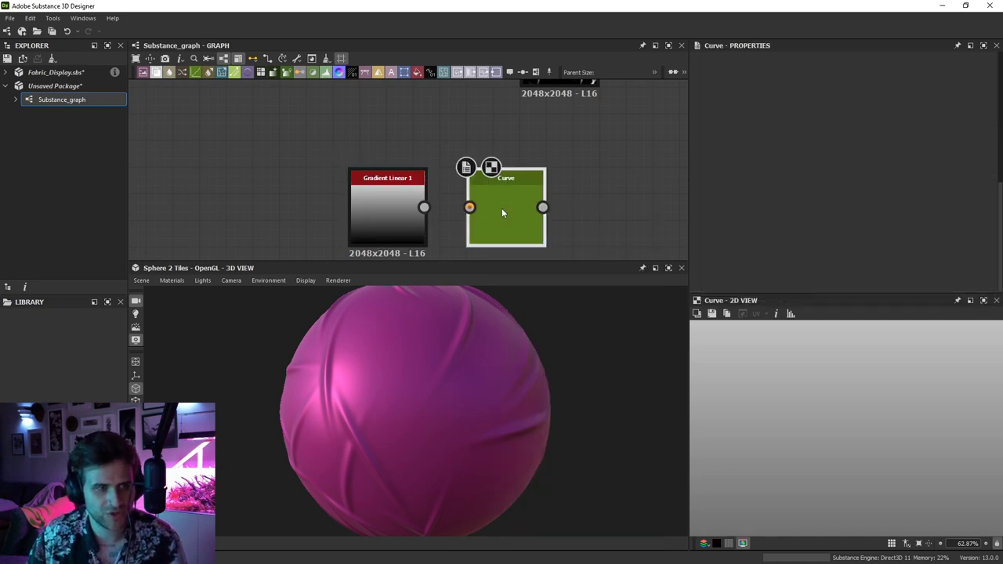
{"action": "left_click_drag", "start_coordinate": [424, 207], "coordinate": [470, 207]}
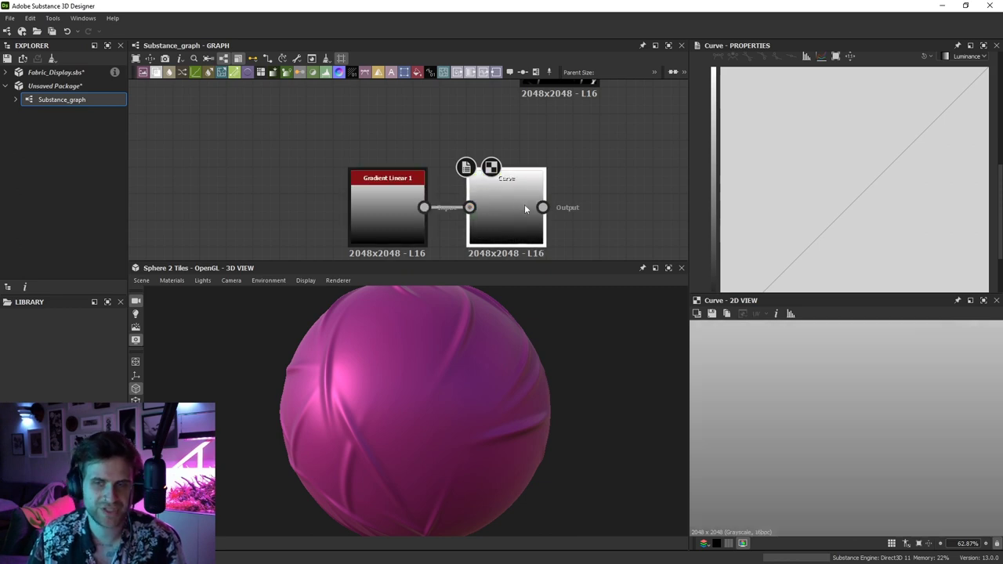
{"action": "double_click", "coordinate": [398, 229]}
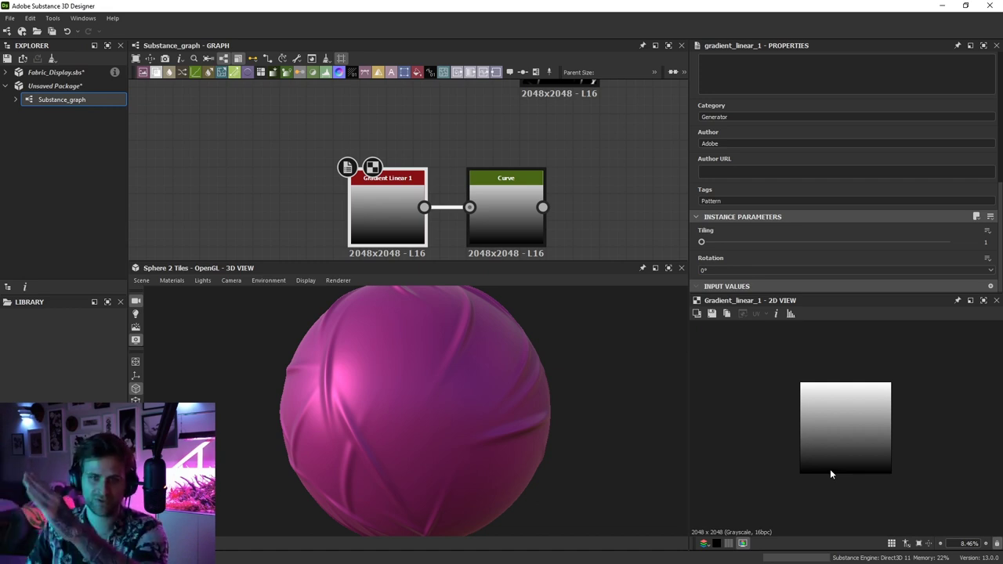
{"action": "left_click", "coordinate": [511, 213]}
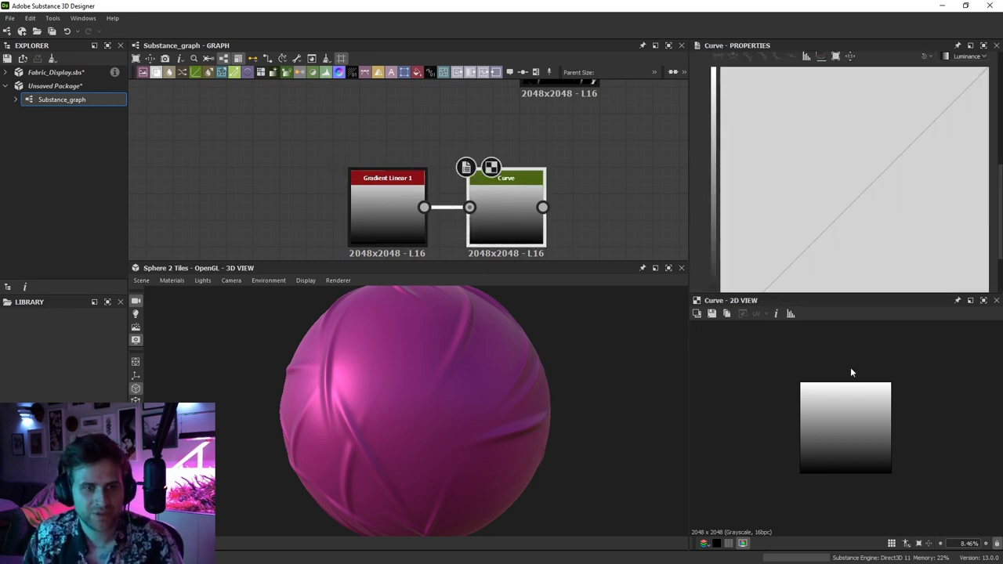
Try an arch-shaped curve with a raised middle point and the white end lowered to black, and undo those curve edits
{"action": "scroll", "coordinate": [746, 242], "scroll_direction": "up", "scroll_amount": 1}
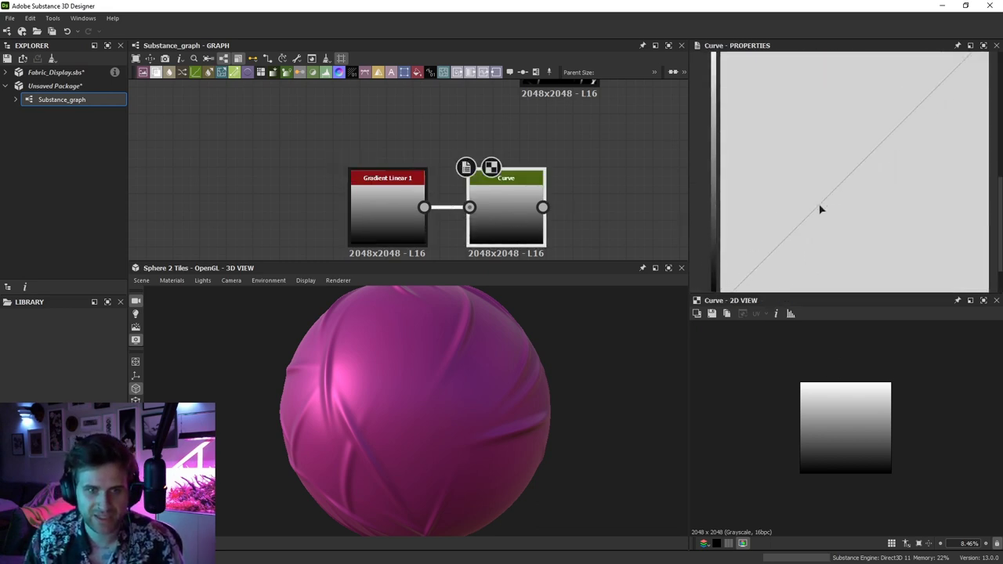
{"action": "scroll", "coordinate": [819, 206], "scroll_direction": "up", "scroll_amount": 2}
{"action": "scroll", "coordinate": [909, 177], "scroll_direction": "down", "scroll_amount": 2}
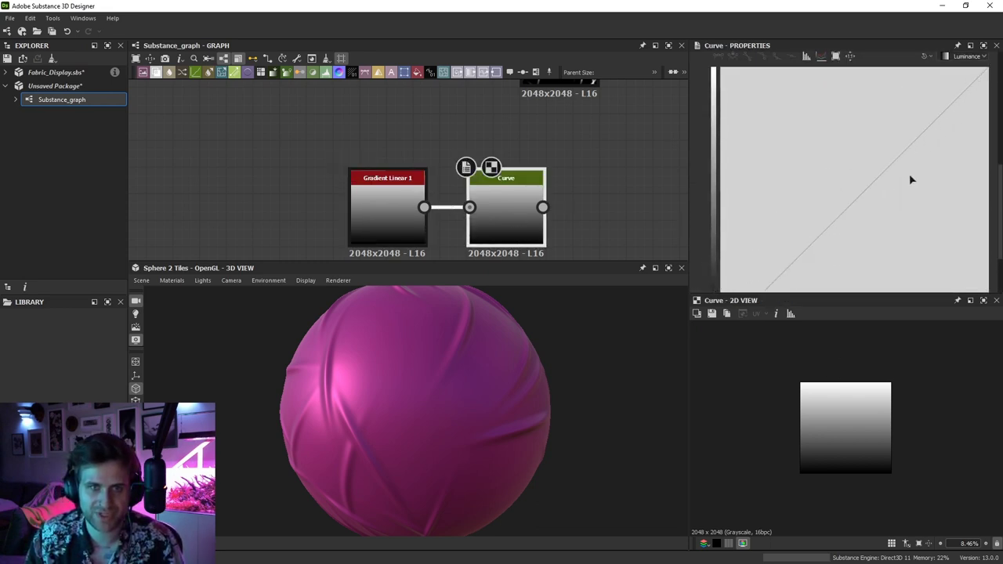
{"action": "scroll", "coordinate": [760, 251], "scroll_direction": "down", "scroll_amount": 1}
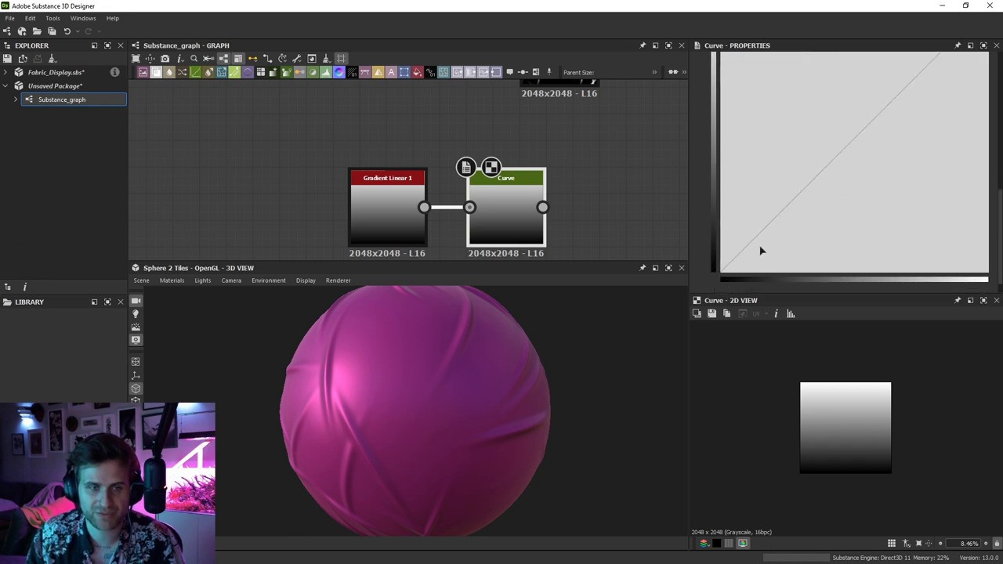
{"action": "left_click", "coordinate": [868, 125]}
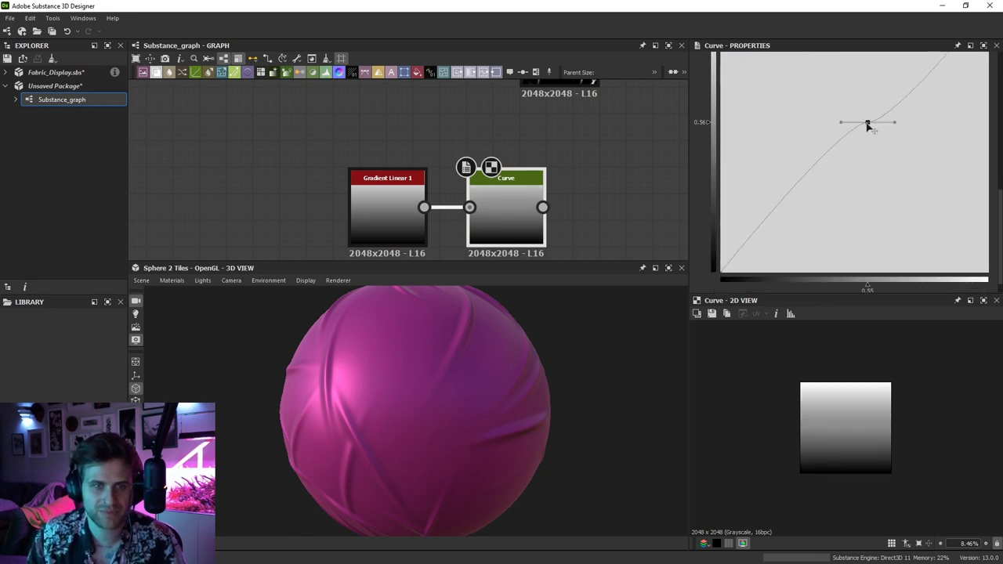
{"action": "left_click_drag", "start_coordinate": [867, 124], "coordinate": [868, 84]}
{"action": "scroll", "coordinate": [956, 86], "scroll_direction": "up", "scroll_amount": 3}
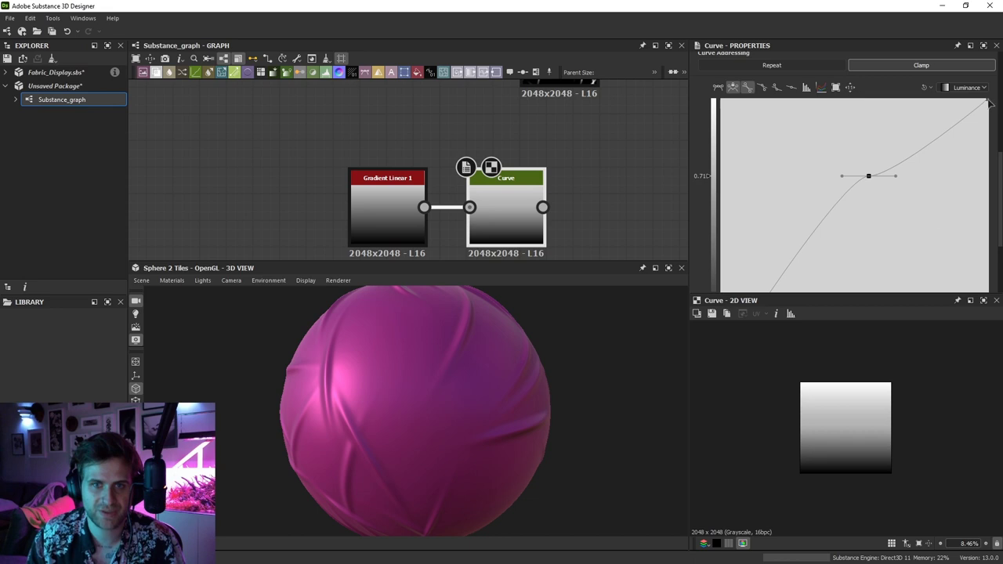
{"action": "left_click_drag", "start_coordinate": [988, 102], "coordinate": [979, 282]}
{"action": "scroll", "coordinate": [883, 97], "scroll_direction": "down", "scroll_amount": 2}
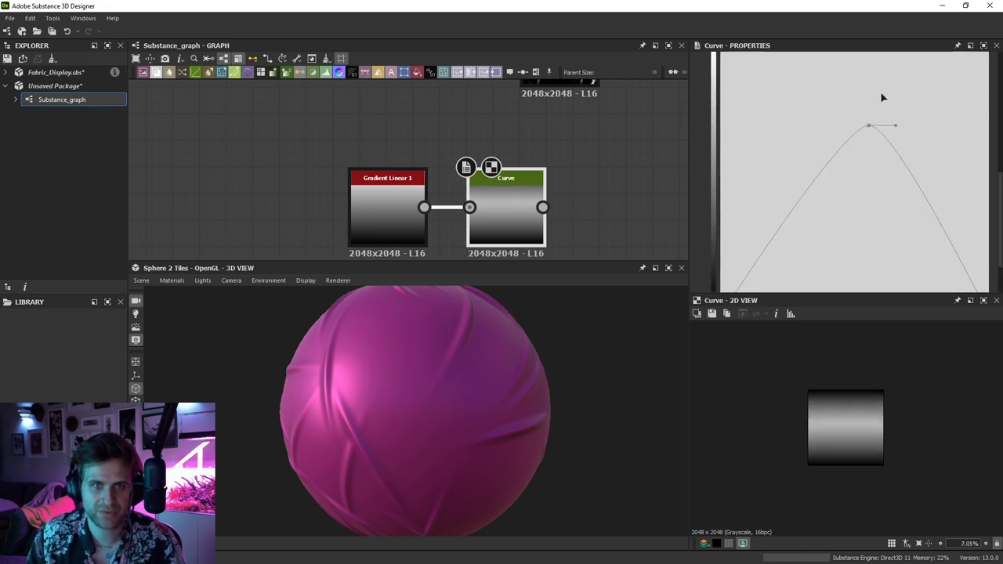
{"action": "left_click_drag", "start_coordinate": [868, 125], "coordinate": [848, 51]}
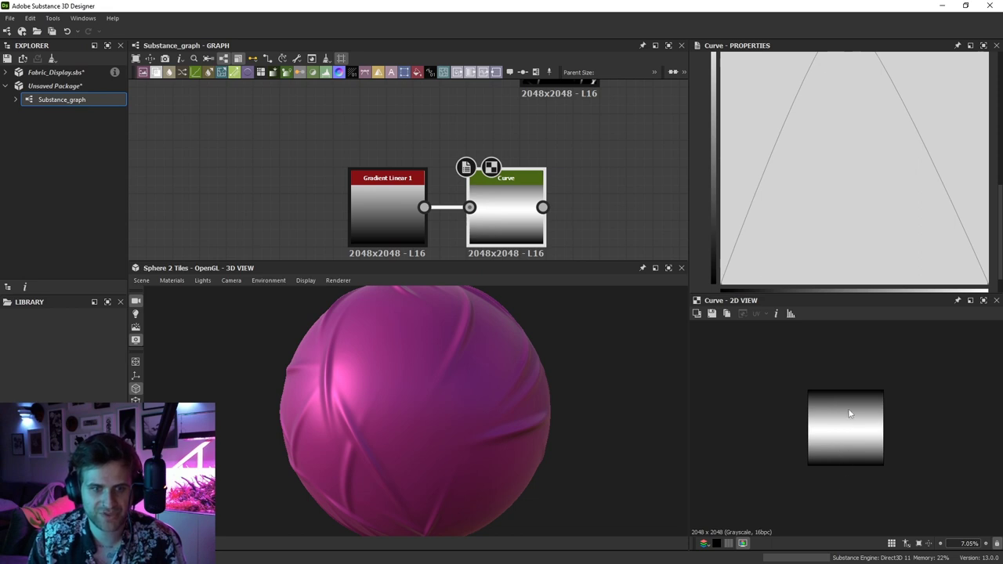
{"action": "scroll", "coordinate": [849, 449], "scroll_direction": "up", "scroll_amount": 1}
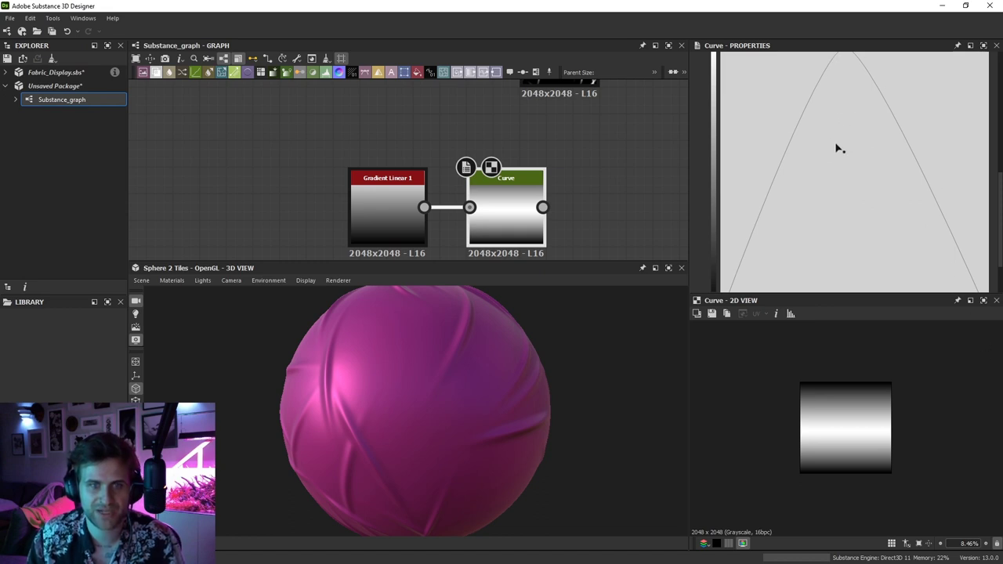
{"action": "key", "text": "ctrl+z"}
{"action": "key", "text": "ctrl+z"}
{"action": "key", "text": "ctrl+z"}
Add a point to the curve, pull it down to about 0.29, and slant its handles diagonally for a smooth concave falloff
{"action": "left_click_drag", "start_coordinate": [893, 167], "coordinate": [918, 114]}
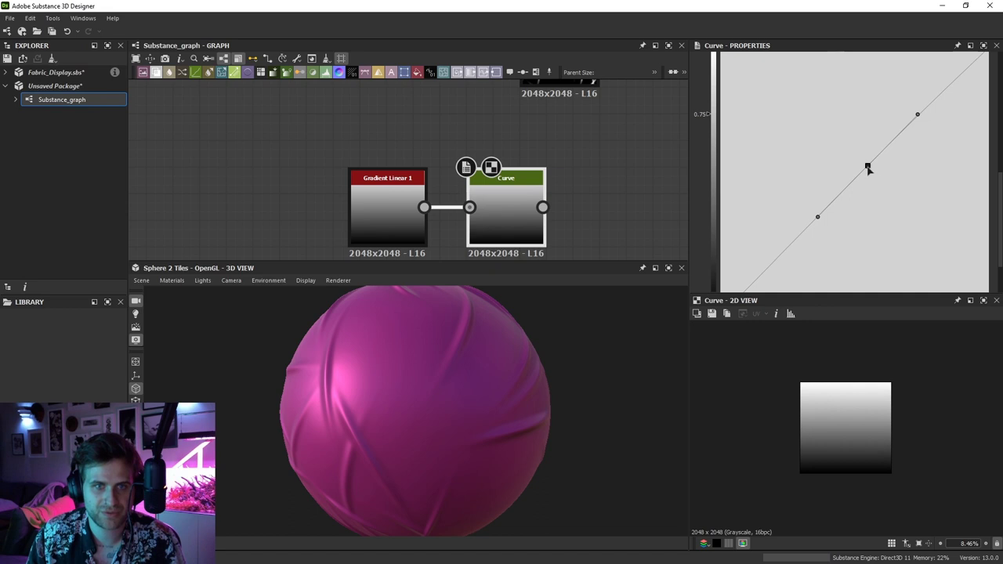
{"action": "left_click_drag", "start_coordinate": [868, 169], "coordinate": [938, 213]}
{"action": "left_click_drag", "start_coordinate": [968, 159], "coordinate": [982, 142]}
{"action": "left_click_drag", "start_coordinate": [916, 205], "coordinate": [920, 212]}
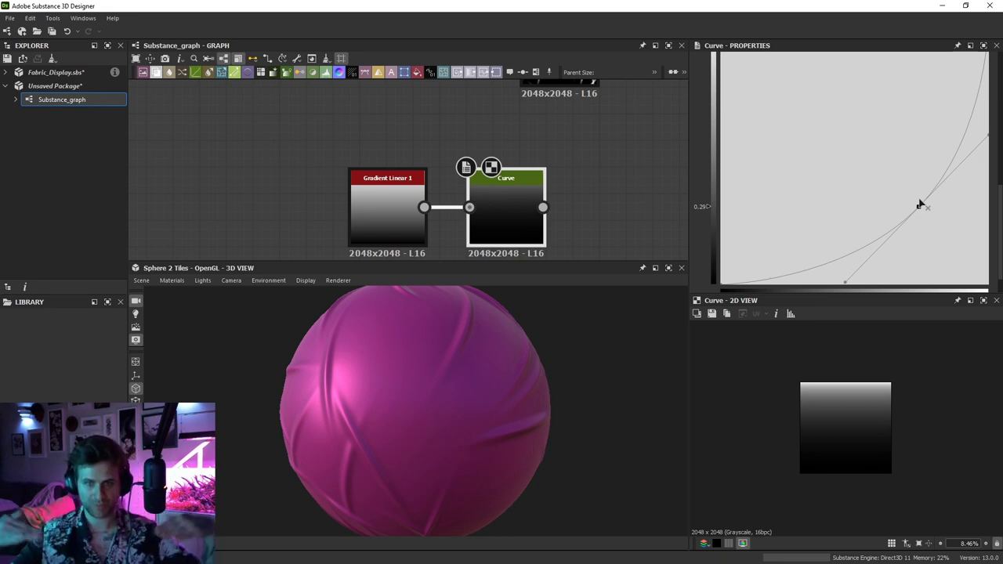
Place the shaped Curve node beside Auto Levels in the fold chain and delete the extra Curve node below it
{"action": "scroll", "coordinate": [447, 144], "scroll_direction": "down", "scroll_amount": 1}
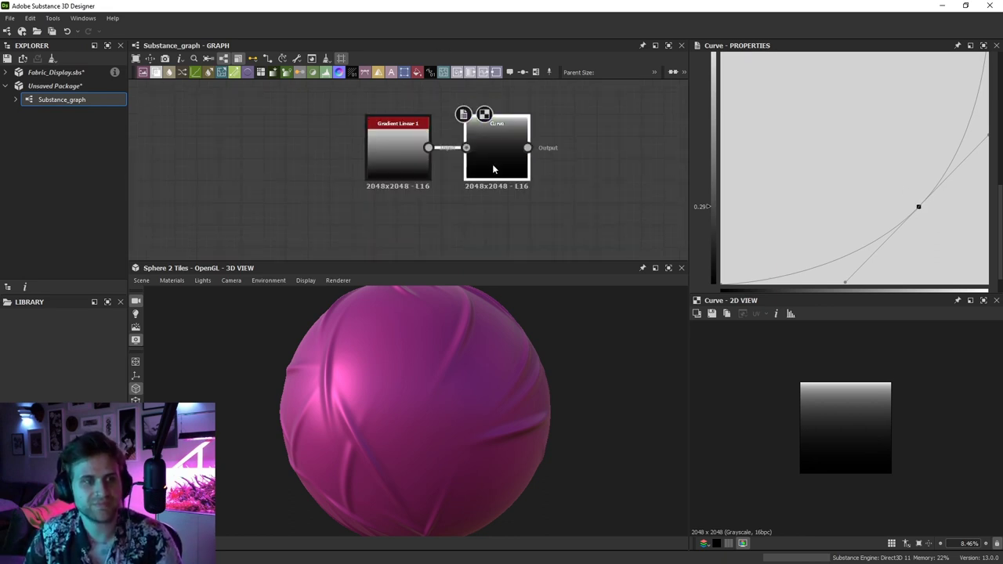
{"action": "scroll", "coordinate": [628, 118], "scroll_direction": "down", "scroll_amount": 2}
{"action": "left_click_drag", "start_coordinate": [492, 167], "coordinate": [532, 109]}
{"action": "left_click", "coordinate": [527, 167]}
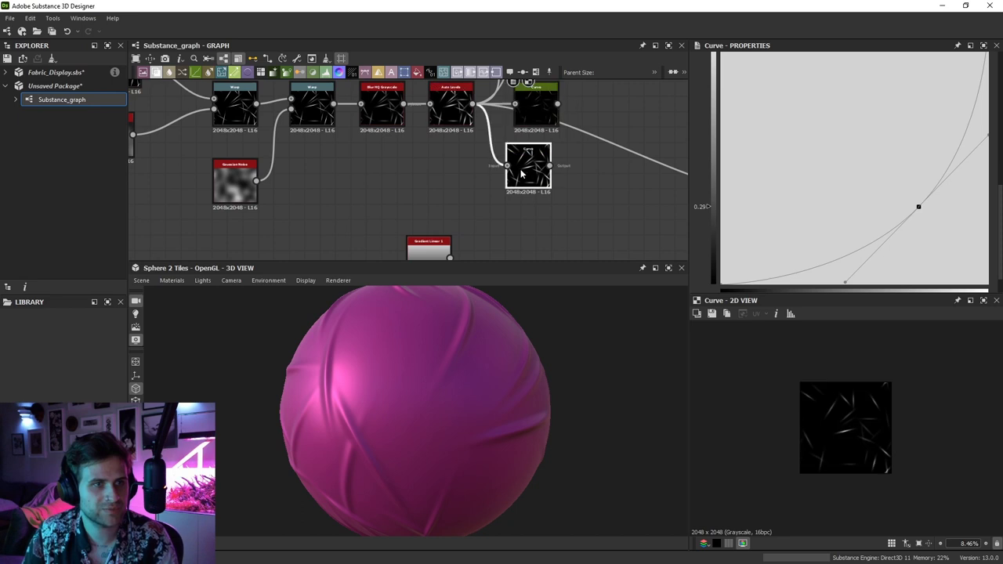
{"action": "key", "text": "Delete"}
Reroute the outgoing links of Auto Levels to the Curve node's output and check the folds on the sphere
{"action": "left_click", "coordinate": [533, 112]}
{"action": "middle_click_drag", "start_coordinate": [493, 113], "coordinate": [490, 124]}
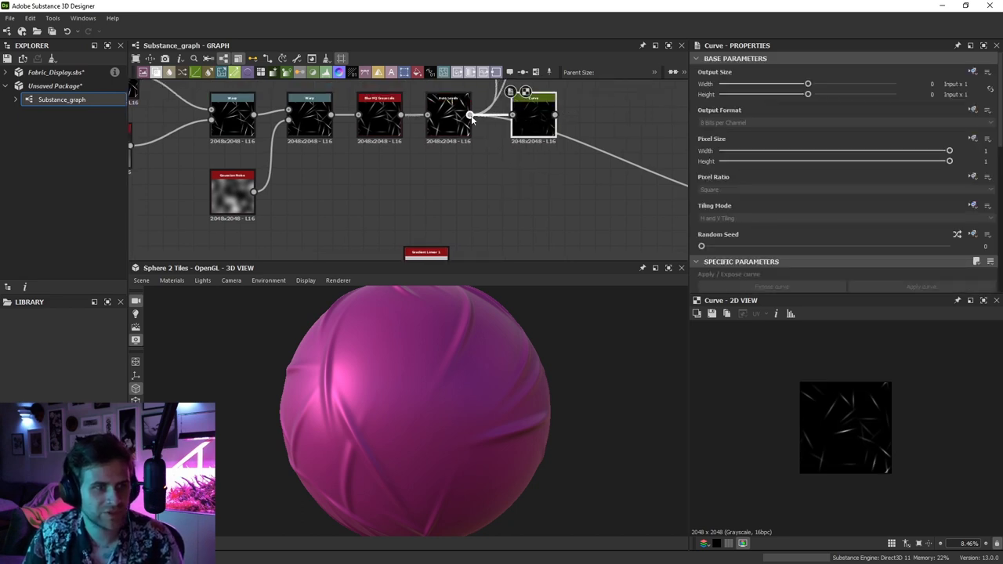
{"action": "left_click_drag", "start_coordinate": [470, 115], "coordinate": [529, 119], "text": "shift"}
{"action": "scroll", "coordinate": [494, 470], "scroll_direction": "up", "scroll_amount": 1}
{"action": "left_click_drag", "start_coordinate": [494, 470], "coordinate": [521, 404]}
Set the Tile Generator's Scale to 1.63 and its Size X to 13
{"action": "middle_click_drag", "start_coordinate": [354, 145], "coordinate": [454, 174]}
{"action": "middle_click_drag", "start_coordinate": [243, 121], "coordinate": [270, 132]}
{"action": "left_click", "coordinate": [264, 130]}
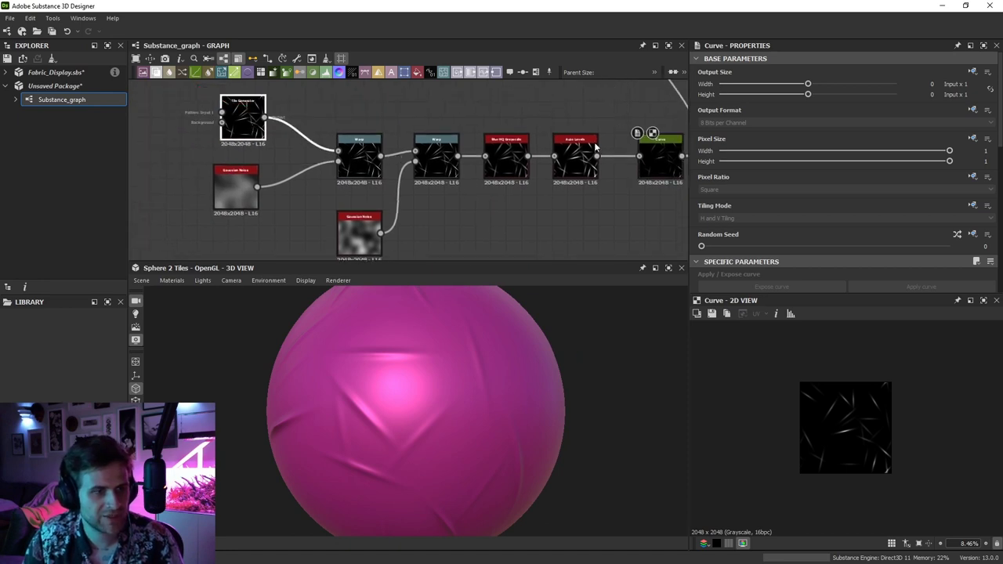
{"action": "scroll", "coordinate": [814, 181], "scroll_direction": "down", "scroll_amount": 10}
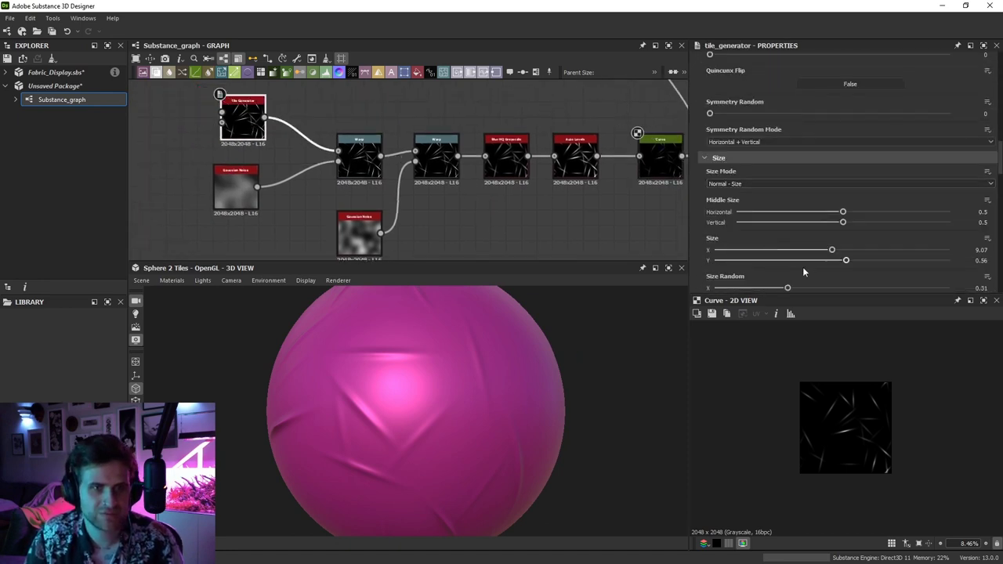
{"action": "scroll", "coordinate": [798, 272], "scroll_direction": "down", "scroll_amount": 2}
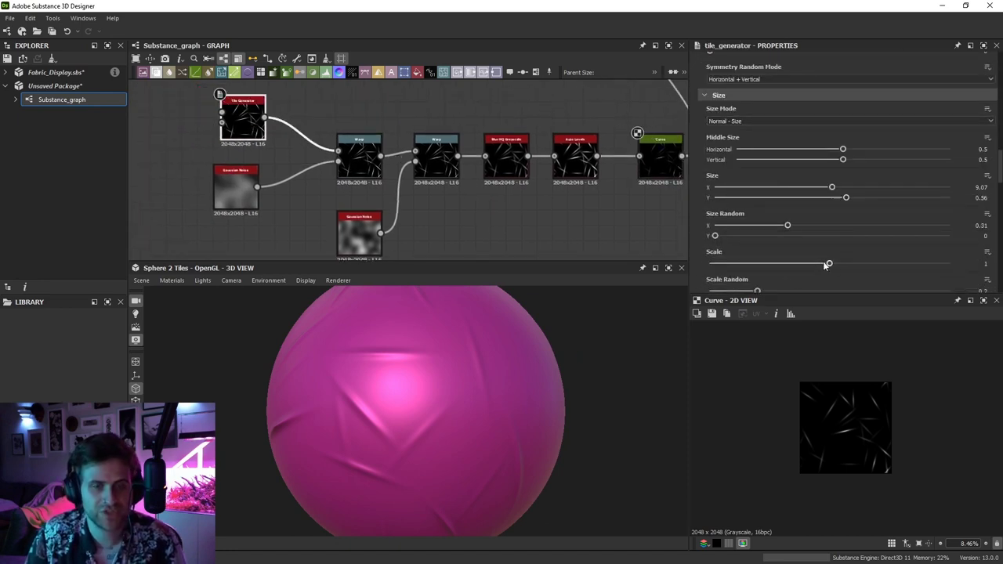
{"action": "left_click_drag", "start_coordinate": [825, 265], "coordinate": [905, 264]}
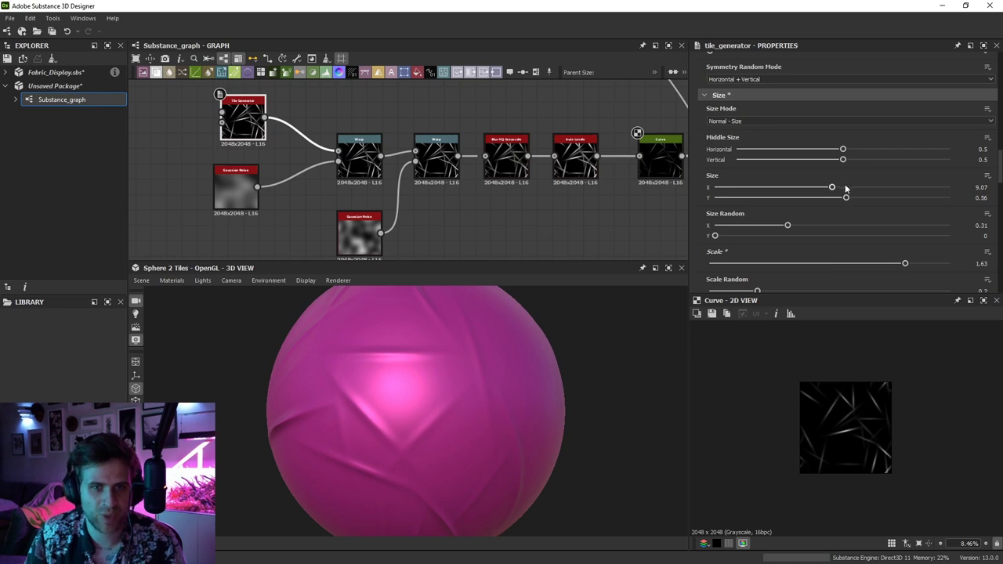
{"action": "key", "text": "Return"}
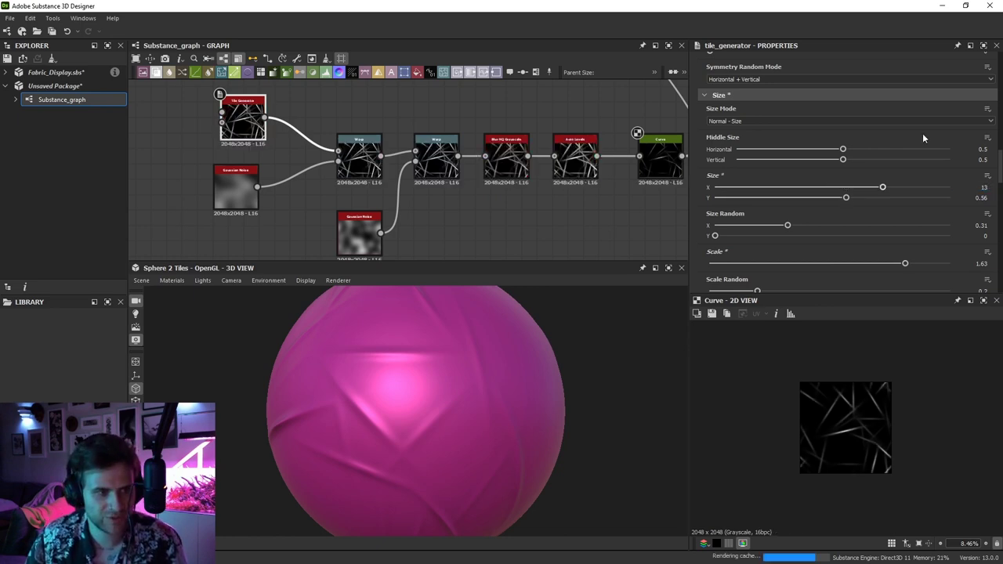
Examine the folds on the sphere up close and inspect a fold's profile along the silhouette
{"action": "scroll", "coordinate": [455, 399], "scroll_direction": "down", "scroll_amount": 3}
{"action": "mouse_move", "coordinate": [453, 399]}
{"action": "left_mouse_down"}
{"action": "mouse_move", "coordinate": [364, 401]}
{"action": "mouse_move", "coordinate": [446, 398]}
{"action": "left_mouse_up"}
{"action": "scroll", "coordinate": [449, 395], "scroll_direction": "up", "scroll_amount": 6}
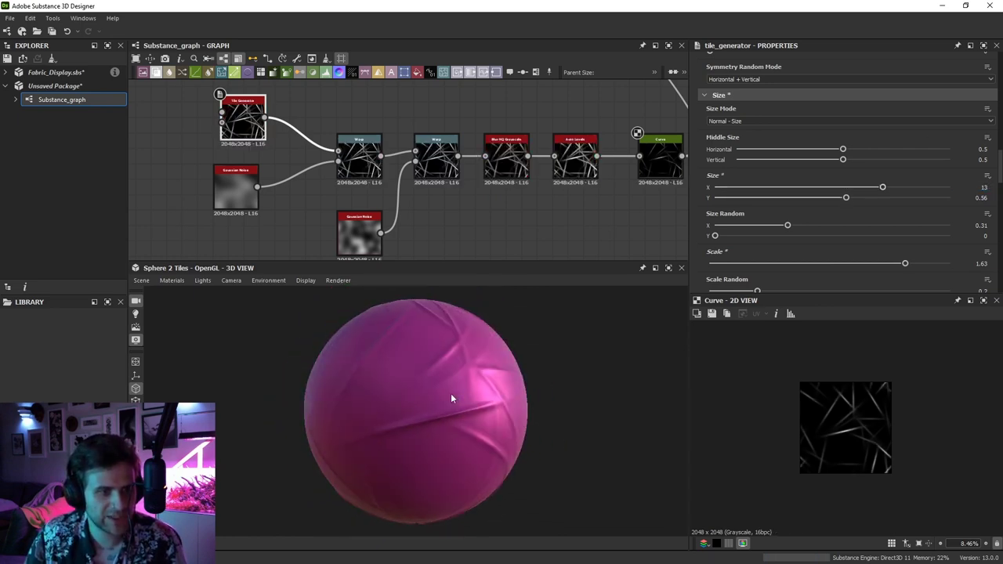
{"action": "scroll", "coordinate": [485, 392], "scroll_direction": "up", "scroll_amount": 2}
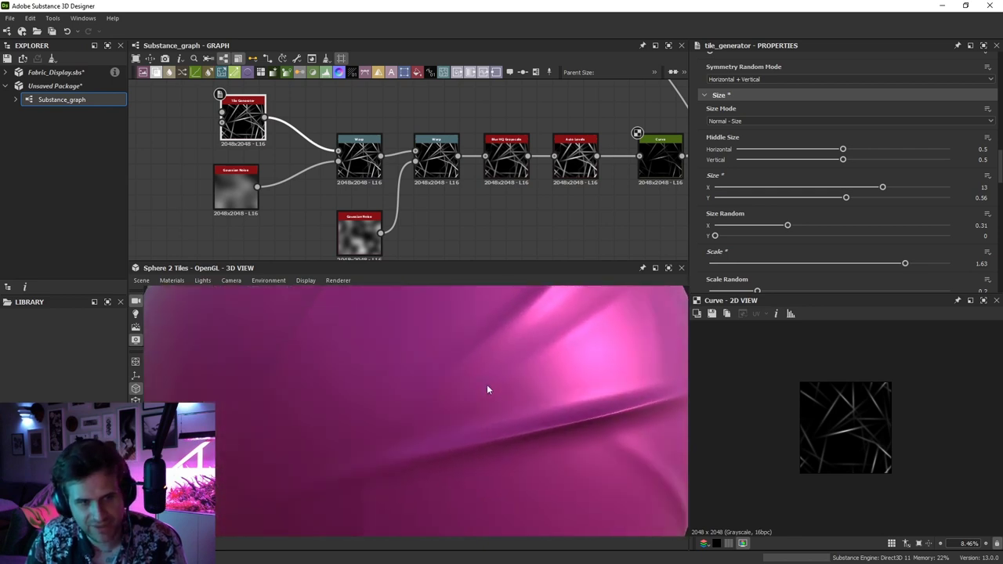
{"action": "middle_click_drag", "start_coordinate": [486, 384], "coordinate": [313, 374]}
{"action": "left_click_drag", "start_coordinate": [491, 376], "coordinate": [542, 372]}
{"action": "scroll", "coordinate": [542, 372], "scroll_direction": "up", "scroll_amount": 1}
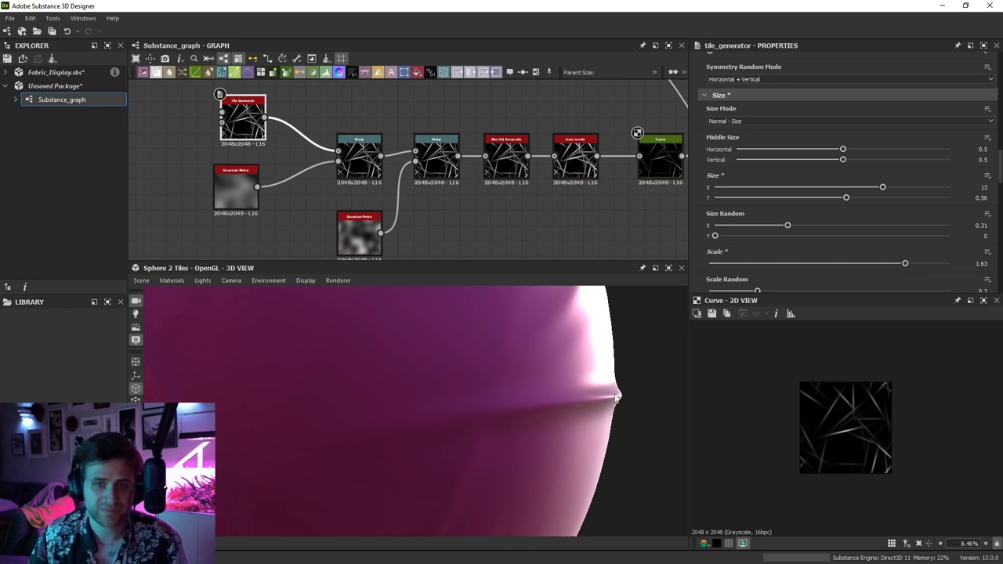
{"action": "left_click_drag", "start_coordinate": [620, 411], "coordinate": [609, 348]}
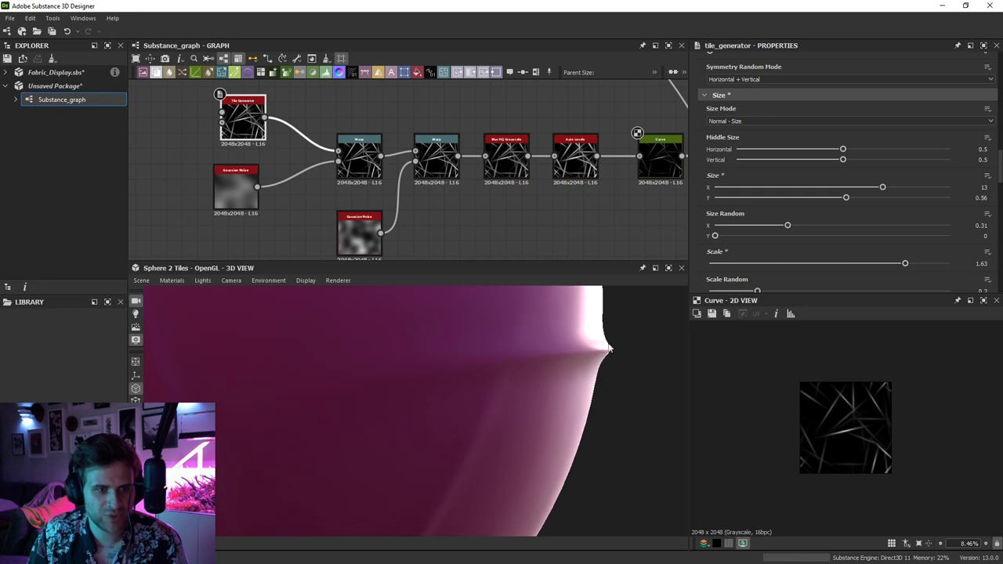
Add a Shape node ahead of the Tile Generator and set its Pattern to Gaussian
{"action": "middle_click_drag", "start_coordinate": [296, 125], "coordinate": [456, 161]}
{"action": "left_click", "coordinate": [287, 161]}
{"action": "key", "text": "space"}
{"action": "type", "text": "shape"}
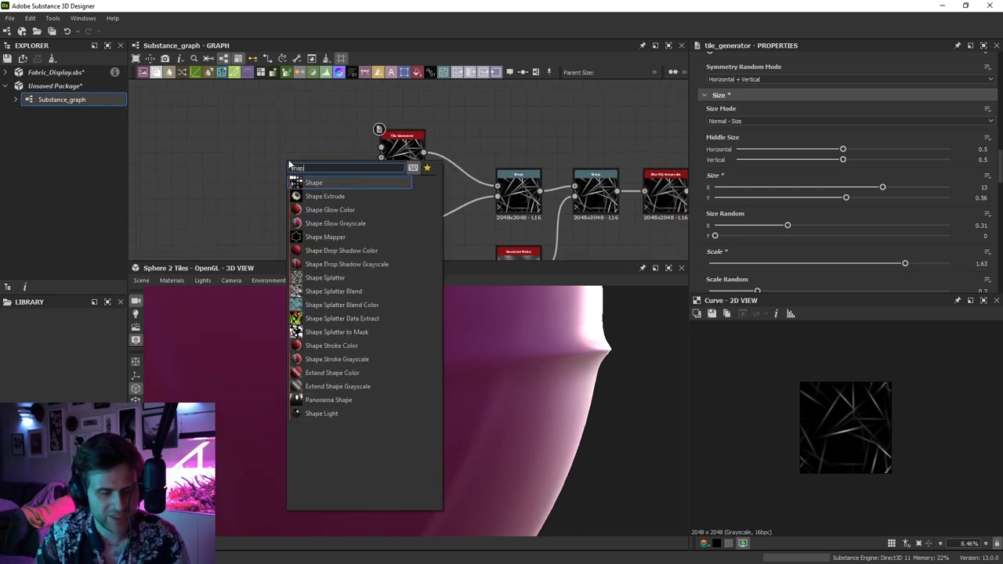
{"action": "key", "text": "Return"}
{"action": "scroll", "coordinate": [758, 148], "scroll_direction": "up", "scroll_amount": 4}
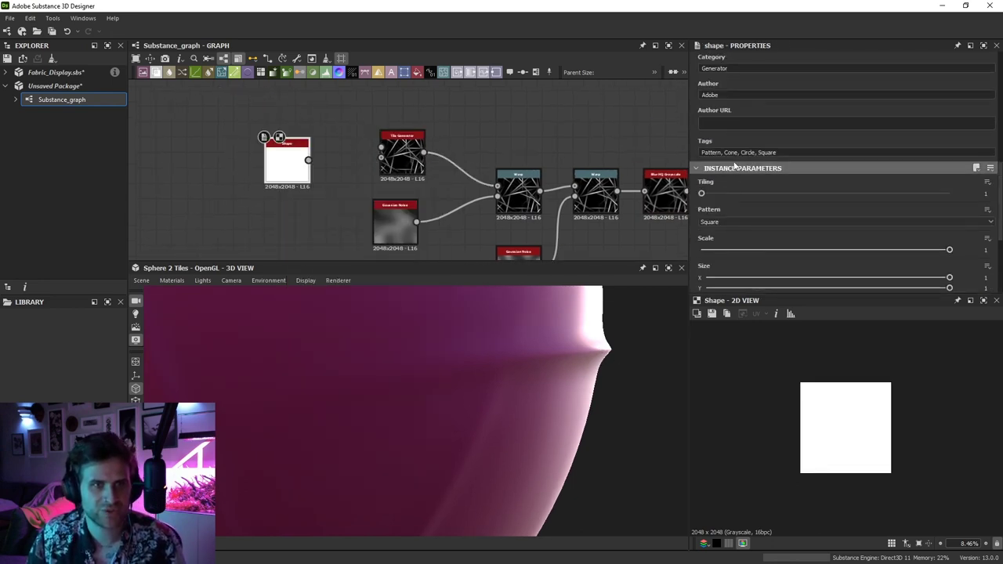
{"action": "left_click", "coordinate": [731, 227]}
{"action": "left_click", "coordinate": [728, 260]}
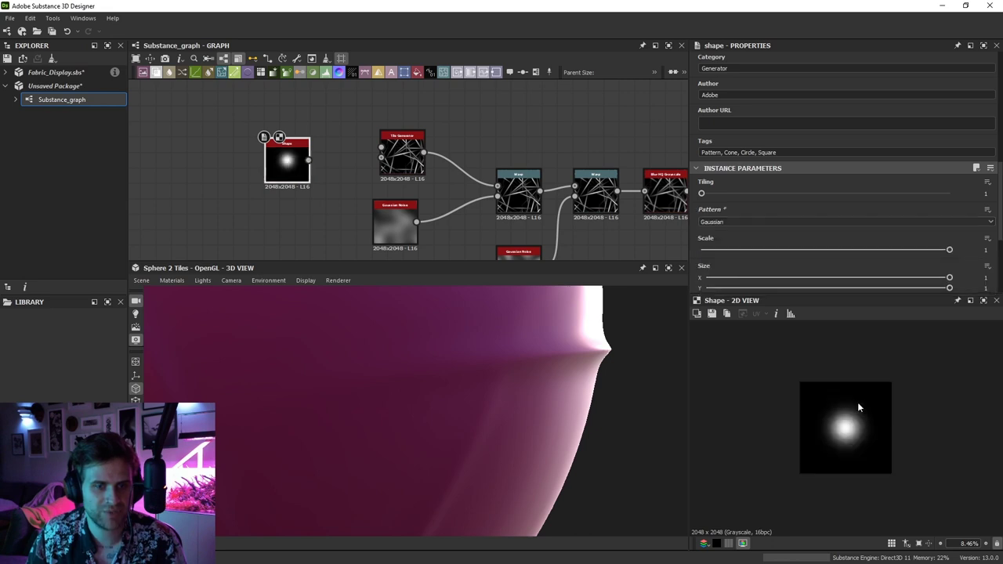
Add a Blend node with the Shape as background and connect a new Gradient Linear 1 to its foreground
{"action": "middle_click_drag", "start_coordinate": [383, 157], "coordinate": [433, 174]}
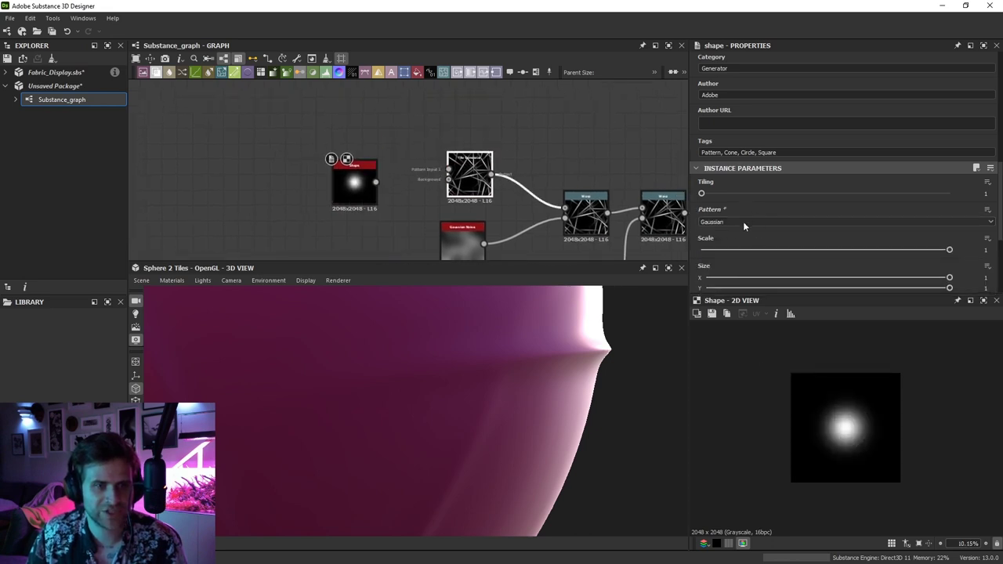
{"action": "scroll", "coordinate": [778, 229], "scroll_direction": "down", "scroll_amount": 2}
{"action": "left_click_drag", "start_coordinate": [357, 191], "coordinate": [367, 214]}
{"action": "left_click", "coordinate": [401, 238]}
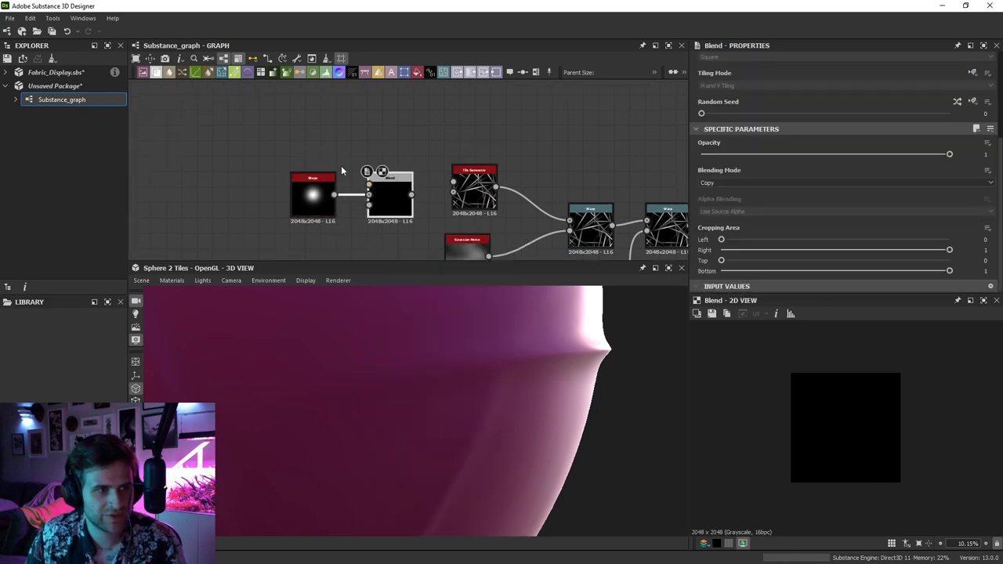
{"action": "key", "text": "space"}
{"action": "type", "text": "grad"}
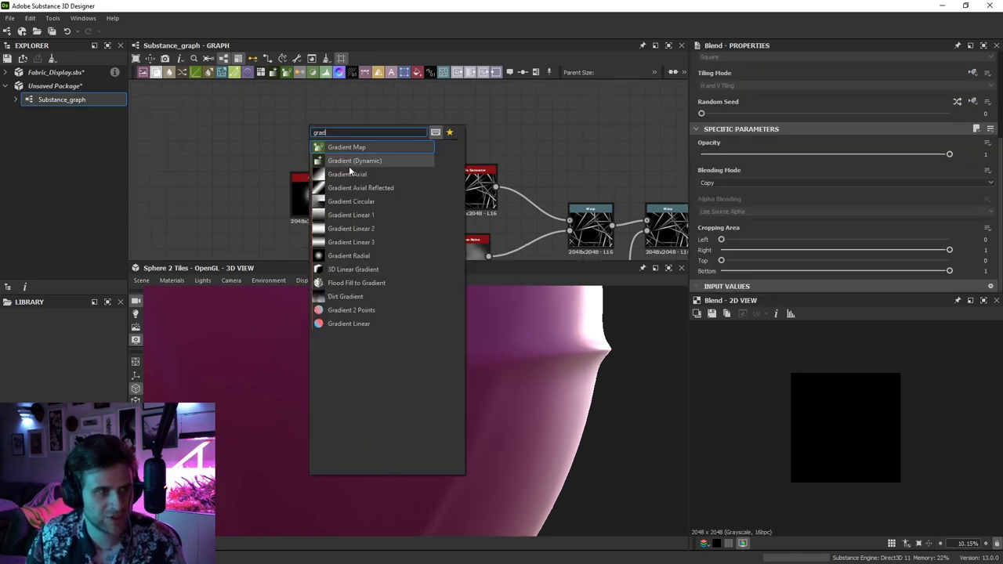
{"action": "left_click", "coordinate": [363, 213]}
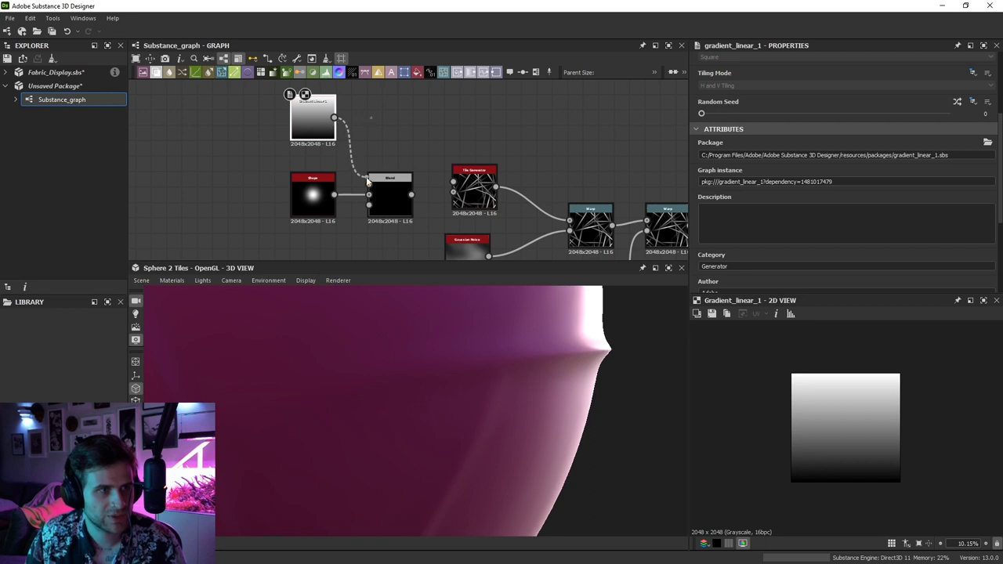
{"action": "left_click_drag", "start_coordinate": [366, 180], "coordinate": [369, 184]}
Set the Blend node's Blending Mode to Multiply
{"action": "left_click", "coordinate": [390, 198]}
{"action": "left_click", "coordinate": [721, 183]}
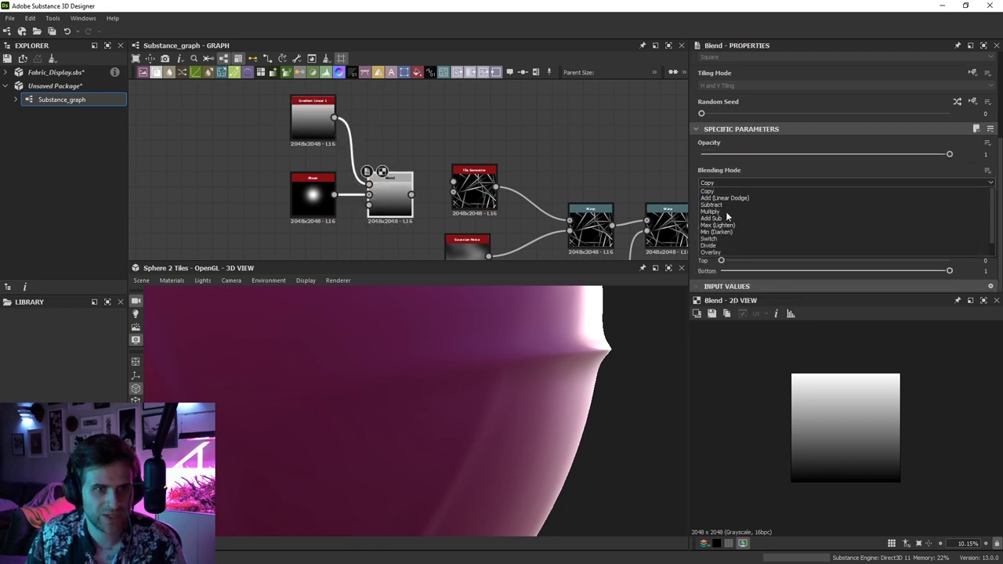
{"action": "left_click", "coordinate": [720, 211]}
{"action": "middle_click_drag", "start_coordinate": [277, 170], "coordinate": [317, 190]}
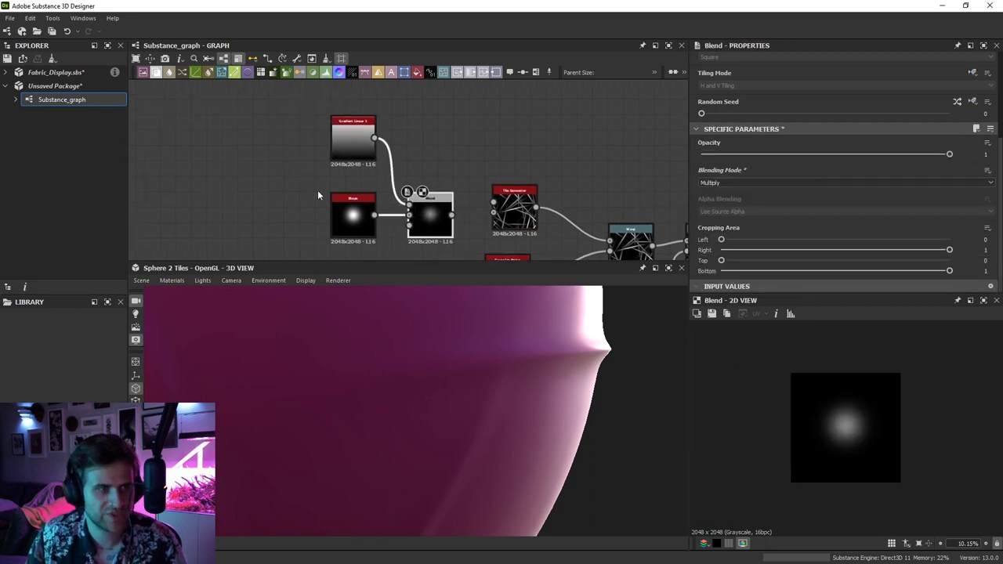
Move the Gradient Linear 1, Shape and Blend nodes back to make room and connect a new Auto Levels node after the Blend
{"action": "left_click_drag", "start_coordinate": [263, 117], "coordinate": [439, 232]}
{"action": "left_click_drag", "start_coordinate": [432, 226], "coordinate": [378, 227]}
{"action": "left_click", "coordinate": [390, 128]}
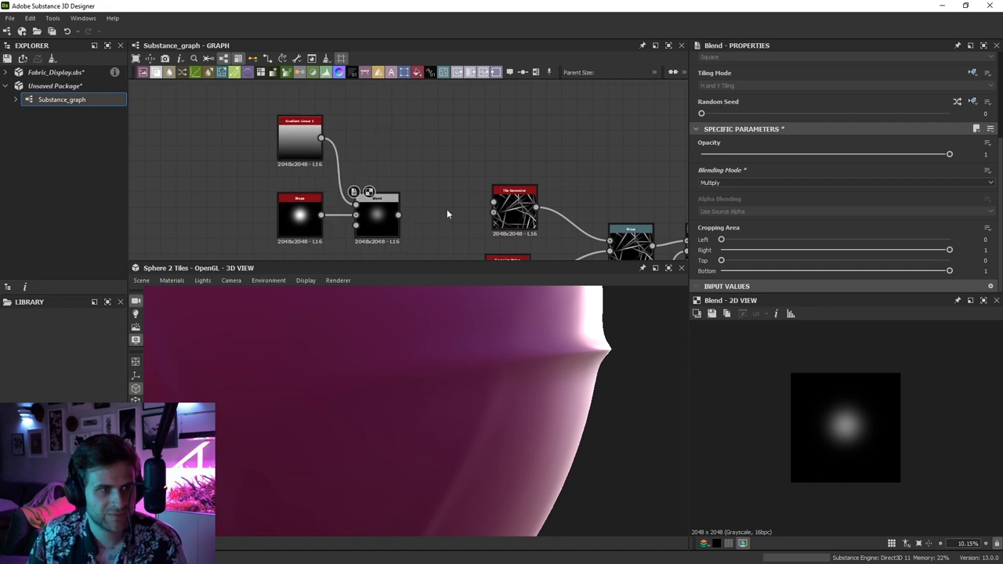
{"action": "key", "text": "space"}
{"action": "type", "text": "aut"}
{"action": "left_click", "coordinate": [473, 259]}
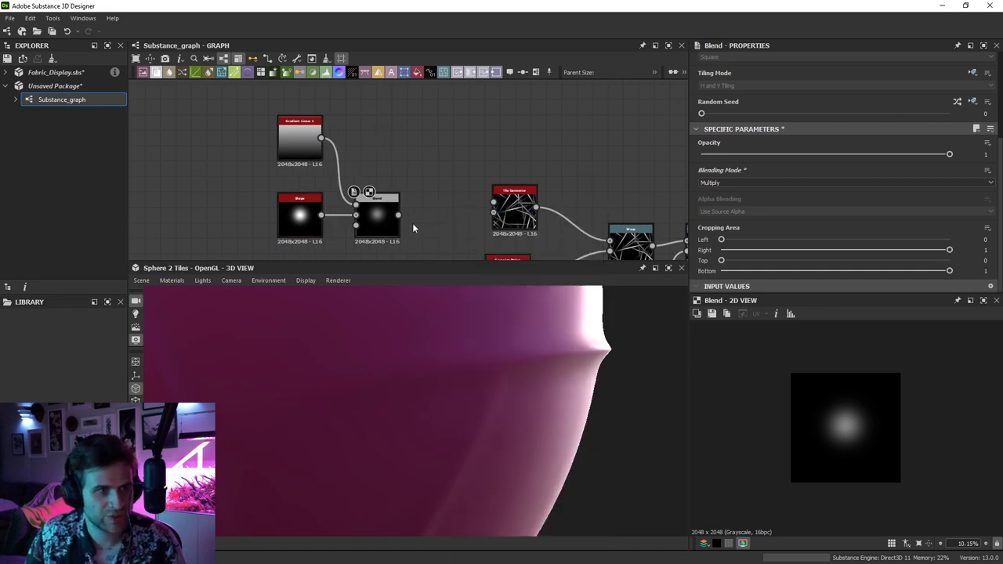
{"action": "left_click_drag", "start_coordinate": [400, 215], "coordinate": [424, 215]}
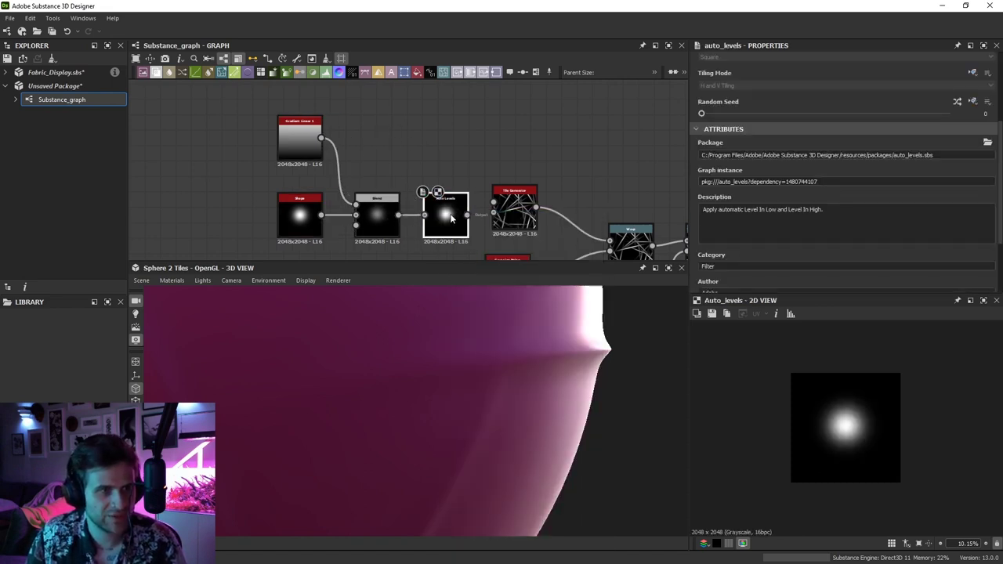
{"action": "scroll", "coordinate": [845, 424], "scroll_direction": "up", "scroll_amount": 3}
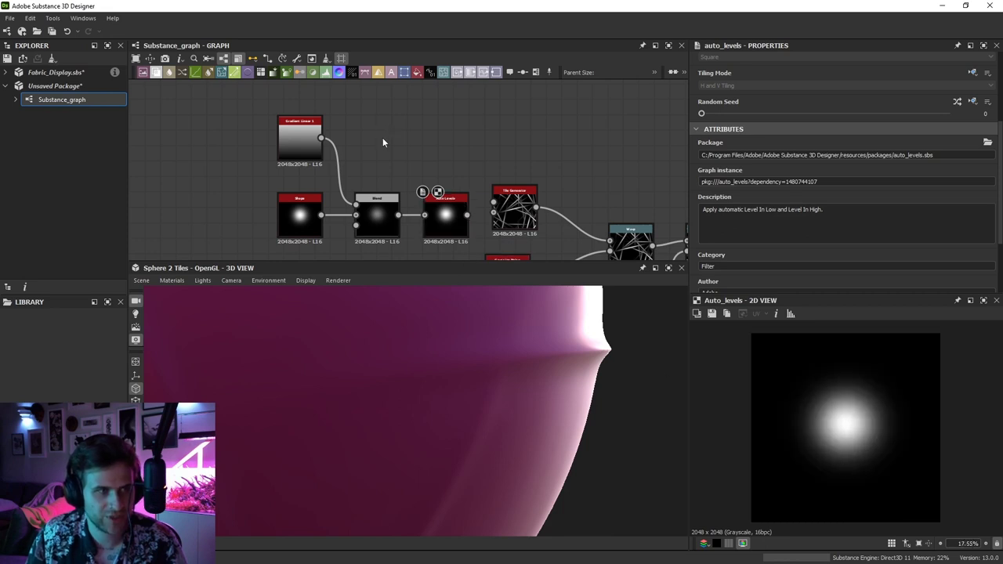
Insert a Histogram Scan node between Gradient Linear 1 and the Blend, set its Position to 0.32, and preview the Blend result
{"action": "key", "text": "space"}
{"action": "type", "text": "hi"}
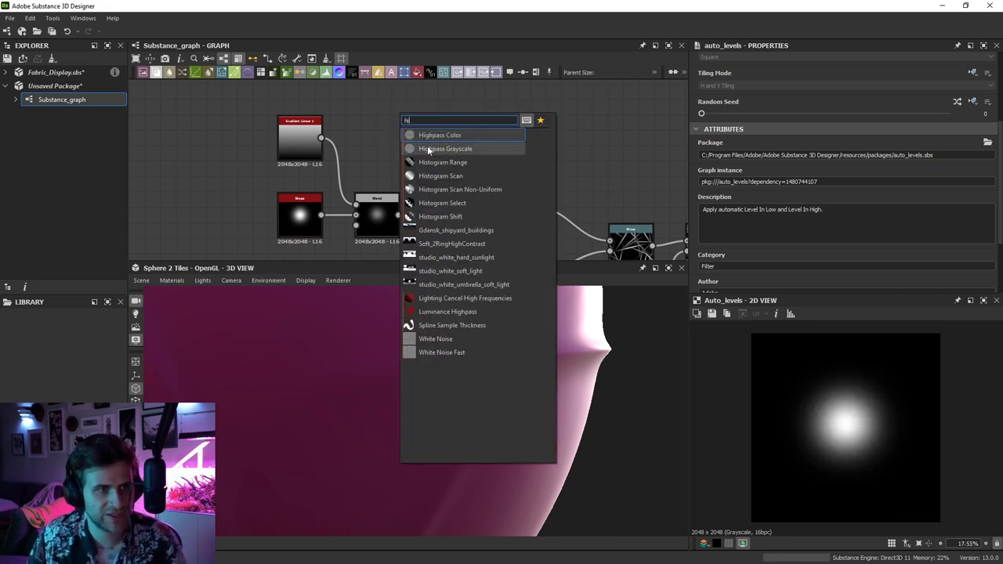
{"action": "left_click", "coordinate": [459, 174]}
{"action": "left_click_drag", "start_coordinate": [395, 114], "coordinate": [376, 135]}
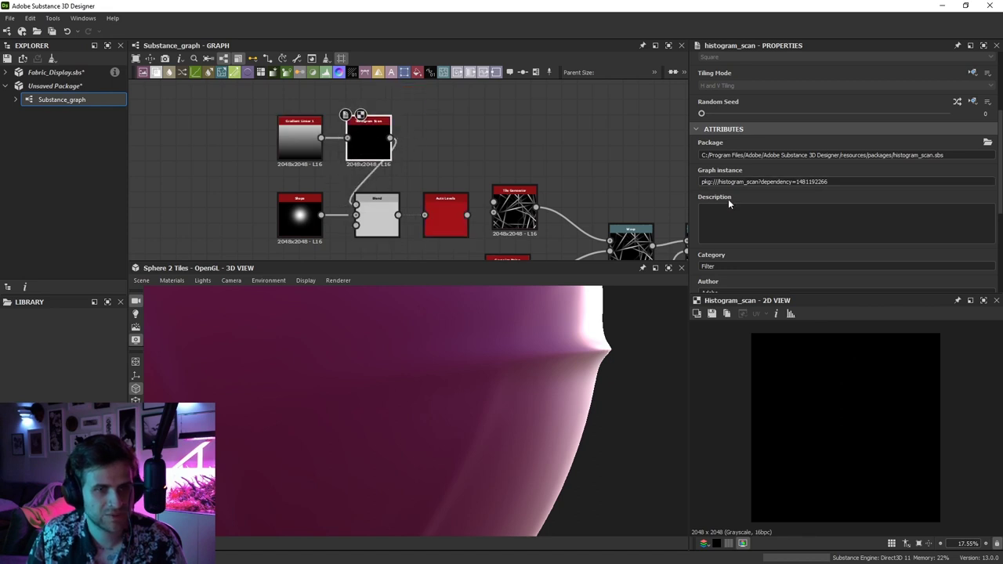
{"action": "scroll", "coordinate": [728, 199], "scroll_direction": "down", "scroll_amount": 5}
{"action": "left_click_drag", "start_coordinate": [730, 235], "coordinate": [779, 239]}
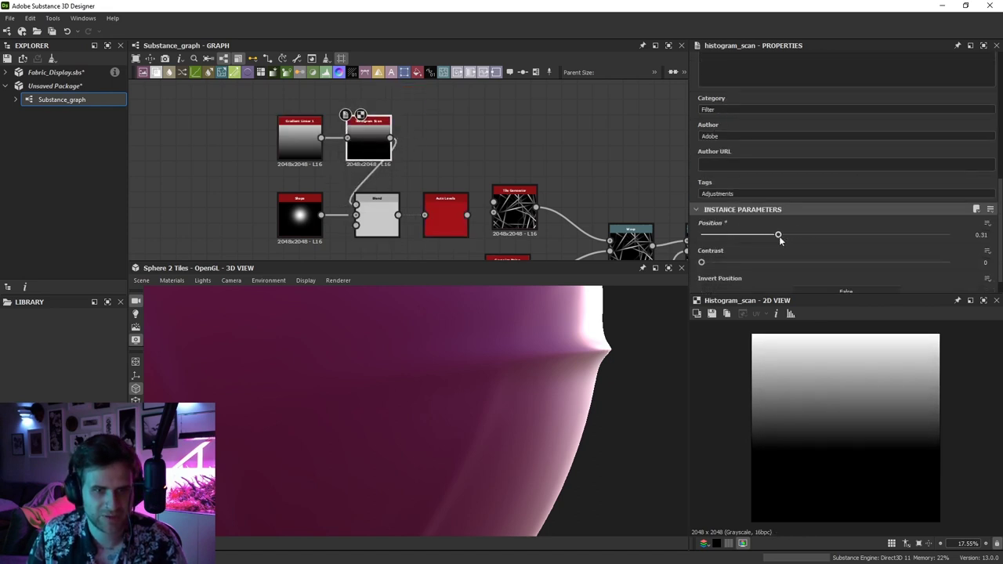
{"action": "double_click", "coordinate": [440, 222]}
{"action": "middle_click_drag", "start_coordinate": [441, 222], "coordinate": [558, 211]}
{"action": "double_click", "coordinate": [475, 215]}
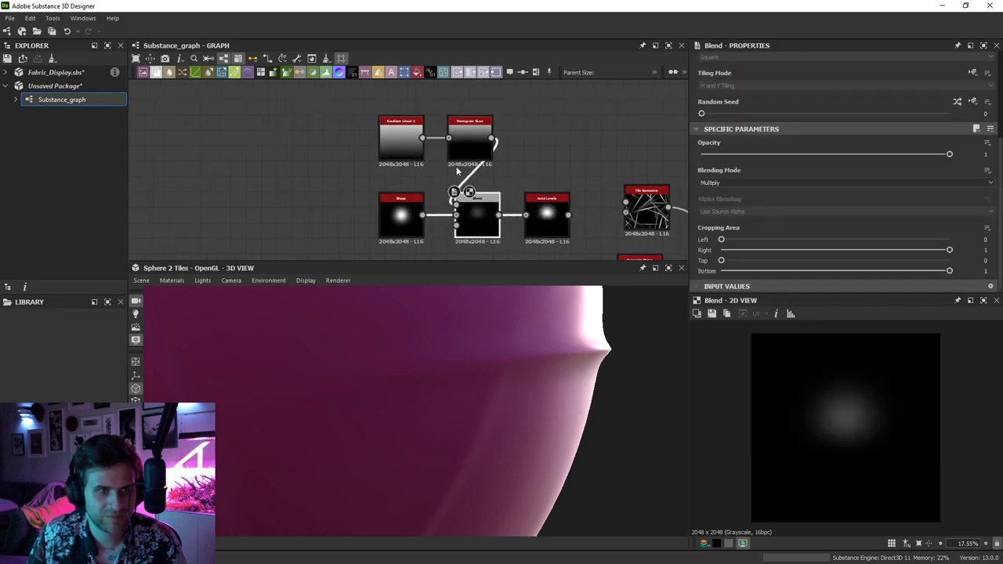
Set the Histogram Scan's Position to 0.5 and Contrast to 0.55
{"action": "left_click", "coordinate": [476, 152]}
{"action": "double_click", "coordinate": [476, 152]}
{"action": "scroll", "coordinate": [834, 256], "scroll_direction": "down", "scroll_amount": 3}
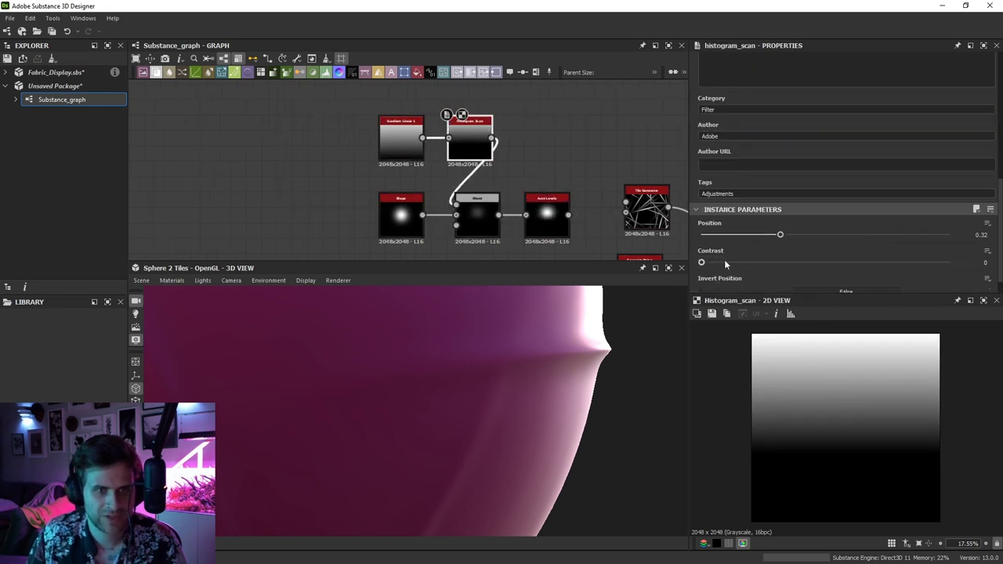
{"action": "left_click_drag", "start_coordinate": [779, 234], "coordinate": [826, 235]}
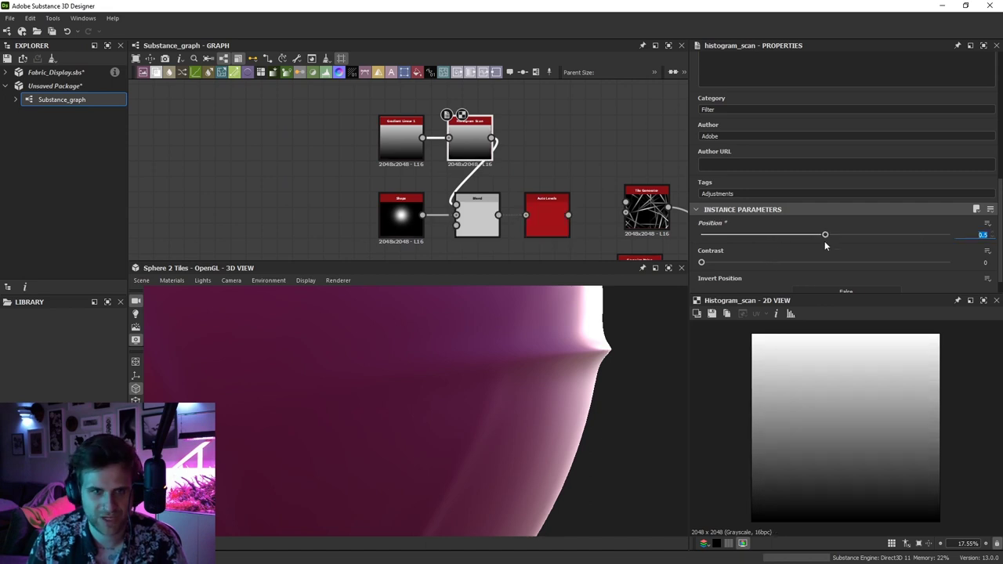
{"action": "mouse_move", "coordinate": [823, 263]}
{"action": "left_mouse_down"}
{"action": "mouse_move", "coordinate": [891, 264]}
{"action": "mouse_move", "coordinate": [827, 269]}
{"action": "left_mouse_up"}
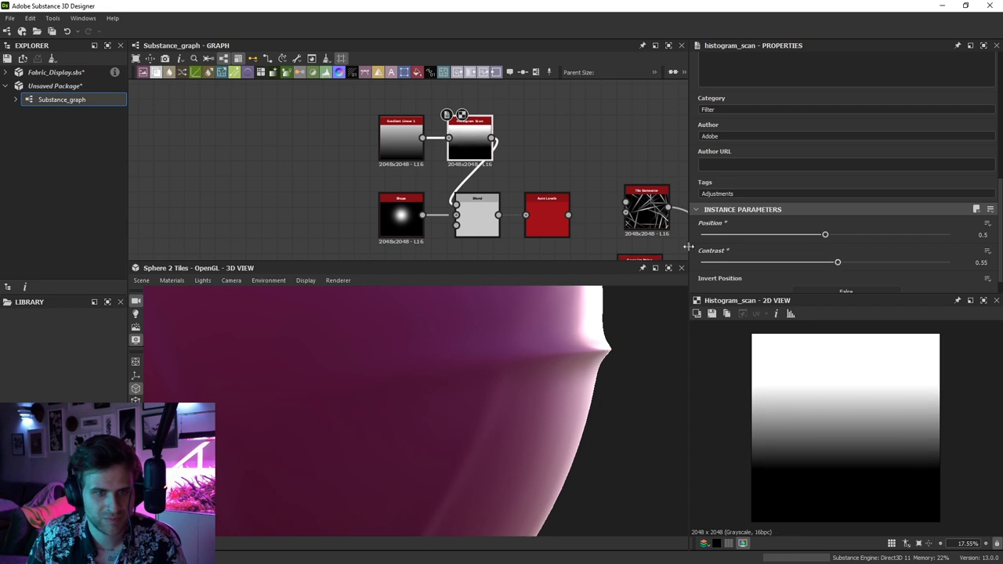
Preview the Auto Levels result while raising the Histogram Scan's Contrast further
{"action": "double_click", "coordinate": [547, 216]}
{"action": "left_click", "coordinate": [470, 141]}
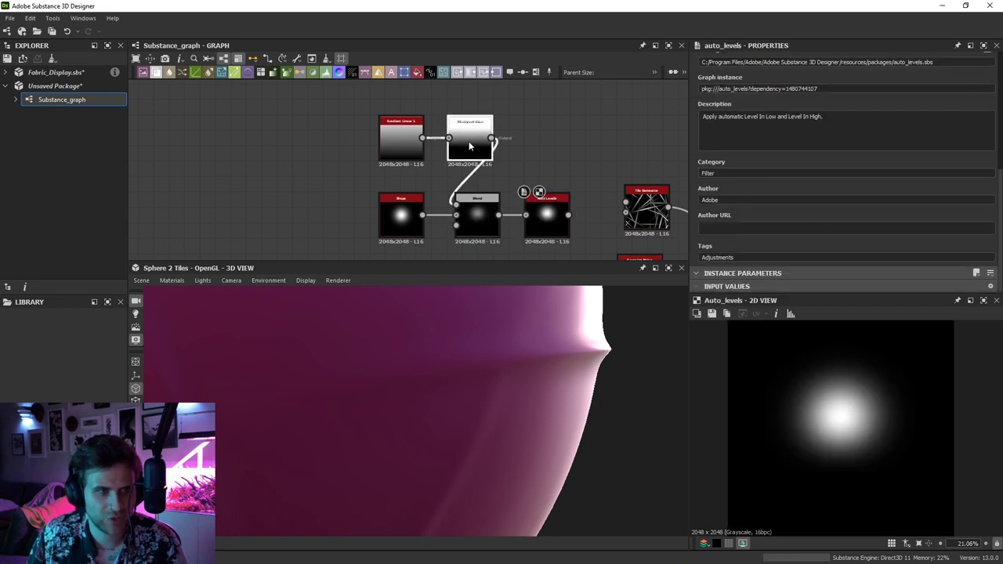
{"action": "left_click_drag", "start_coordinate": [839, 241], "coordinate": [898, 241]}
Connect Auto Levels to the Tile Generator's pattern input, and separate the overlapping Gaussian Noise and Tile Generator nodes
{"action": "left_click_drag", "start_coordinate": [568, 214], "coordinate": [626, 203]}
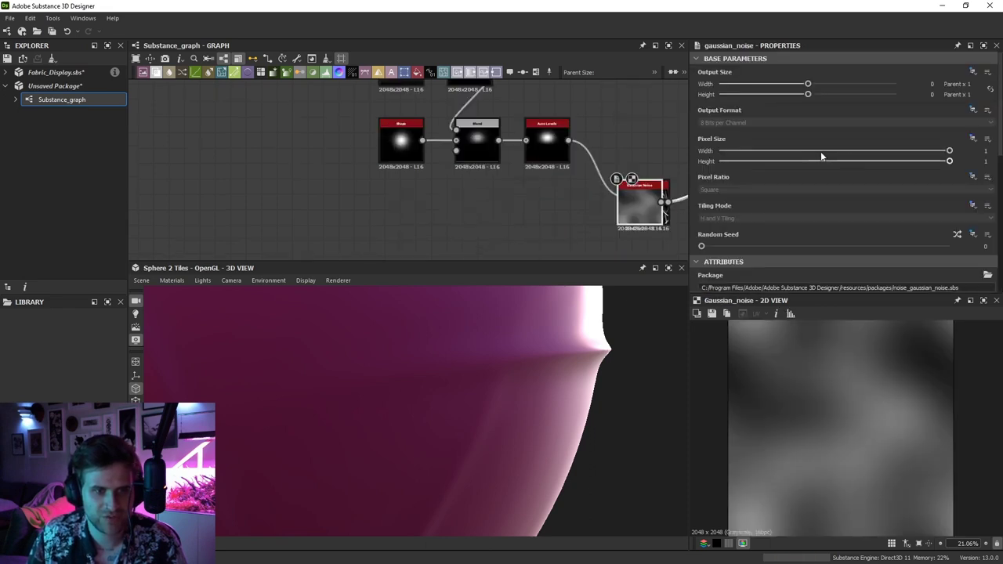
{"action": "scroll", "coordinate": [820, 151], "scroll_direction": "down", "scroll_amount": 5}
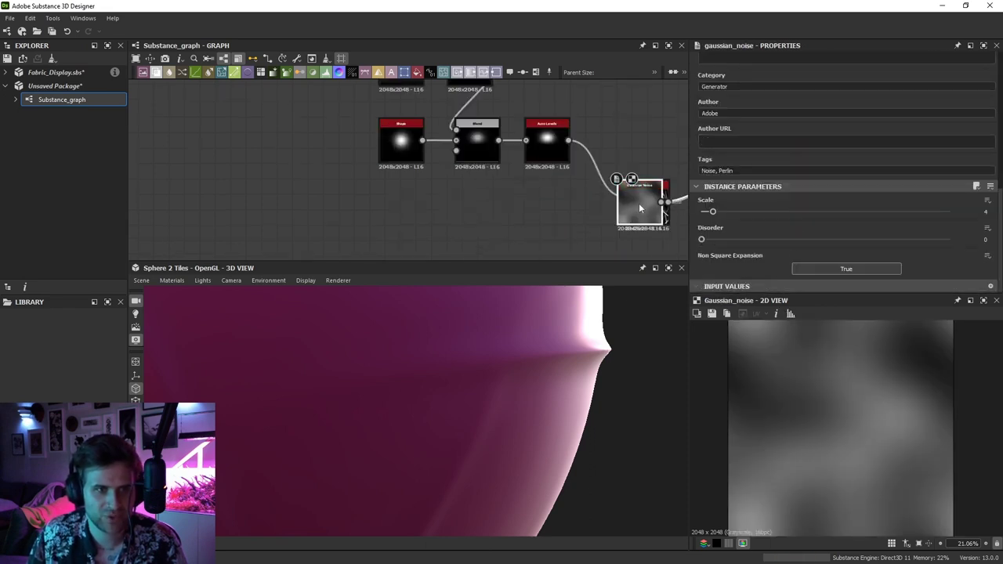
{"action": "left_click_drag", "start_coordinate": [639, 203], "coordinate": [668, 149]}
{"action": "middle_click_drag", "start_coordinate": [668, 149], "coordinate": [514, 158]}
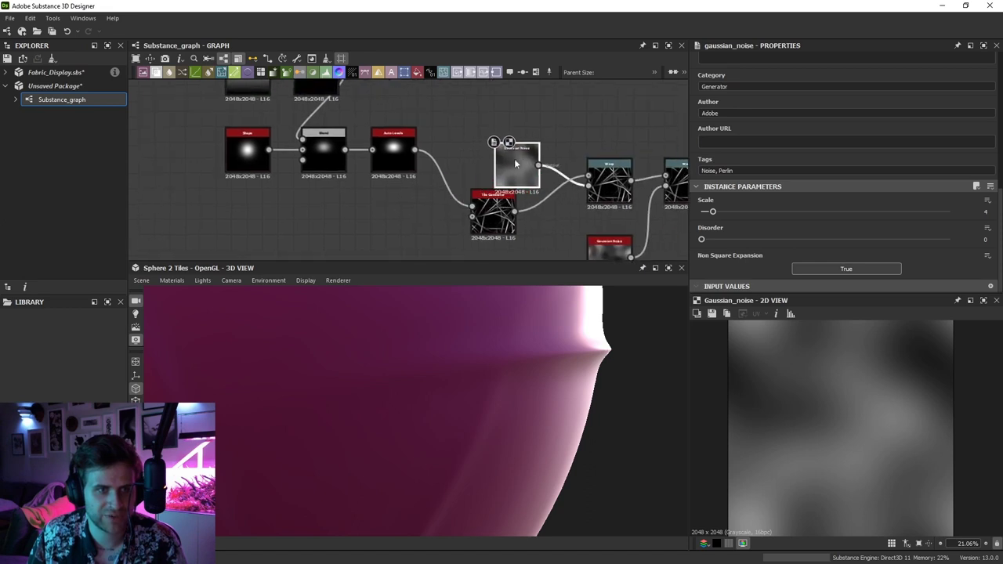
{"action": "left_click_drag", "start_coordinate": [514, 158], "coordinate": [529, 235]}
{"action": "left_click_drag", "start_coordinate": [478, 204], "coordinate": [471, 142]}
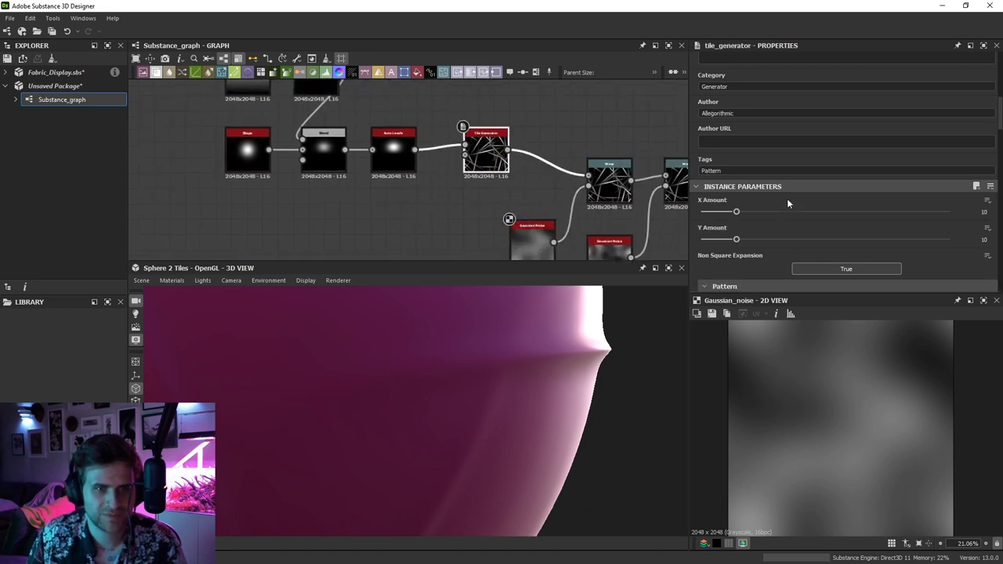
Set the Tile Generator's Pattern to Image Input and check the result on the sphere and in the 2D preview
{"action": "scroll", "coordinate": [722, 228], "scroll_direction": "down", "scroll_amount": 3}
{"action": "left_click", "coordinate": [740, 186]}
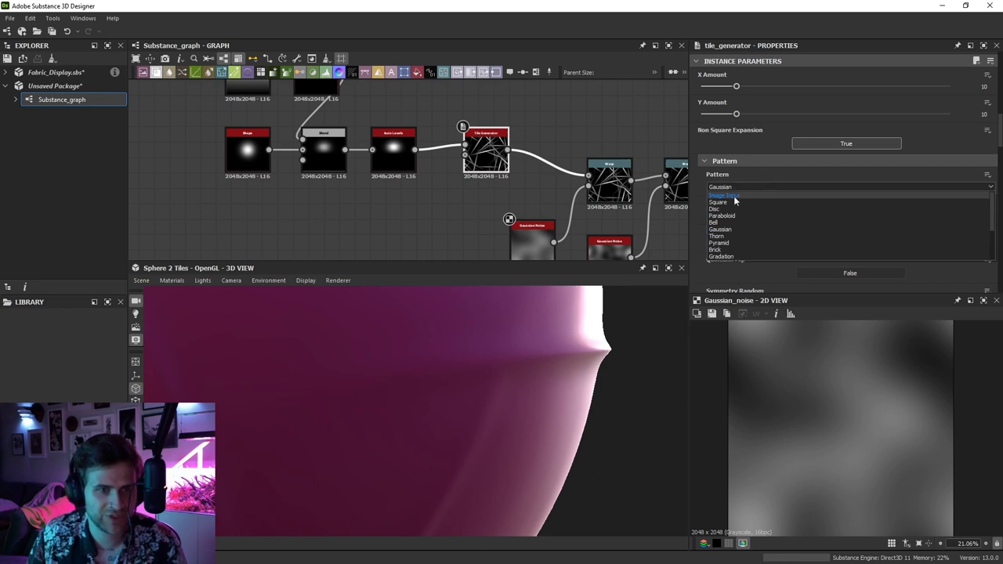
{"action": "left_click", "coordinate": [733, 195]}
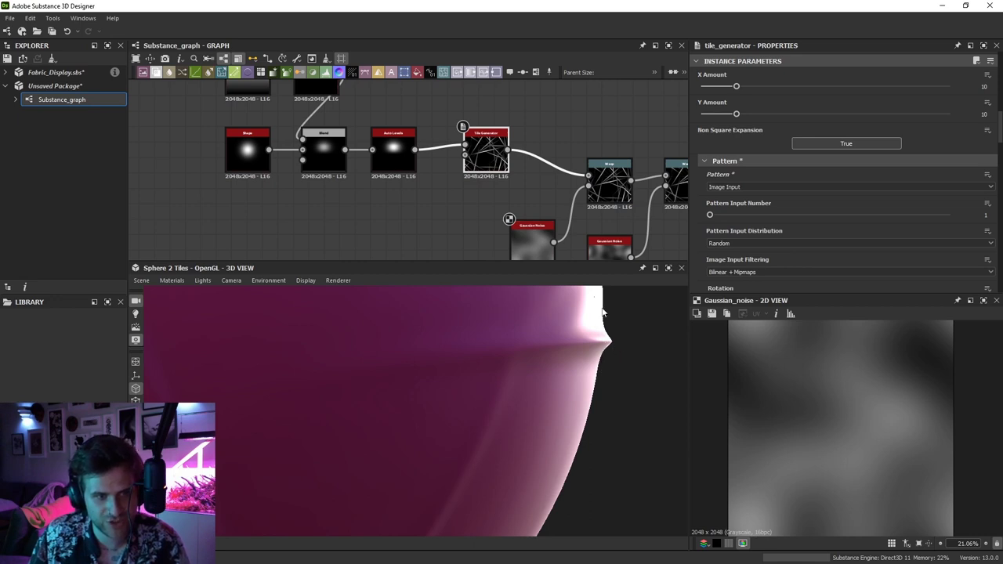
{"action": "right_click_drag", "start_coordinate": [618, 340], "coordinate": [415, 375]}
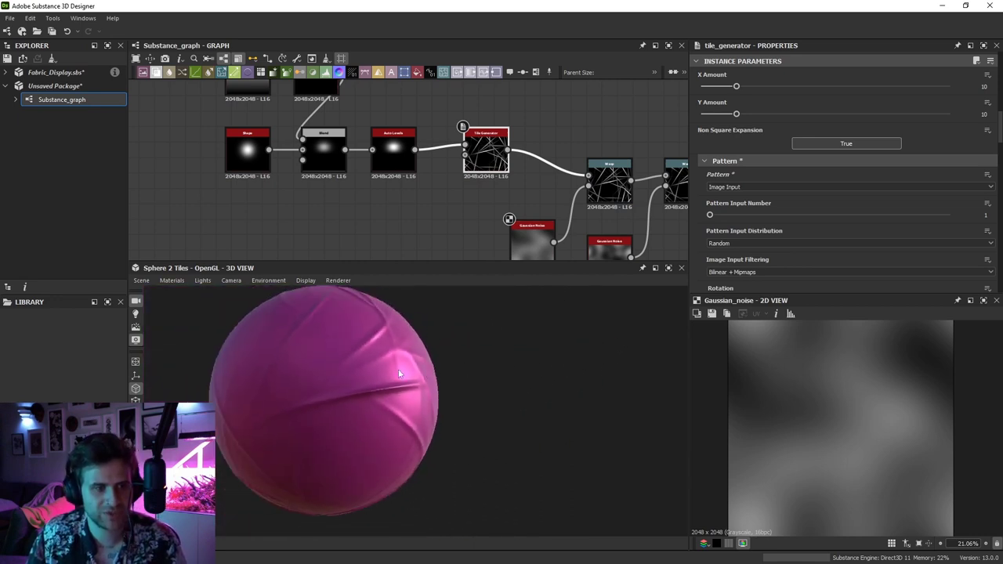
{"action": "mouse_move", "coordinate": [415, 375]}
{"action": "left_mouse_down"}
{"action": "mouse_move", "coordinate": [435, 359]}
{"action": "mouse_move", "coordinate": [451, 402]}
{"action": "mouse_move", "coordinate": [460, 391]}
{"action": "mouse_move", "coordinate": [575, 388]}
{"action": "mouse_move", "coordinate": [562, 403]}
{"action": "mouse_move", "coordinate": [540, 381]}
{"action": "mouse_move", "coordinate": [462, 387]}
{"action": "mouse_move", "coordinate": [381, 374]}
{"action": "mouse_move", "coordinate": [441, 378]}
{"action": "mouse_move", "coordinate": [427, 385]}
{"action": "left_mouse_up"}
{"action": "double_click", "coordinate": [486, 152]}
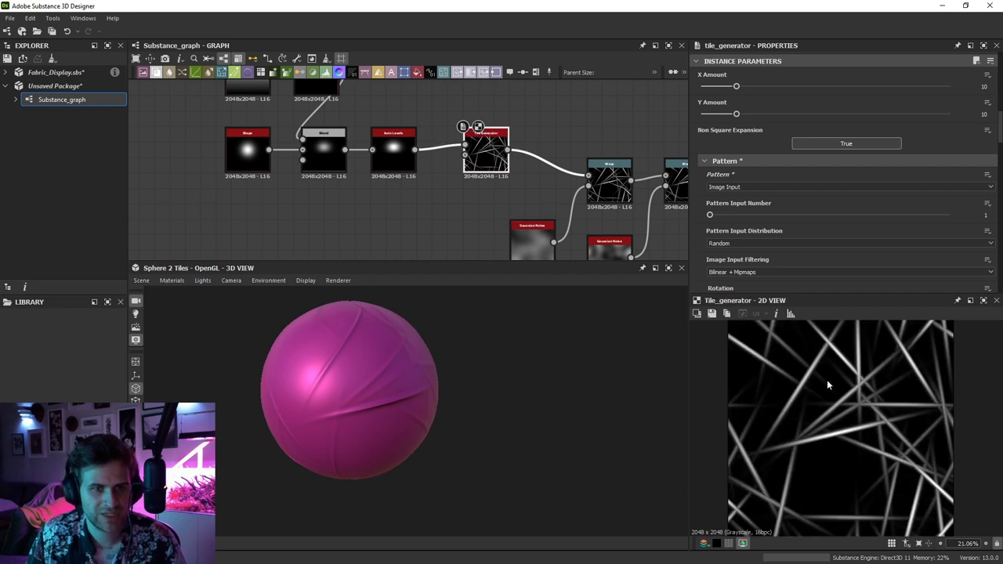
{"action": "scroll", "coordinate": [763, 160], "scroll_direction": "up", "scroll_amount": 2}
Try a Size X of 15 on the Tile Generator and undo it
{"action": "scroll", "coordinate": [761, 151], "scroll_direction": "down", "scroll_amount": 10}
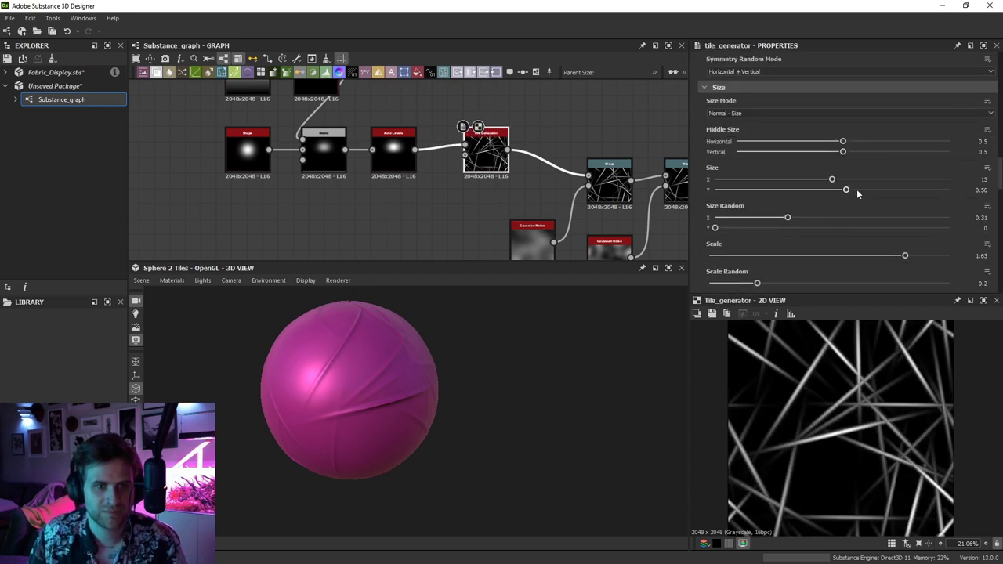
{"action": "double_click", "coordinate": [857, 189]}
{"action": "double_click", "coordinate": [860, 178]}
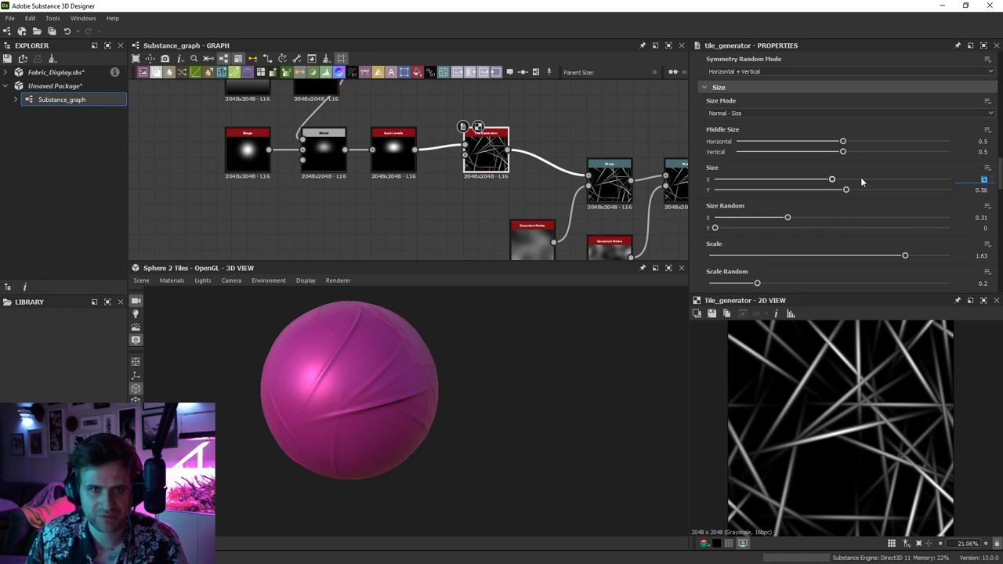
{"action": "type", "text": "15"}
{"action": "key", "text": "Return"}
{"action": "key", "text": "ctrl+z"}
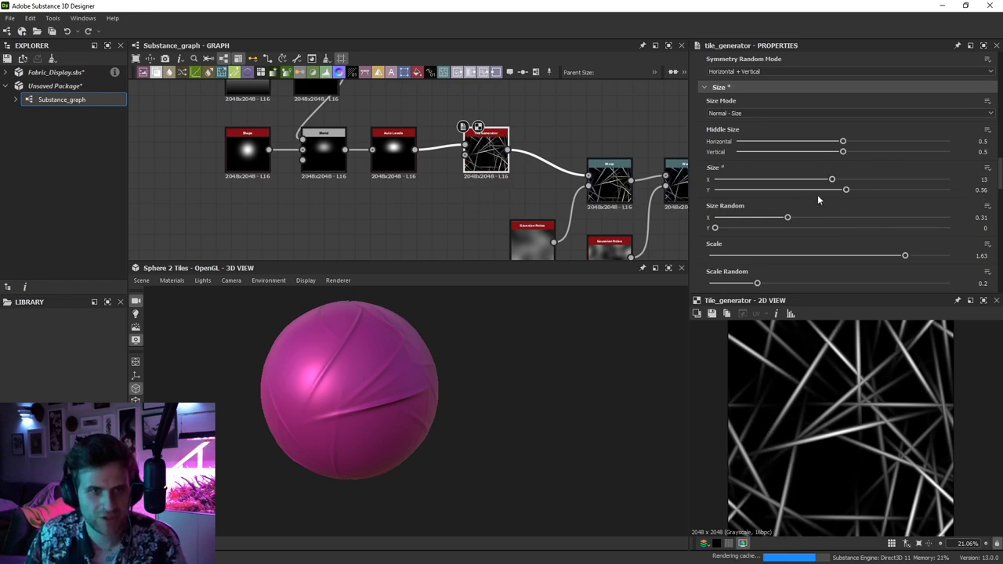
Set the Tile Generator's Size Y to 0.88 and check the wider folds on the sphere
{"action": "left_click_drag", "start_coordinate": [846, 190], "coordinate": [922, 190]}
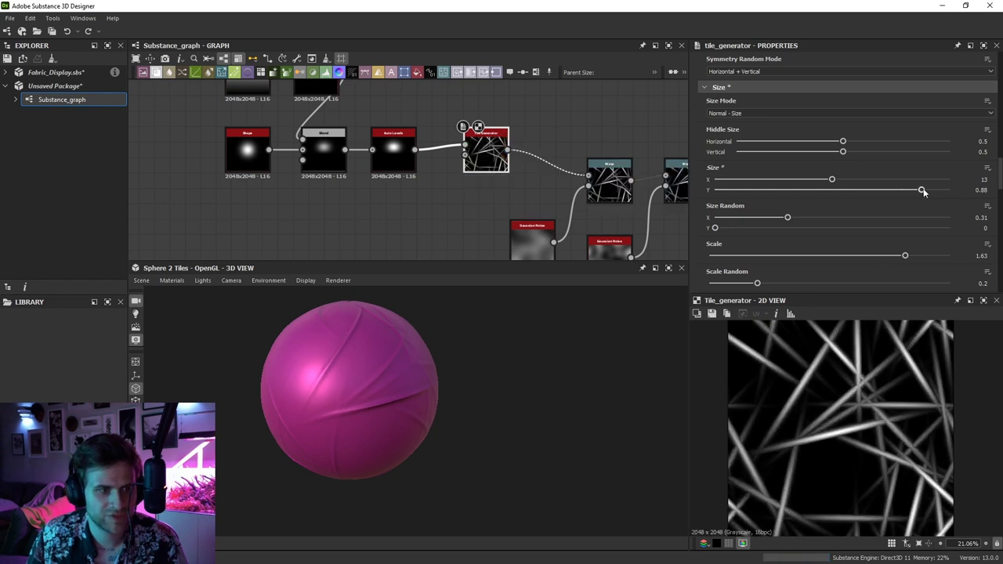
{"action": "left_click_drag", "start_coordinate": [478, 352], "coordinate": [405, 396]}
{"action": "scroll", "coordinate": [774, 215], "scroll_direction": "down", "scroll_amount": 5}
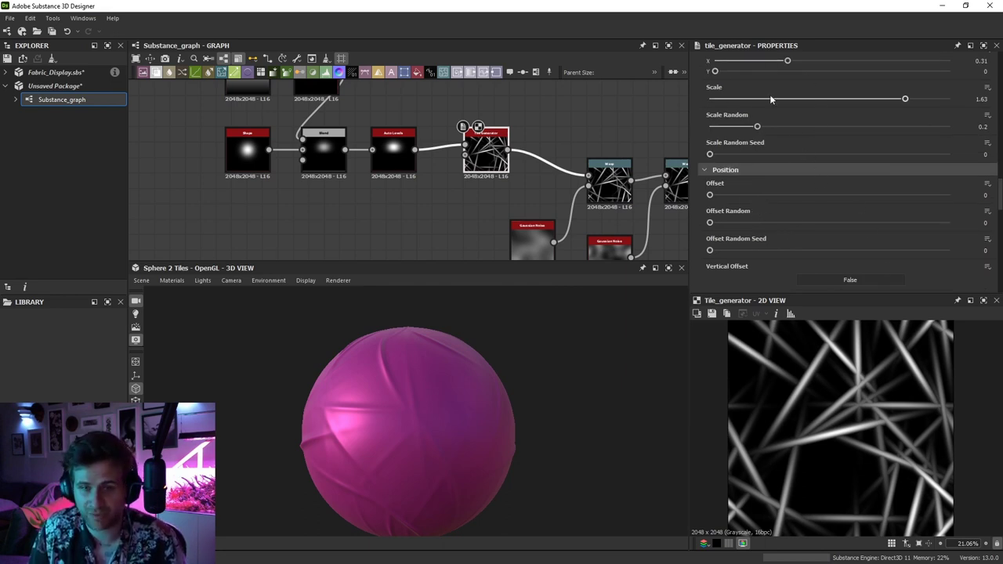
Reposition the second Gaussian Noise node and raise the first Warp node's Intensity to 6.03 while previewing its output
{"action": "middle_click_drag", "start_coordinate": [520, 195], "coordinate": [452, 148]}
{"action": "left_click_drag", "start_coordinate": [539, 221], "coordinate": [570, 220]}
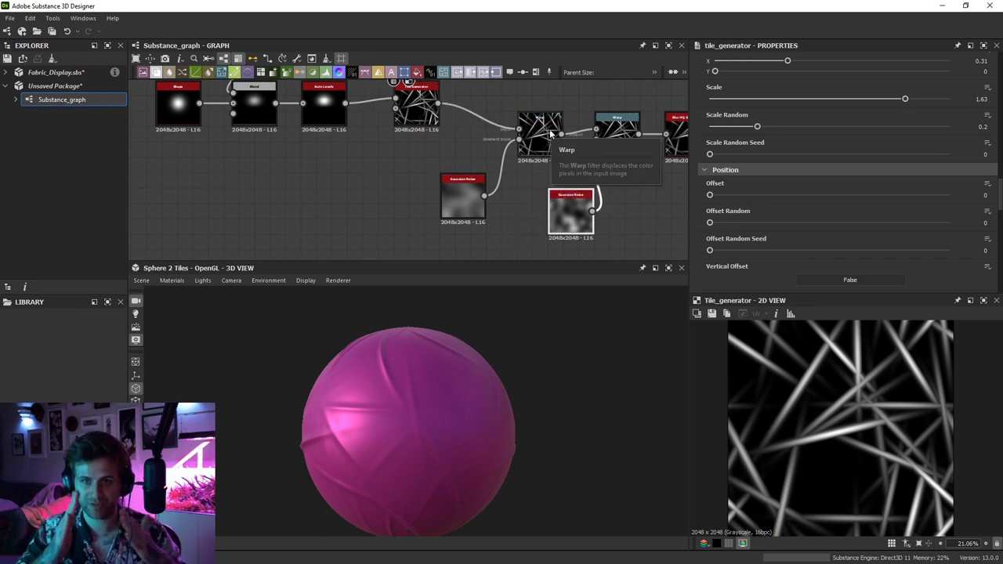
{"action": "left_click", "coordinate": [541, 122]}
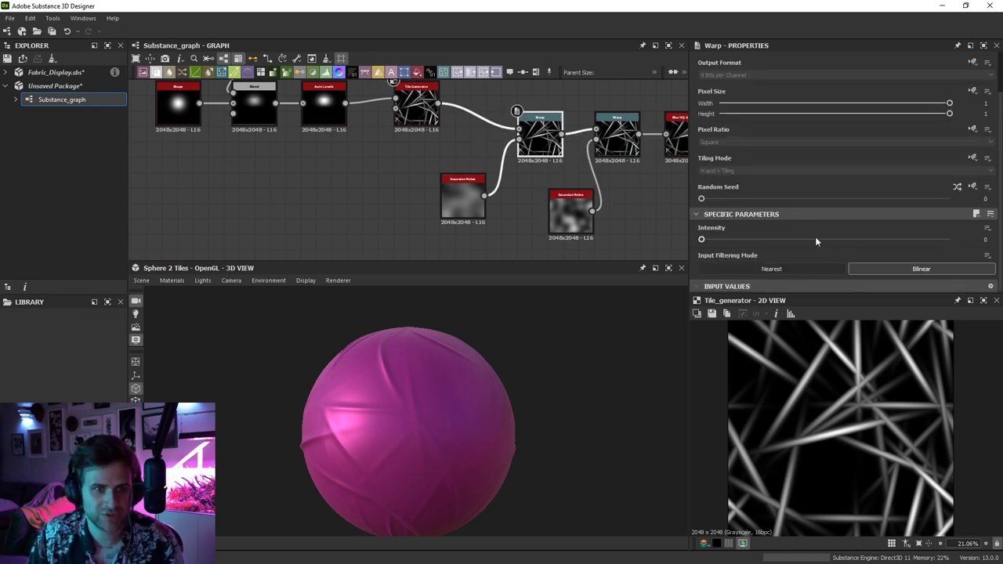
{"action": "left_click_drag", "start_coordinate": [815, 236], "coordinate": [950, 239]}
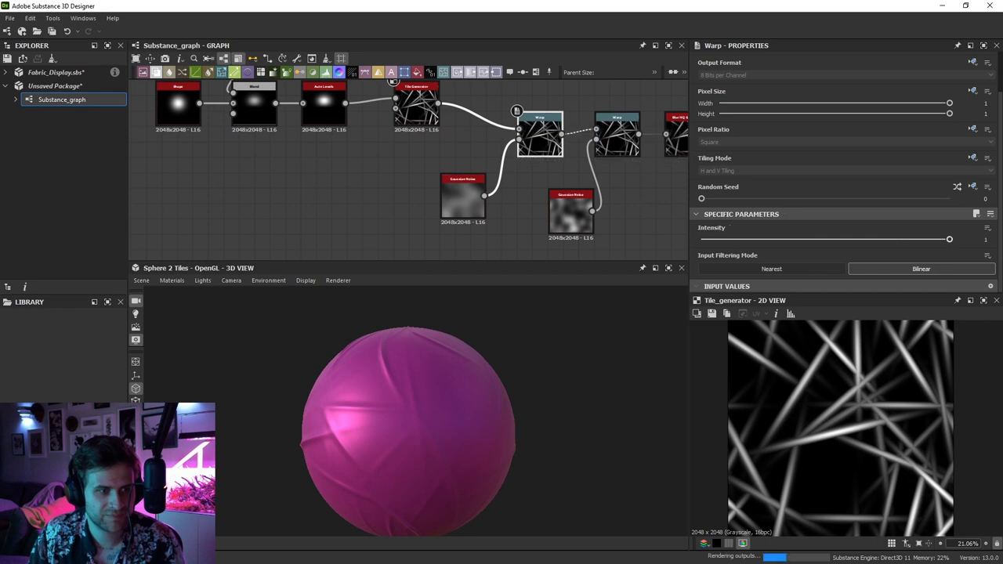
{"action": "double_click", "coordinate": [541, 137]}
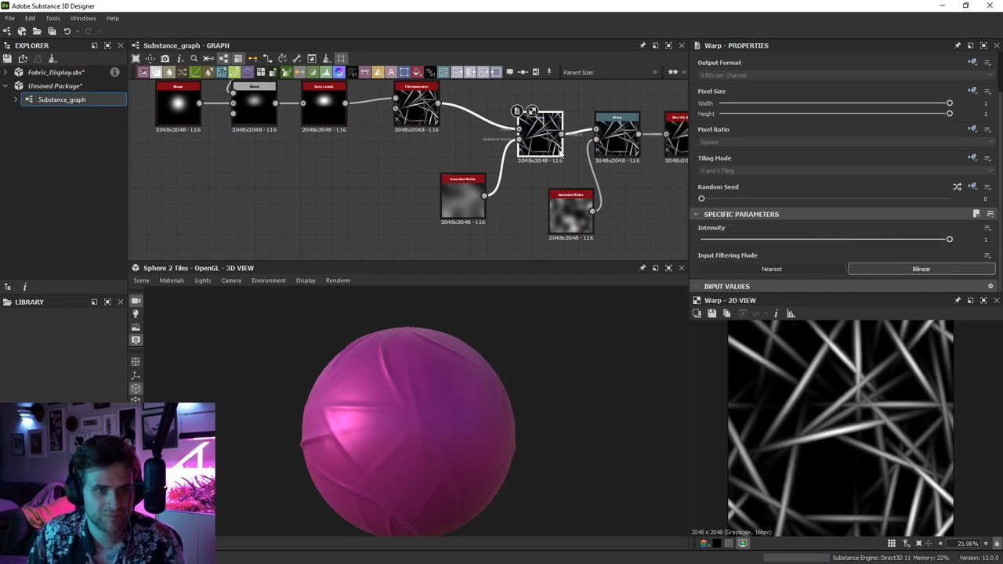
{"action": "type", "text": "5"}
{"action": "key", "text": "Return"}
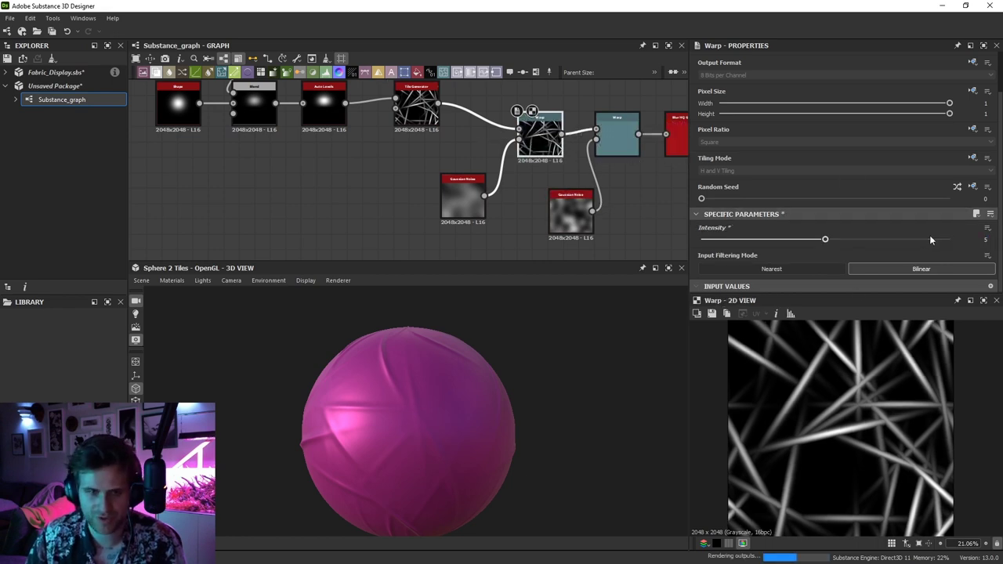
{"action": "left_click_drag", "start_coordinate": [825, 239], "coordinate": [851, 239]}
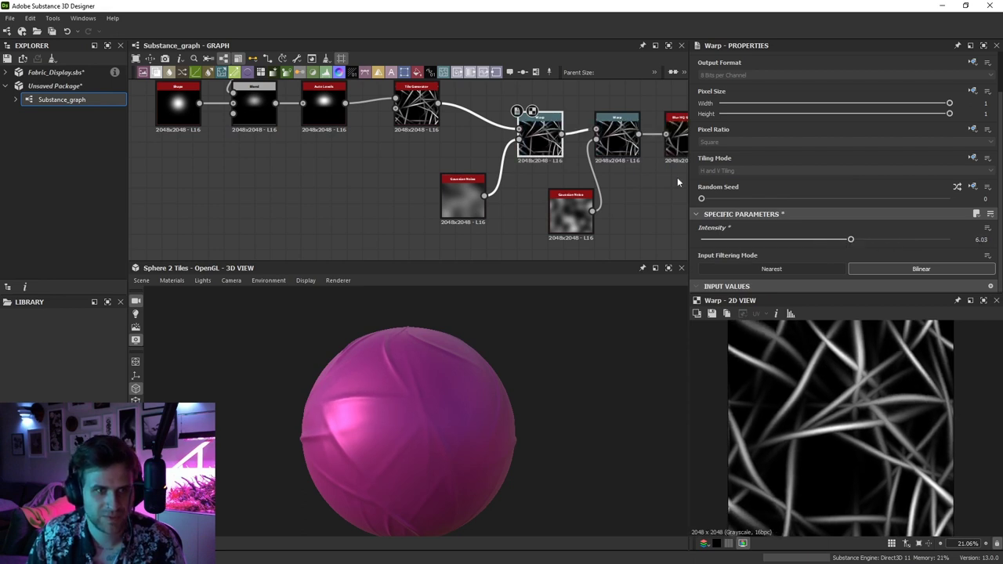
Set the second Warp node's Intensity to 0.79 and inspect the folds on the sphere from another angle
{"action": "left_click", "coordinate": [616, 135]}
{"action": "left_click_drag", "start_coordinate": [752, 237], "coordinate": [899, 243]}
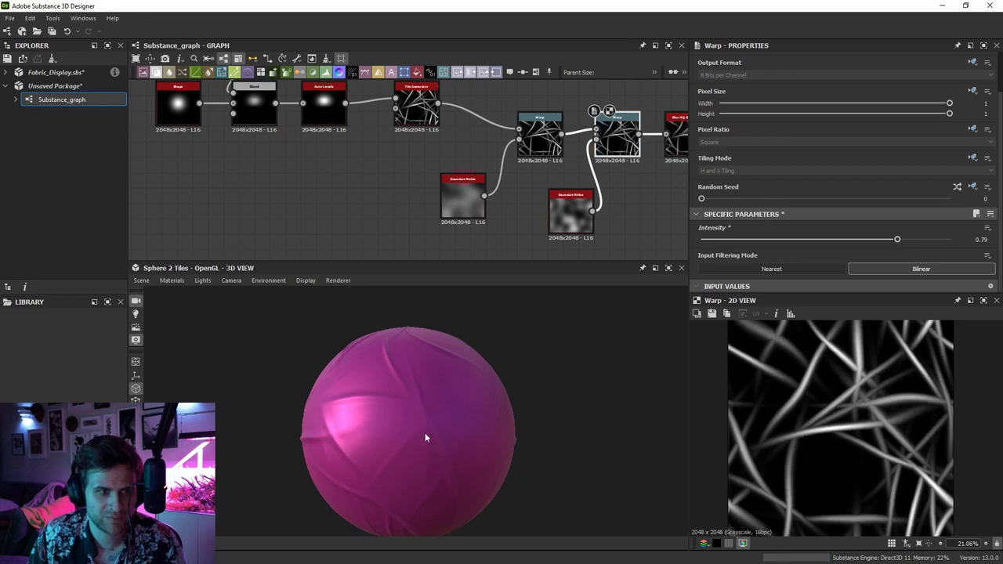
{"action": "middle_click_drag", "start_coordinate": [425, 433], "coordinate": [387, 437]}
{"action": "scroll", "coordinate": [391, 435], "scroll_direction": "up", "scroll_amount": 2}
{"action": "left_click_drag", "start_coordinate": [408, 431], "coordinate": [482, 398]}
{"action": "scroll", "coordinate": [431, 395], "scroll_direction": "down", "scroll_amount": 4}
{"action": "mouse_move", "coordinate": [481, 398]}
{"action": "middle_mouse_down"}
{"action": "mouse_move", "coordinate": [465, 399]}
{"action": "mouse_move", "coordinate": [479, 397]}
{"action": "middle_mouse_up"}
{"action": "left_click_drag", "start_coordinate": [480, 397], "coordinate": [438, 398]}
Select the whole fold node chain and move it away from the material outputs to free up space
{"action": "middle_click_drag", "start_coordinate": [526, 157], "coordinate": [573, 176]}
{"action": "scroll", "coordinate": [470, 155], "scroll_direction": "down", "scroll_amount": 4}
{"action": "middle_click_drag", "start_coordinate": [305, 178], "coordinate": [416, 209]}
{"action": "left_click_drag", "start_coordinate": [265, 135], "coordinate": [635, 234]}
{"action": "left_click_drag", "start_coordinate": [620, 201], "coordinate": [572, 178]}
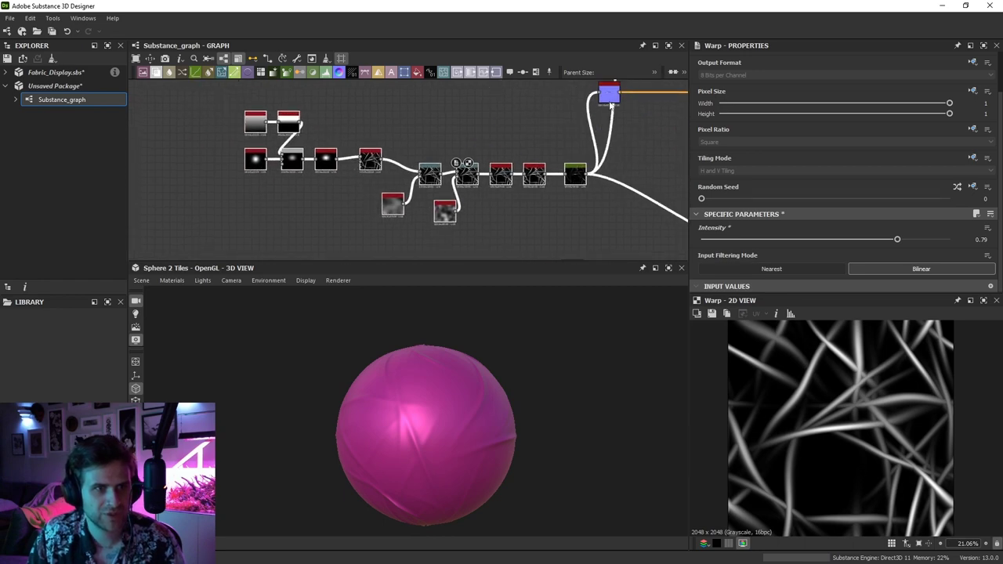
Set the Normal Sobel node's Intensity to 10 and inspect the stronger folds on the sphere
{"action": "left_click", "coordinate": [611, 102]}
{"action": "scroll", "coordinate": [821, 236], "scroll_direction": "down", "scroll_amount": 5}
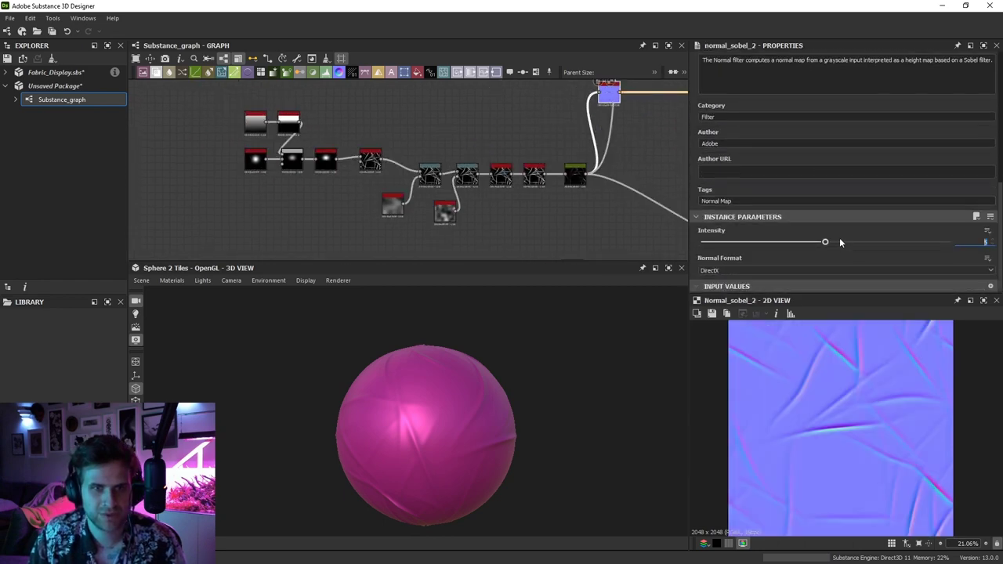
{"action": "type", "text": "10"}
{"action": "key", "text": "Return"}
{"action": "scroll", "coordinate": [504, 398], "scroll_direction": "up", "scroll_amount": 3}
{"action": "mouse_move", "coordinate": [548, 401]}
{"action": "left_mouse_down"}
{"action": "mouse_move", "coordinate": [504, 402]}
{"action": "mouse_move", "coordinate": [546, 397]}
{"action": "mouse_move", "coordinate": [557, 407]}
{"action": "mouse_move", "coordinate": [562, 392]}
{"action": "left_mouse_up"}
{"action": "scroll", "coordinate": [557, 404], "scroll_direction": "up", "scroll_amount": 1}
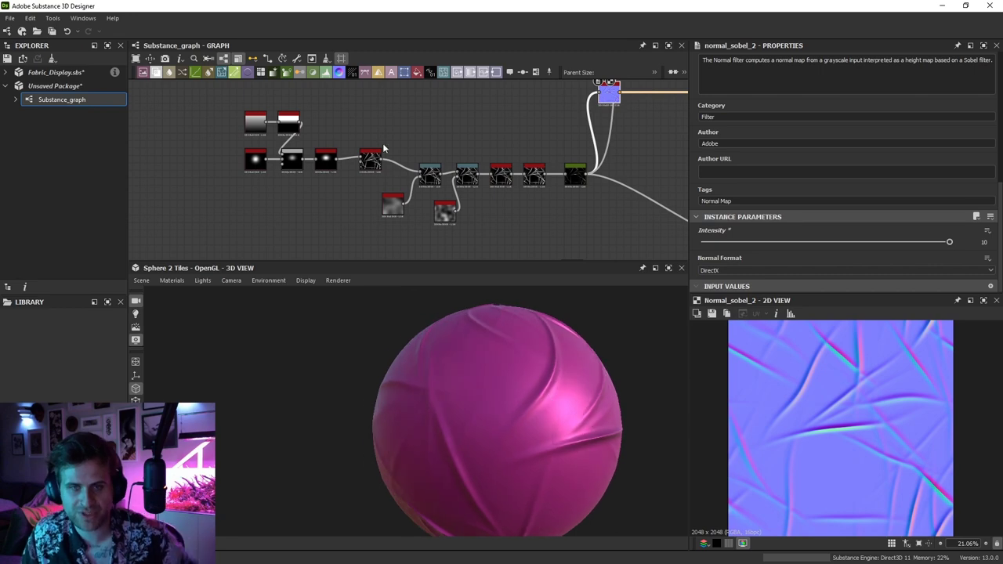
Duplicate the Tile Generator node and place the copy in the free space below the fold chain
{"action": "middle_click_drag", "start_coordinate": [361, 133], "coordinate": [375, 136]}
{"action": "scroll", "coordinate": [290, 165], "scroll_direction": "up", "scroll_amount": 2}
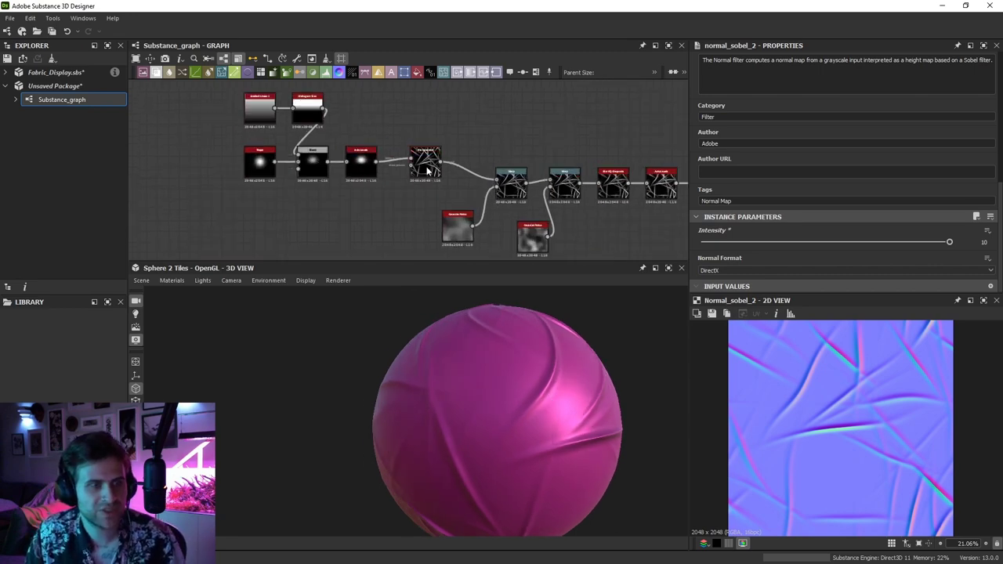
{"action": "left_click_drag", "start_coordinate": [224, 180], "coordinate": [294, 150]}
{"action": "left_click", "coordinate": [427, 169]}
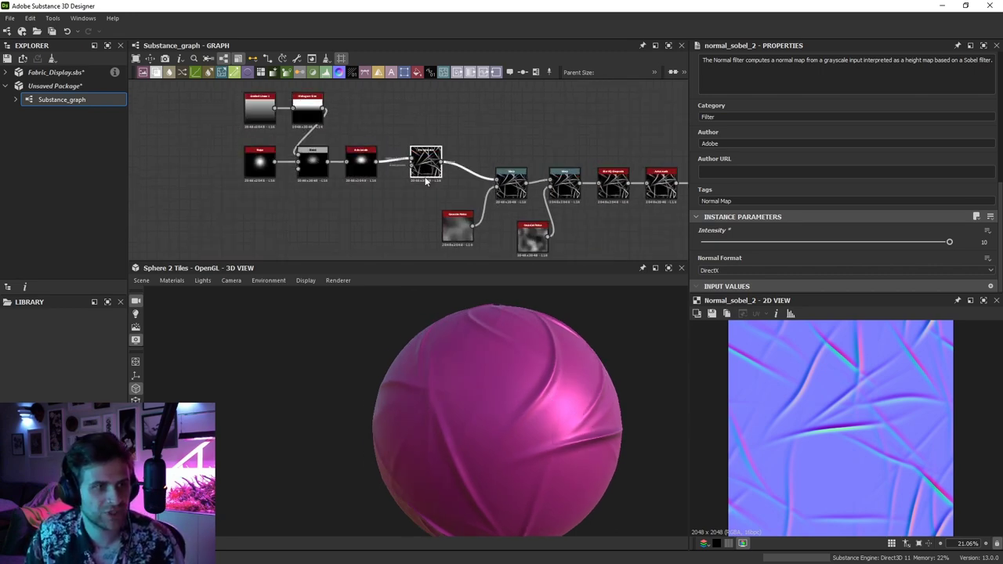
{"action": "left_click", "coordinate": [404, 185]}
{"action": "scroll", "coordinate": [402, 192], "scroll_direction": "down", "scroll_amount": 1}
{"action": "middle_click_drag", "start_coordinate": [388, 256], "coordinate": [398, 182]}
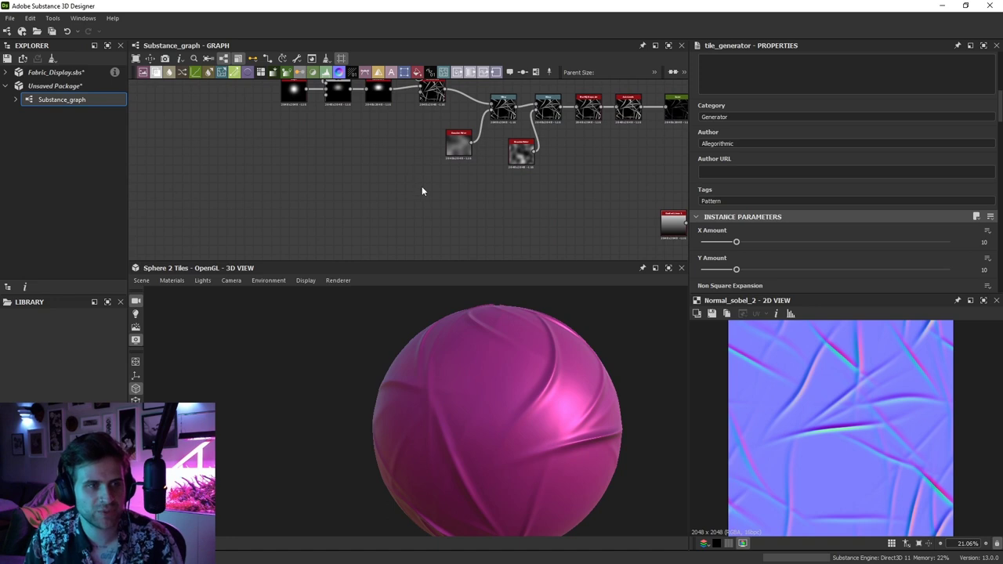
{"action": "key", "text": "ctrl+v"}
{"action": "scroll", "coordinate": [421, 187], "scroll_direction": "up", "scroll_amount": 1}
{"action": "left_click_drag", "start_coordinate": [399, 168], "coordinate": [457, 209]}
Set the duplicated Tile Generator's Pattern to Gaussian
{"action": "scroll", "coordinate": [752, 220], "scroll_direction": "down", "scroll_amount": 4}
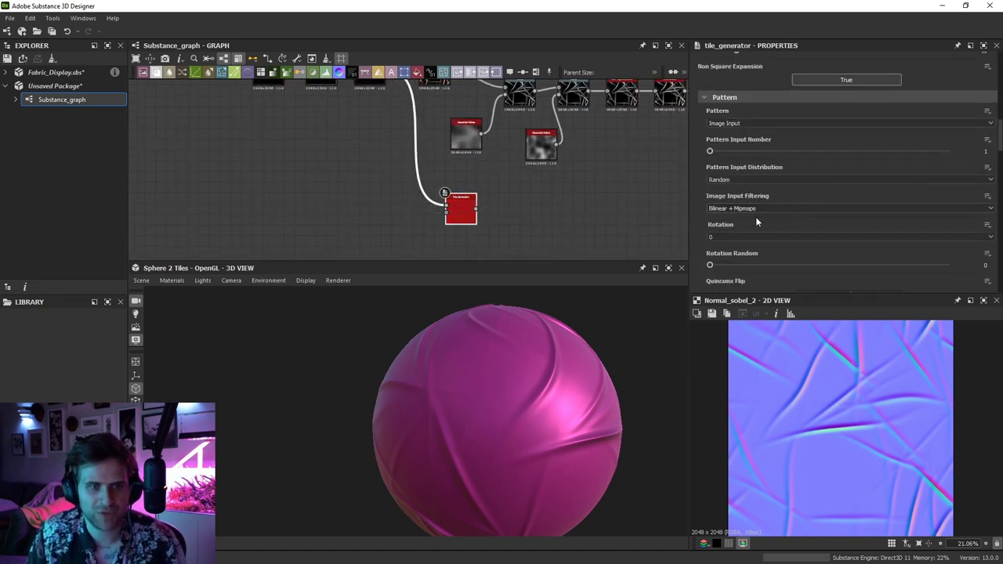
{"action": "scroll", "coordinate": [749, 212], "scroll_direction": "down", "scroll_amount": 2}
{"action": "scroll", "coordinate": [741, 172], "scroll_direction": "up", "scroll_amount": 3}
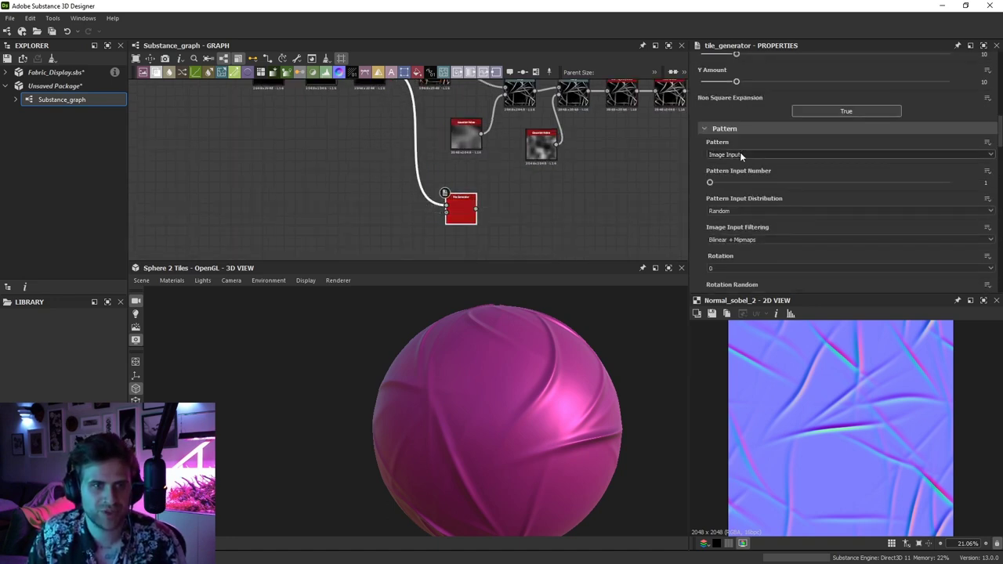
{"action": "left_click", "coordinate": [740, 153]}
{"action": "left_click", "coordinate": [737, 194]}
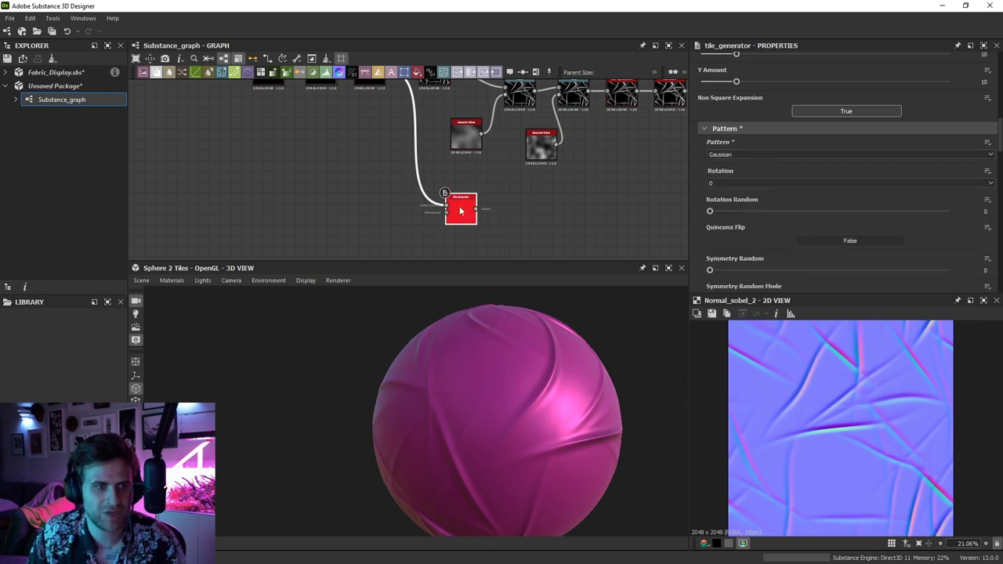
Remove the link feeding the duplicated Tile Generator, move the node aside and preview its output
{"action": "left_click", "coordinate": [428, 195]}
{"action": "key", "text": "Delete"}
{"action": "left_click_drag", "start_coordinate": [462, 215], "coordinate": [394, 216]}
{"action": "double_click", "coordinate": [395, 217]}
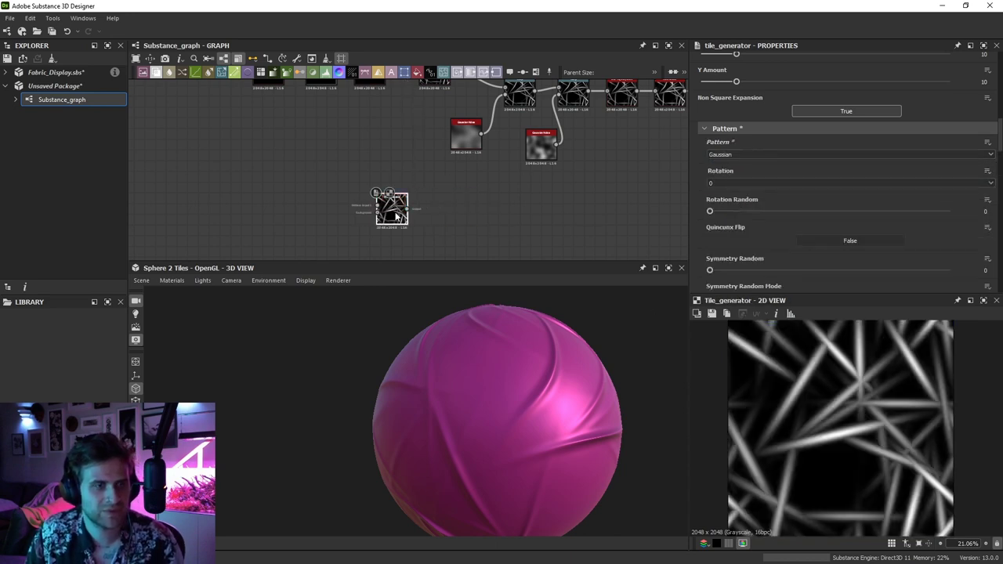
Set the duplicated Tile Generator's X Amount and Y Amount to 32
{"action": "scroll", "coordinate": [787, 167], "scroll_direction": "up", "scroll_amount": 3}
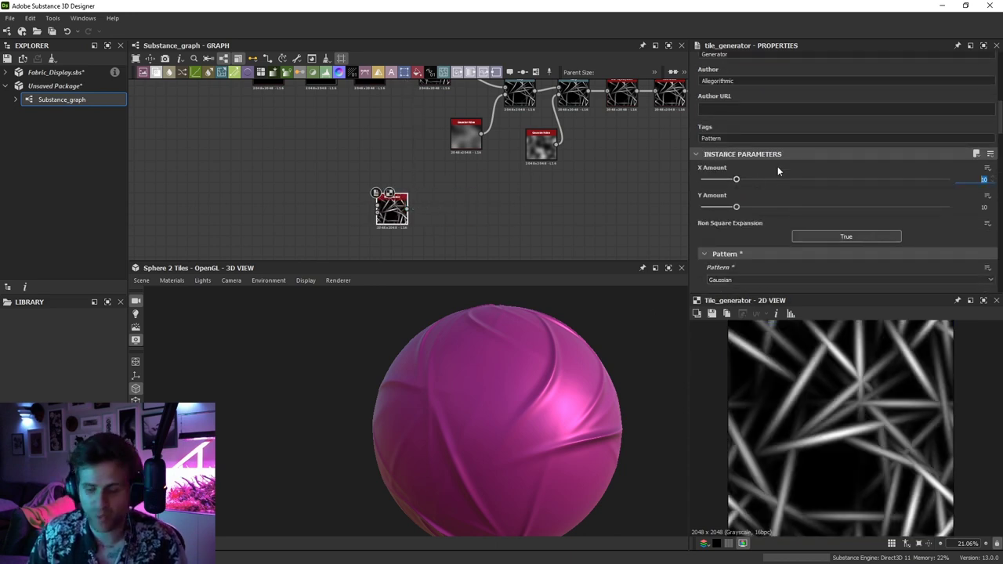
{"action": "type", "text": "32"}
{"action": "key", "text": "Return"}
{"action": "key", "text": "Tab"}
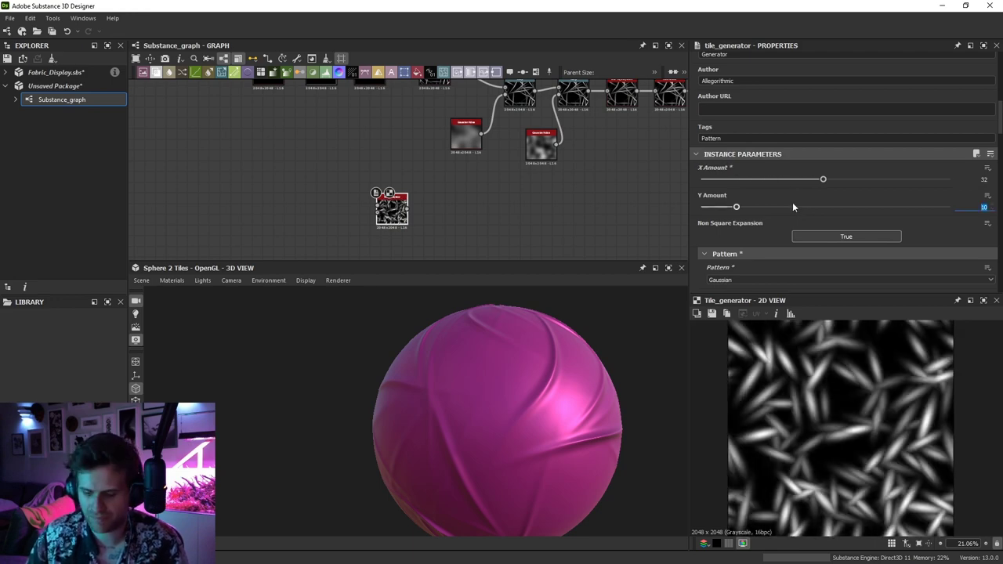
{"action": "type", "text": "32"}
{"action": "key", "text": "Return"}
{"action": "scroll", "coordinate": [853, 409], "scroll_direction": "up", "scroll_amount": 3}
Raise the duplicated Tile Generator's Random Mask to 0.9 to thin out the strands
{"action": "scroll", "coordinate": [778, 169], "scroll_direction": "down", "scroll_amount": 5}
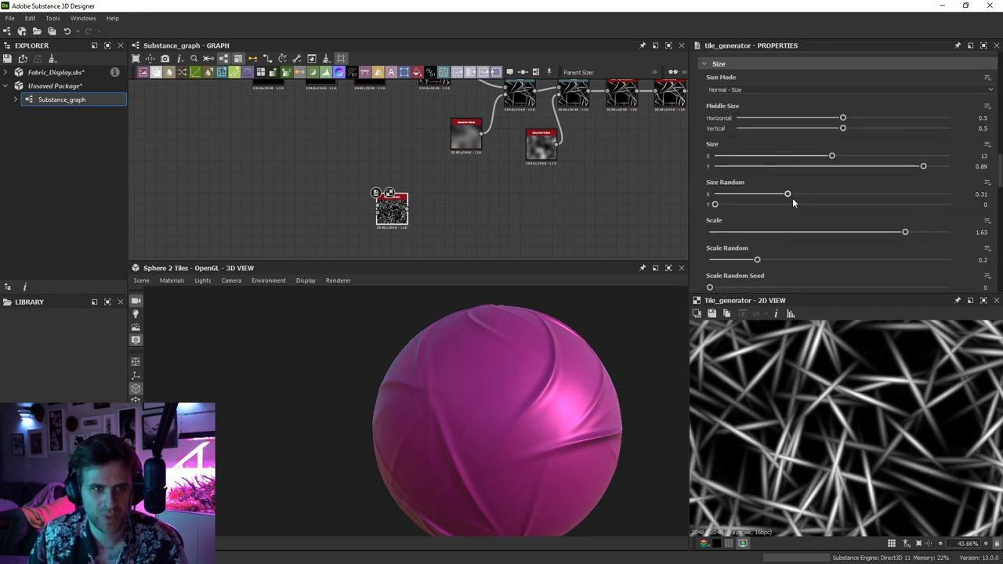
{"action": "scroll", "coordinate": [793, 198], "scroll_direction": "down", "scroll_amount": 8}
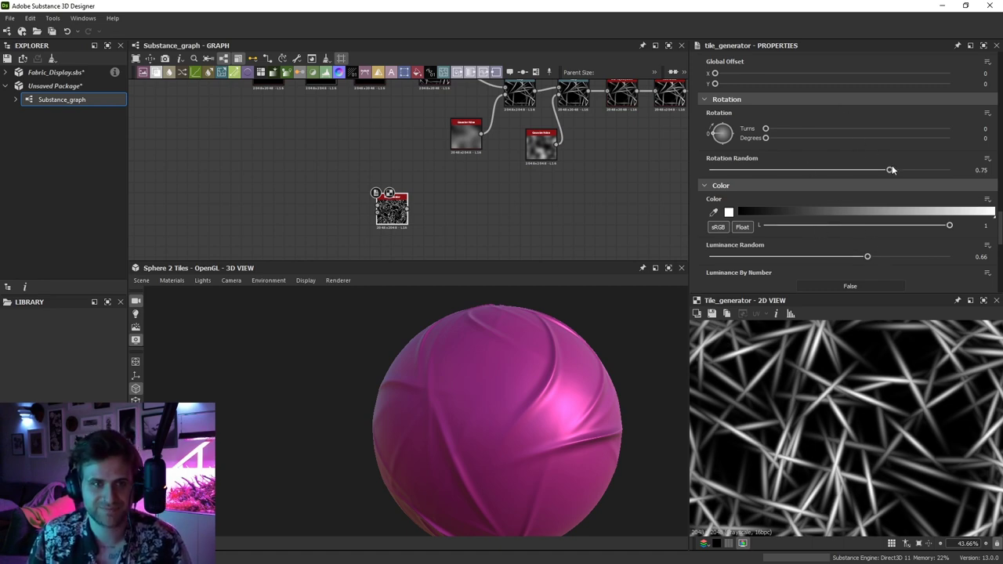
{"action": "scroll", "coordinate": [868, 203], "scroll_direction": "down", "scroll_amount": 8}
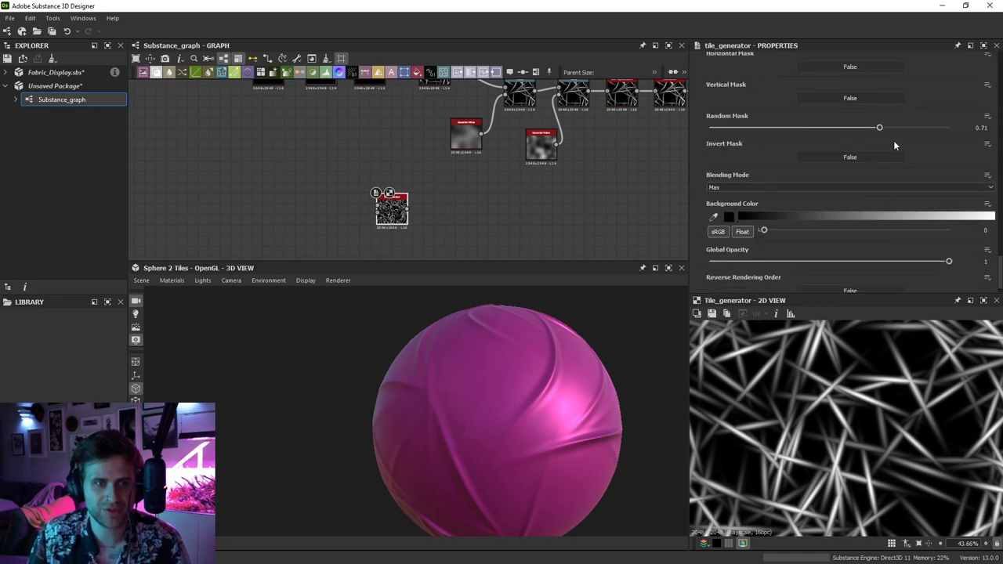
{"action": "left_click_drag", "start_coordinate": [889, 130], "coordinate": [926, 131]}
{"action": "scroll", "coordinate": [862, 412], "scroll_direction": "down", "scroll_amount": 5}
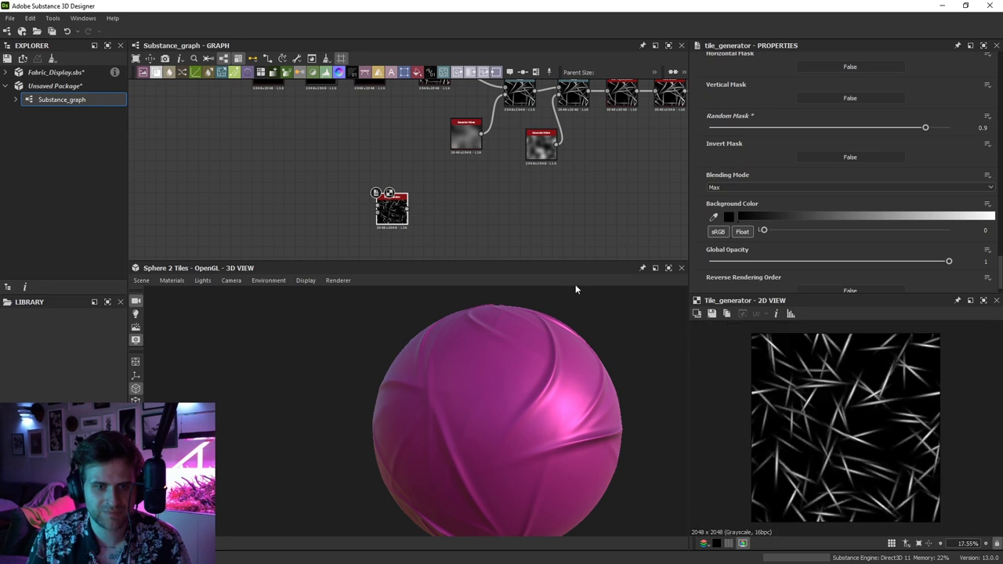
Duplicate the Warp, Gaussian Noise, Blur HQ and Auto Levels nodes and place the copies below the original chain
{"action": "middle_click_drag", "start_coordinate": [574, 145], "coordinate": [514, 181]}
{"action": "scroll", "coordinate": [514, 181], "scroll_direction": "down", "scroll_amount": 1}
{"action": "left_click_drag", "start_coordinate": [438, 107], "coordinate": [522, 185]}
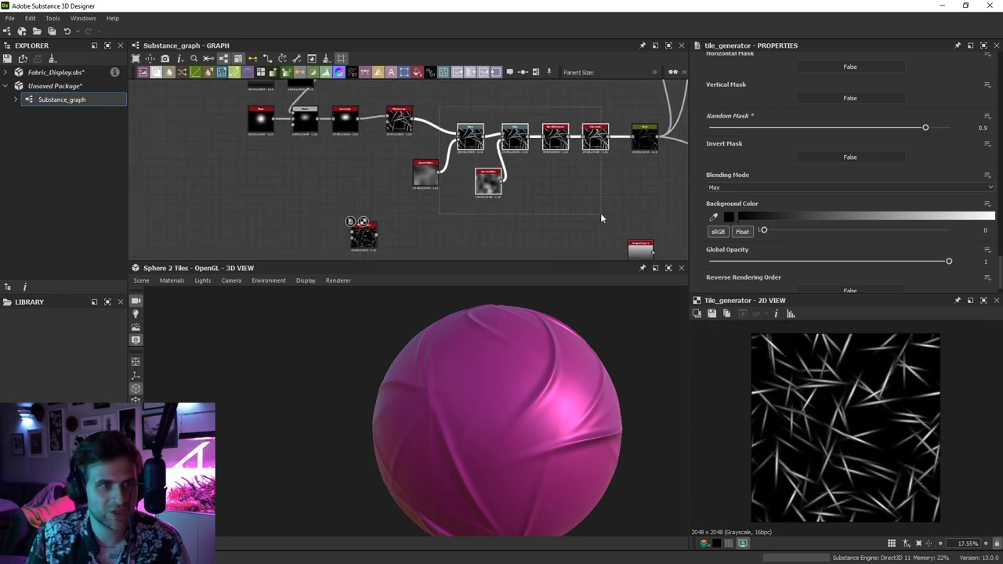
{"action": "middle_click_drag", "start_coordinate": [480, 227], "coordinate": [496, 171]}
{"action": "key", "text": "ctrl+d"}
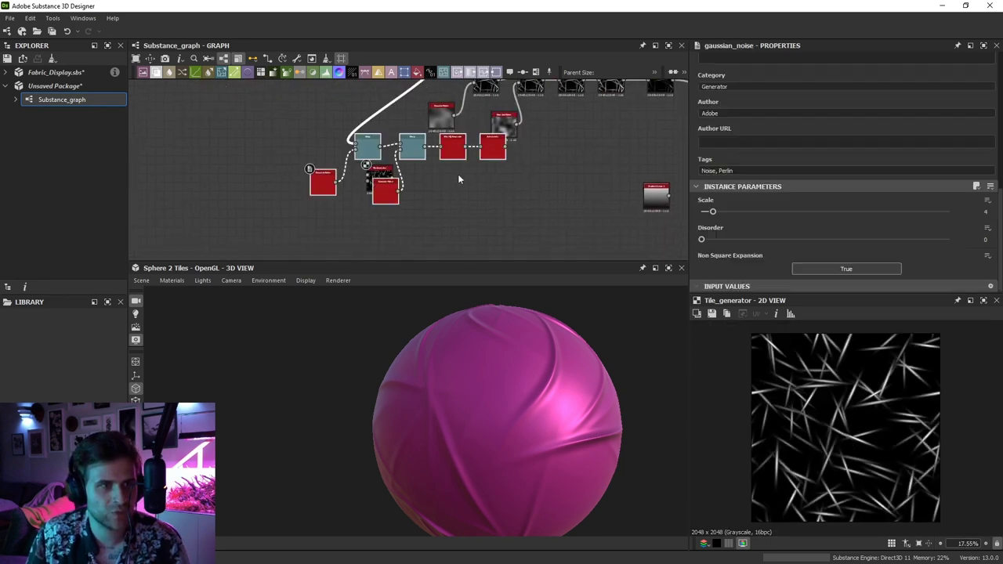
{"action": "left_click_drag", "start_coordinate": [367, 145], "coordinate": [443, 178]}
Place the second Tile Generator before the copied chain, feeding the first copied Warp with its Gaussian Noise as gradient input
{"action": "left_click", "coordinate": [396, 179]}
{"action": "scroll", "coordinate": [396, 179], "scroll_direction": "up", "scroll_amount": 2}
{"action": "left_click_drag", "start_coordinate": [375, 185], "coordinate": [399, 185]}
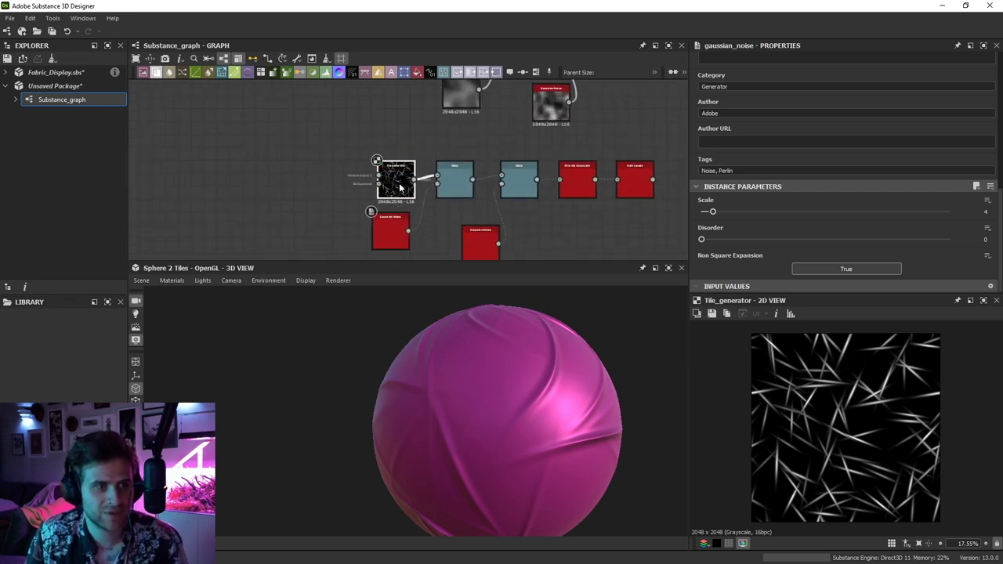
{"action": "left_click_drag", "start_coordinate": [408, 231], "coordinate": [437, 186]}
Preview the two copied Warp nodes and slightly lower the Warp Intensity
{"action": "left_click", "coordinate": [454, 181]}
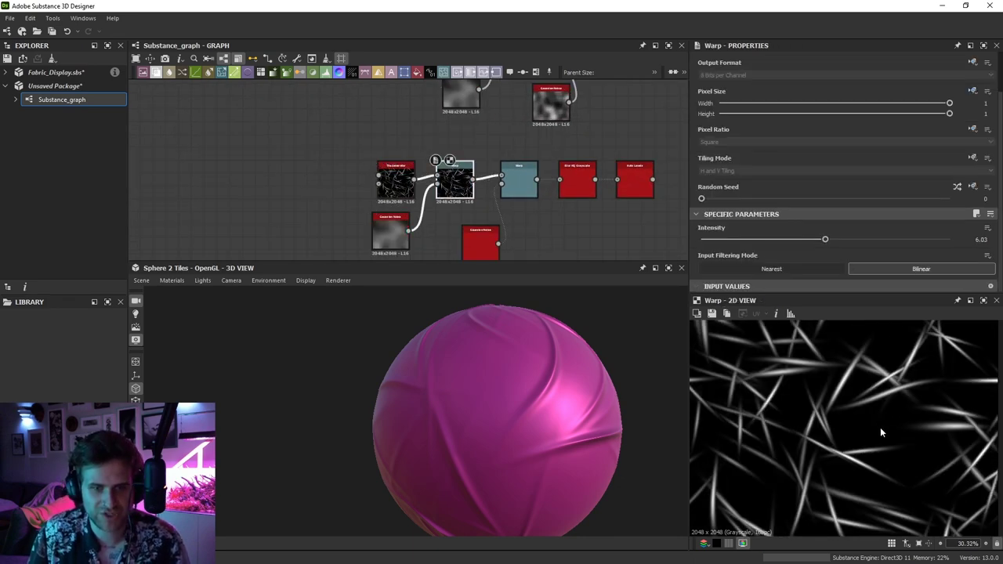
{"action": "left_click", "coordinate": [522, 182]}
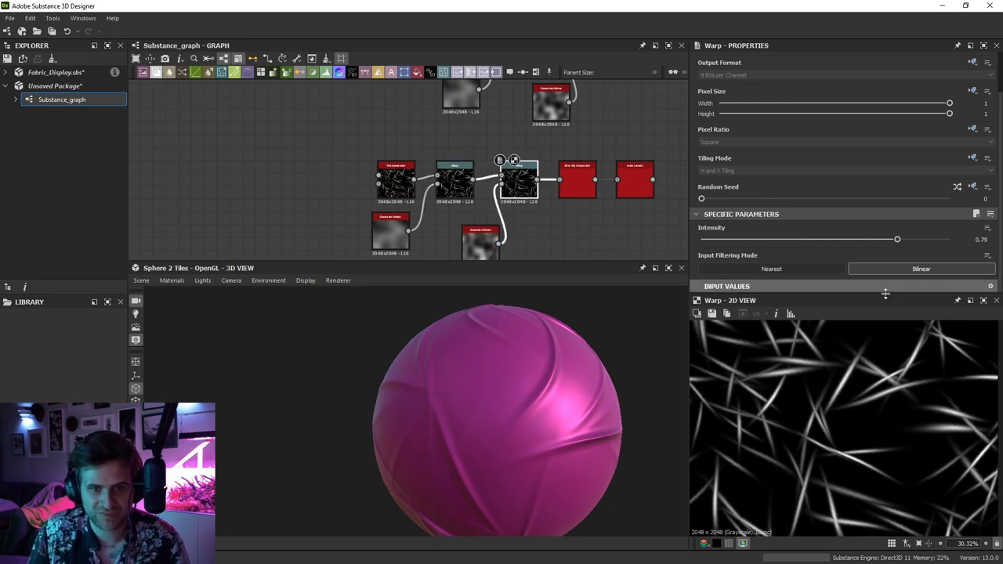
{"action": "mouse_move", "coordinate": [825, 239]}
{"action": "left_mouse_down"}
{"action": "mouse_move", "coordinate": [897, 239]}
{"action": "mouse_move", "coordinate": [764, 239]}
{"action": "mouse_move", "coordinate": [807, 239]}
{"action": "left_mouse_up"}
{"action": "scroll", "coordinate": [478, 245], "scroll_direction": "up", "scroll_amount": 1}
Preview the copied Blur HQ Grayscale node and lower its Intensity to 2.05
{"action": "double_click", "coordinate": [601, 168]}
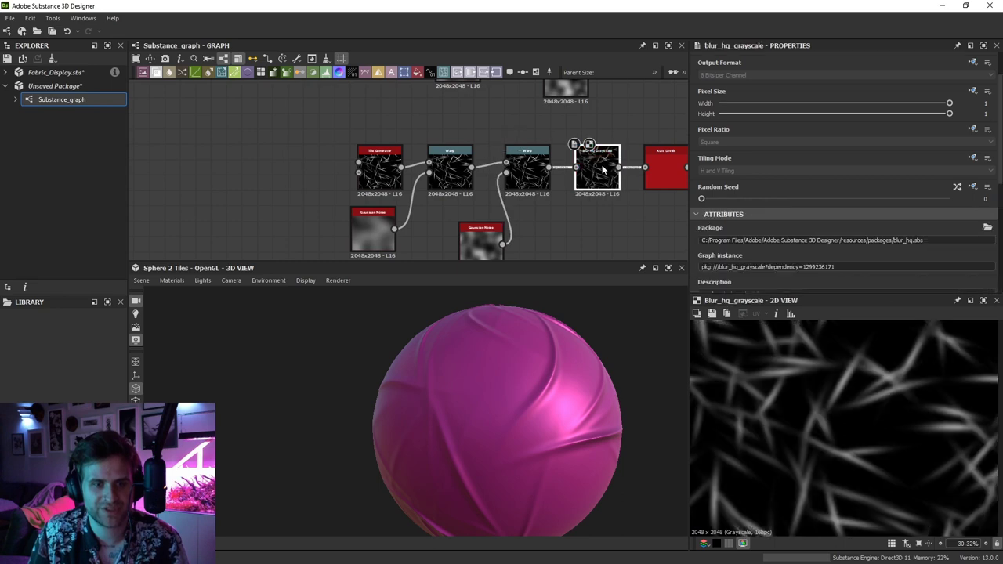
{"action": "middle_click_drag", "start_coordinate": [602, 169], "coordinate": [452, 213]}
{"action": "scroll", "coordinate": [878, 210], "scroll_direction": "down", "scroll_amount": 5}
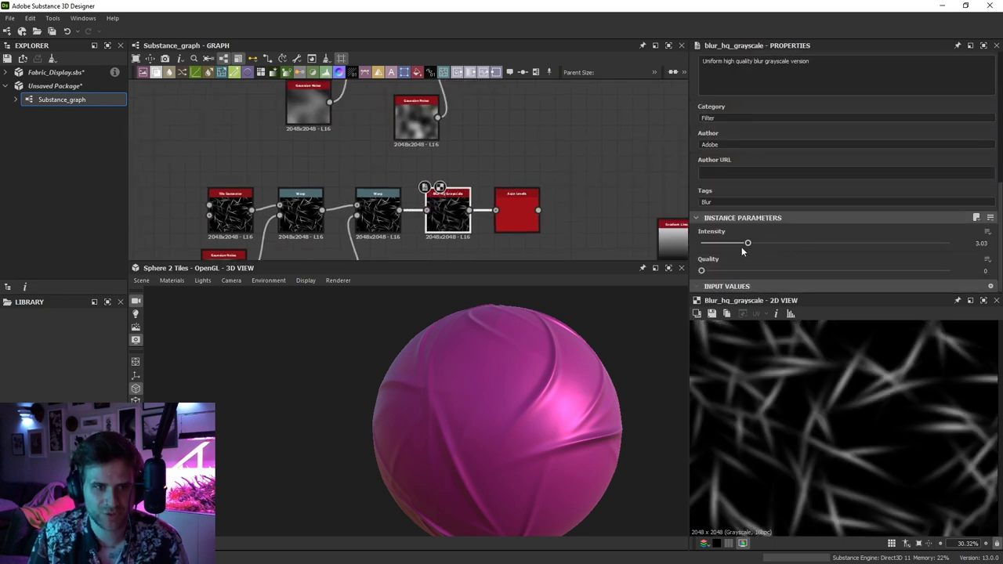
{"action": "left_click_drag", "start_coordinate": [748, 243], "coordinate": [733, 243]}
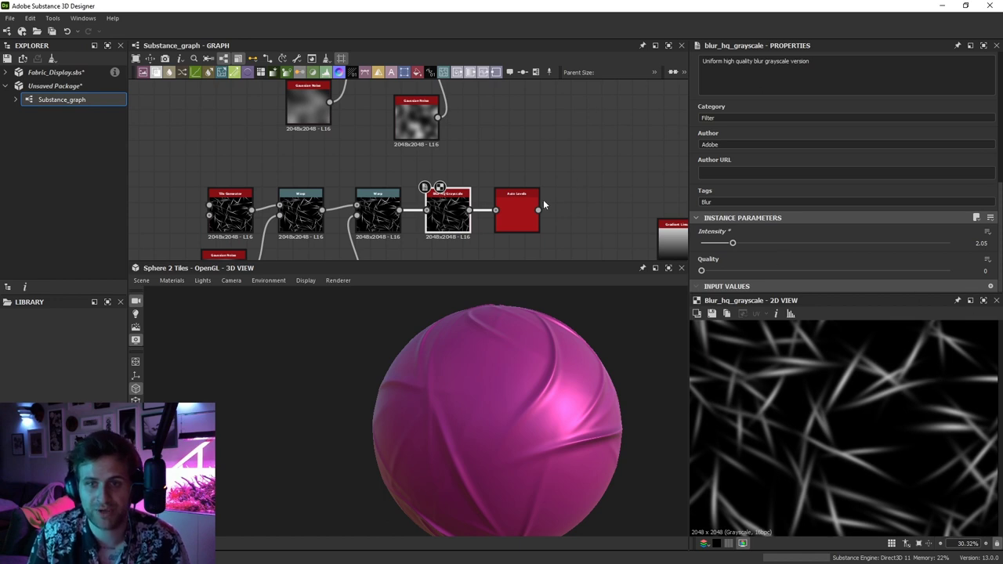
Add a copy of the Curve node after the second chain's Auto Levels and delete the unused Gradient Linear node
{"action": "left_click", "coordinate": [519, 210]}
{"action": "scroll", "coordinate": [507, 194], "scroll_direction": "down", "scroll_amount": 2}
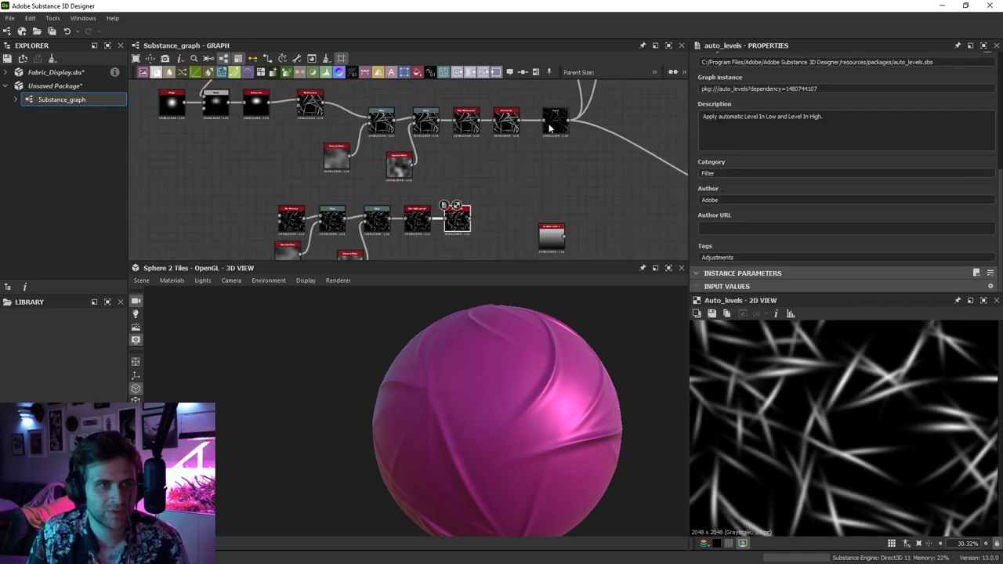
{"action": "left_click", "coordinate": [550, 127]}
{"action": "left_click_drag", "start_coordinate": [412, 169], "coordinate": [479, 256]}
{"action": "key", "text": "Delete"}
{"action": "scroll", "coordinate": [320, 205], "scroll_direction": "down", "scroll_amount": 2}
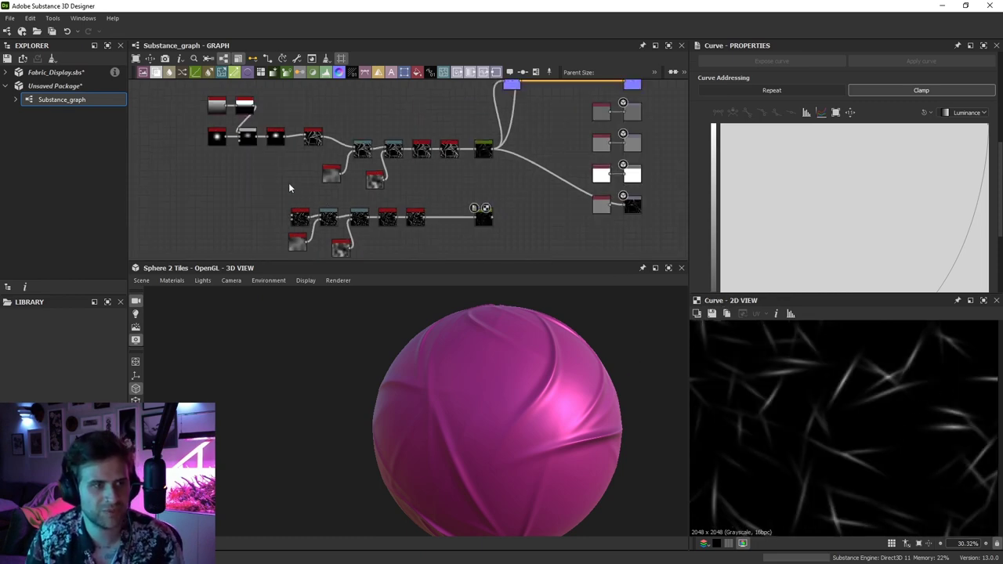
Tidy the placement of the Gaussian Noise nodes beneath the two fold chains
{"action": "left_click_drag", "start_coordinate": [289, 188], "coordinate": [490, 252]}
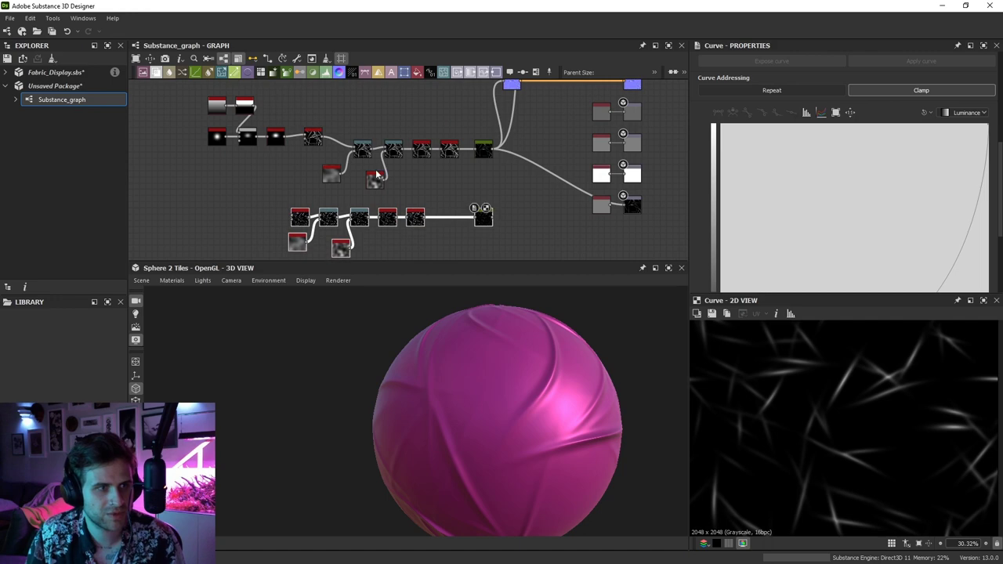
{"action": "left_click_drag", "start_coordinate": [378, 173], "coordinate": [375, 177]}
{"action": "left_click_drag", "start_coordinate": [302, 247], "coordinate": [299, 254]}
{"action": "scroll", "coordinate": [472, 152], "scroll_direction": "up", "scroll_amount": 2}
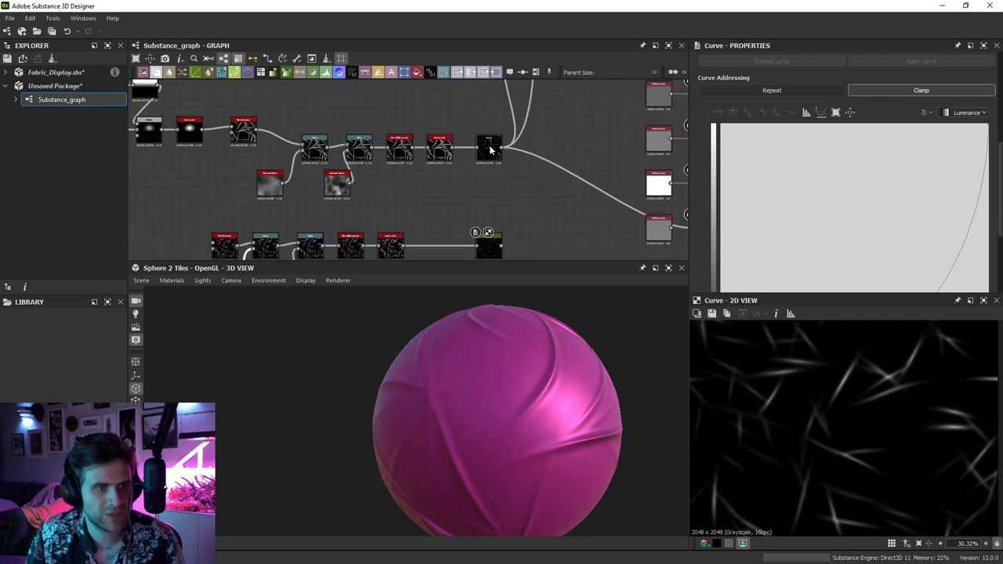
Add a Blend node and connect the Curve outputs of both fold chains to it
{"action": "double_click", "coordinate": [489, 145]}
{"action": "left_click", "coordinate": [535, 193]}
{"action": "key", "text": "space"}
{"action": "left_click", "coordinate": [574, 228]}
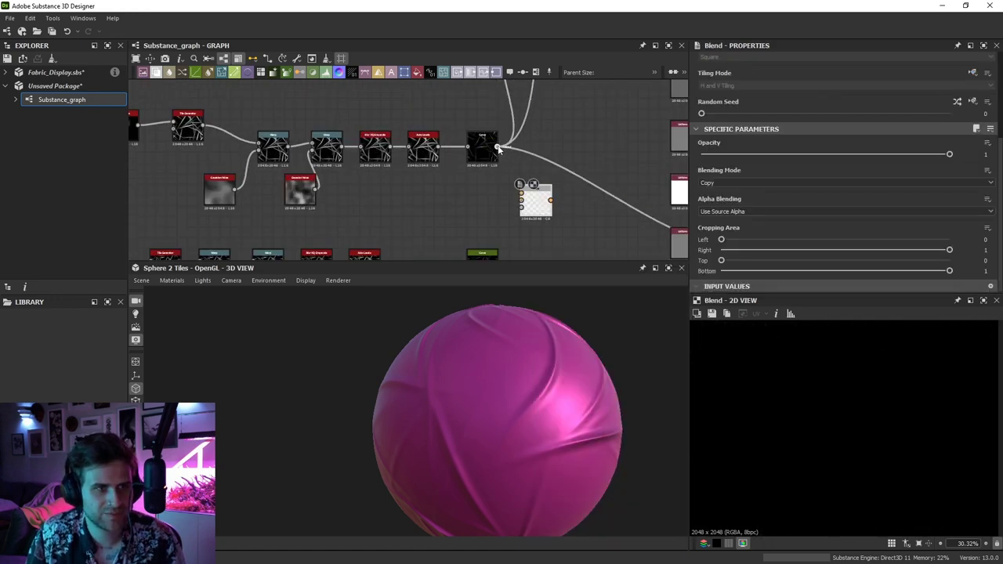
{"action": "mouse_move", "coordinate": [507, 206]}
{"action": "middle_mouse_down"}
{"action": "mouse_move", "coordinate": [507, 218]}
{"action": "mouse_move", "coordinate": [501, 193]}
{"action": "middle_mouse_up"}
{"action": "left_click_drag", "start_coordinate": [496, 232], "coordinate": [514, 179]}
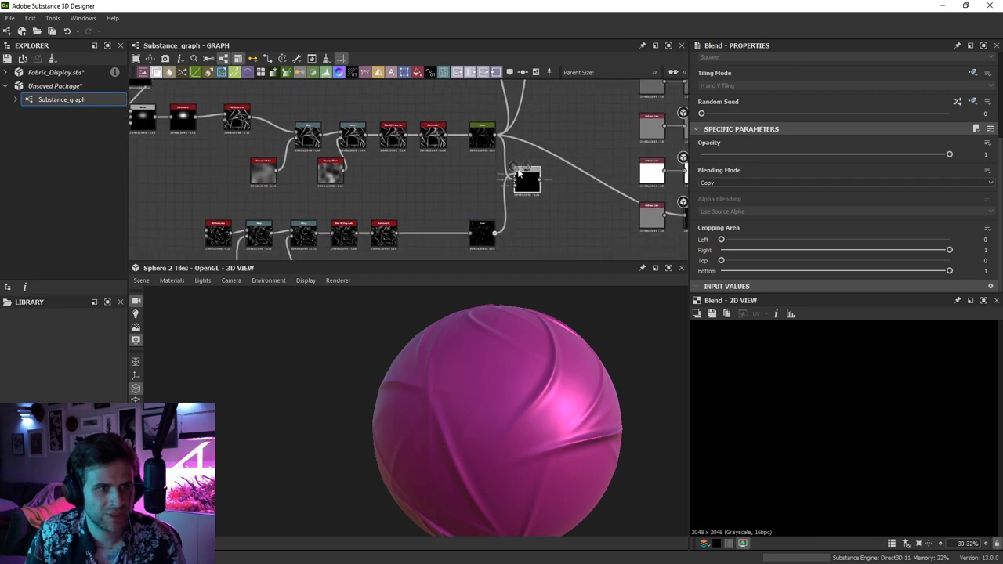
Set the Blend node's Blending Mode to Screen and reroute the first Curve's outgoing links to the Blend output
{"action": "left_click", "coordinate": [751, 183]}
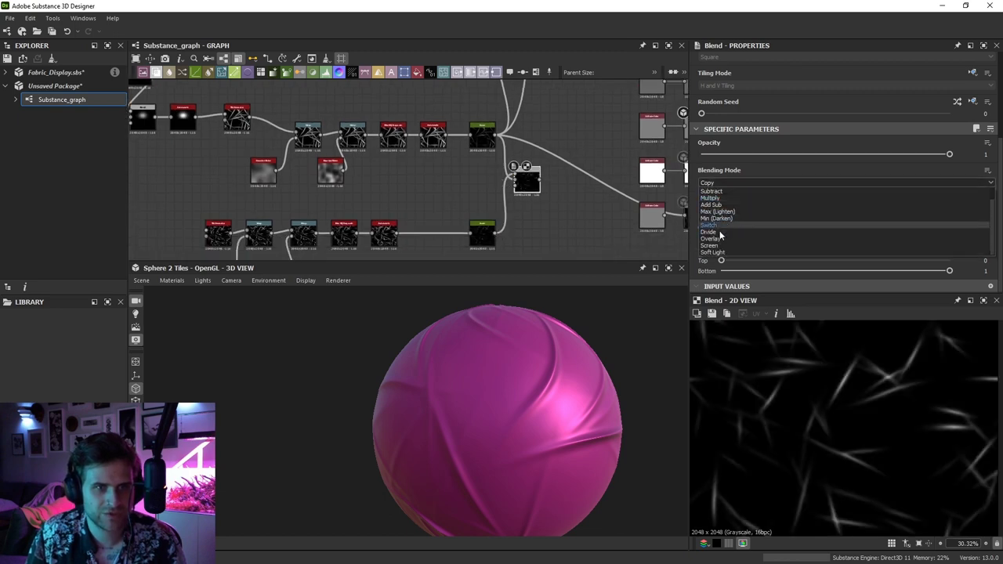
{"action": "left_click", "coordinate": [725, 246]}
{"action": "middle_click_drag", "start_coordinate": [534, 183], "coordinate": [527, 223]}
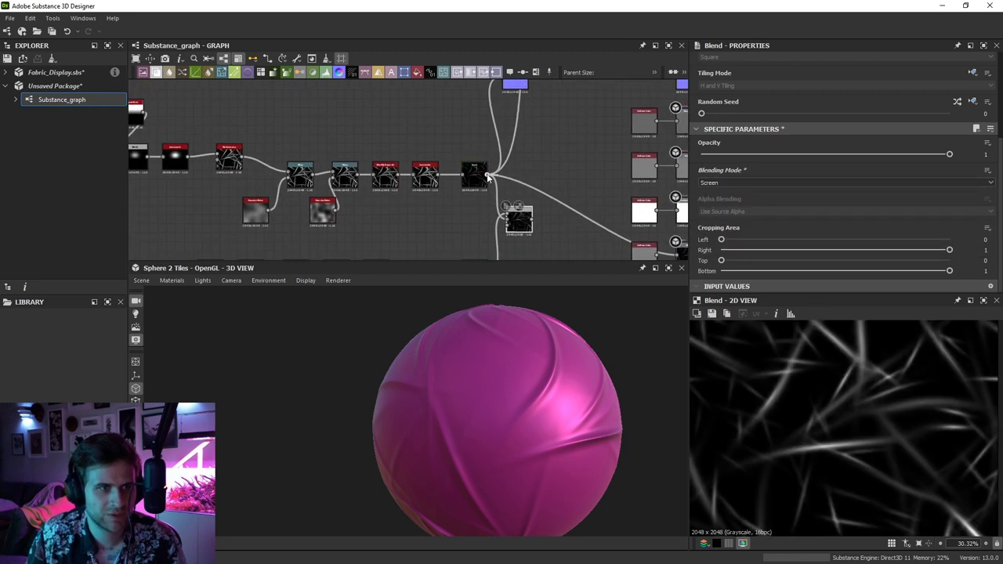
{"action": "mouse_move", "coordinate": [542, 401]}
{"action": "left_mouse_down"}
{"action": "mouse_move", "coordinate": [506, 400]}
{"action": "mouse_move", "coordinate": [547, 401]}
{"action": "left_mouse_up"}
{"action": "scroll", "coordinate": [506, 401], "scroll_direction": "up", "scroll_amount": 2}
{"action": "scroll", "coordinate": [500, 402], "scroll_direction": "down", "scroll_amount": 2}
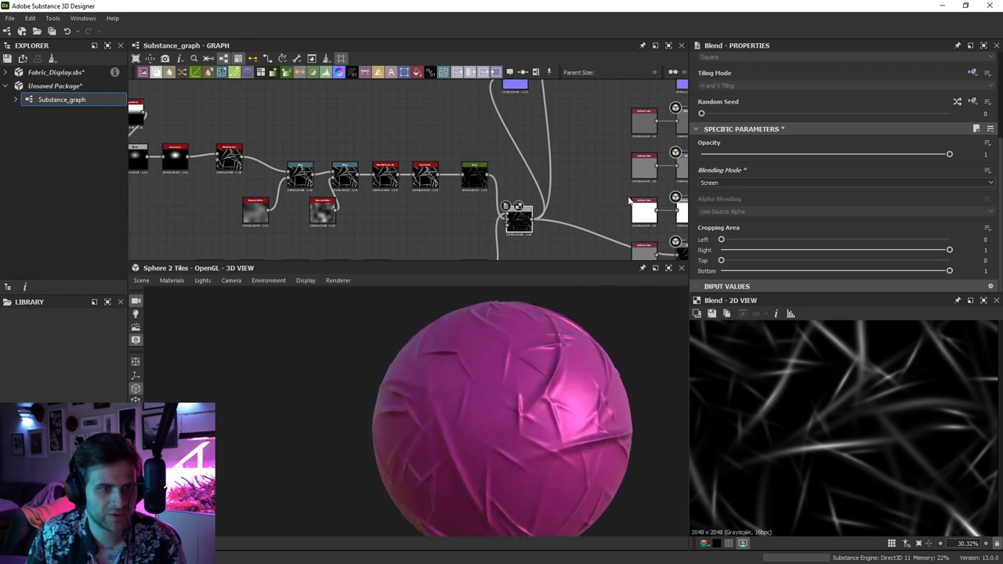
Lower the Blend node's Opacity to 0.28 and inspect the combined folds on the sphere
{"action": "left_click_drag", "start_coordinate": [867, 155], "coordinate": [771, 155]}
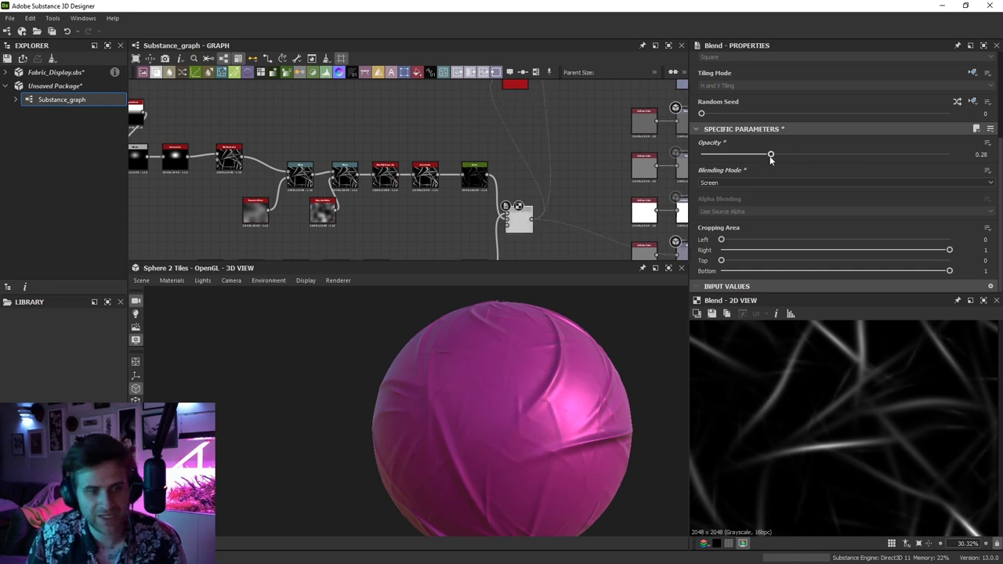
{"action": "left_click_drag", "start_coordinate": [575, 411], "coordinate": [520, 372]}
{"action": "scroll", "coordinate": [431, 420], "scroll_direction": "down", "scroll_amount": 3}
{"action": "scroll", "coordinate": [486, 399], "scroll_direction": "up", "scroll_amount": 3}
{"action": "scroll", "coordinate": [501, 374], "scroll_direction": "up", "scroll_amount": 2}
{"action": "scroll", "coordinate": [520, 363], "scroll_direction": "down", "scroll_amount": 1}
{"action": "scroll", "coordinate": [520, 363], "scroll_direction": "up", "scroll_amount": 2}
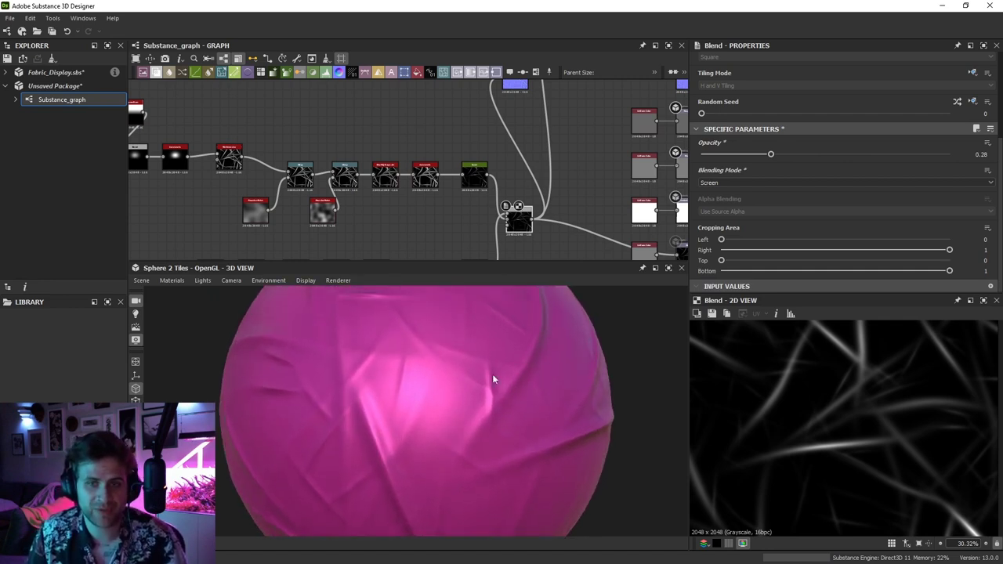
Set the Y Size of the second fold chain's Tile Generator to 0.54
{"action": "middle_click_drag", "start_coordinate": [378, 173], "coordinate": [503, 36]}
{"action": "scroll", "coordinate": [331, 155], "scroll_direction": "down", "scroll_amount": 1}
{"action": "scroll", "coordinate": [337, 138], "scroll_direction": "up", "scroll_amount": 2}
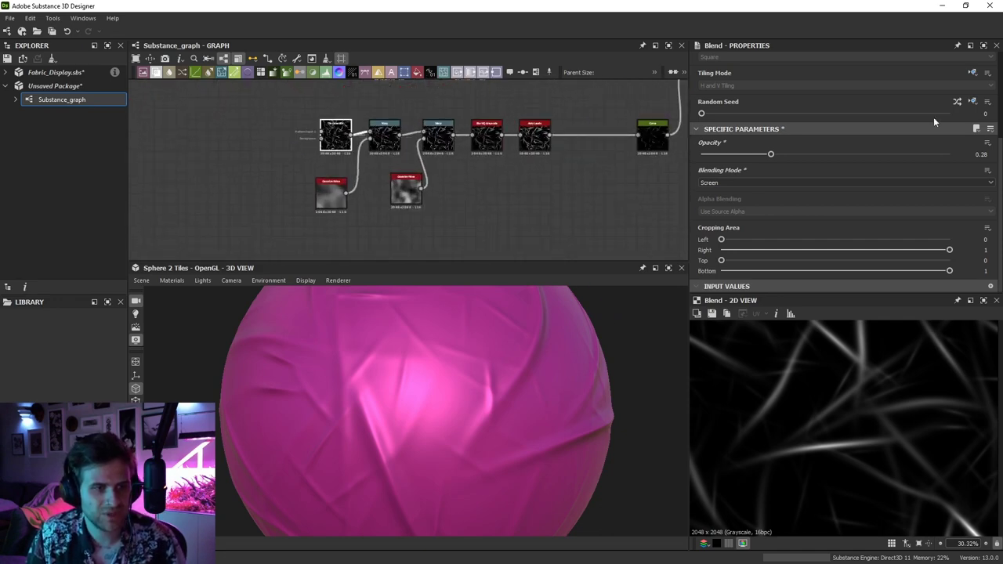
{"action": "scroll", "coordinate": [848, 188], "scroll_direction": "down", "scroll_amount": 5}
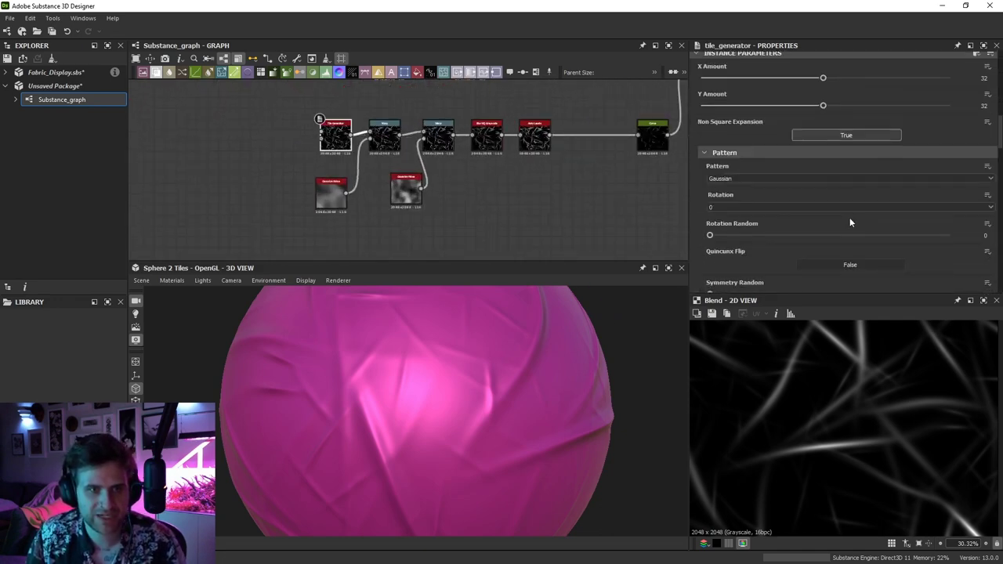
{"action": "scroll", "coordinate": [851, 215], "scroll_direction": "down", "scroll_amount": 5}
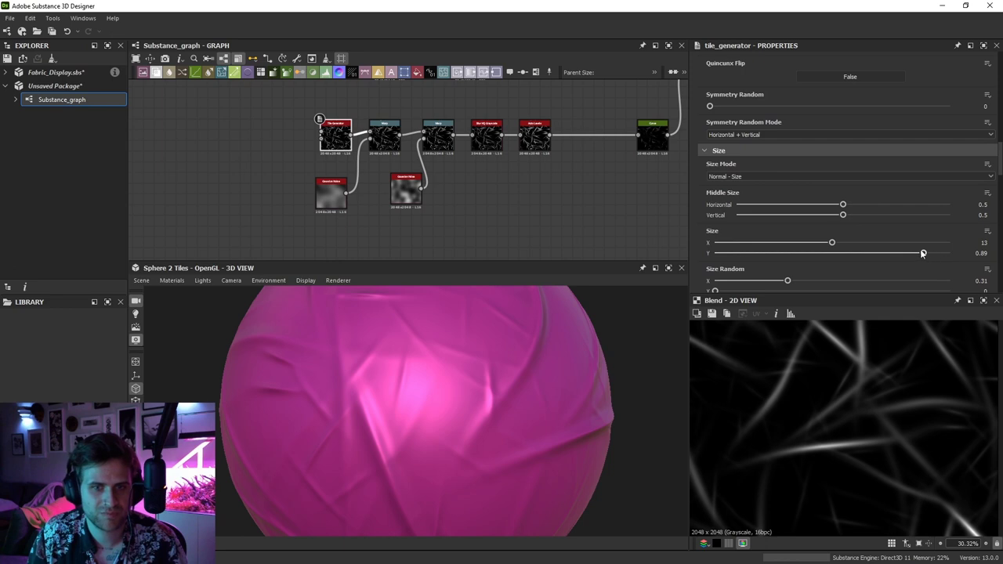
{"action": "left_click_drag", "start_coordinate": [911, 253], "coordinate": [842, 250]}
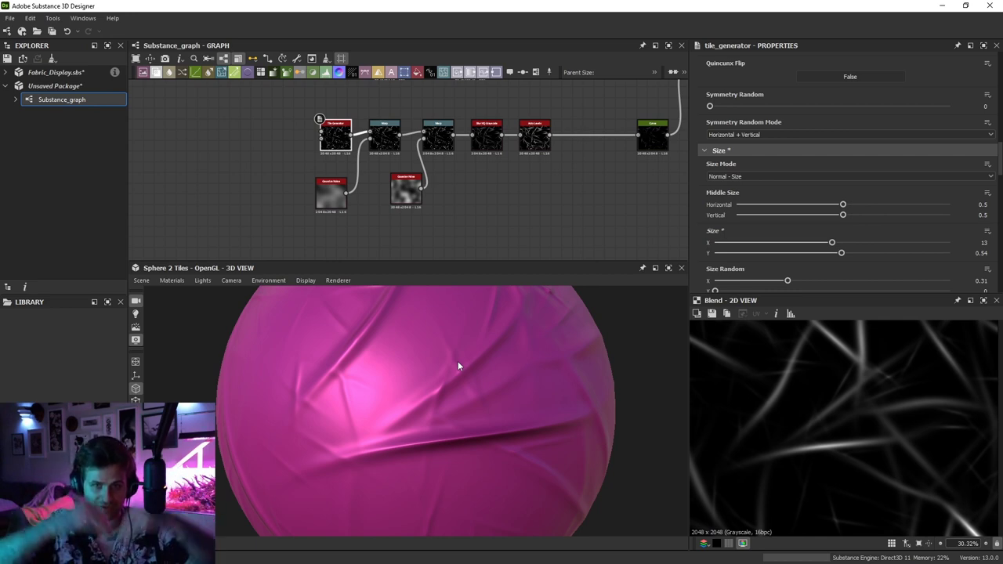
Duplicate the second fold chain, from Tile Generator to Auto Levels with both Gaussian Noise nodes, and place the copy beneath the original
{"action": "left_click_drag", "start_coordinate": [326, 202], "coordinate": [328, 197]}
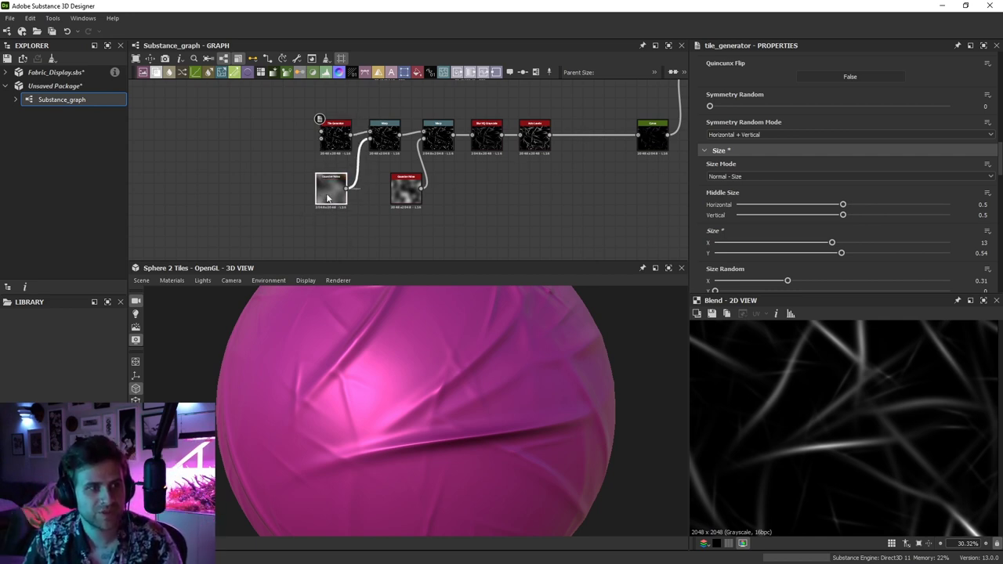
{"action": "left_click_drag", "start_coordinate": [294, 112], "coordinate": [543, 201]}
{"action": "key", "text": "ctrl+c"}
{"action": "middle_click_drag", "start_coordinate": [520, 227], "coordinate": [503, 159]}
{"action": "key", "text": "ctrl+v"}
{"action": "middle_click_drag", "start_coordinate": [454, 135], "coordinate": [473, 175]}
{"action": "left_click_drag", "start_coordinate": [442, 185], "coordinate": [446, 221]}
{"action": "left_click", "coordinate": [339, 221]}
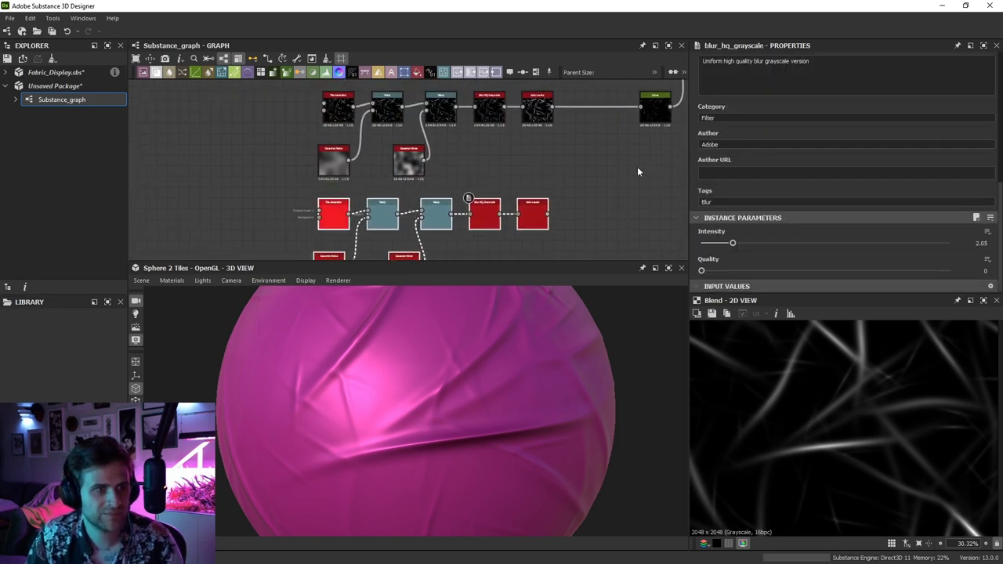
Change the Random Seed of the copied Tile Generator and preview the copied chain's Auto Levels node
{"action": "scroll", "coordinate": [804, 132], "scroll_direction": "up", "scroll_amount": 6}
{"action": "left_click", "coordinate": [737, 153]}
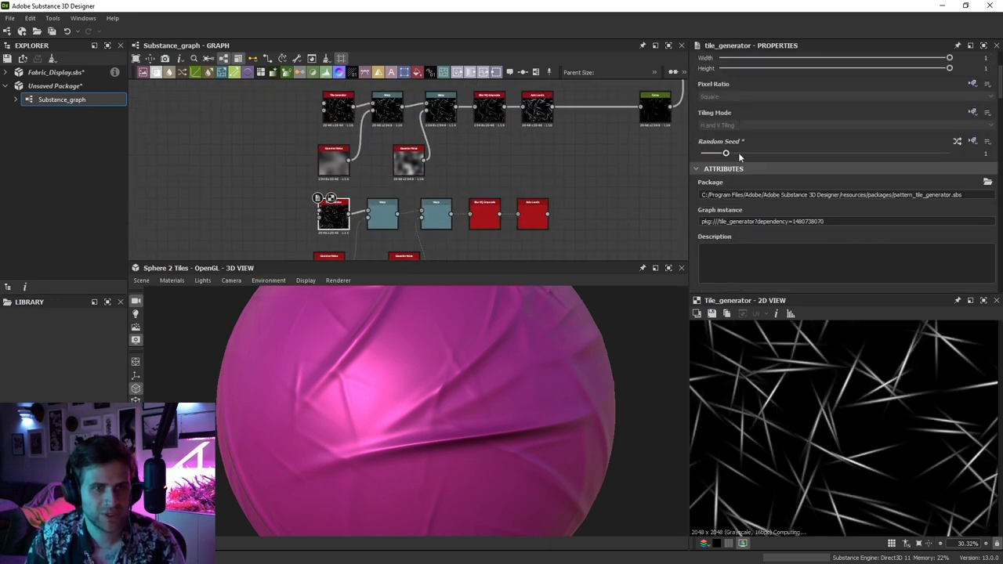
{"action": "left_click", "coordinate": [738, 153]}
{"action": "middle_click_drag", "start_coordinate": [537, 255], "coordinate": [495, 254]}
{"action": "double_click", "coordinate": [494, 222]}
{"action": "middle_click_drag", "start_coordinate": [641, 168], "coordinate": [562, 189]}
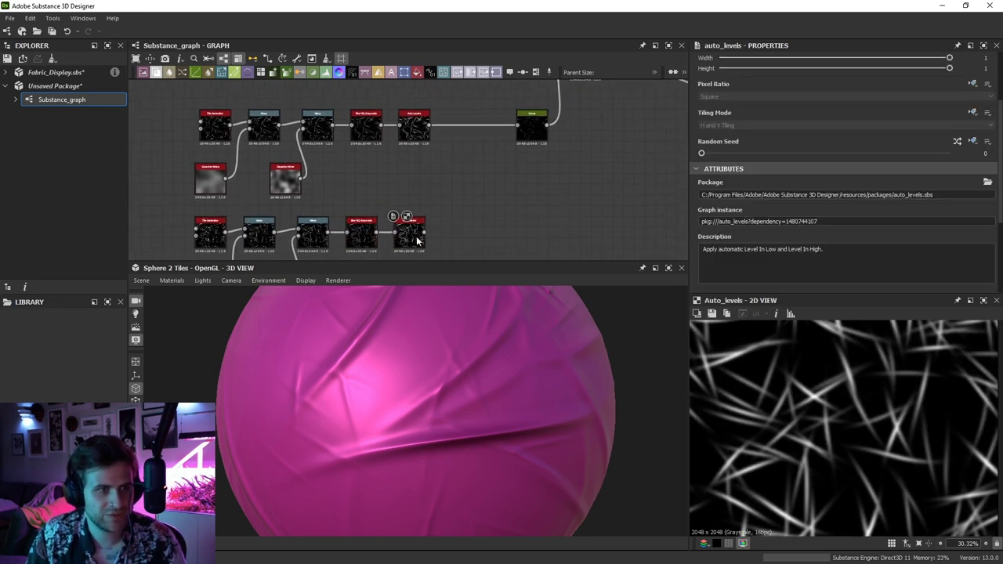
Copy the second chain's Curve node, connect it after the copied Auto Levels node and preview its output
{"action": "key", "text": "ctrl+v"}
{"action": "key", "text": "ctrl+z"}
{"action": "left_click", "coordinate": [533, 133]}
{"action": "key", "text": "ctrl+c"}
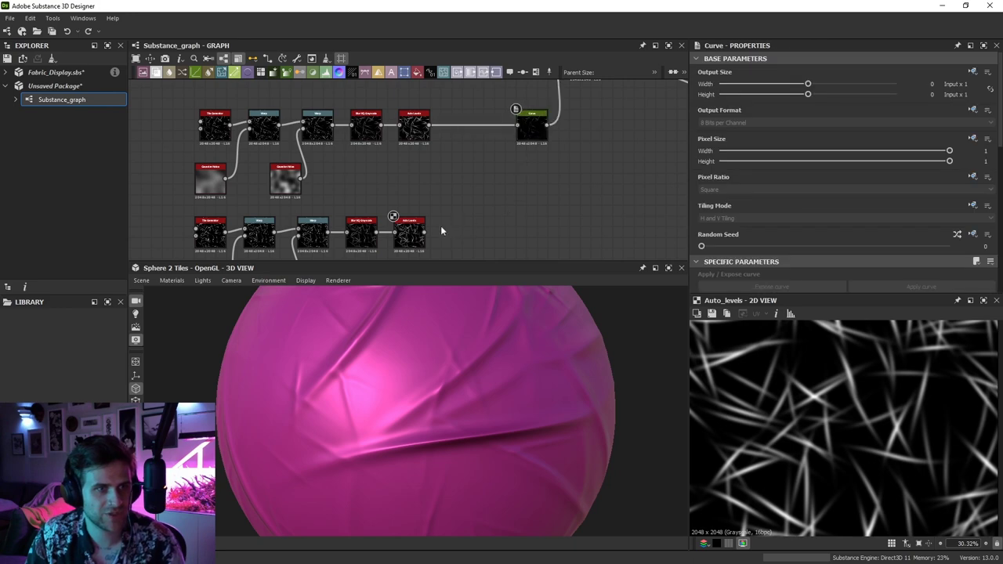
{"action": "key", "text": "ctrl+v"}
{"action": "left_click_drag", "start_coordinate": [425, 232], "coordinate": [394, 168]}
{"action": "left_click_drag", "start_coordinate": [412, 170], "coordinate": [518, 233]}
{"action": "double_click", "coordinate": [518, 233]}
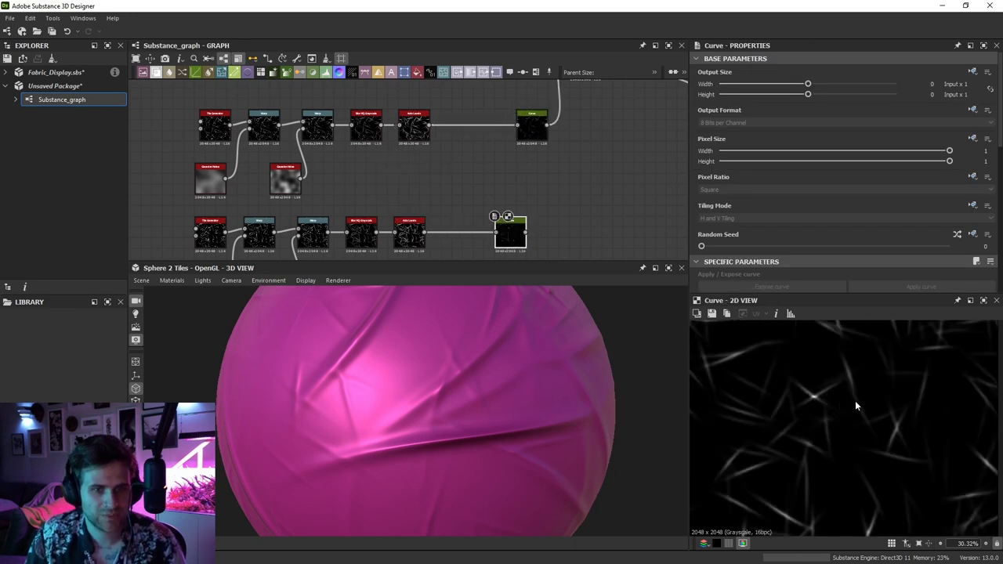
Preview the Screen Blend node, then add a Levels node and connect the Blend output to it
{"action": "middle_click_drag", "start_coordinate": [608, 130], "coordinate": [533, 174]}
{"action": "key", "text": "space"}
{"action": "left_click", "coordinate": [593, 203]}
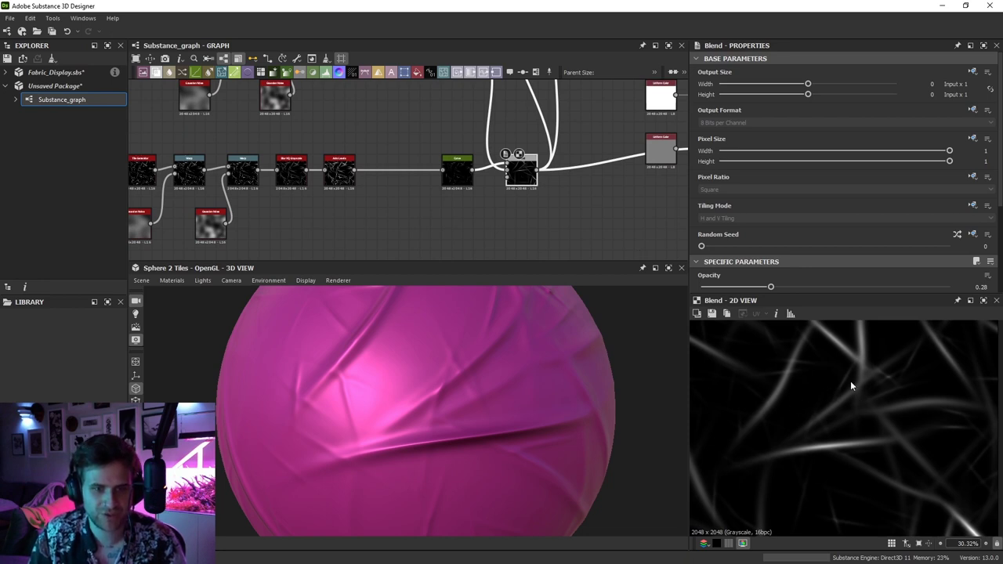
{"action": "scroll", "coordinate": [830, 371], "scroll_direction": "up", "scroll_amount": 2}
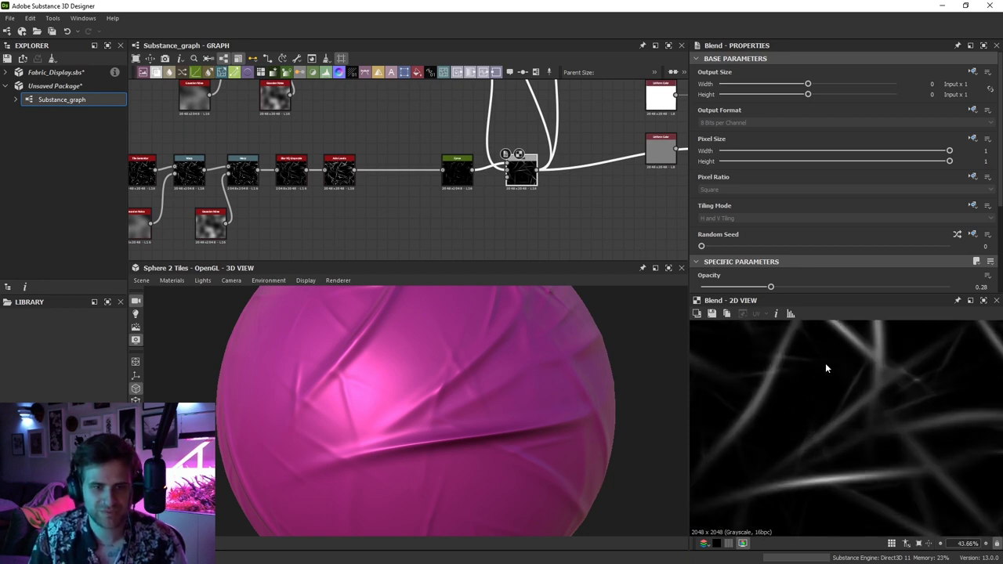
{"action": "left_click", "coordinate": [531, 233]}
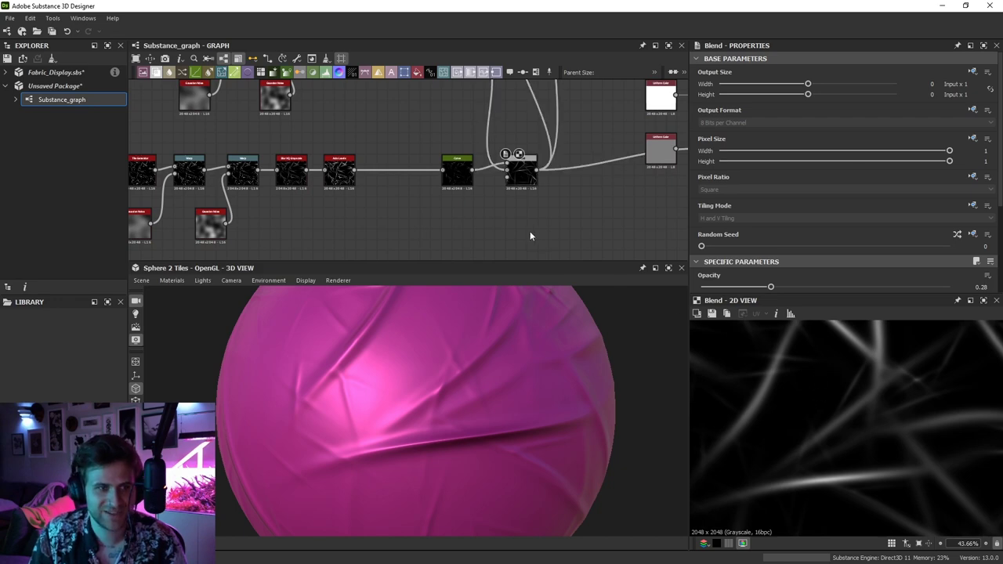
{"action": "key", "text": "space"}
{"action": "type", "text": "lev"}
{"action": "key", "text": "Return"}
{"action": "left_click_drag", "start_coordinate": [537, 170], "coordinate": [538, 234]}
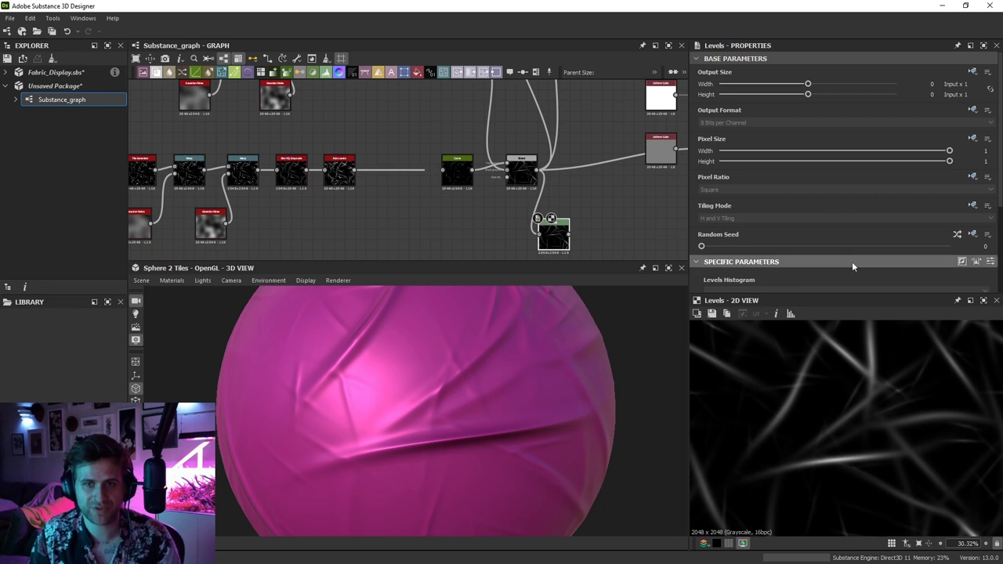
Raise the Levels node's low output to a mid-dark grey and place the node beneath the Screen Blend
{"action": "scroll", "coordinate": [831, 212], "scroll_direction": "down", "scroll_amount": 3}
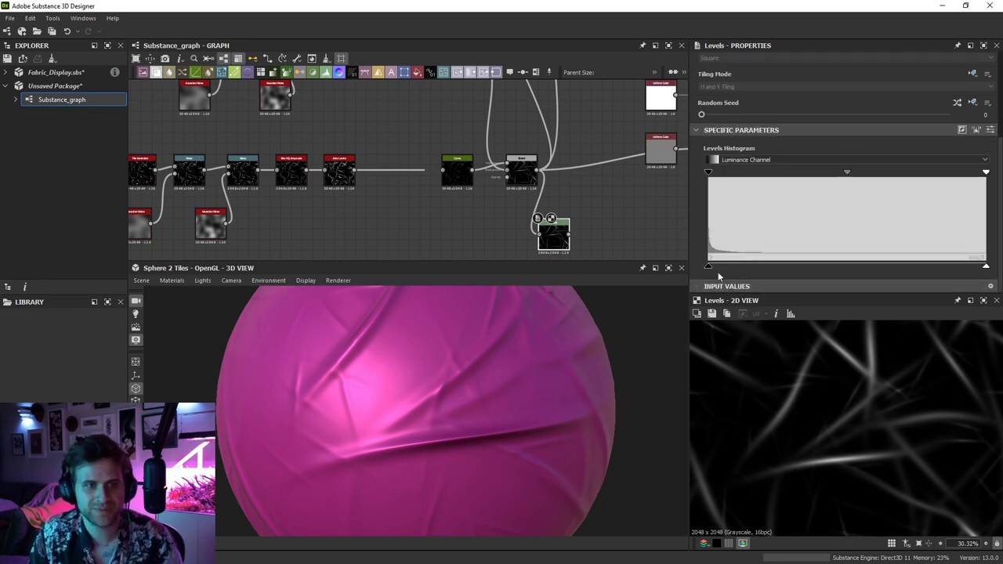
{"action": "left_click_drag", "start_coordinate": [710, 267], "coordinate": [802, 271]}
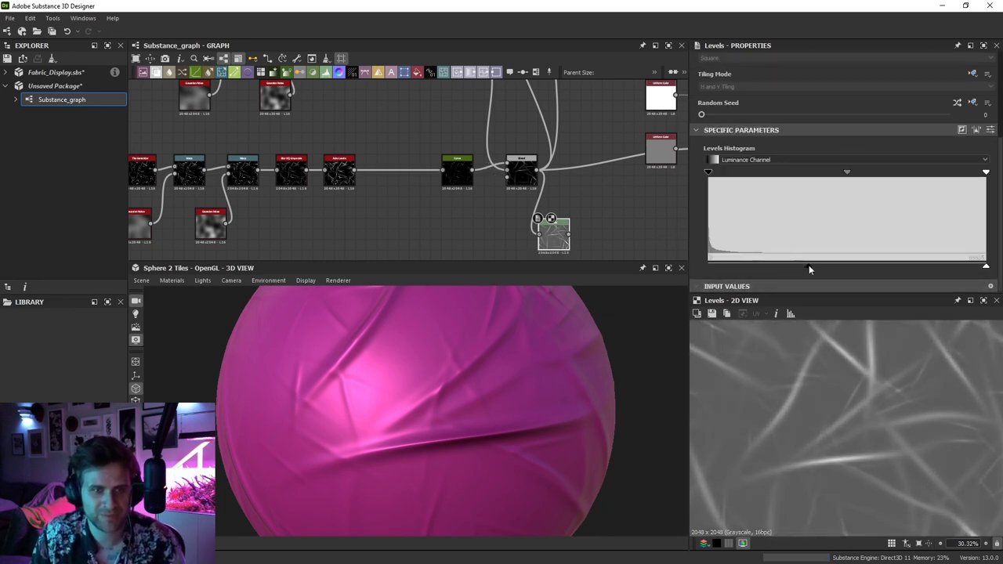
{"action": "scroll", "coordinate": [586, 251], "scroll_direction": "down", "scroll_amount": 1}
{"action": "left_click_drag", "start_coordinate": [566, 242], "coordinate": [543, 229]}
{"action": "middle_click_drag", "start_coordinate": [545, 194], "coordinate": [547, 181]}
Add another Blend node with the third chain's Curve as foreground and the Levels output as background
{"action": "scroll", "coordinate": [547, 182], "scroll_direction": "up", "scroll_amount": 1}
{"action": "right_click", "coordinate": [573, 183]}
{"action": "left_click", "coordinate": [600, 219]}
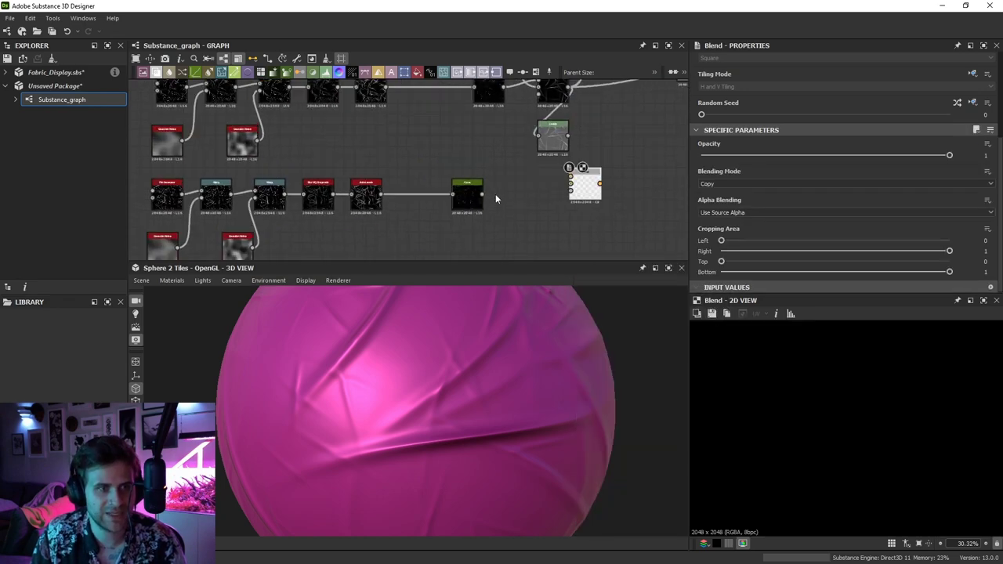
{"action": "left_click_drag", "start_coordinate": [483, 194], "coordinate": [585, 197]}
Set the new Blend to Subtract at 0.14 Opacity and reroute the Screen Blend's outgoing material links to its output
{"action": "left_click", "coordinate": [715, 184]}
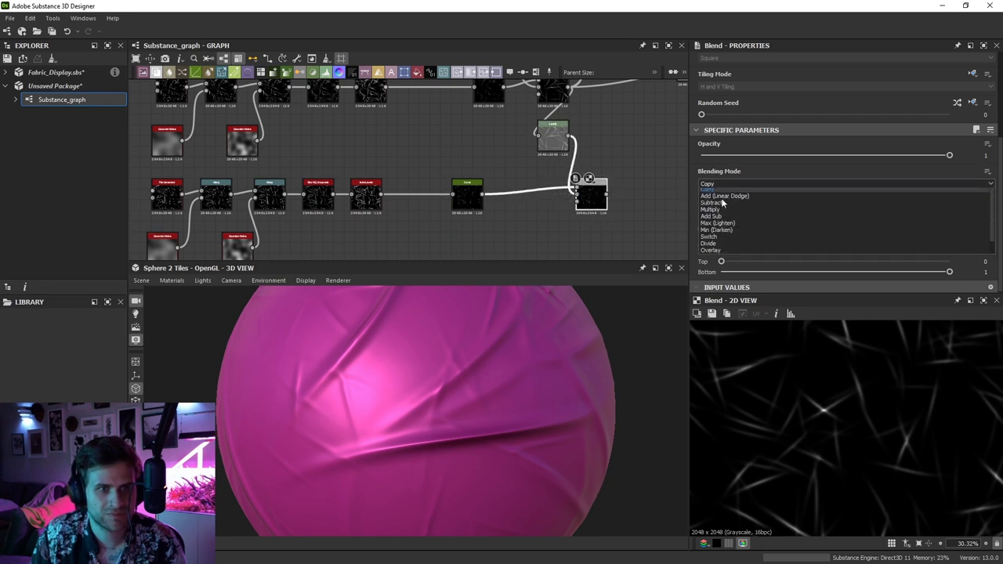
{"action": "left_click", "coordinate": [719, 206]}
{"action": "scroll", "coordinate": [859, 381], "scroll_direction": "up", "scroll_amount": 4}
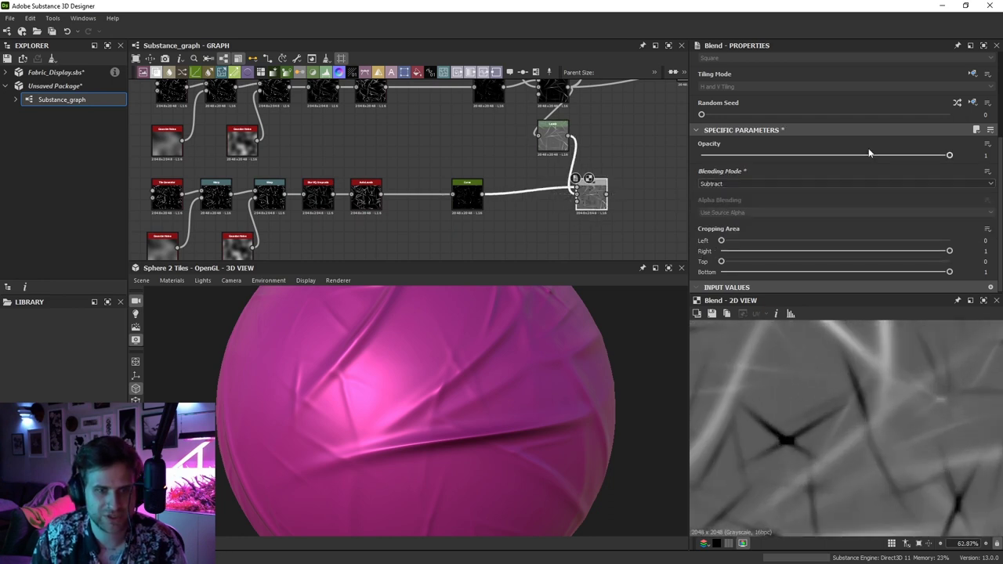
{"action": "left_click_drag", "start_coordinate": [879, 153], "coordinate": [738, 156]}
{"action": "left_click_drag", "start_coordinate": [734, 162], "coordinate": [736, 161]}
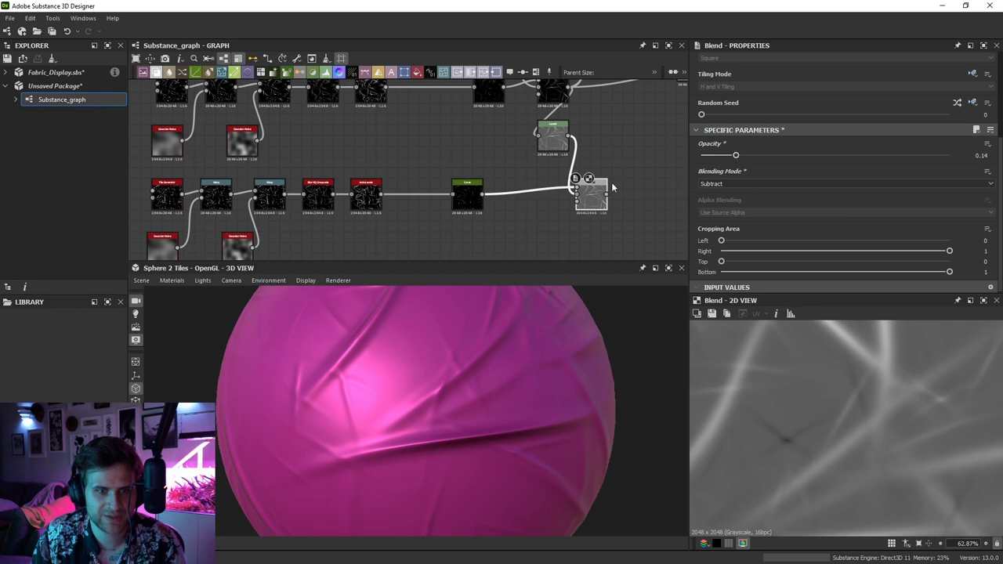
{"action": "scroll", "coordinate": [600, 168], "scroll_direction": "down", "scroll_amount": 2}
{"action": "left_click_drag", "start_coordinate": [579, 109], "coordinate": [602, 184], "text": "shift"}
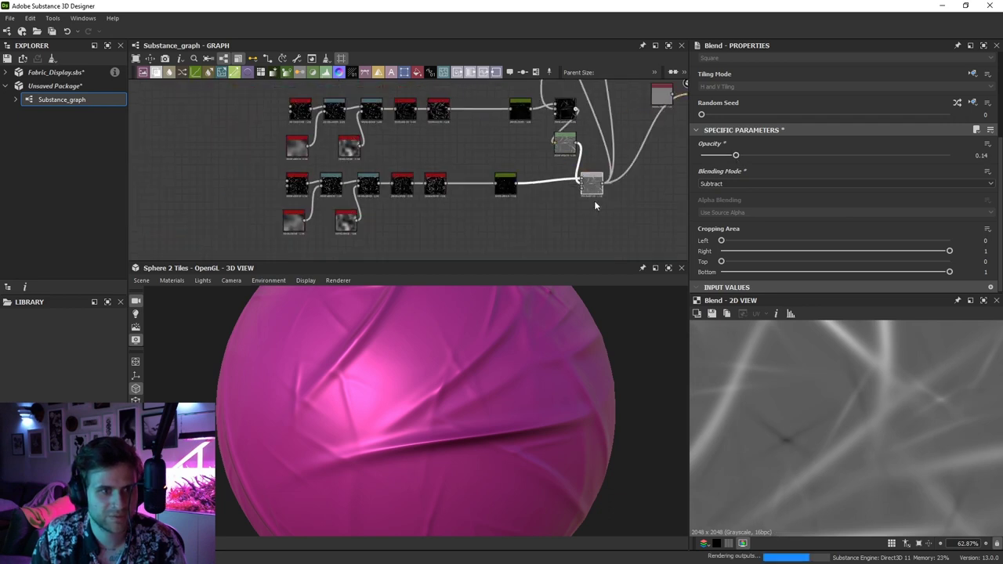
Examine the subtracted folds on the sphere from several angles and distances
{"action": "left_click_drag", "start_coordinate": [504, 396], "coordinate": [454, 387]}
{"action": "scroll", "coordinate": [474, 390], "scroll_direction": "down", "scroll_amount": 3}
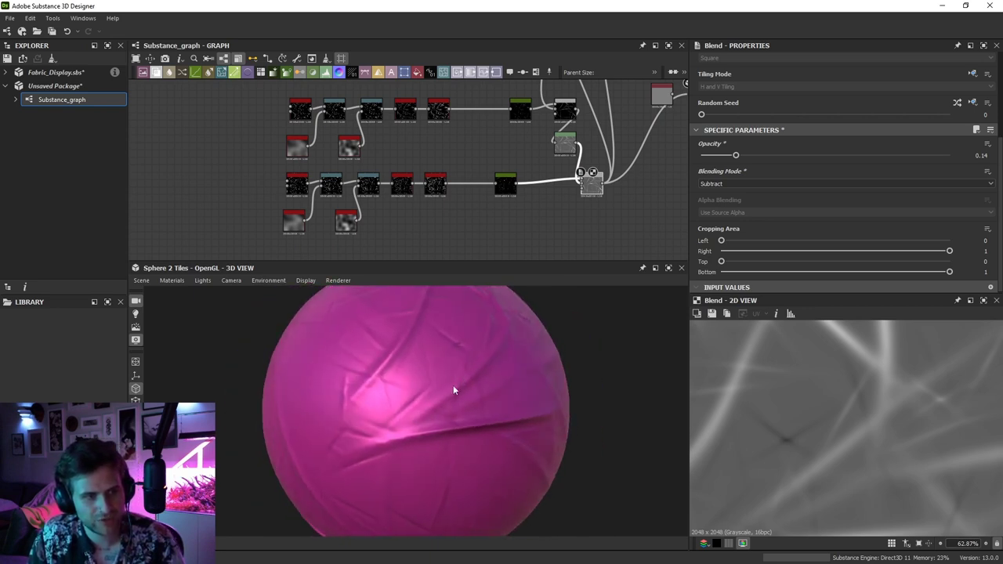
{"action": "scroll", "coordinate": [381, 445], "scroll_direction": "up", "scroll_amount": 2}
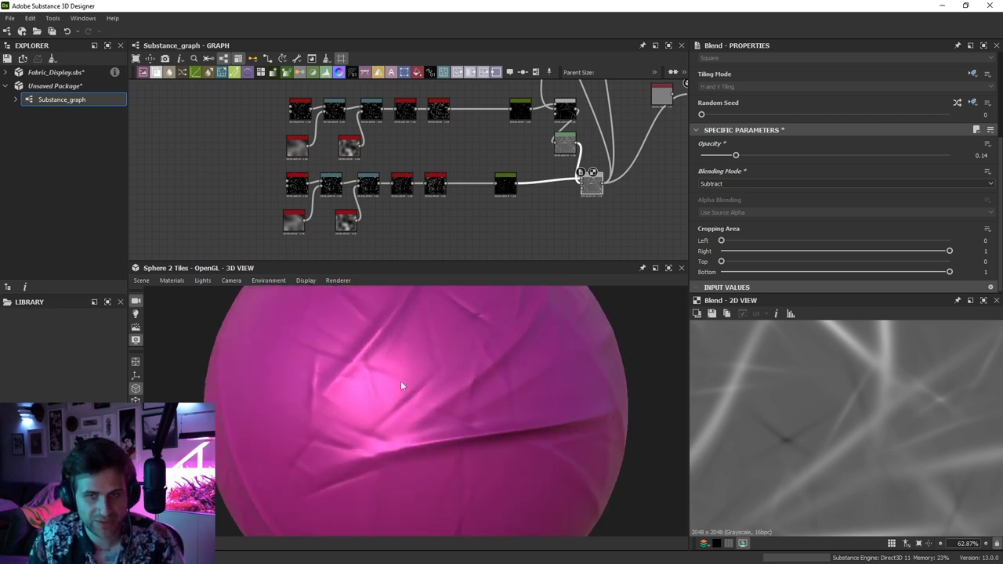
{"action": "scroll", "coordinate": [473, 414], "scroll_direction": "up", "scroll_amount": 1}
{"action": "left_click_drag", "start_coordinate": [445, 420], "coordinate": [469, 419]}
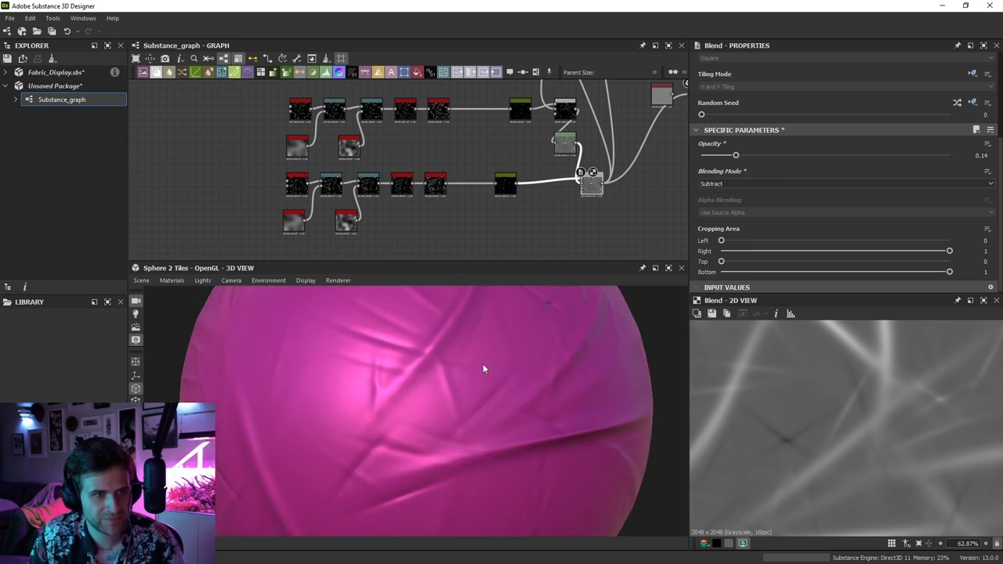
{"action": "left_click_drag", "start_coordinate": [483, 368], "coordinate": [524, 388]}
{"action": "scroll", "coordinate": [470, 376], "scroll_direction": "up", "scroll_amount": 2}
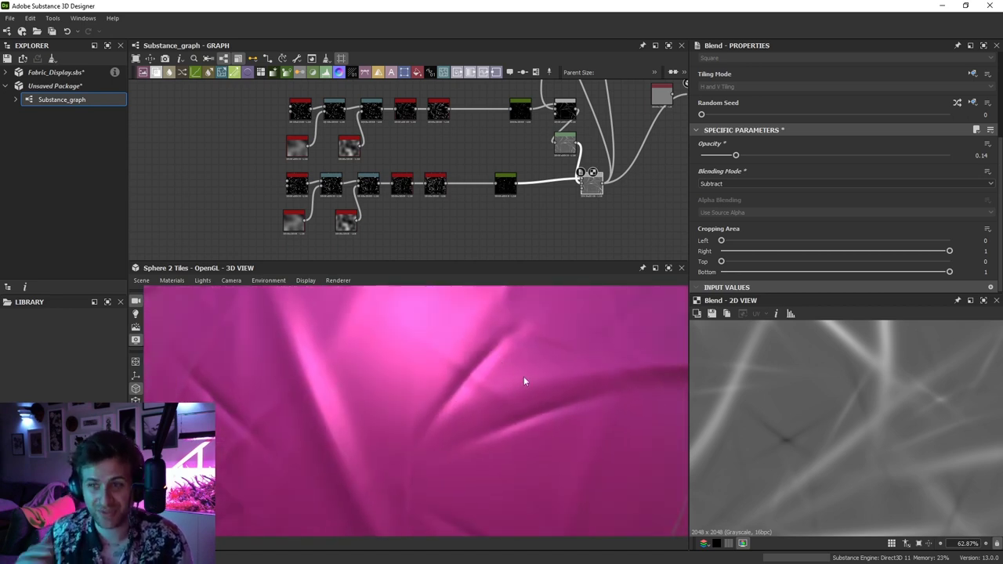
{"action": "left_click_drag", "start_coordinate": [524, 381], "coordinate": [459, 329]}
{"action": "scroll", "coordinate": [493, 385], "scroll_direction": "down", "scroll_amount": 4}
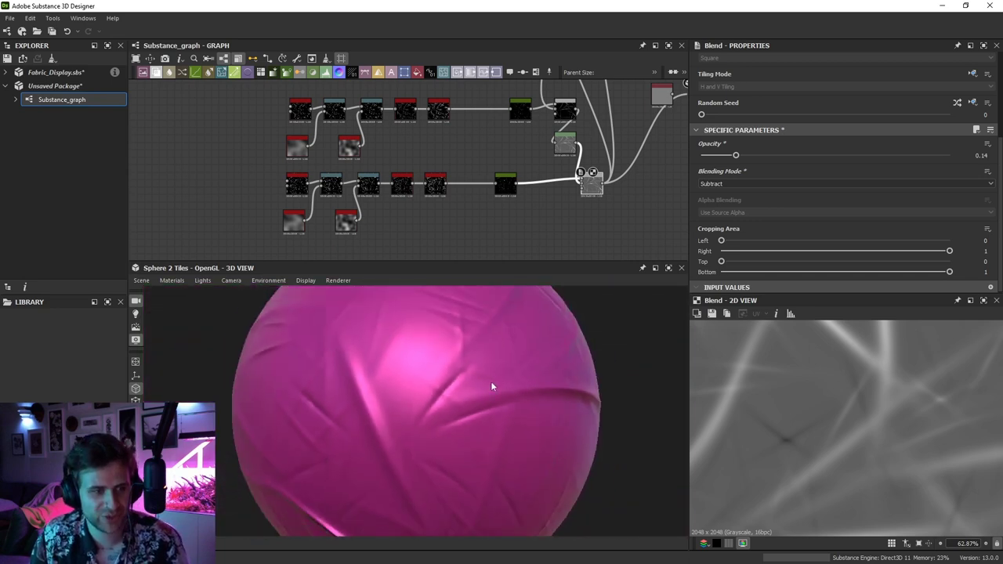
{"action": "left_click_drag", "start_coordinate": [493, 385], "coordinate": [494, 454]}
{"action": "scroll", "coordinate": [517, 402], "scroll_direction": "down", "scroll_amount": 1}
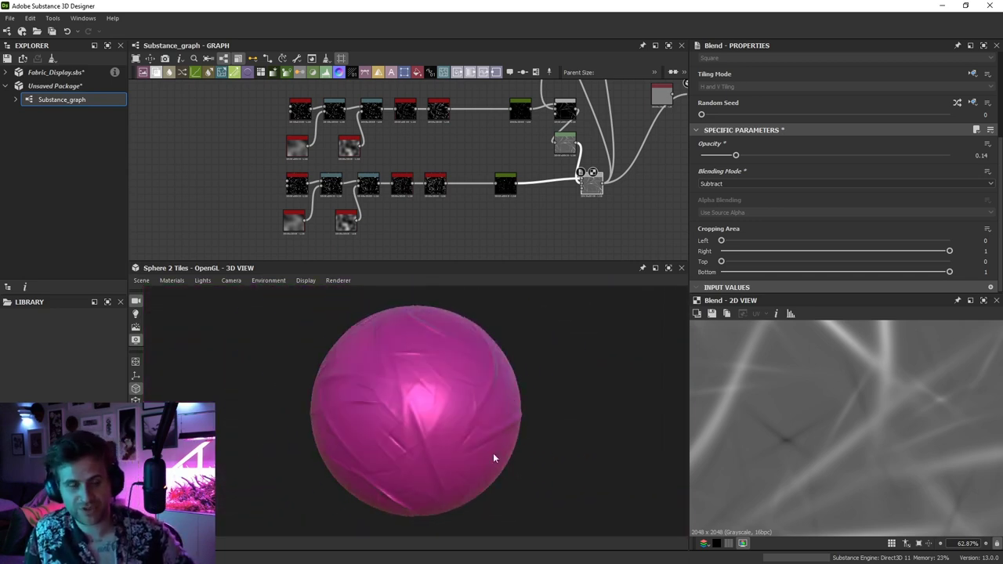
Move all three fold chains with their Blend and Levels nodes together, clear of the material output nodes
{"action": "middle_click_drag", "start_coordinate": [450, 137], "coordinate": [435, 179]}
{"action": "scroll", "coordinate": [436, 178], "scroll_direction": "down", "scroll_amount": 2}
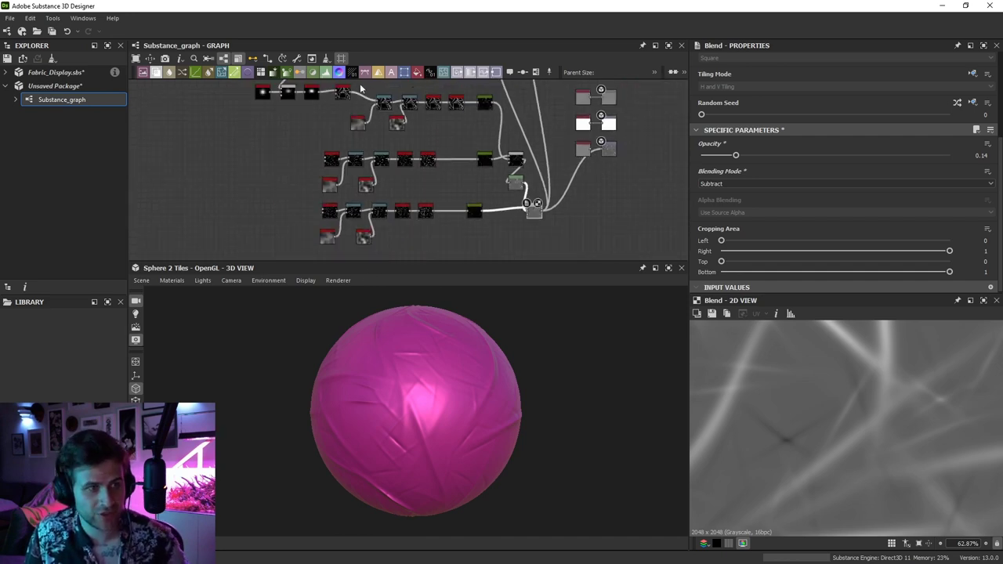
{"action": "middle_click_drag", "start_coordinate": [377, 155], "coordinate": [410, 212]}
{"action": "left_click_drag", "start_coordinate": [290, 118], "coordinate": [385, 204]}
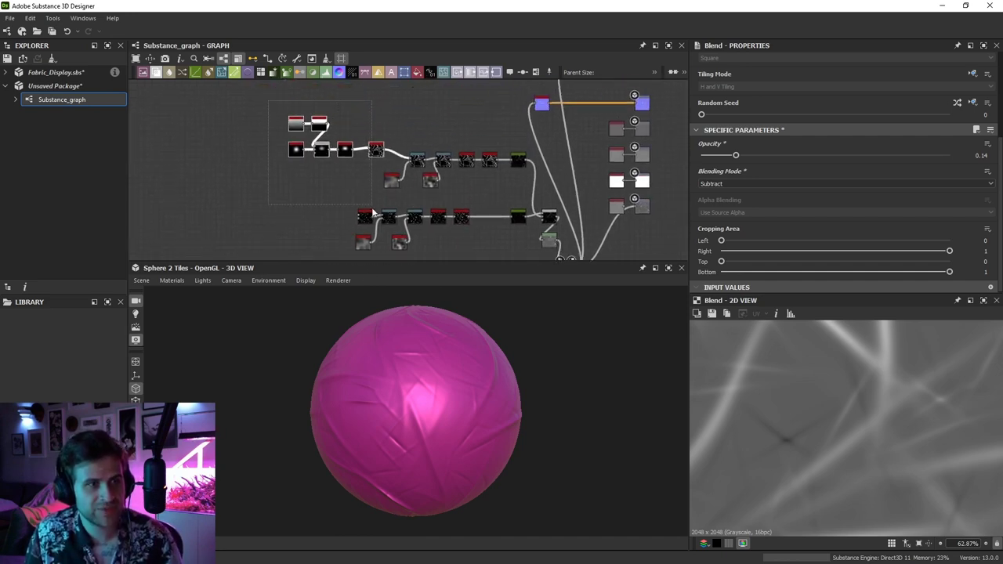
{"action": "scroll", "coordinate": [341, 187], "scroll_direction": "down", "scroll_amount": 3}
{"action": "middle_click_drag", "start_coordinate": [340, 186], "coordinate": [345, 161]}
{"action": "left_click_drag", "start_coordinate": [273, 110], "coordinate": [411, 233]}
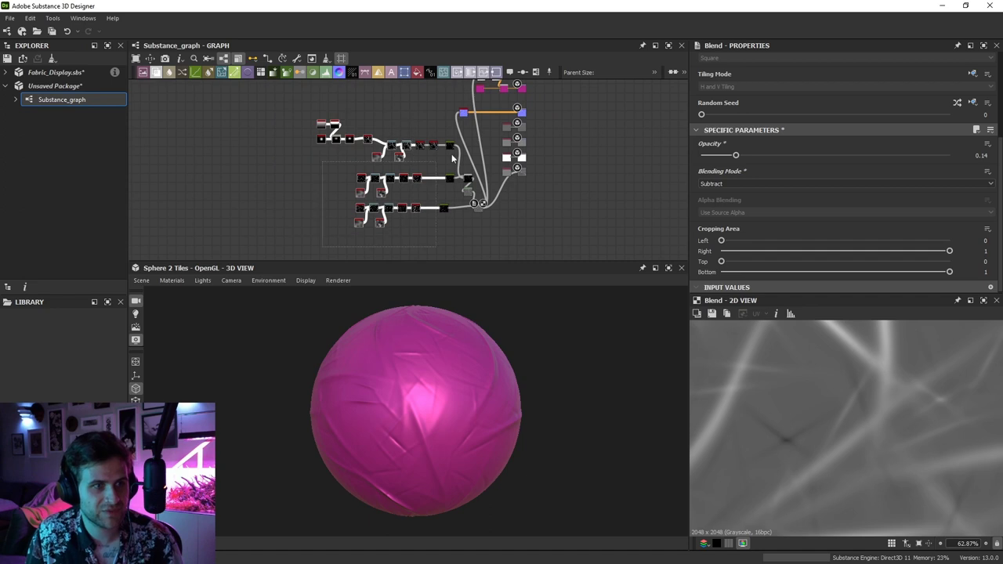
{"action": "left_click_drag", "start_coordinate": [452, 158], "coordinate": [476, 145]}
{"action": "left_click_drag", "start_coordinate": [482, 208], "coordinate": [403, 135]}
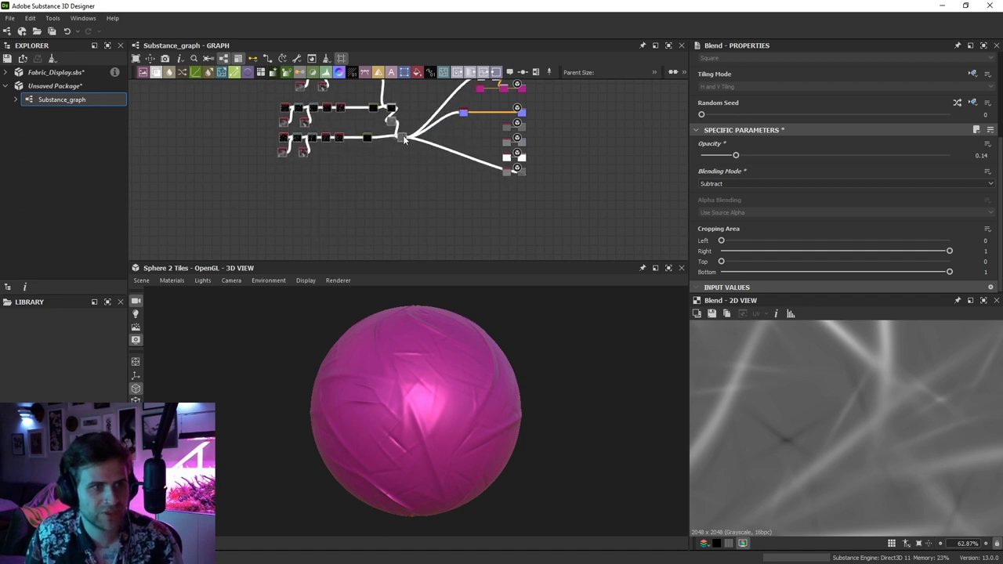
{"action": "scroll", "coordinate": [383, 138], "scroll_direction": "up", "scroll_amount": 2}
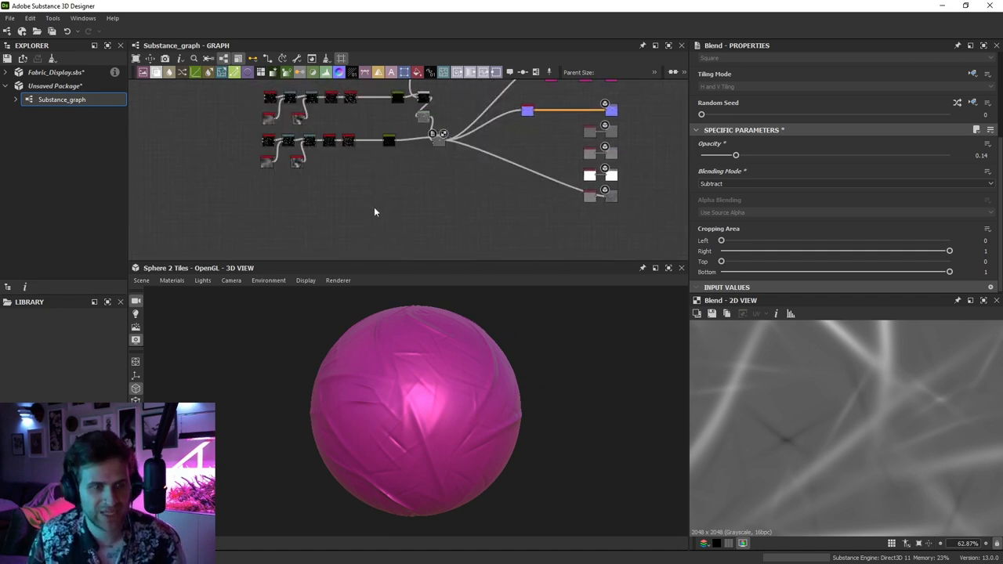
Add a Plasma noise node in the empty graph area beneath the fold chains
{"action": "key", "text": "space"}
{"action": "type", "text": "plas"}
{"action": "left_click", "coordinate": [412, 232]}
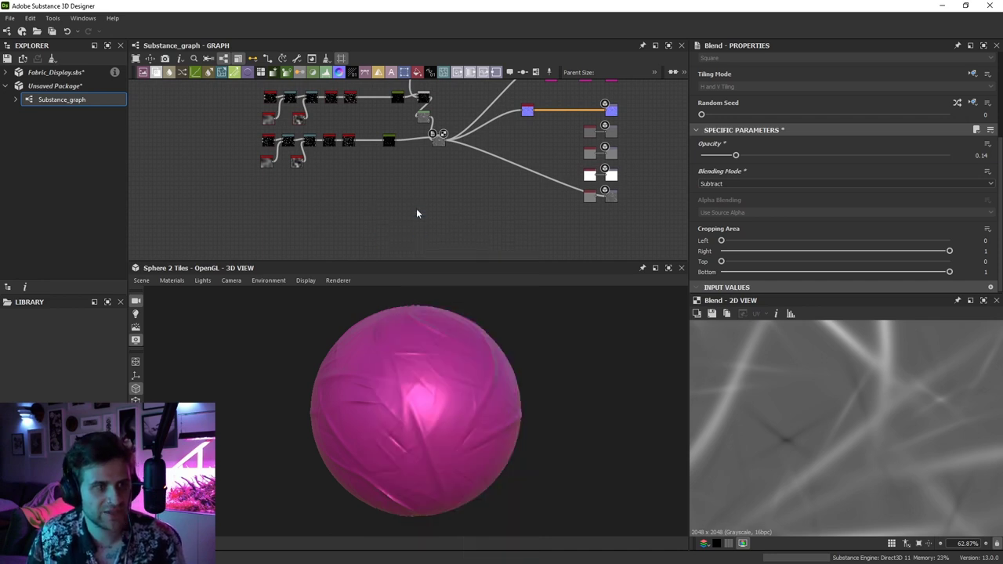
{"action": "scroll", "coordinate": [412, 196], "scroll_direction": "up", "scroll_amount": 2}
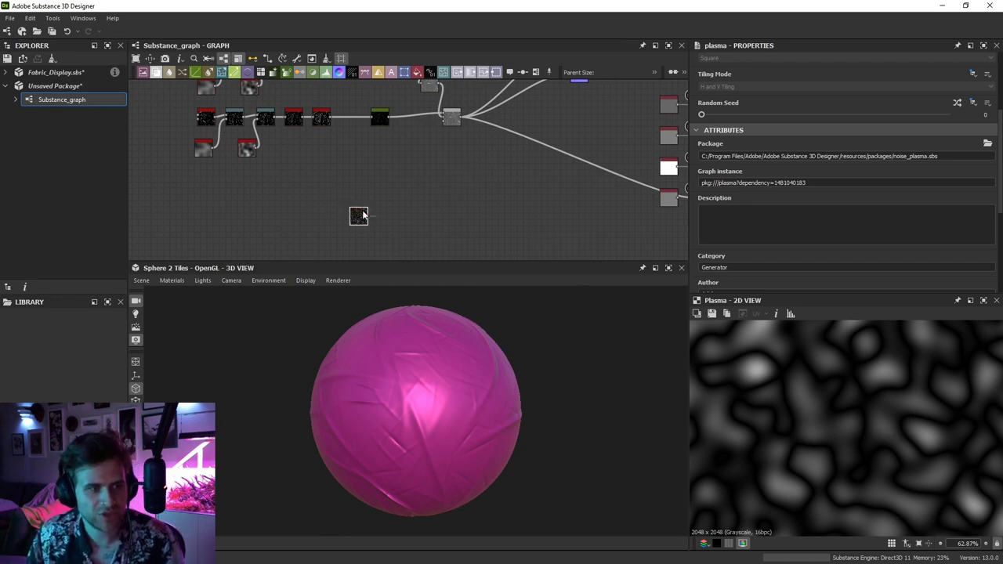
Add an Invert Grayscale node after the Plasma and reroute the final Blend's outgoing material links to its output
{"action": "key", "text": "space"}
{"action": "type", "text": "inver"}
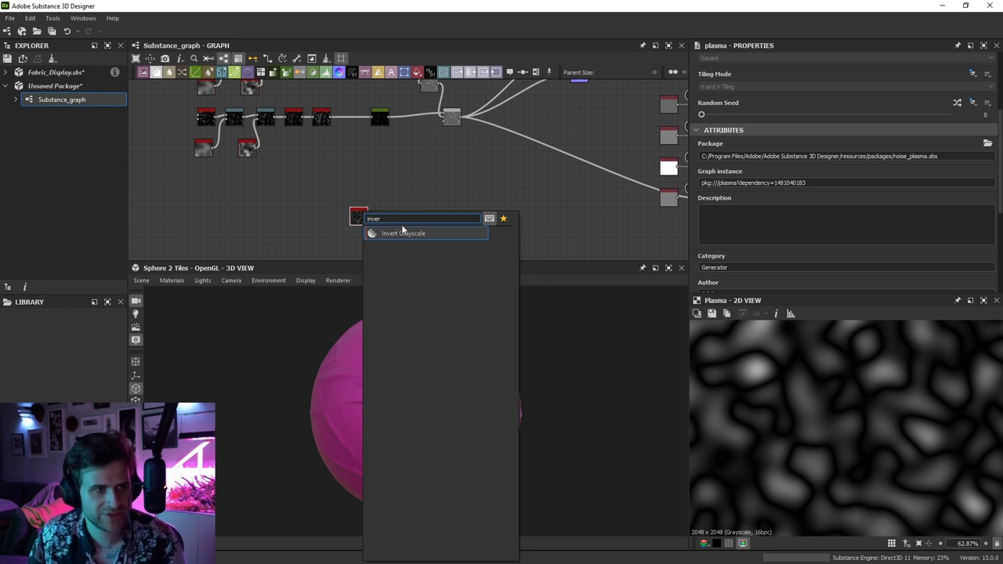
{"action": "left_click", "coordinate": [403, 233]}
{"action": "scroll", "coordinate": [882, 470], "scroll_direction": "up", "scroll_amount": 1}
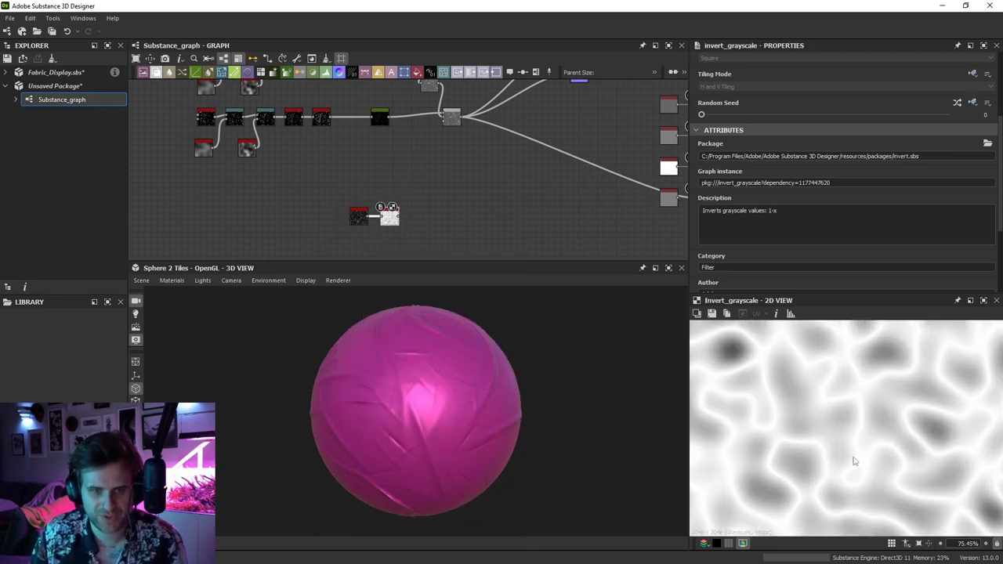
{"action": "scroll", "coordinate": [400, 225], "scroll_direction": "up", "scroll_amount": 1}
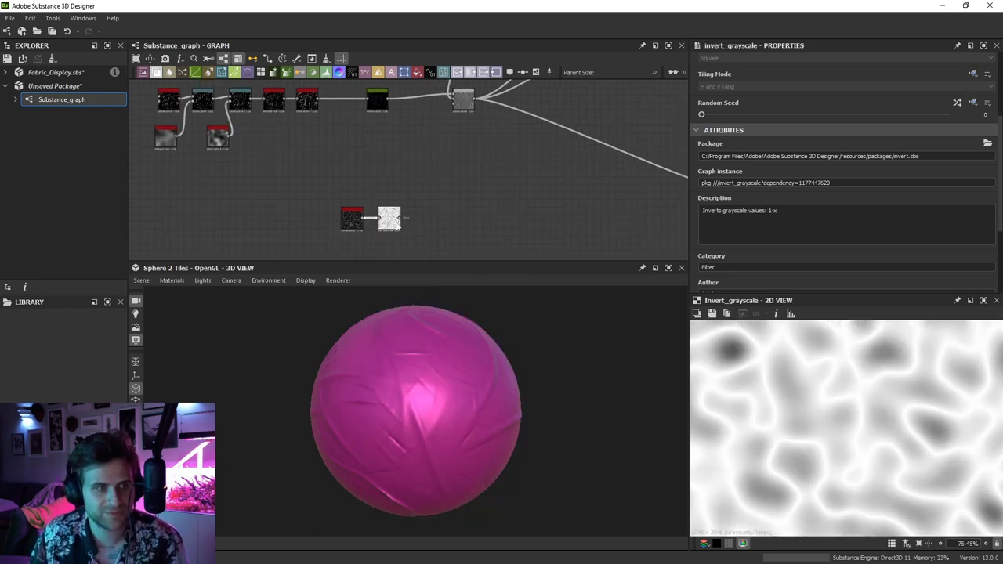
{"action": "middle_click_drag", "start_coordinate": [451, 113], "coordinate": [440, 132]}
{"action": "left_click_drag", "start_coordinate": [466, 119], "coordinate": [391, 236], "text": "shift"}
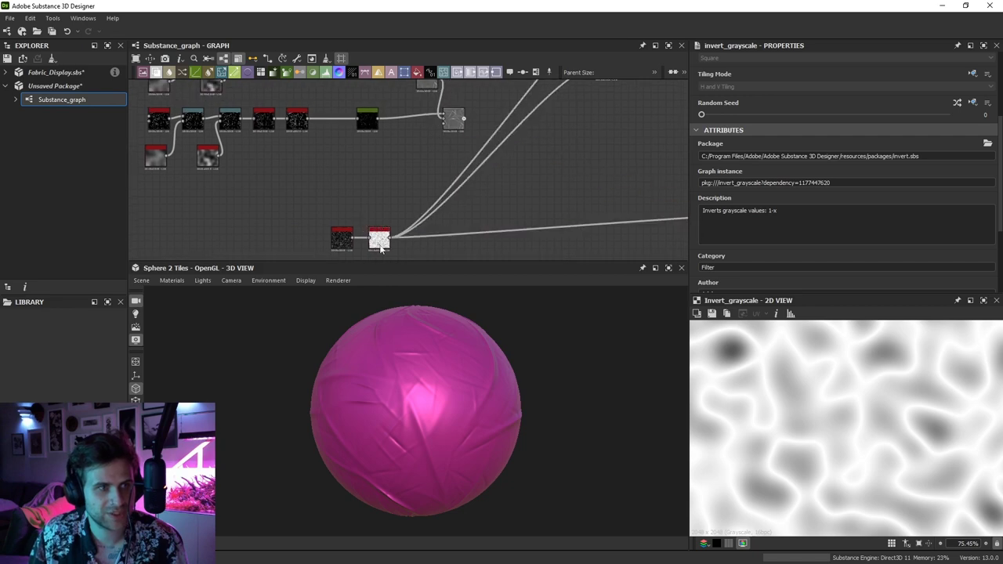
Set the Plasma noise's Scale to 13
{"action": "scroll", "coordinate": [378, 239], "scroll_direction": "up", "scroll_amount": 2}
{"action": "middle_click_drag", "start_coordinate": [377, 241], "coordinate": [375, 188]}
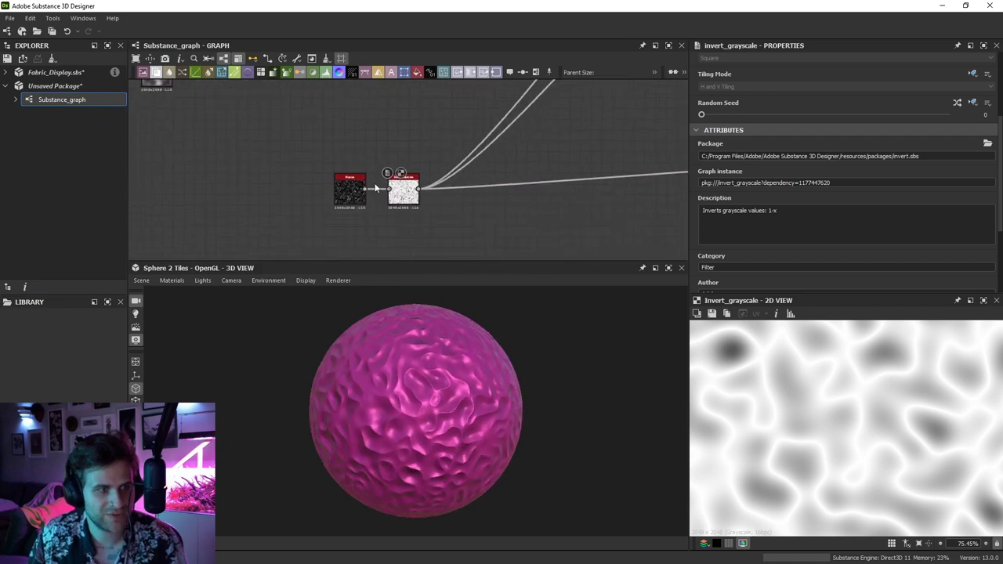
{"action": "double_click", "coordinate": [357, 191]}
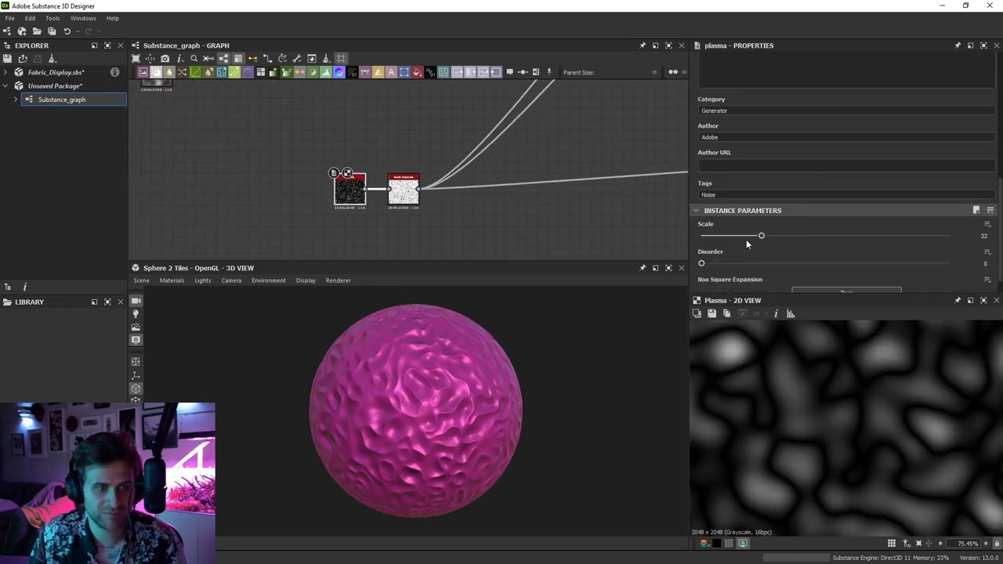
{"action": "left_click_drag", "start_coordinate": [758, 236], "coordinate": [725, 236]}
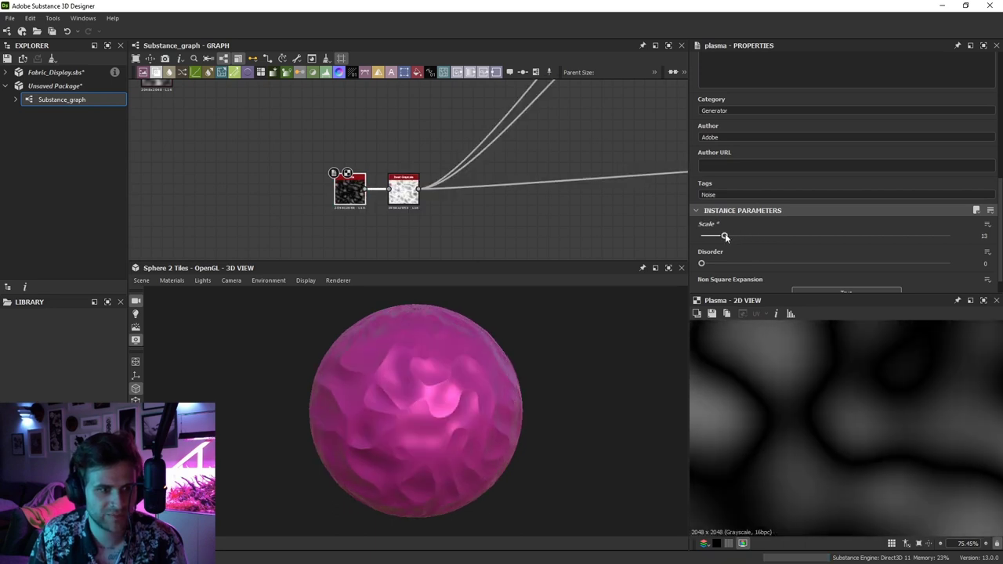
{"action": "scroll", "coordinate": [449, 349], "scroll_direction": "up", "scroll_amount": 2}
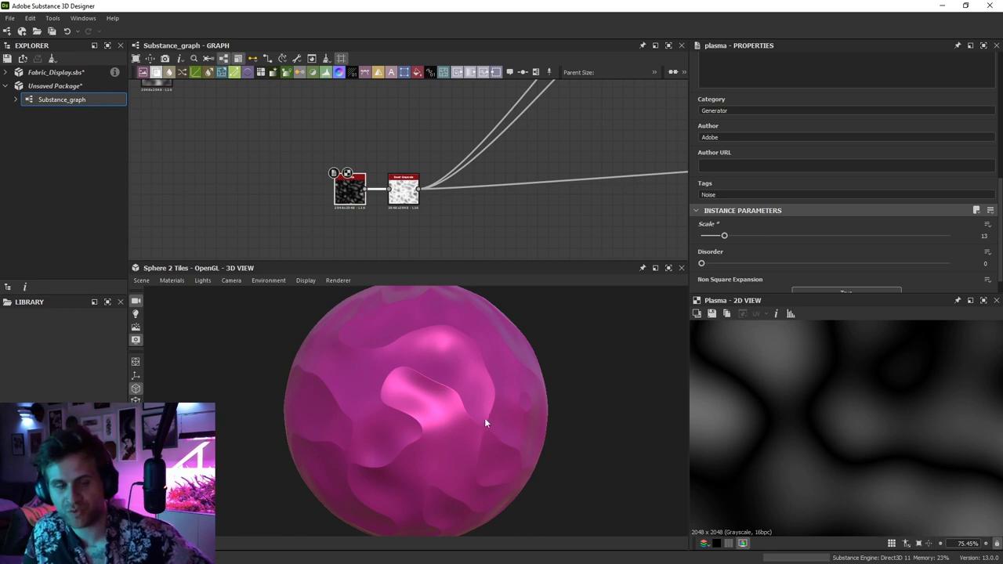
Add a Blur HQ Grayscale after the Invert Grayscale with Intensity 1.92 and move the material links to its output
{"action": "scroll", "coordinate": [498, 179], "scroll_direction": "up", "scroll_amount": 1}
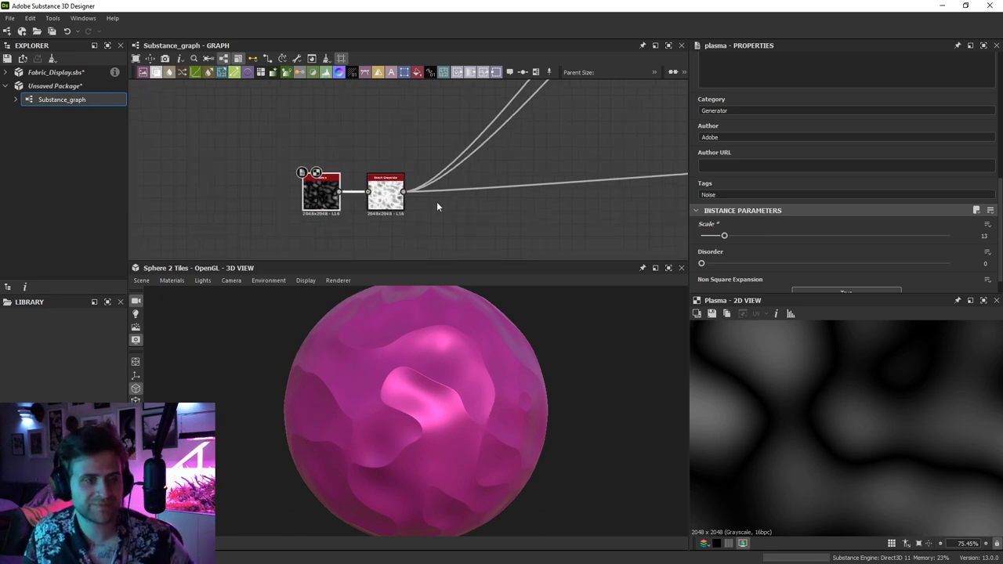
{"action": "key", "text": "space"}
{"action": "type", "text": "blur"}
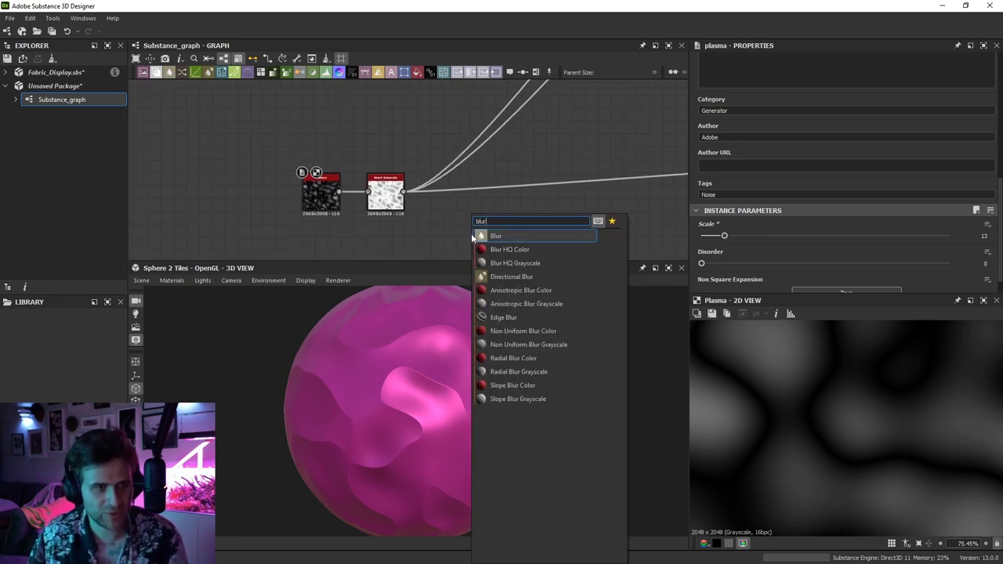
{"action": "left_click", "coordinate": [511, 264]}
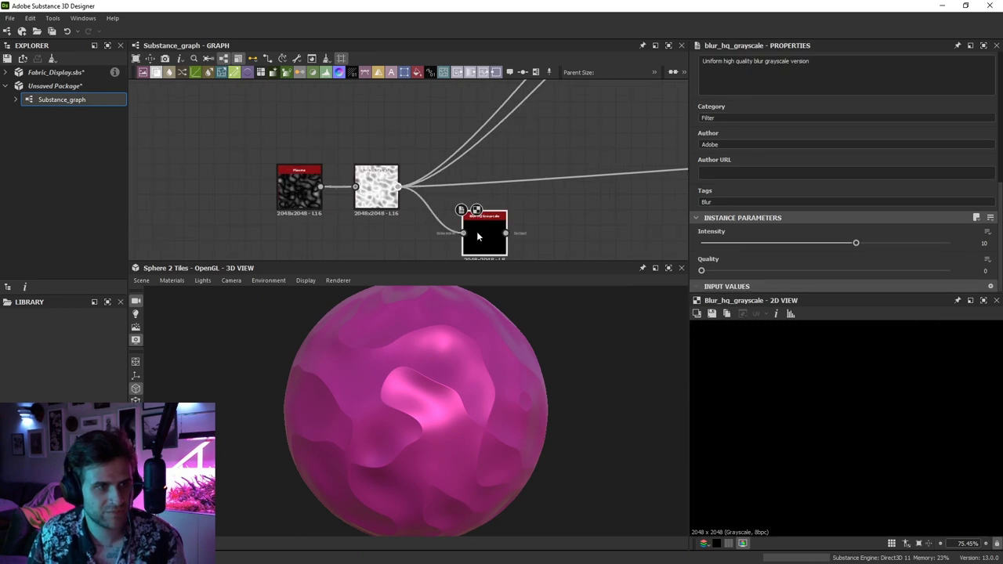
{"action": "left_click_drag", "start_coordinate": [855, 243], "coordinate": [731, 244]}
{"action": "left_click_drag", "start_coordinate": [398, 186], "coordinate": [481, 195], "text": "shift"}
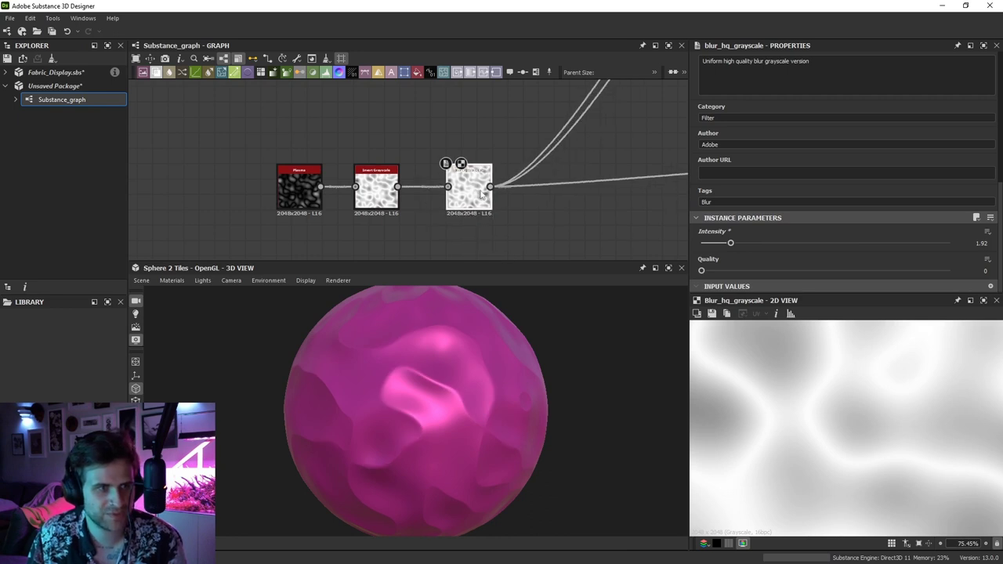
Insert an Auto Levels node between the Blur HQ Grayscale and the material links, and check the sphere
{"action": "key", "text": "space"}
{"action": "type", "text": "auto"}
{"action": "left_click", "coordinate": [542, 212]}
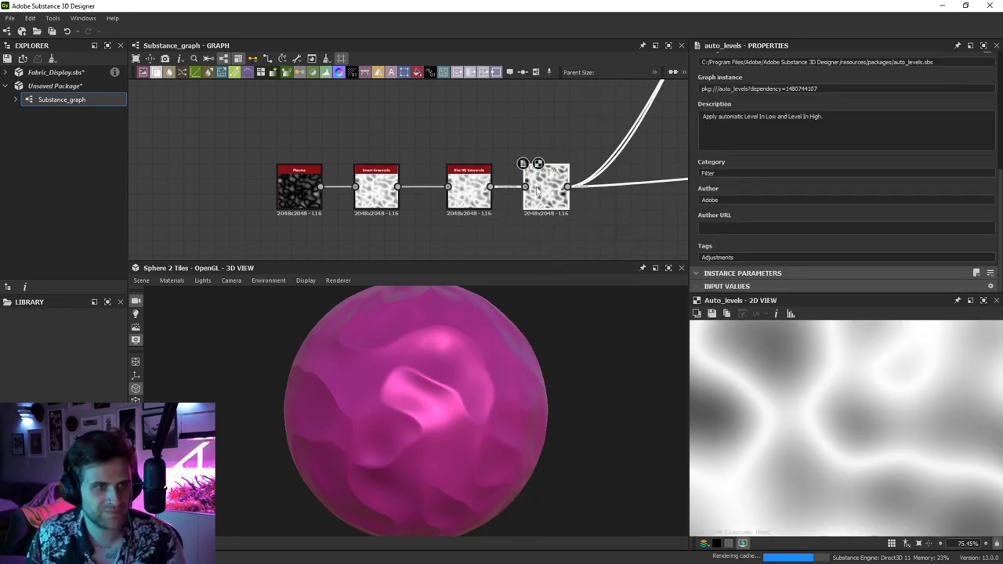
{"action": "middle_click_drag", "start_coordinate": [595, 246], "coordinate": [557, 254]}
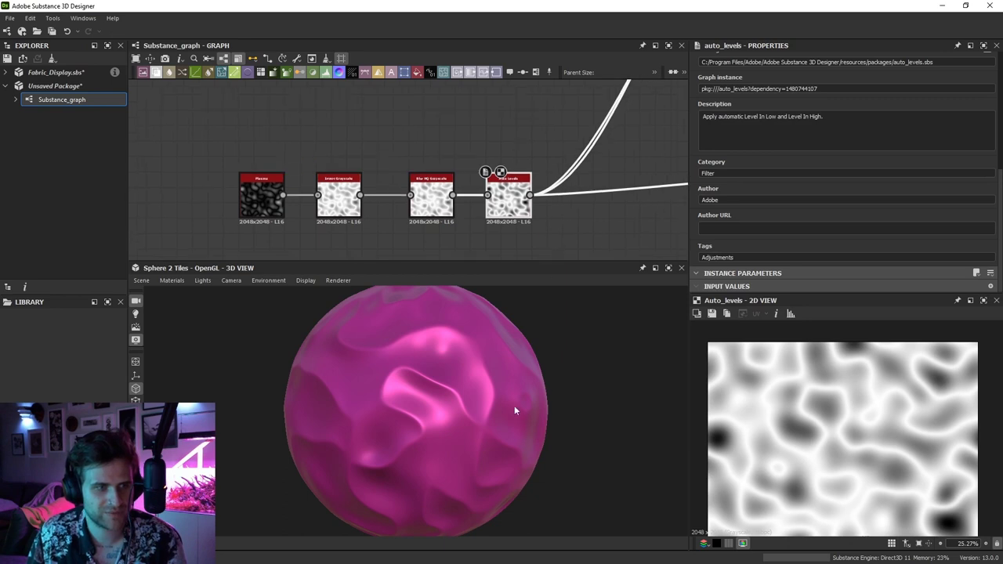
{"action": "left_click_drag", "start_coordinate": [515, 410], "coordinate": [447, 376]}
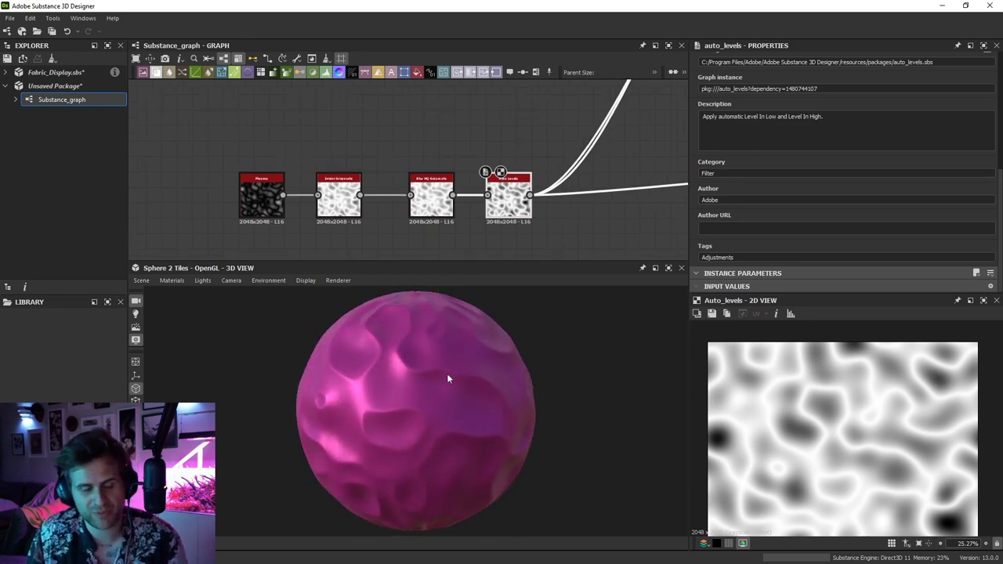
Set the Plasma's Disorder to 0.24 and its Scale to 10
{"action": "left_click", "coordinate": [262, 198]}
{"action": "scroll", "coordinate": [823, 195], "scroll_direction": "down", "scroll_amount": 3}
{"action": "left_click_drag", "start_coordinate": [702, 240], "coordinate": [760, 240]}
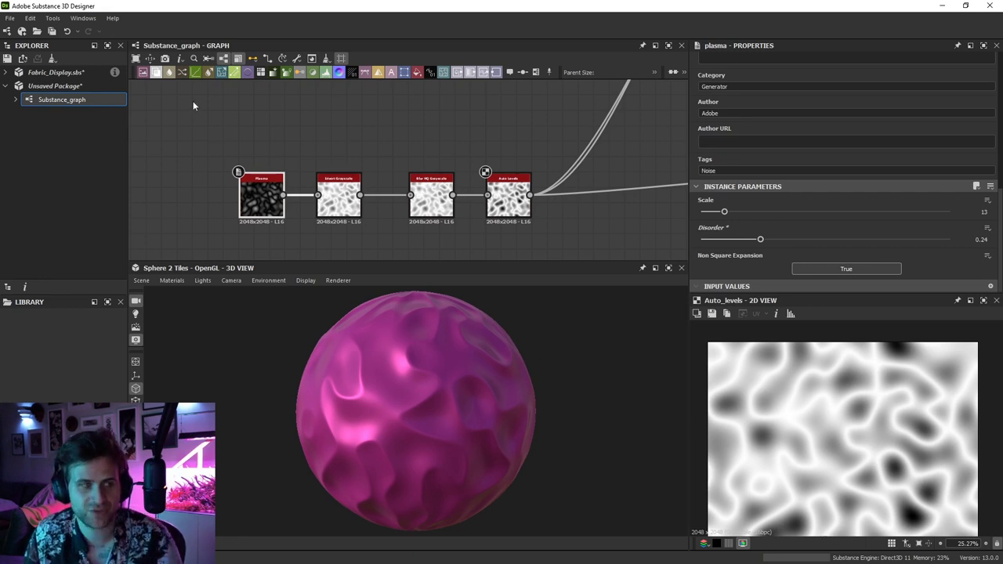
{"action": "double_click", "coordinate": [261, 196]}
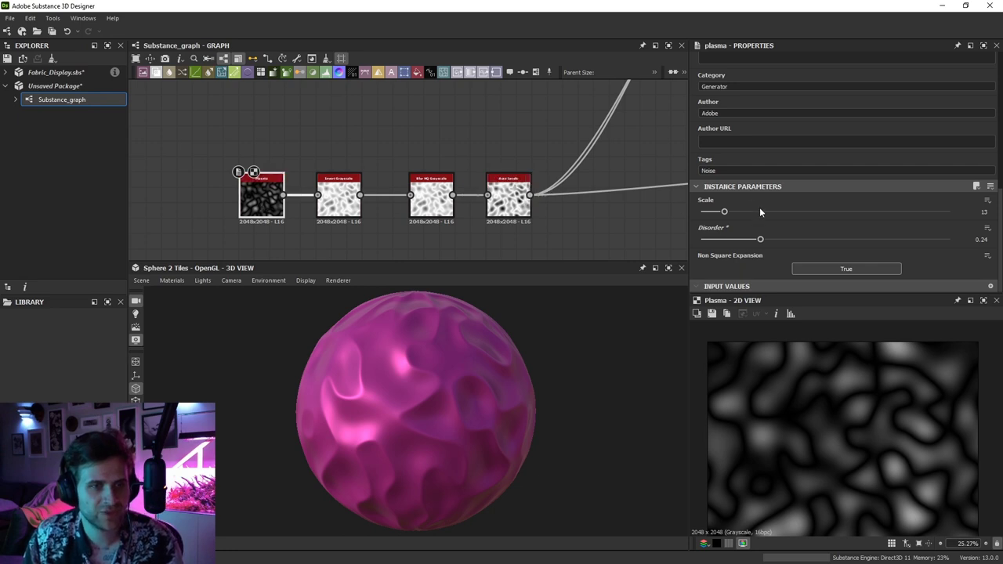
{"action": "left_click_drag", "start_coordinate": [725, 212], "coordinate": [720, 213]}
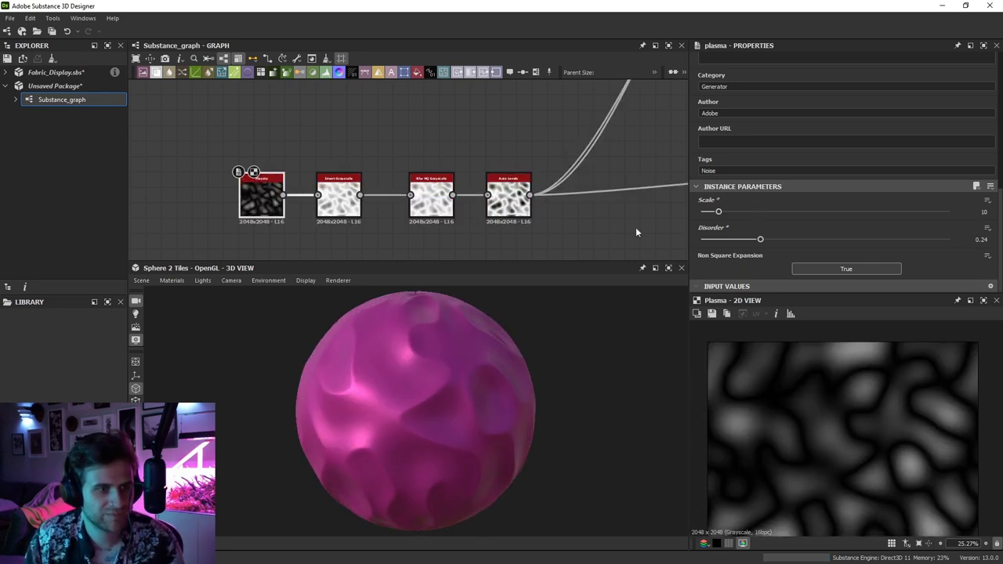
Duplicate the Plasma, Invert, Blur and Auto Levels chain and place the copy directly beneath the original
{"action": "middle_click_drag", "start_coordinate": [311, 236], "coordinate": [315, 201]}
{"action": "left_click_drag", "start_coordinate": [230, 207], "coordinate": [519, 161]}
{"action": "middle_click_drag", "start_coordinate": [466, 228], "coordinate": [467, 188]}
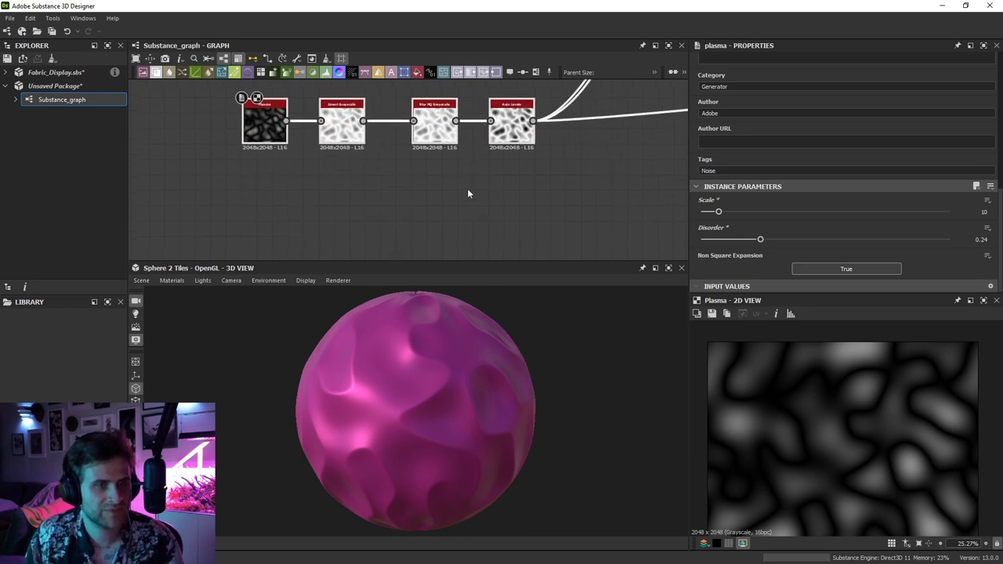
{"action": "key", "text": "ctrl+d"}
{"action": "left_click_drag", "start_coordinate": [541, 189], "coordinate": [512, 196]}
Raise the duplicated Plasma's Scale for a finer pattern and set its Random Seed to 1
{"action": "left_click", "coordinate": [265, 202]}
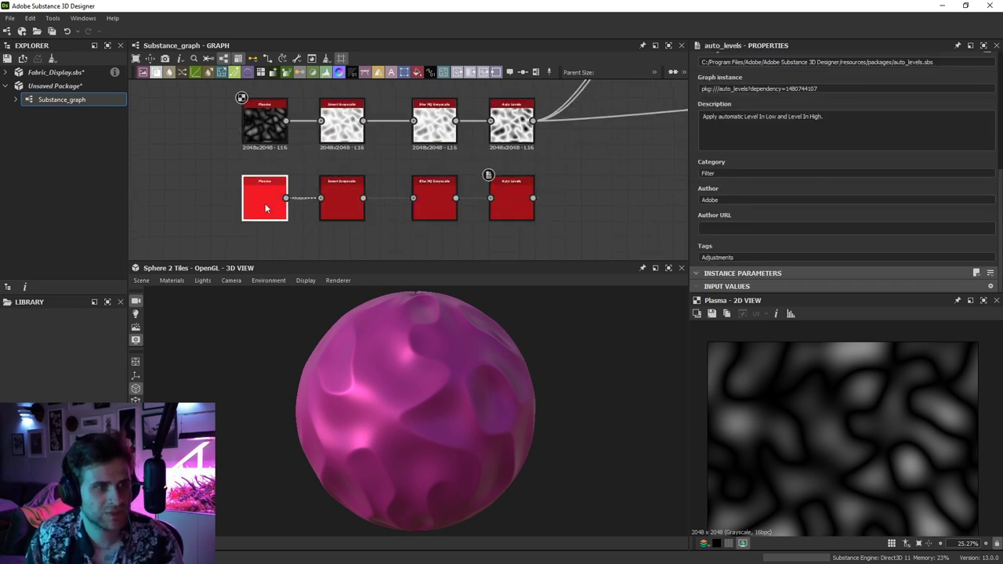
{"action": "scroll", "coordinate": [774, 230], "scroll_direction": "down", "scroll_amount": 2}
{"action": "left_click_drag", "start_coordinate": [717, 235], "coordinate": [786, 235]}
{"action": "scroll", "coordinate": [714, 102], "scroll_direction": "up", "scroll_amount": 5}
{"action": "left_click", "coordinate": [717, 115]}
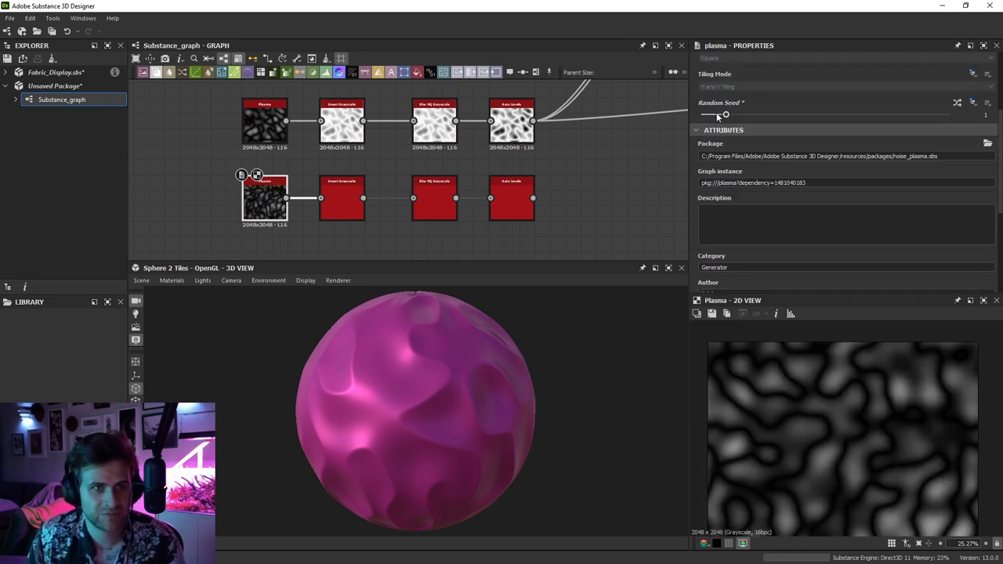
Set the duplicated Blur HQ Grayscale's Intensity to 0.91 and preview the lower chain through its Auto Levels
{"action": "double_click", "coordinate": [333, 198]}
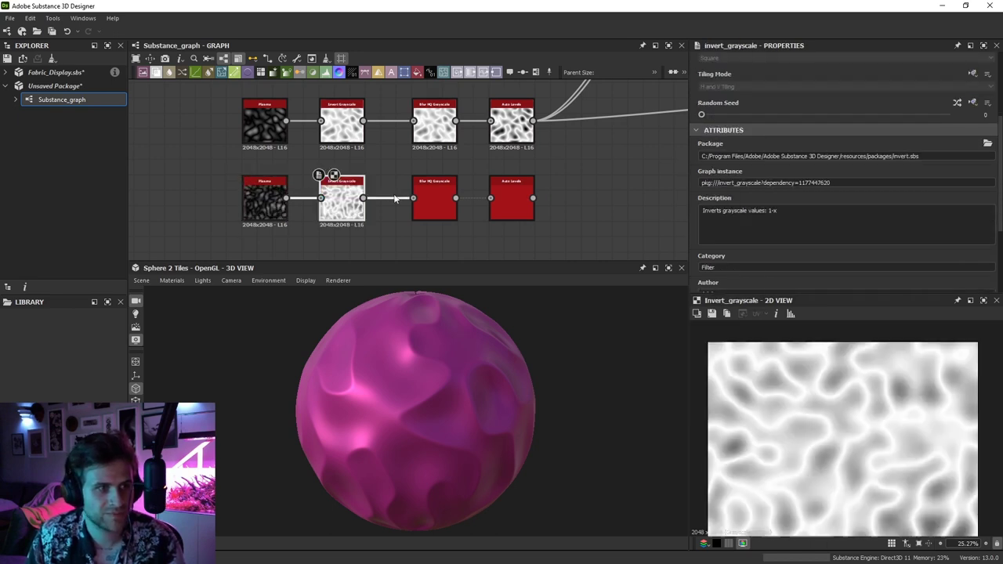
{"action": "double_click", "coordinate": [447, 187]}
{"action": "scroll", "coordinate": [748, 240], "scroll_direction": "down", "scroll_amount": 3}
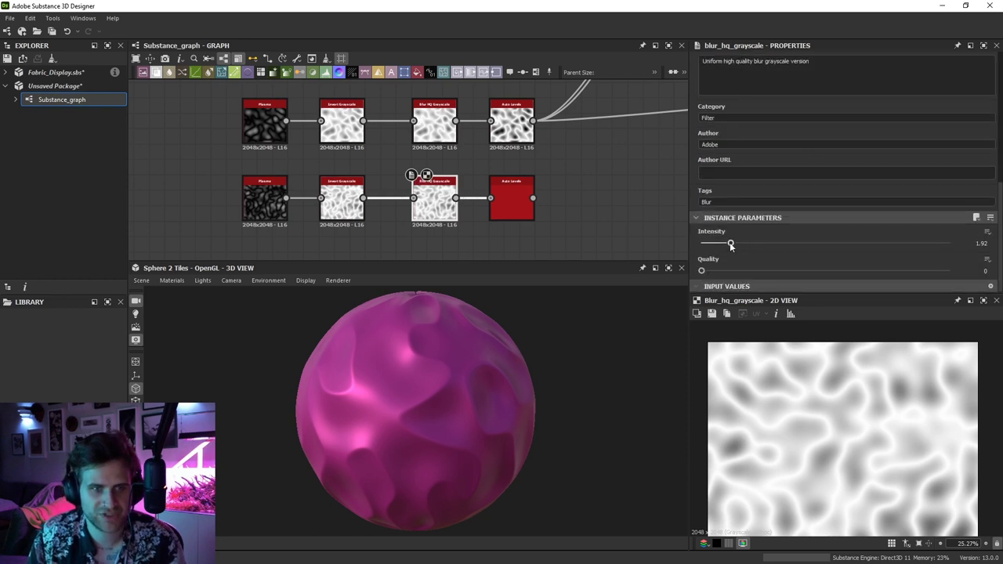
{"action": "left_click_drag", "start_coordinate": [730, 244], "coordinate": [715, 245]}
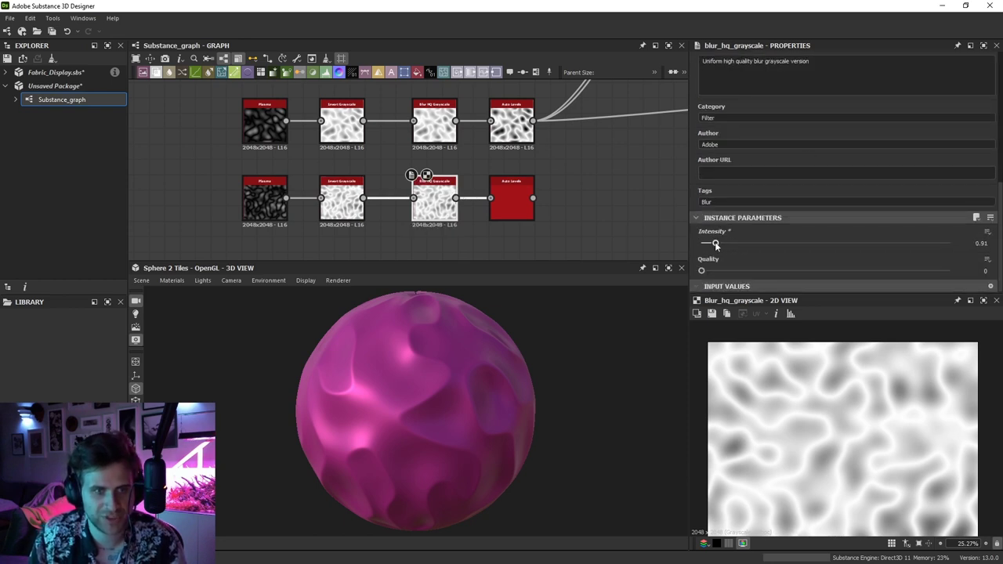
{"action": "double_click", "coordinate": [511, 200]}
Combine the upper and lower Auto Levels outputs in a new Blend node set to Max (Lighten)
{"action": "key", "text": "space"}
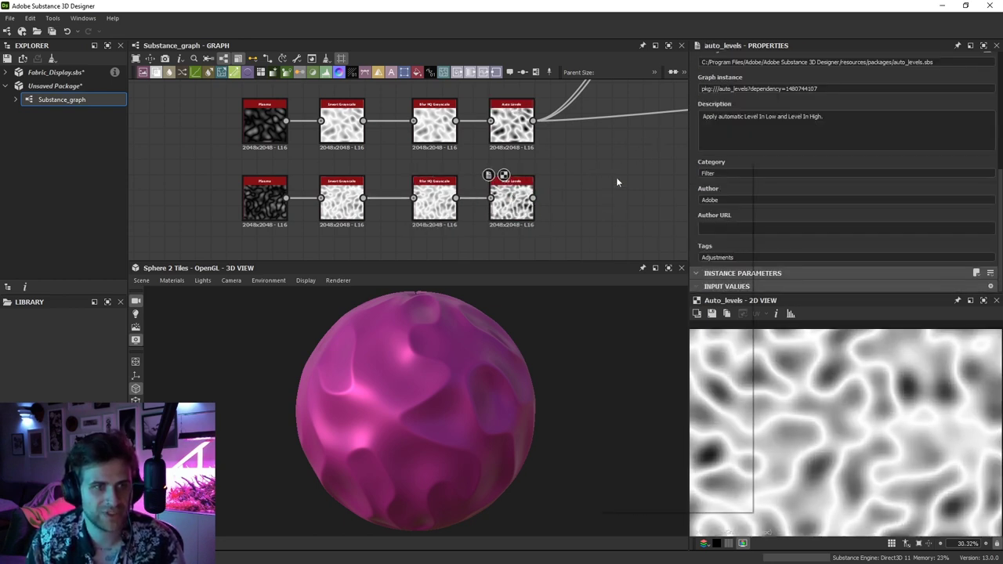
{"action": "left_click", "coordinate": [617, 181]}
{"action": "left_click_drag", "start_coordinate": [534, 122], "coordinate": [534, 124]}
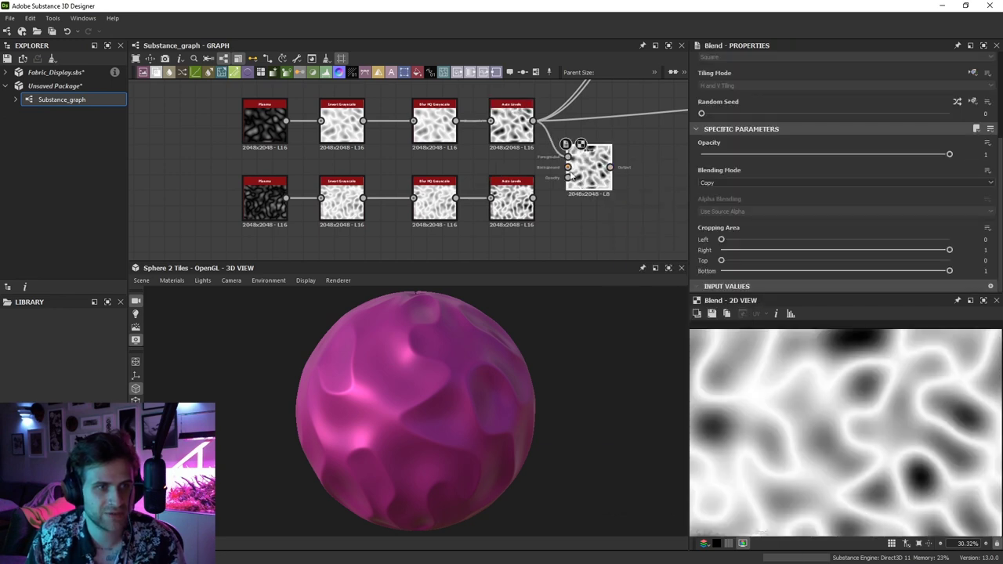
{"action": "left_click", "coordinate": [723, 181]}
{"action": "left_click", "coordinate": [732, 223]}
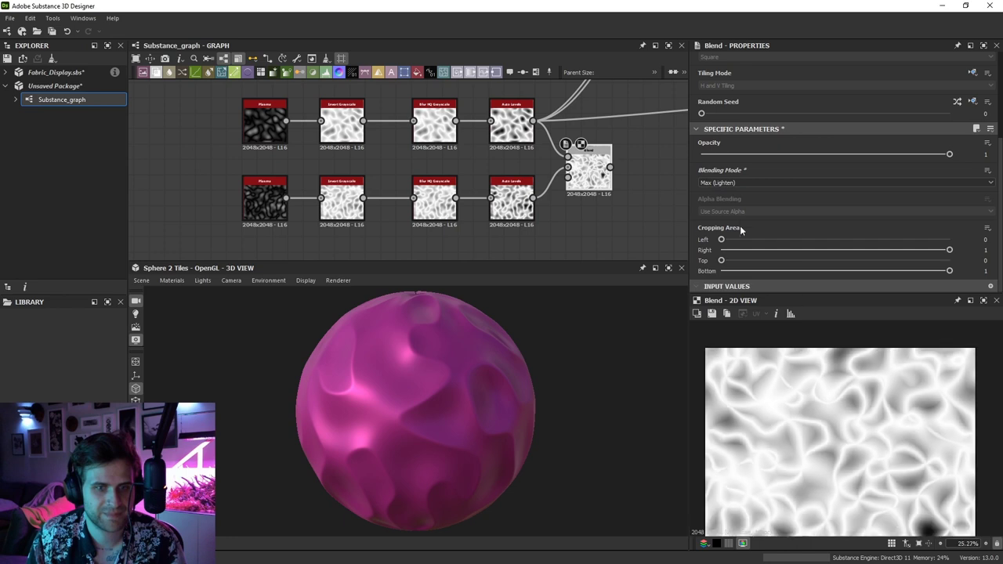
Move the upper Auto Levels node's downstream connections to the output of the Max (Lighten) Blend node
{"action": "middle_click_drag", "start_coordinate": [579, 123], "coordinate": [555, 136]}
{"action": "left_click_drag", "start_coordinate": [511, 134], "coordinate": [570, 182], "text": "shift"}
{"action": "middle_click_drag", "start_coordinate": [594, 230], "coordinate": [519, 249]}
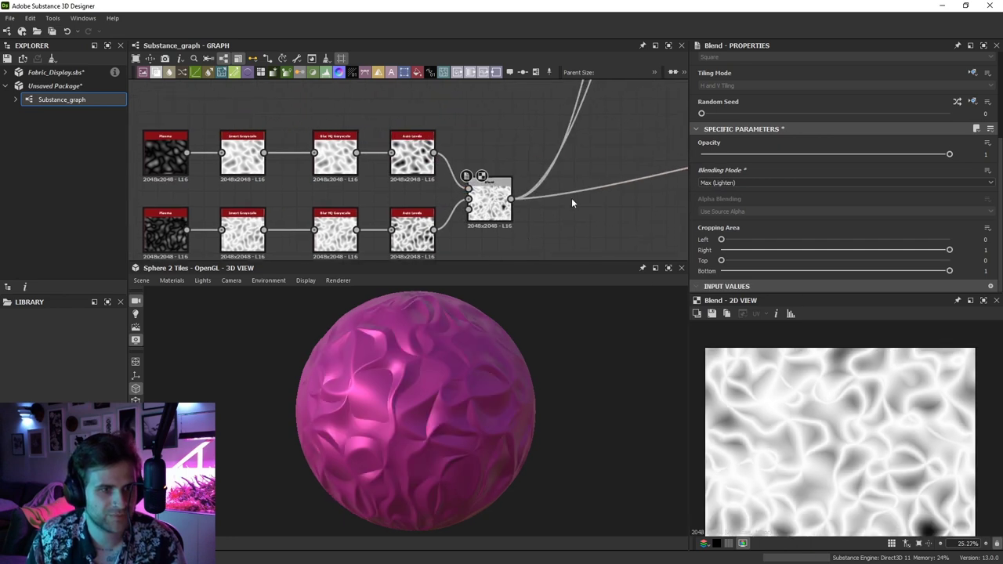
Add a Blur HQ Grayscale node after the Max (Lighten) Blend and feed it the blended pattern
{"action": "key", "text": "space"}
{"action": "type", "text": "blur"}
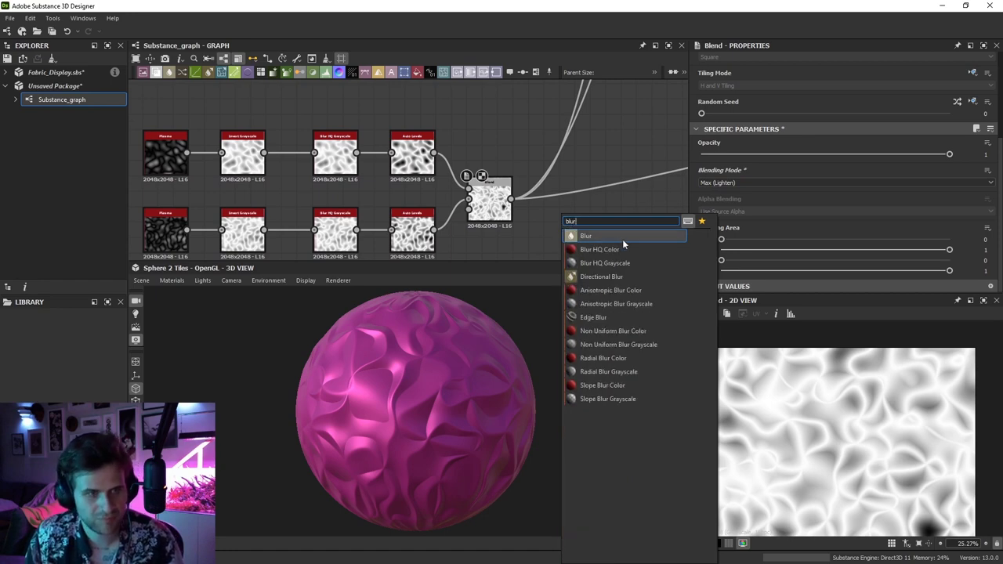
{"action": "left_click", "coordinate": [606, 264]}
{"action": "scroll", "coordinate": [532, 186], "scroll_direction": "up", "scroll_amount": 1}
{"action": "left_click_drag", "start_coordinate": [507, 201], "coordinate": [585, 215]}
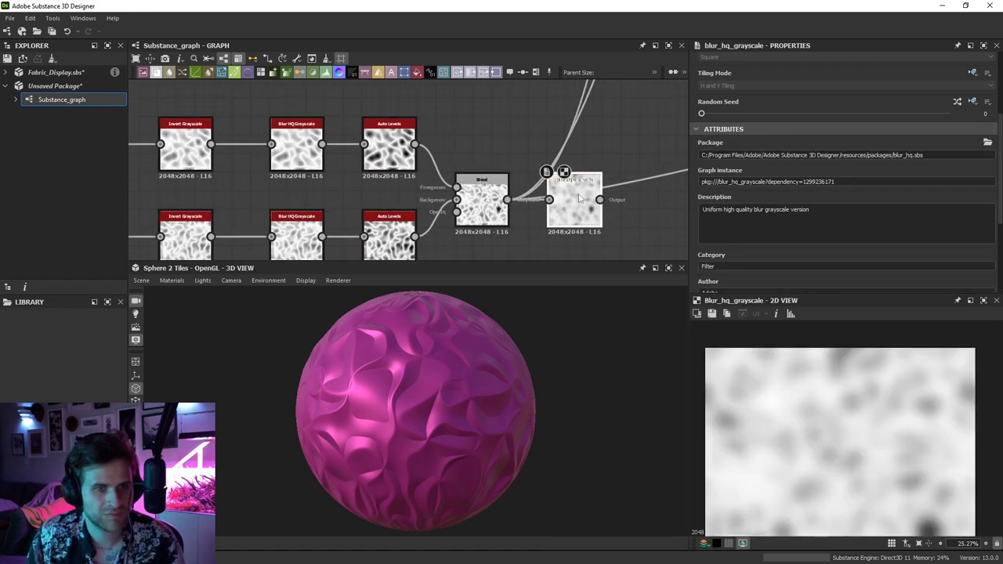
Compare the Blend output with the blurred one and set the new blur's intensity to about 2.39
{"action": "scroll", "coordinate": [493, 210], "scroll_direction": "up", "scroll_amount": 1}
{"action": "left_click", "coordinate": [493, 210]}
{"action": "scroll", "coordinate": [846, 503], "scroll_direction": "up", "scroll_amount": 4}
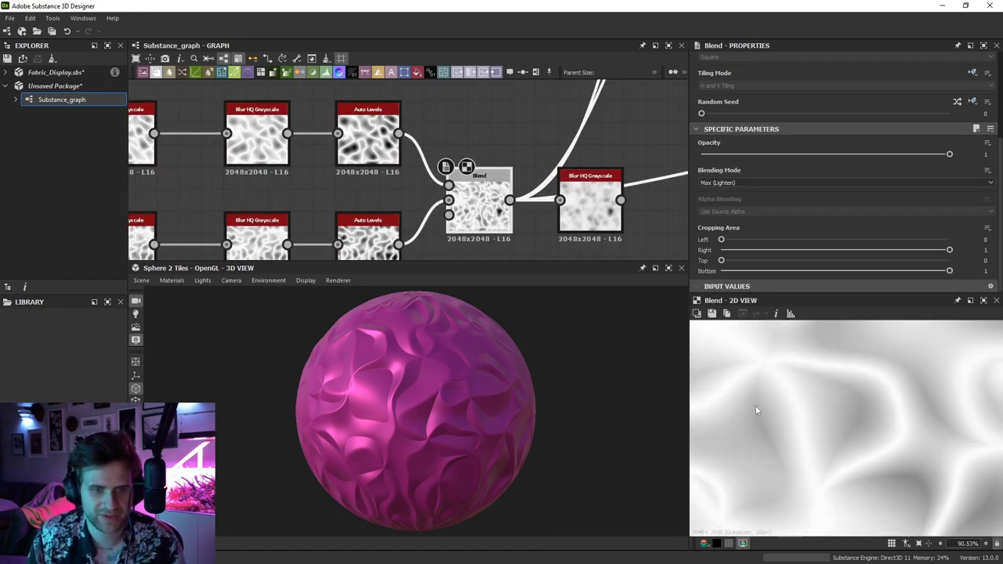
{"action": "left_click", "coordinate": [590, 205]}
{"action": "scroll", "coordinate": [784, 236], "scroll_direction": "down", "scroll_amount": 4}
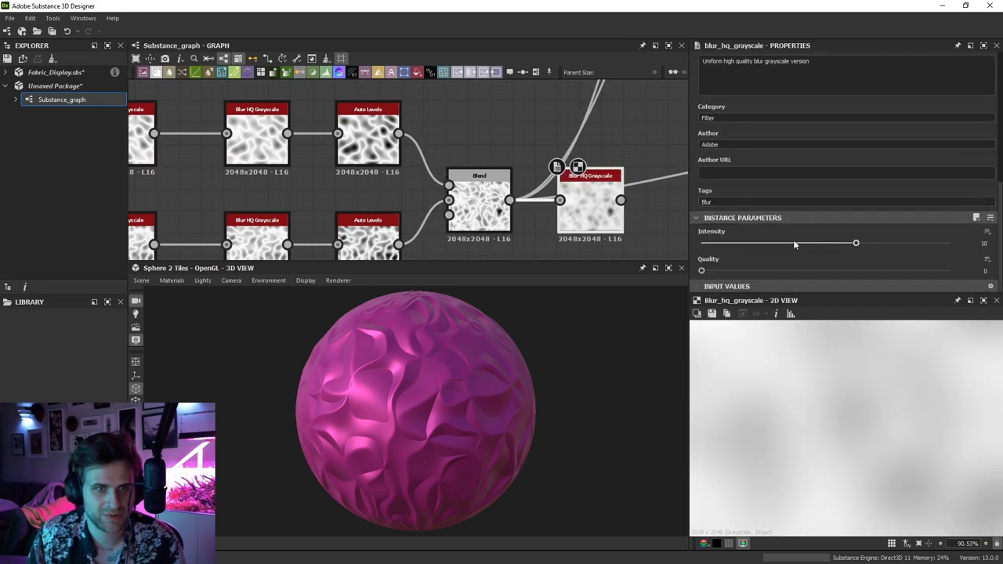
{"action": "left_click_drag", "start_coordinate": [795, 245], "coordinate": [741, 249]}
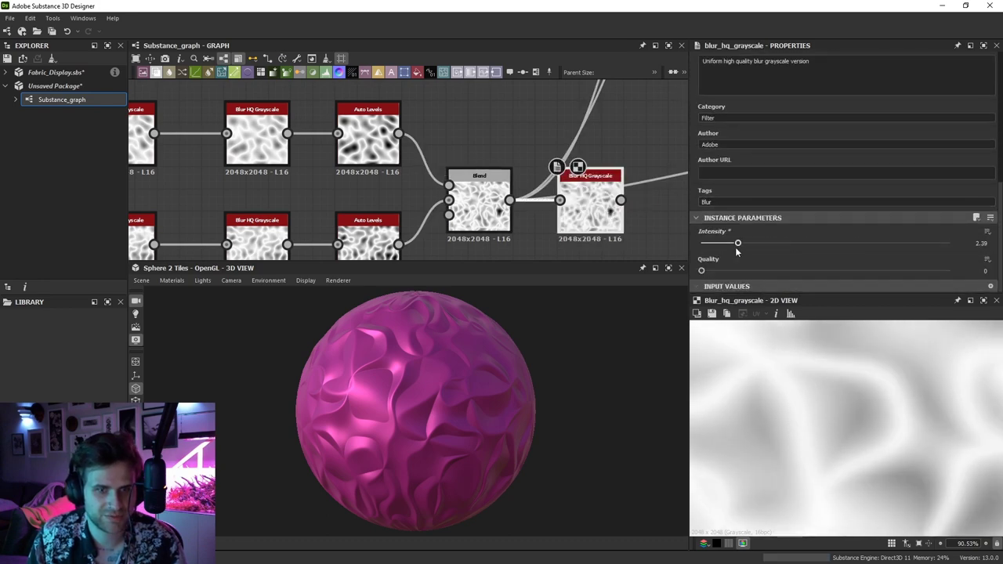
Add an Auto Levels node after the new Blur HQ Grayscale and move the Blend's downstream connections to its output
{"action": "middle_click_drag", "start_coordinate": [577, 252], "coordinate": [506, 260]}
{"action": "key", "text": "space"}
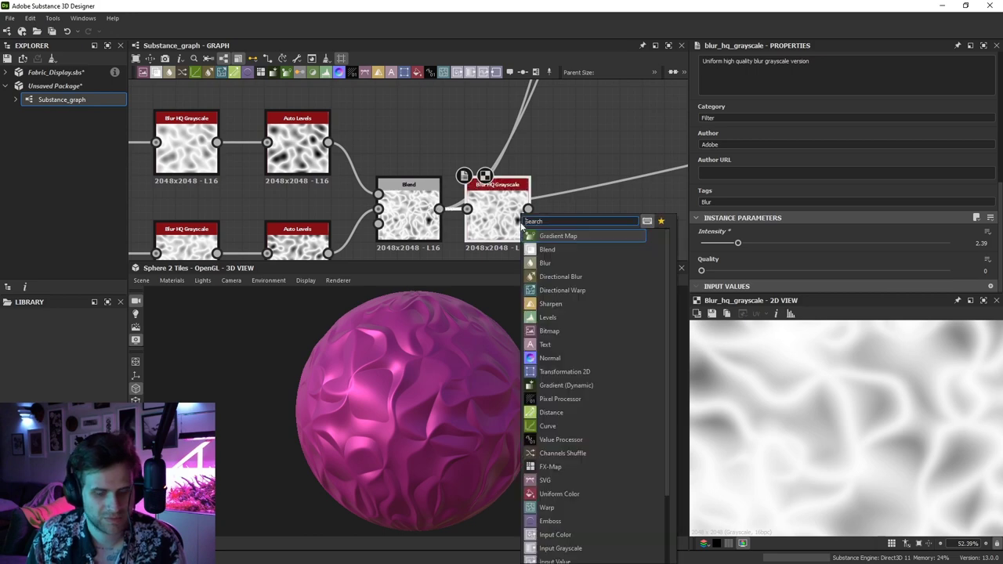
{"action": "type", "text": "auto"}
{"action": "left_click", "coordinate": [587, 251]}
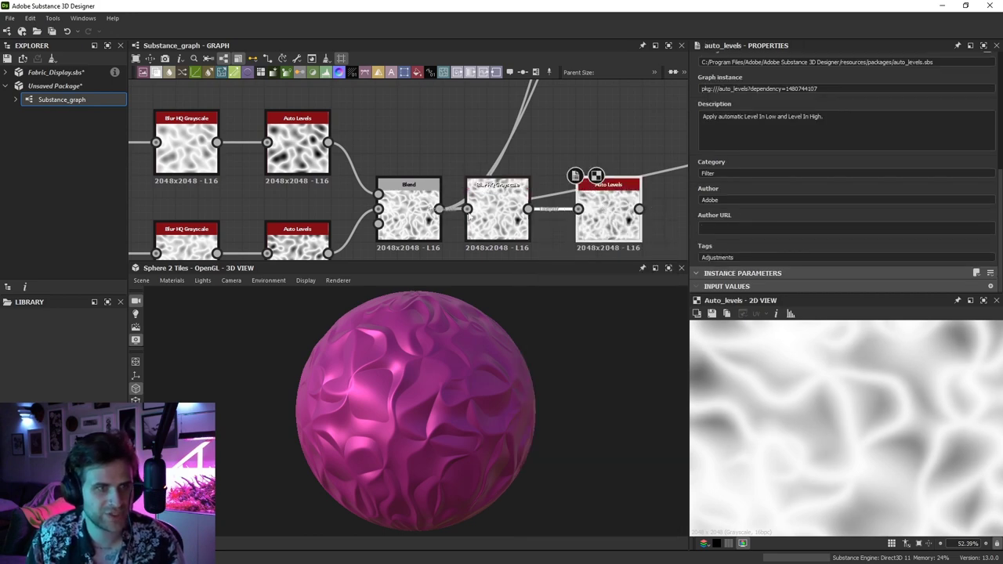
{"action": "left_click_drag", "start_coordinate": [439, 210], "coordinate": [640, 209], "text": "shift"}
{"action": "scroll", "coordinate": [576, 215], "scroll_direction": "down", "scroll_amount": 4}
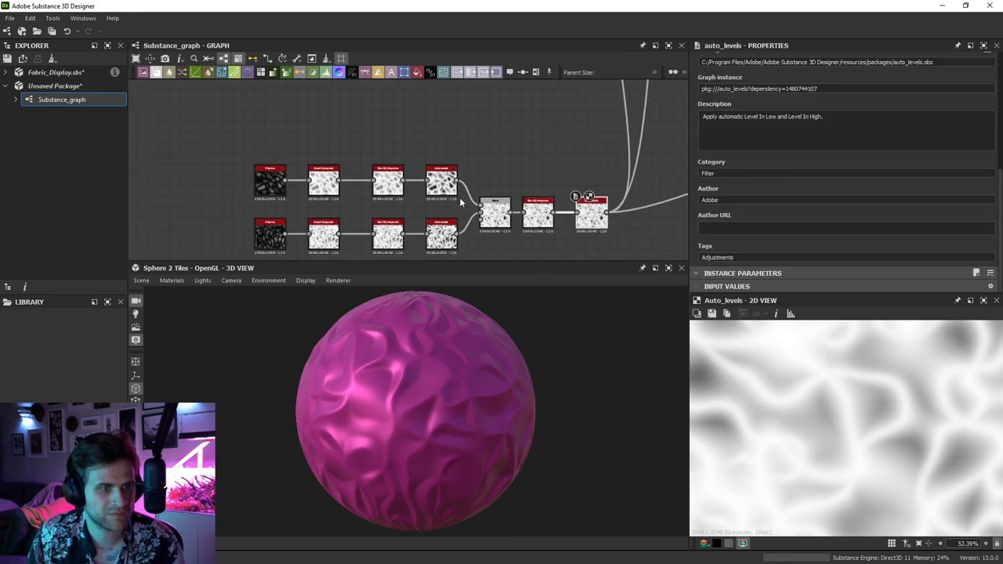
{"action": "middle_click_drag", "start_coordinate": [460, 202], "coordinate": [479, 197]}
{"action": "left_click_drag", "start_coordinate": [215, 147], "coordinate": [655, 237]}
{"action": "left_click", "coordinate": [584, 190]}
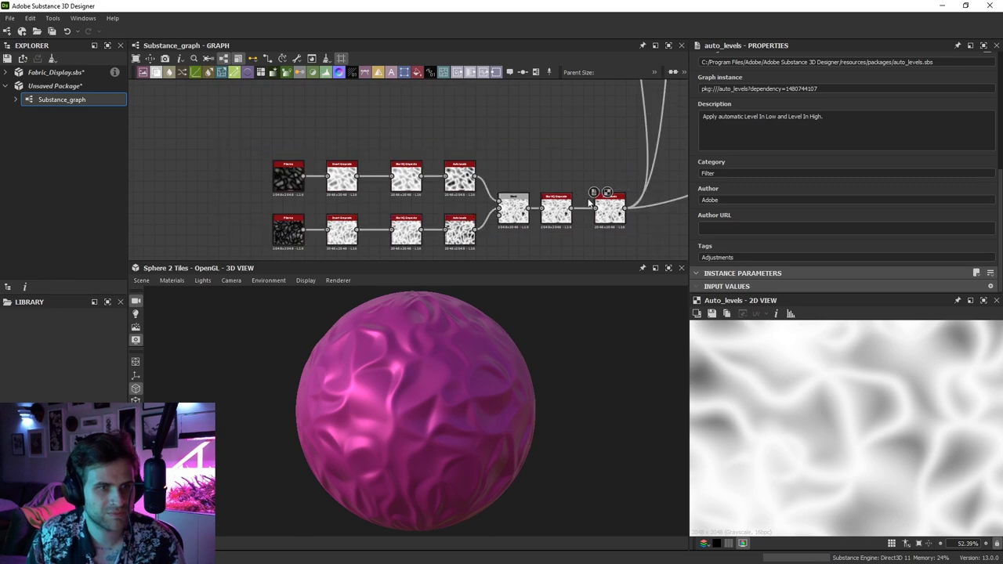
{"action": "left_click_drag", "start_coordinate": [261, 153], "coordinate": [613, 247]}
Add a Curve node after the last Auto Levels and connect the levelled pattern to its input
{"action": "middle_click_drag", "start_coordinate": [614, 214], "coordinate": [518, 213]}
{"action": "left_click", "coordinate": [619, 227]}
{"action": "key", "text": "space"}
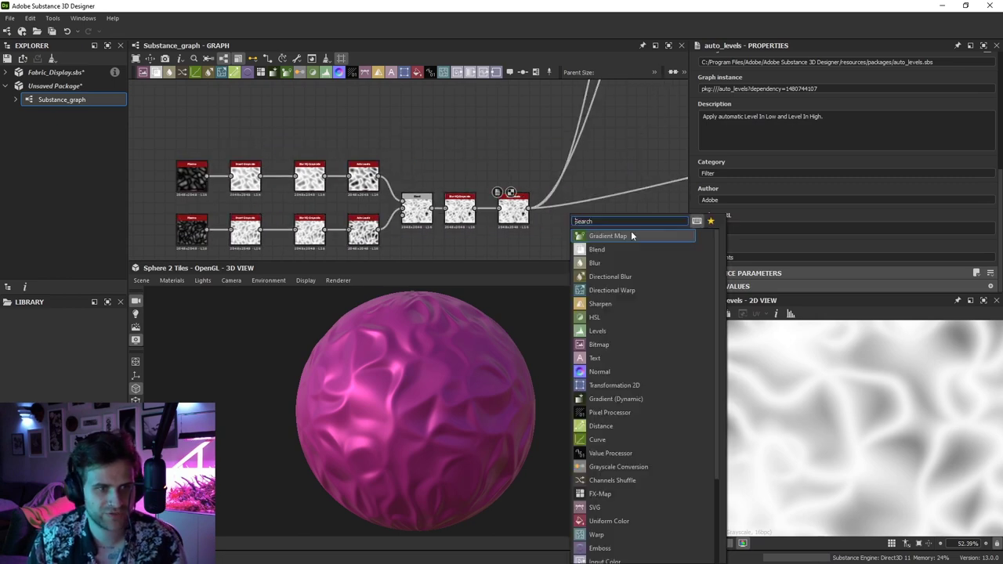
{"action": "type", "text": "curv"}
{"action": "key", "text": "Return"}
{"action": "scroll", "coordinate": [596, 234], "scroll_direction": "up", "scroll_amount": 2}
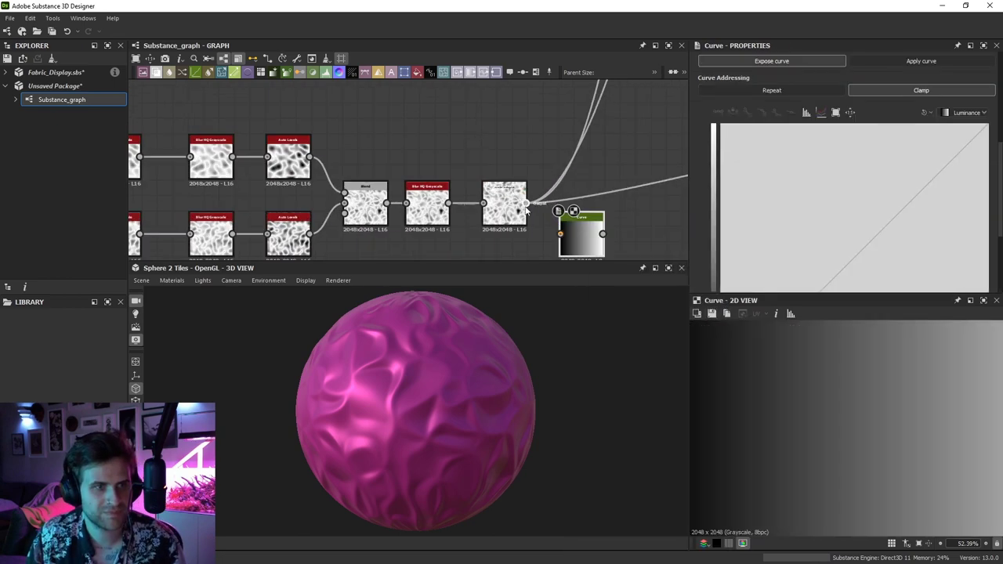
Add a midpoint to the Curve node's luminance curve and bend it downward to about 0.76 in and 0.27 out
{"action": "scroll", "coordinate": [891, 232], "scroll_direction": "down", "scroll_amount": 2}
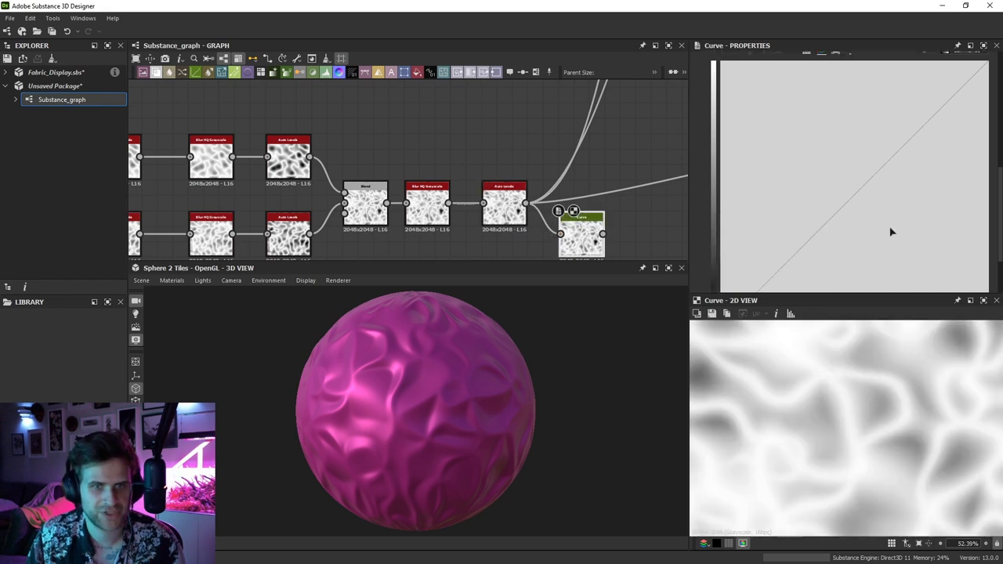
{"action": "left_click", "coordinate": [860, 189]}
{"action": "left_click_drag", "start_coordinate": [887, 189], "coordinate": [916, 137]}
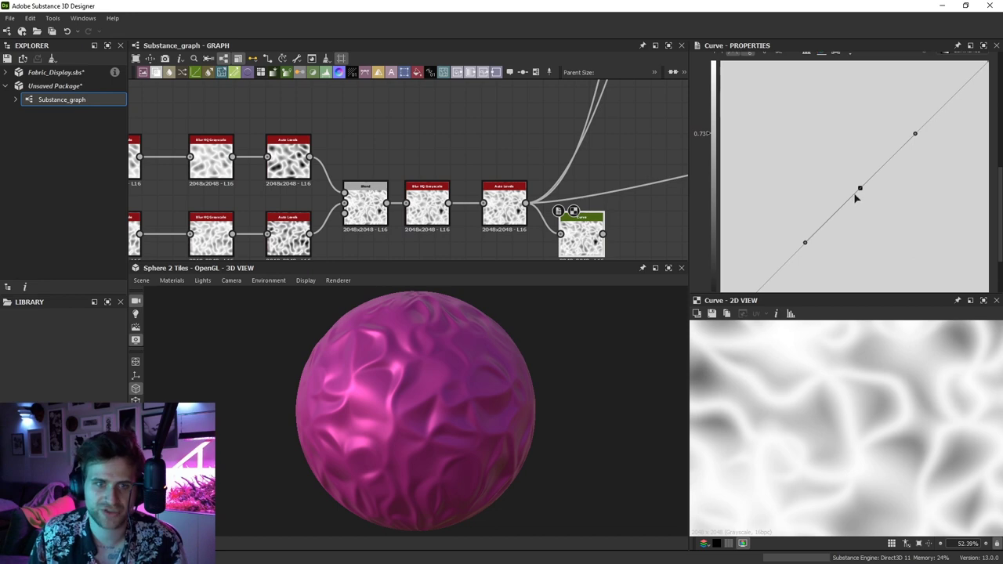
{"action": "left_click_drag", "start_coordinate": [859, 188], "coordinate": [929, 219]}
{"action": "scroll", "coordinate": [922, 190], "scroll_direction": "down", "scroll_amount": 1}
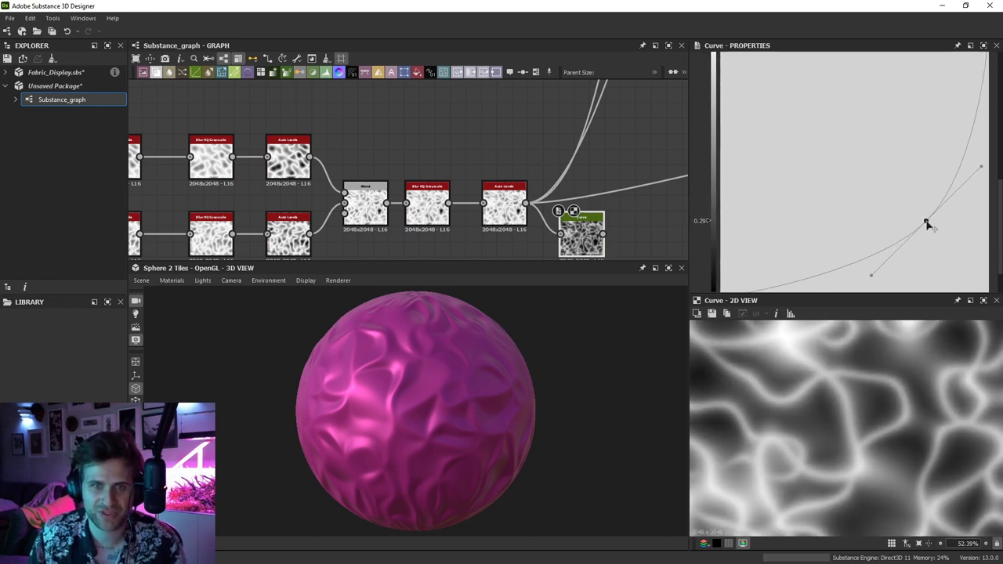
{"action": "scroll", "coordinate": [880, 250], "scroll_direction": "down", "scroll_amount": 1}
{"action": "mouse_move", "coordinate": [869, 248]}
{"action": "left_mouse_down"}
{"action": "mouse_move", "coordinate": [893, 258]}
{"action": "mouse_move", "coordinate": [858, 264]}
{"action": "left_mouse_up"}
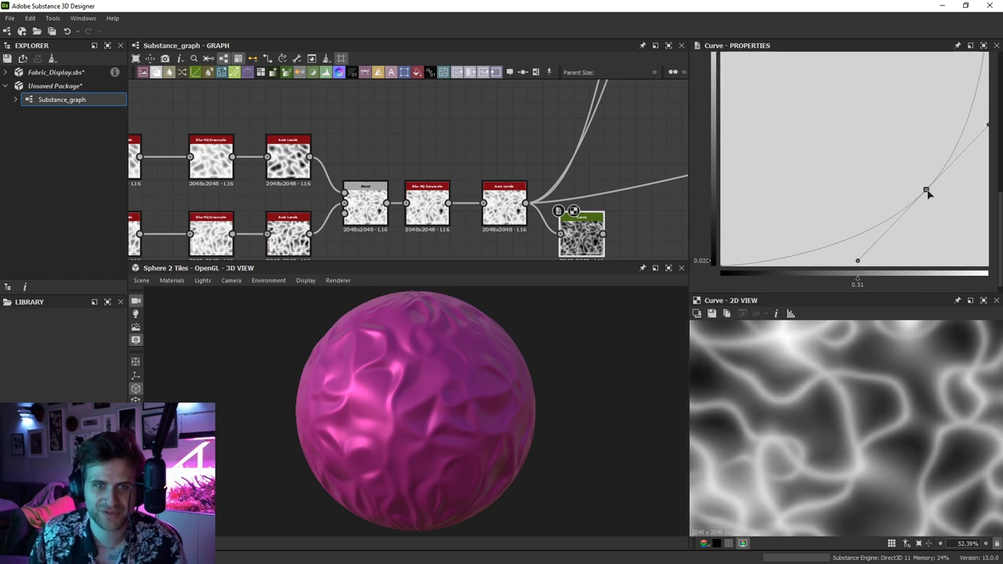
{"action": "left_click_drag", "start_coordinate": [927, 192], "coordinate": [925, 197]}
Move the last Auto Levels node's downstream connections to the Curve output and inspect the folds on the sphere
{"action": "scroll", "coordinate": [508, 184], "scroll_direction": "up", "scroll_amount": 1}
{"action": "scroll", "coordinate": [905, 390], "scroll_direction": "down", "scroll_amount": 3}
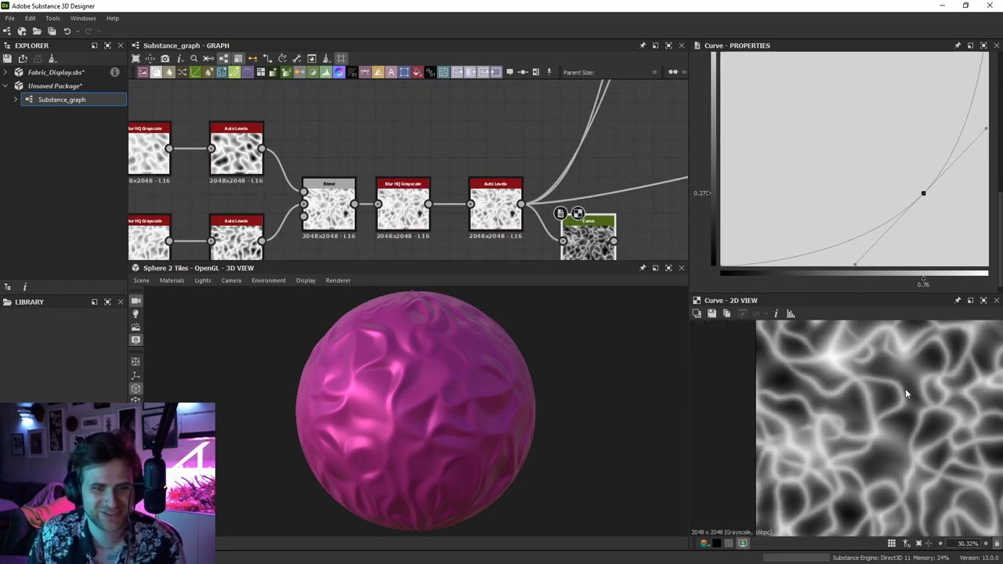
{"action": "scroll", "coordinate": [905, 390], "scroll_direction": "up", "scroll_amount": 1}
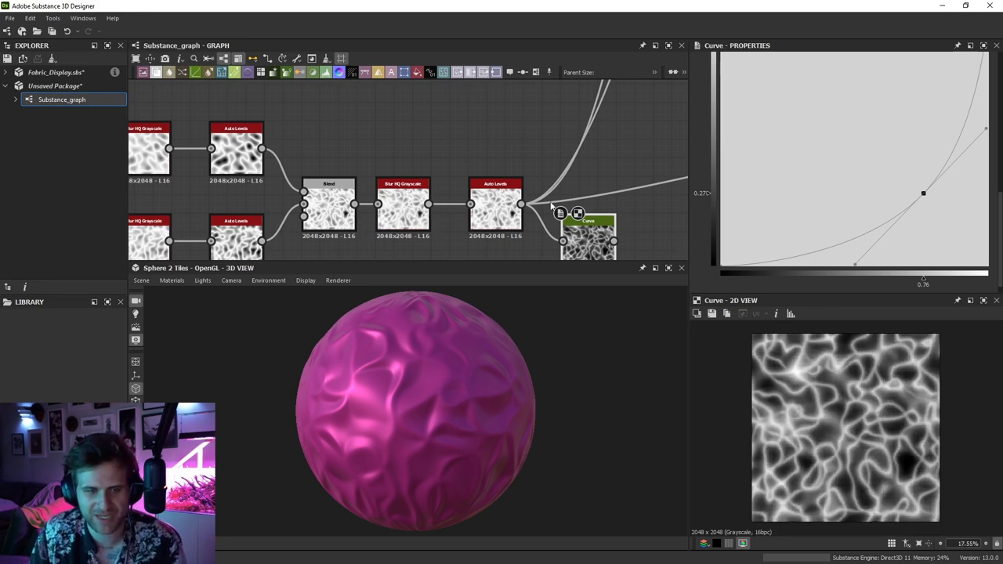
{"action": "left_click_drag", "start_coordinate": [522, 204], "coordinate": [602, 203], "text": "shift"}
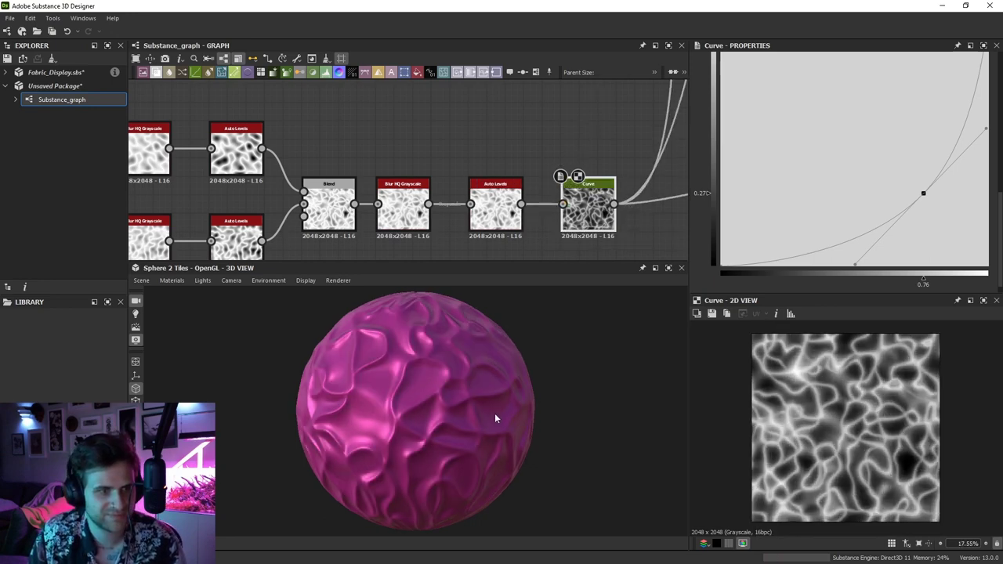
{"action": "mouse_move", "coordinate": [494, 413]}
{"action": "left_mouse_down"}
{"action": "mouse_move", "coordinate": [424, 412]}
{"action": "mouse_move", "coordinate": [493, 404]}
{"action": "mouse_move", "coordinate": [451, 393]}
{"action": "mouse_move", "coordinate": [466, 362]}
{"action": "mouse_move", "coordinate": [462, 413]}
{"action": "mouse_move", "coordinate": [481, 392]}
{"action": "left_mouse_up"}
{"action": "scroll", "coordinate": [462, 414], "scroll_direction": "down", "scroll_amount": 1}
{"action": "scroll", "coordinate": [480, 389], "scroll_direction": "down", "scroll_amount": 1}
Add a Blend node below the Curve node and connect the Curve output to its background
{"action": "scroll", "coordinate": [445, 188], "scroll_direction": "down", "scroll_amount": 2}
{"action": "middle_click_drag", "start_coordinate": [435, 181], "coordinate": [441, 143]}
{"action": "left_click", "coordinate": [577, 211]}
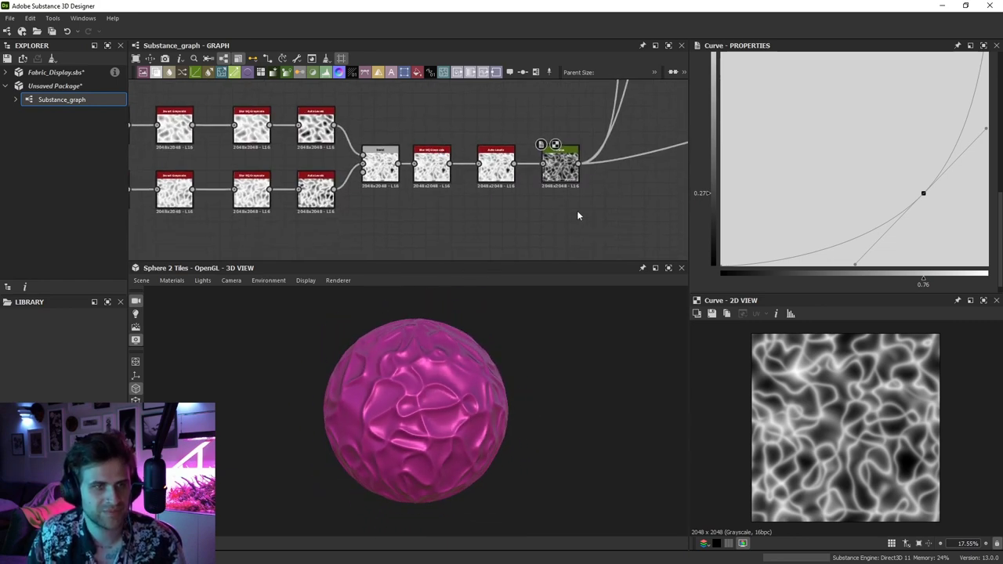
{"action": "key", "text": "space"}
{"action": "left_click", "coordinate": [606, 248]}
{"action": "left_click_drag", "start_coordinate": [578, 191], "coordinate": [578, 217]}
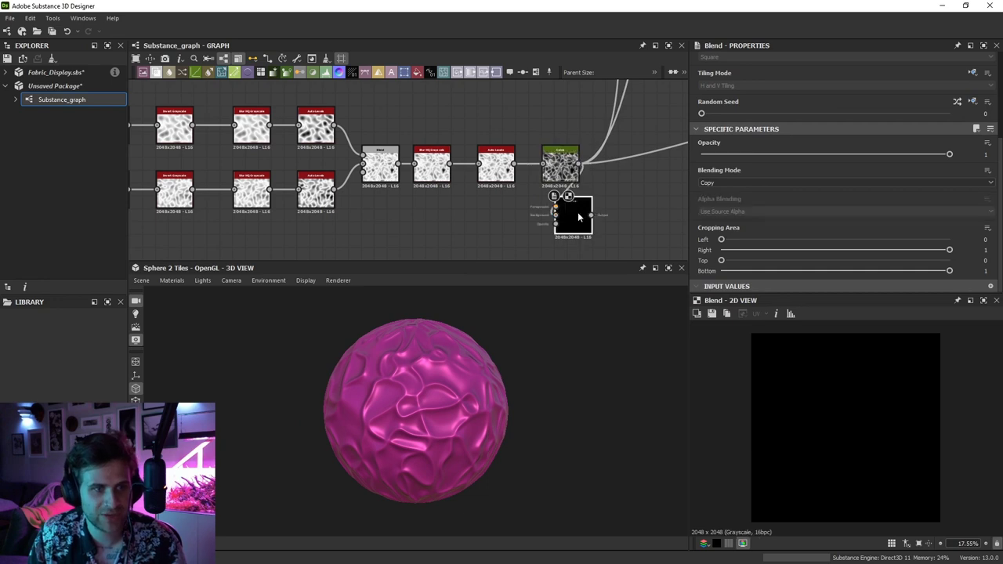
Check the Curve output, then add a Gaussian Noise node beside the new Blend and lower its scale for larger blotches
{"action": "double_click", "coordinate": [571, 176]}
{"action": "scroll", "coordinate": [898, 379], "scroll_direction": "up", "scroll_amount": 2}
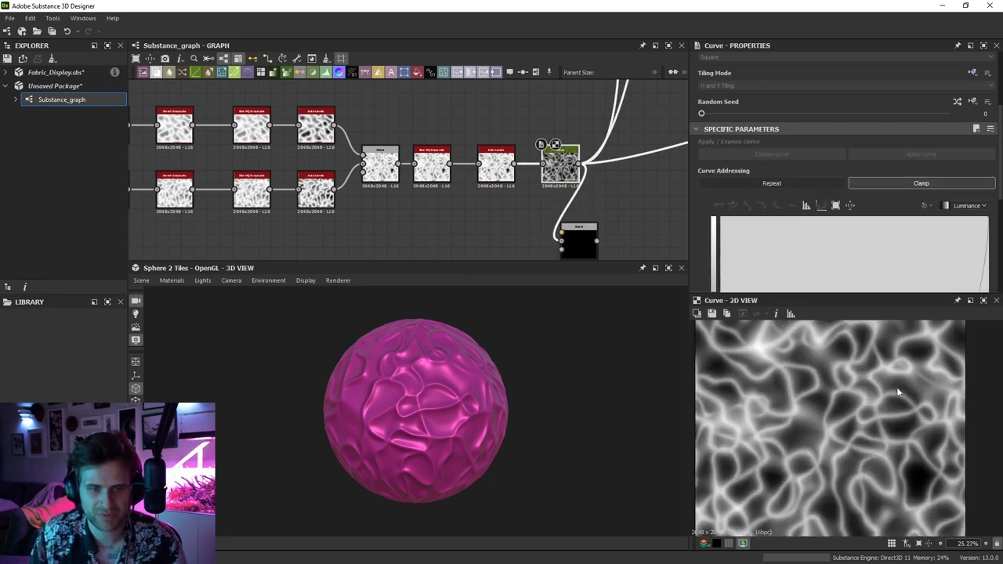
{"action": "scroll", "coordinate": [896, 402], "scroll_direction": "up", "scroll_amount": 3}
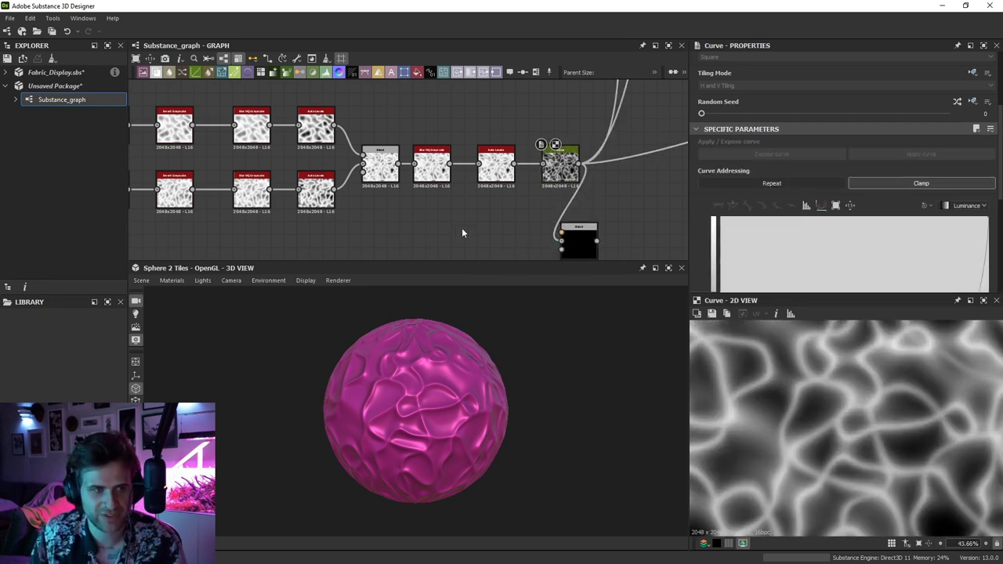
{"action": "key", "text": "space"}
{"action": "type", "text": "gau"}
{"action": "left_click", "coordinate": [550, 235]}
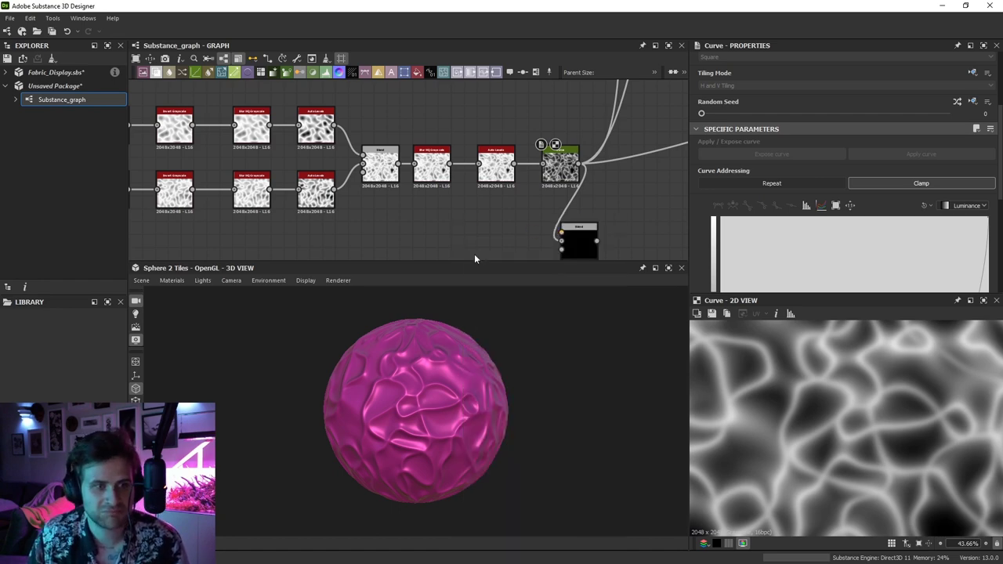
{"action": "scroll", "coordinate": [837, 205], "scroll_direction": "down", "scroll_amount": 2}
{"action": "scroll", "coordinate": [815, 220], "scroll_direction": "down", "scroll_amount": 2}
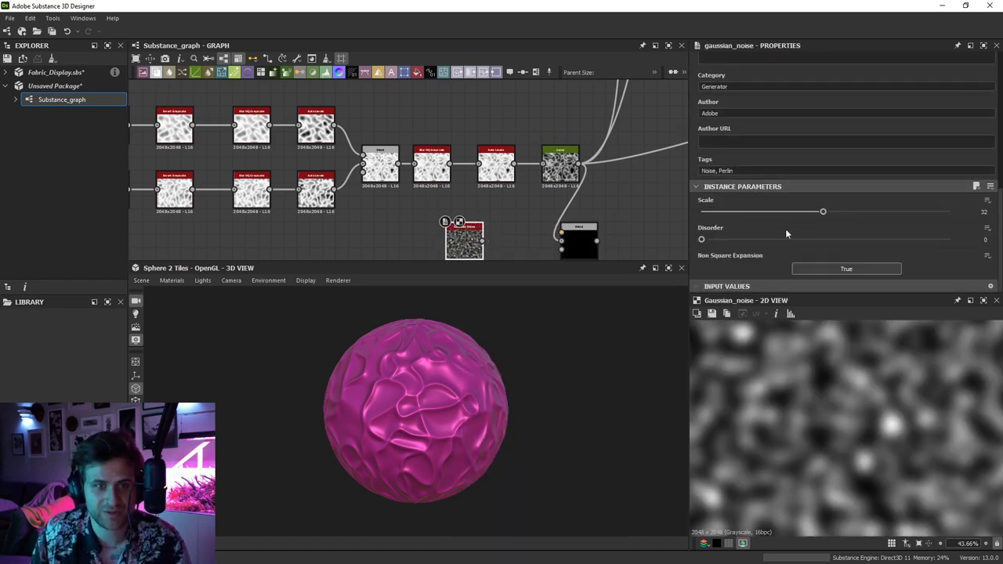
{"action": "left_click_drag", "start_coordinate": [823, 212], "coordinate": [727, 213]}
{"action": "mouse_move", "coordinate": [474, 243]}
{"action": "left_mouse_down"}
{"action": "mouse_move", "coordinate": [442, 242]}
{"action": "mouse_move", "coordinate": [460, 239]}
{"action": "left_mouse_up"}
{"action": "key", "text": "Return"}
{"action": "left_click", "coordinate": [460, 238]}
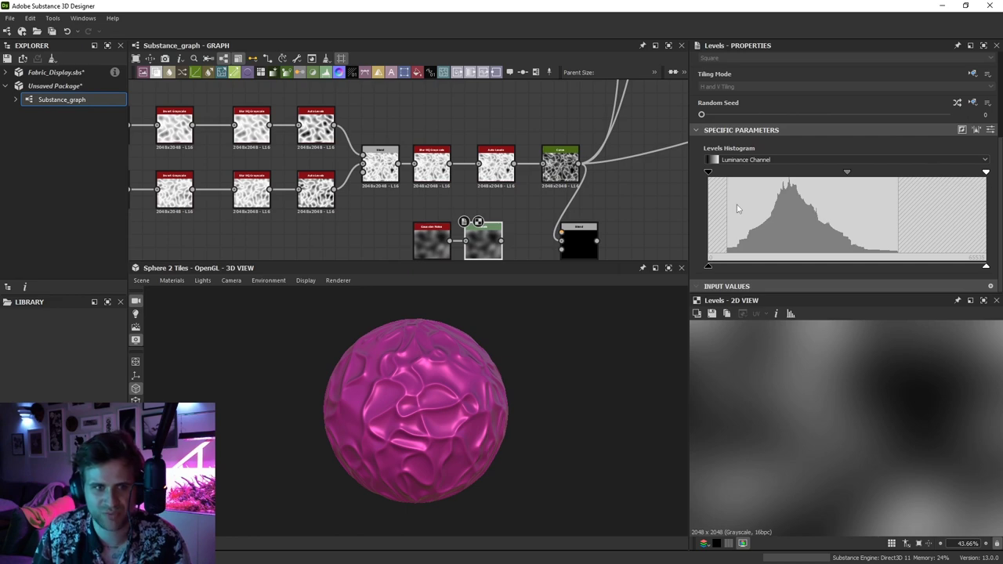
{"action": "middle_click_drag", "start_coordinate": [449, 234], "coordinate": [464, 160]}
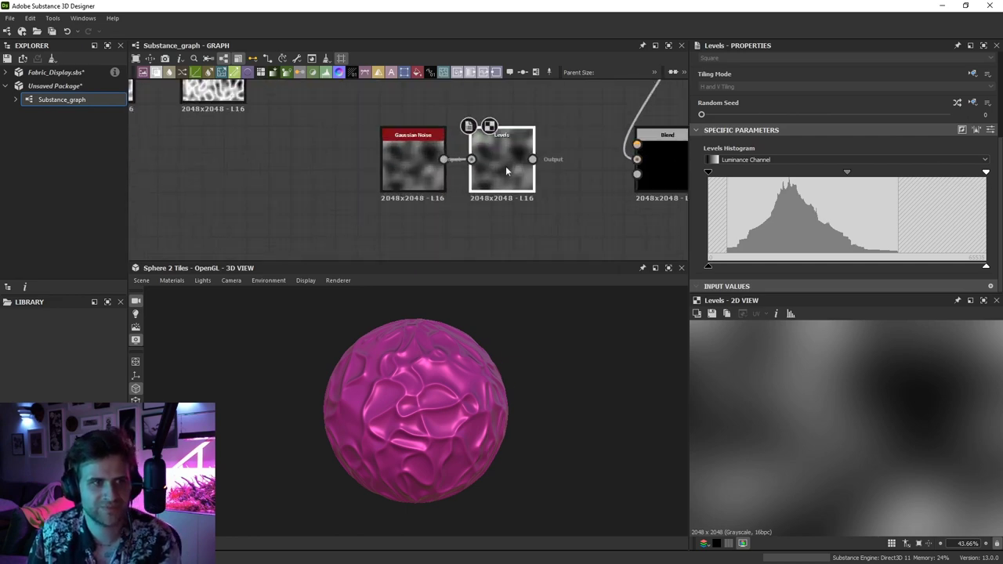
{"action": "key", "text": "Delete"}
Add an Auto Levels node after Gaussian Noise and connect its output to the new Blend's foreground
{"action": "key", "text": "space"}
{"action": "type", "text": "aut"}
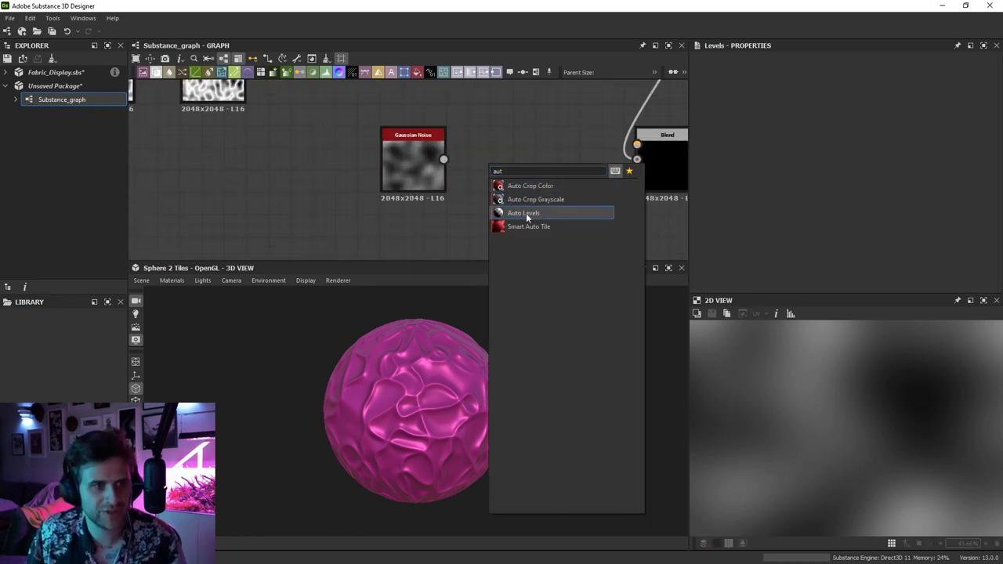
{"action": "left_click", "coordinate": [526, 213]}
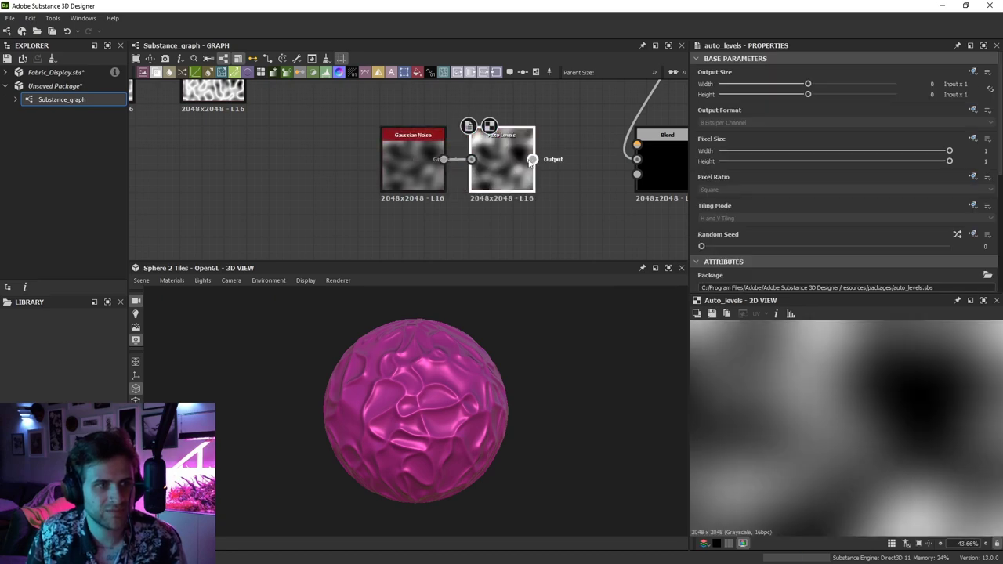
{"action": "left_click_drag", "start_coordinate": [532, 160], "coordinate": [637, 144]}
Set the new Blend node's blending mode to Multiply and view the whole masked pattern
{"action": "double_click", "coordinate": [662, 144]}
{"action": "middle_click_drag", "start_coordinate": [662, 144], "coordinate": [557, 163]}
{"action": "scroll", "coordinate": [801, 209], "scroll_direction": "down", "scroll_amount": 3}
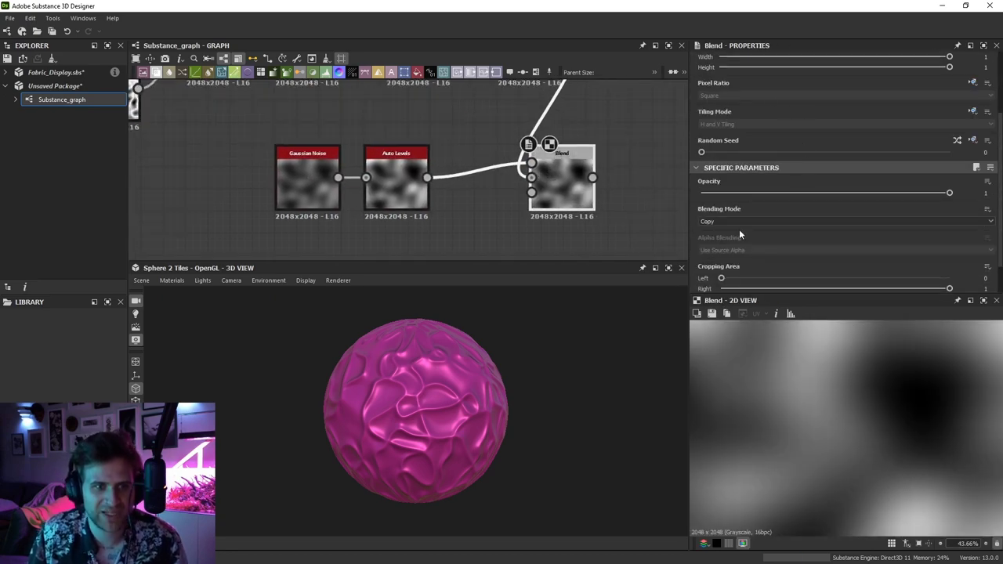
{"action": "left_click", "coordinate": [739, 224]}
{"action": "left_click", "coordinate": [721, 245]}
{"action": "scroll", "coordinate": [884, 424], "scroll_direction": "down", "scroll_amount": 5}
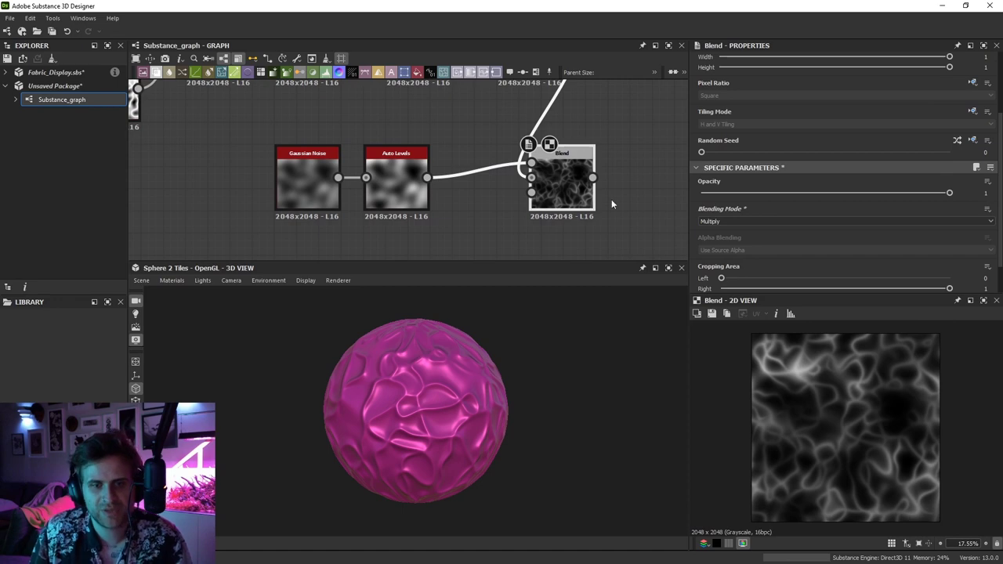
{"action": "scroll", "coordinate": [591, 157], "scroll_direction": "down", "scroll_amount": 1}
Review the Curve and Gaussian Noise outputs, and move the Curve's material connections to the Multiply Blend output
{"action": "middle_click_drag", "start_coordinate": [574, 113], "coordinate": [475, 173]}
{"action": "double_click", "coordinate": [451, 123]}
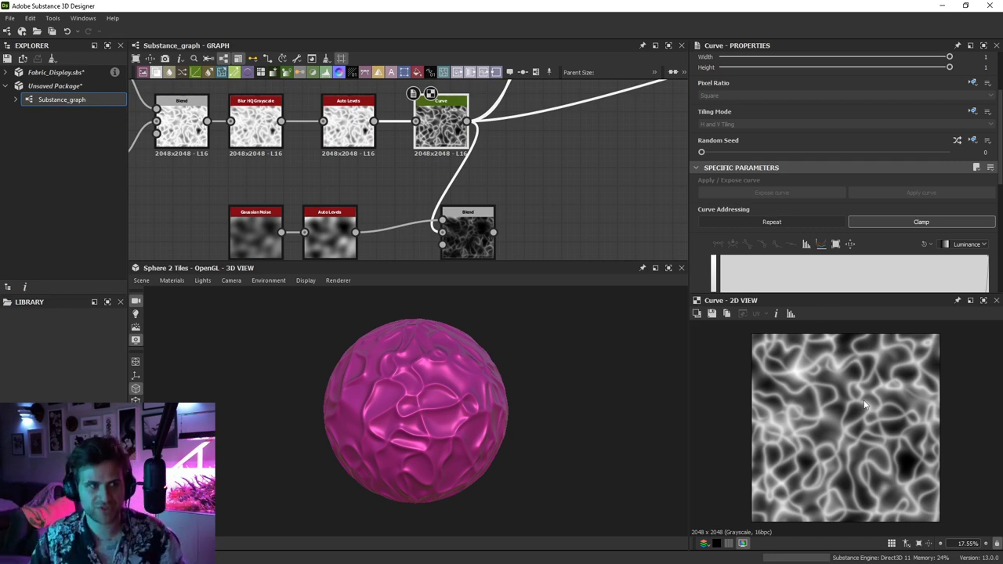
{"action": "left_click", "coordinate": [280, 214]}
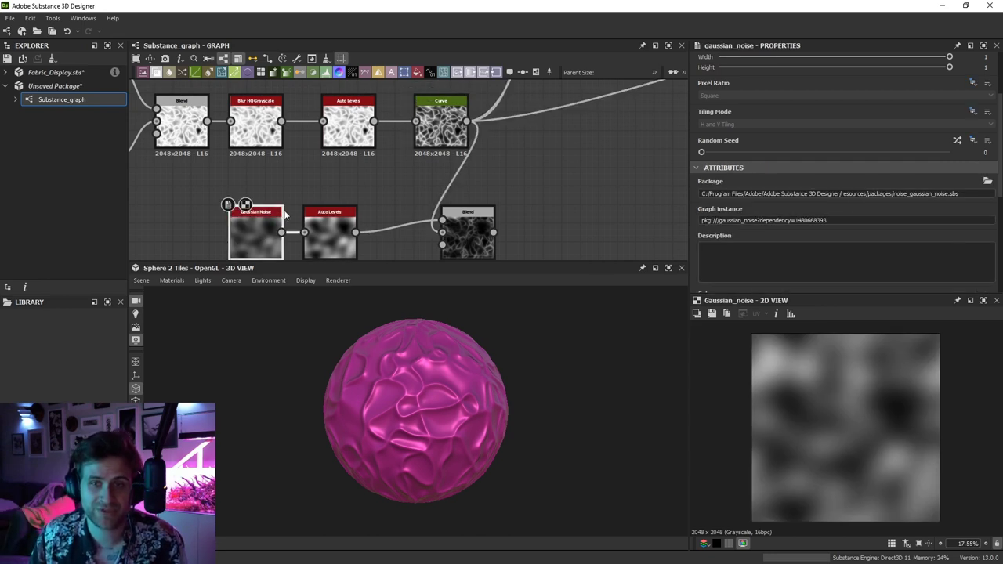
{"action": "left_click_drag", "start_coordinate": [470, 239], "coordinate": [481, 239]}
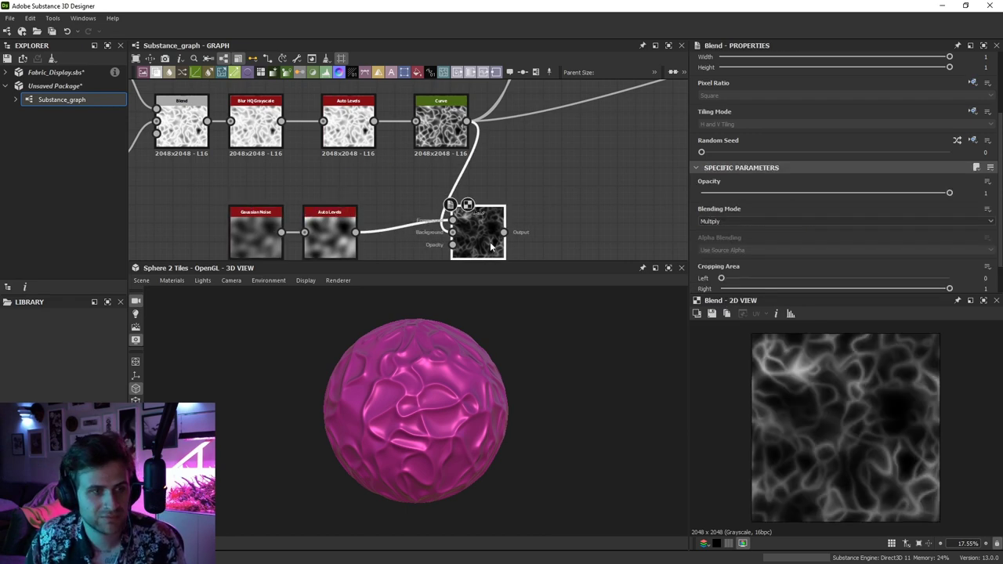
{"action": "left_click_drag", "start_coordinate": [467, 121], "coordinate": [487, 221], "text": "shift"}
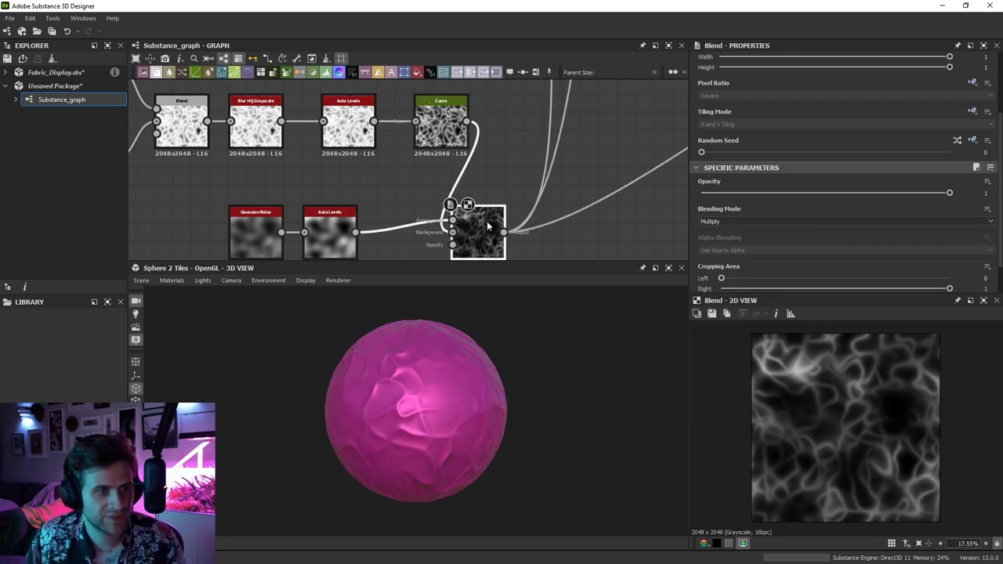
Examine the masked wrinkle pattern on the 3D preview sphere from several angles and distances
{"action": "left_click_drag", "start_coordinate": [474, 404], "coordinate": [434, 373]}
{"action": "scroll", "coordinate": [464, 231], "scroll_direction": "down", "scroll_amount": 1}
{"action": "mouse_move", "coordinate": [485, 224]}
{"action": "left_mouse_down"}
{"action": "mouse_move", "coordinate": [496, 240]}
{"action": "mouse_move", "coordinate": [487, 223]}
{"action": "left_mouse_up"}
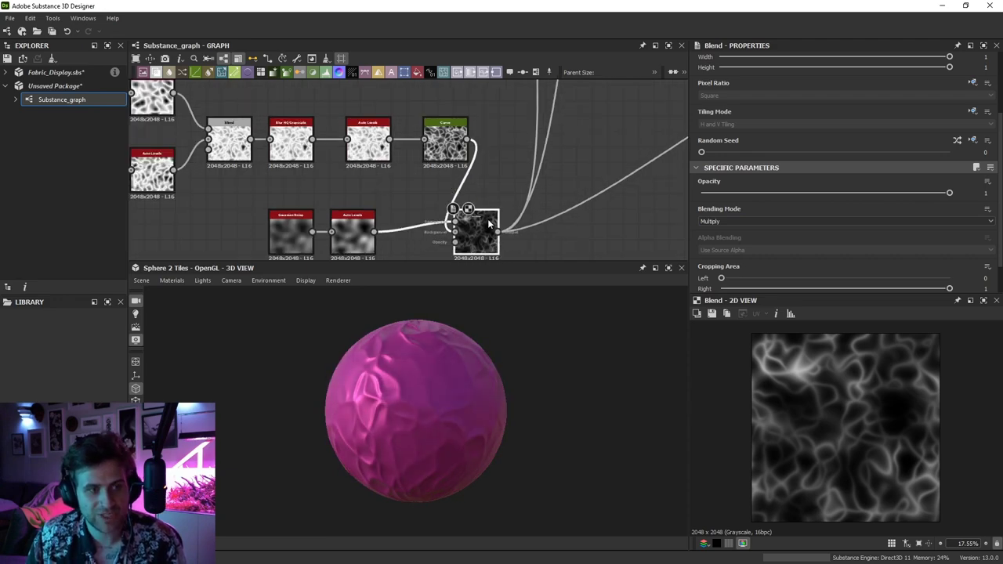
{"action": "left_click_drag", "start_coordinate": [433, 410], "coordinate": [481, 395]}
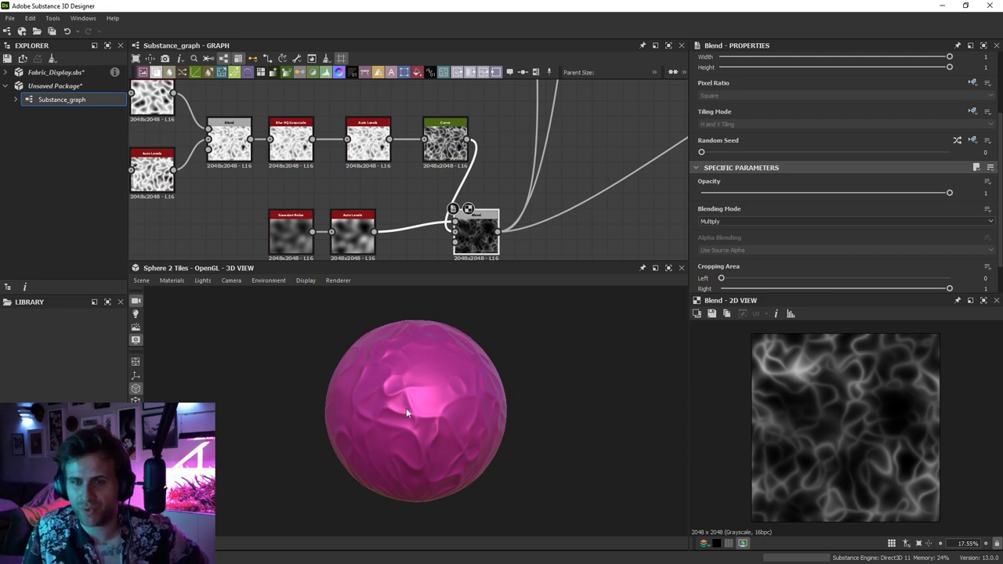
{"action": "mouse_move", "coordinate": [410, 422]}
{"action": "left_mouse_down"}
{"action": "mouse_move", "coordinate": [416, 336]}
{"action": "mouse_move", "coordinate": [446, 376]}
{"action": "mouse_move", "coordinate": [476, 374]}
{"action": "mouse_move", "coordinate": [442, 374]}
{"action": "left_mouse_up"}
{"action": "scroll", "coordinate": [379, 351], "scroll_direction": "up", "scroll_amount": 3}
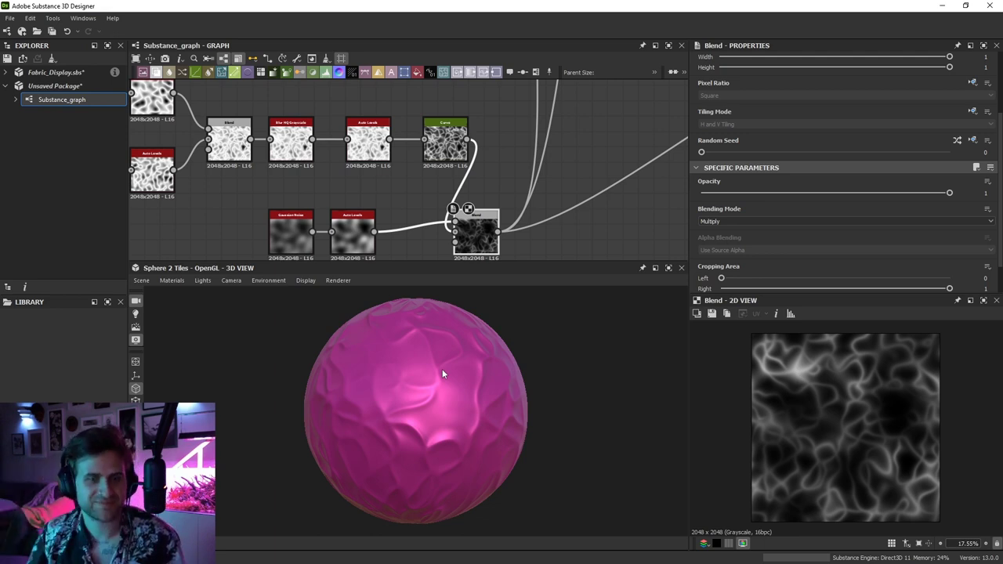
{"action": "scroll", "coordinate": [466, 245], "scroll_direction": "down", "scroll_amount": 1}
{"action": "scroll", "coordinate": [466, 246], "scroll_direction": "down", "scroll_amount": 4}
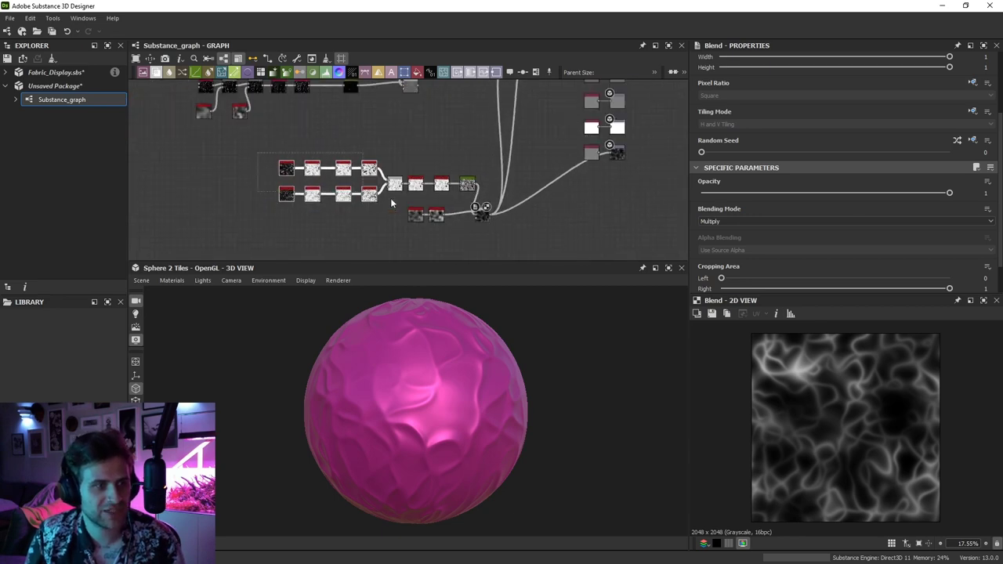
Try combining the networks in a new Blend, with the crease network's Curve as foreground and the Multiply Blend's output as background
{"action": "key", "text": "space"}
{"action": "left_click", "coordinate": [313, 222]}
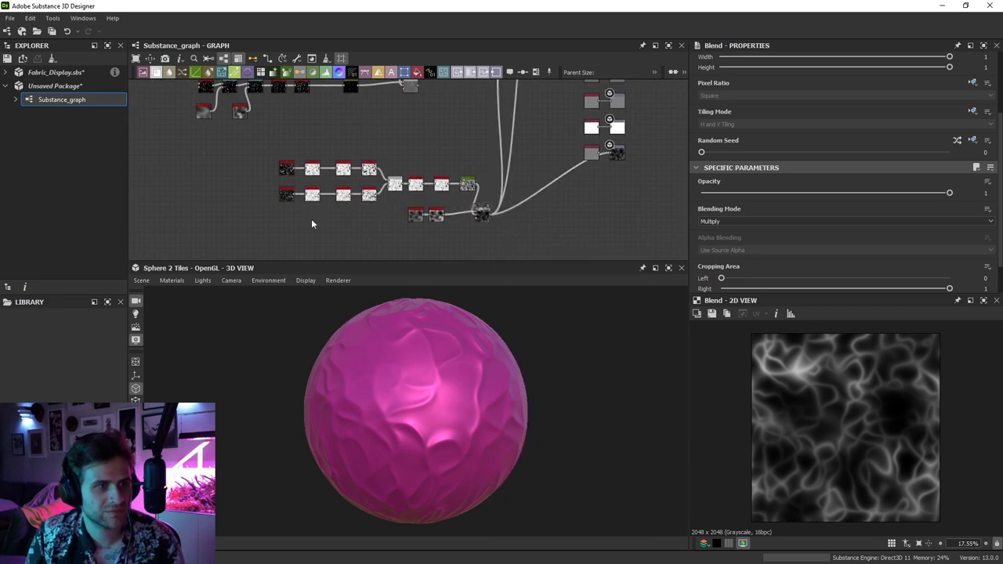
{"action": "left_click_drag", "start_coordinate": [232, 138], "coordinate": [480, 198]}
{"action": "left_click", "coordinate": [451, 207]}
{"action": "key", "text": "space"}
{"action": "left_click", "coordinate": [500, 224]}
{"action": "scroll", "coordinate": [445, 176], "scroll_direction": "up", "scroll_amount": 2}
{"action": "middle_click_drag", "start_coordinate": [428, 134], "coordinate": [459, 115]}
{"action": "scroll", "coordinate": [382, 159], "scroll_direction": "up", "scroll_amount": 1}
{"action": "double_click", "coordinate": [381, 159]}
{"action": "left_click", "coordinate": [388, 150]}
{"action": "left_click", "coordinate": [560, 223]}
{"action": "double_click", "coordinate": [560, 224]}
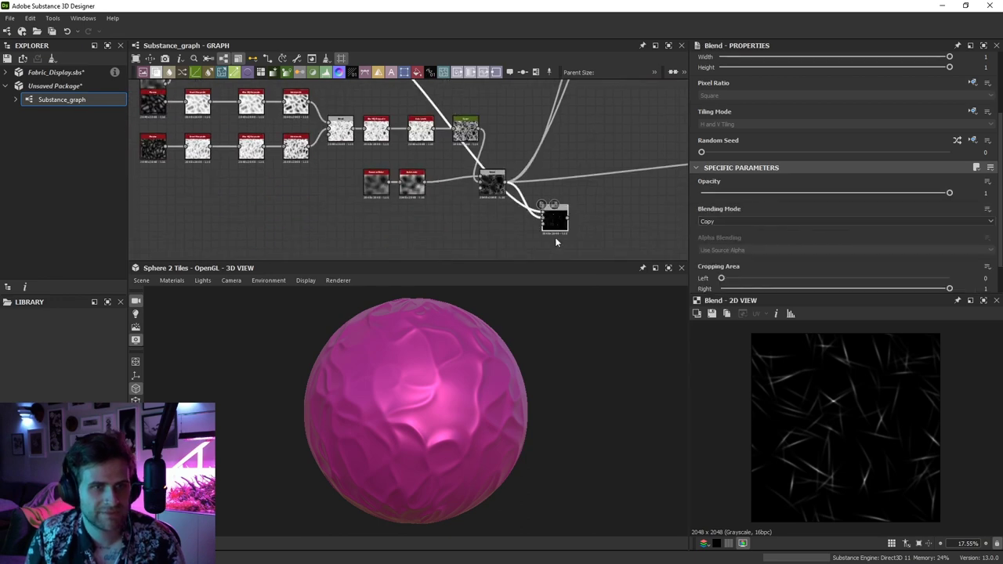
Try adding a Levels node fed by the Multiply Blend and raise its black output level
{"action": "left_click", "coordinate": [481, 239]}
{"action": "key", "text": "space"}
{"action": "type", "text": "lev"}
{"action": "key", "text": "Return"}
{"action": "scroll", "coordinate": [497, 207], "scroll_direction": "up", "scroll_amount": 1}
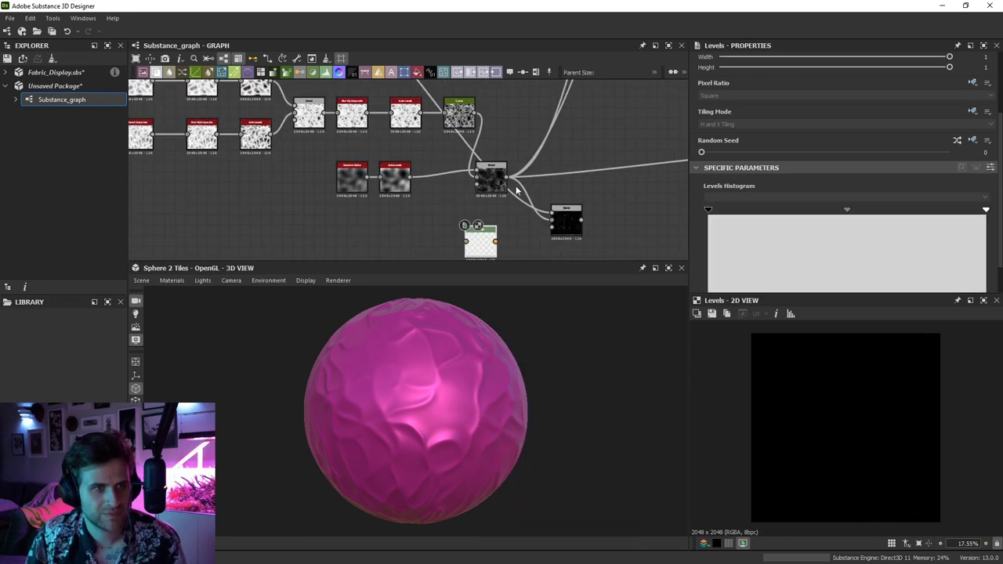
{"action": "left_click_drag", "start_coordinate": [500, 181], "coordinate": [467, 241]}
{"action": "left_click_drag", "start_coordinate": [735, 268], "coordinate": [745, 267]}
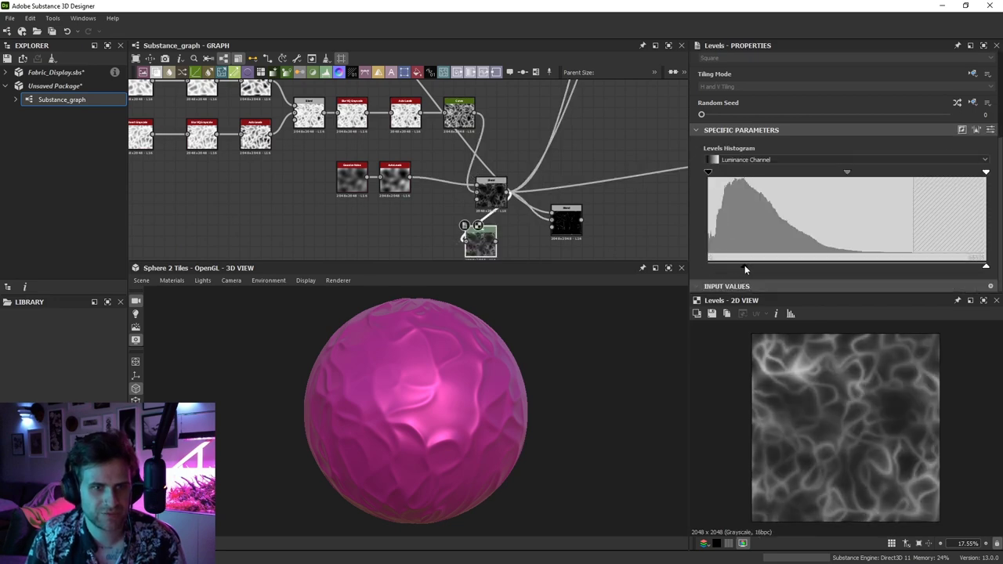
Try feeding the Levels output into the new Blend's background and setting the blending mode to Subtract
{"action": "left_click_drag", "start_coordinate": [496, 242], "coordinate": [558, 222]}
{"action": "left_click_drag", "start_coordinate": [562, 222], "coordinate": [605, 212]}
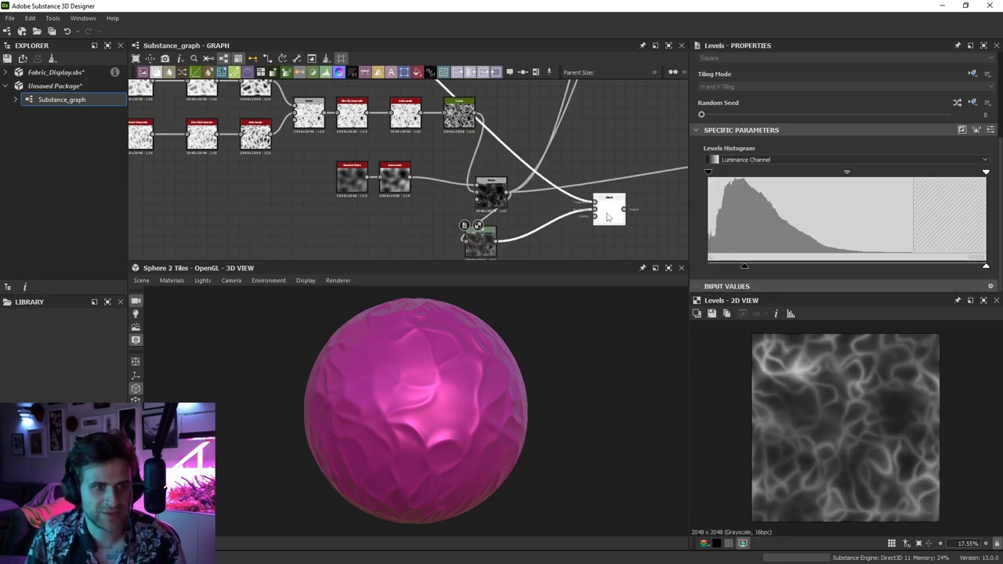
{"action": "double_click", "coordinate": [594, 204]}
{"action": "scroll", "coordinate": [842, 370], "scroll_direction": "up", "scroll_amount": 3}
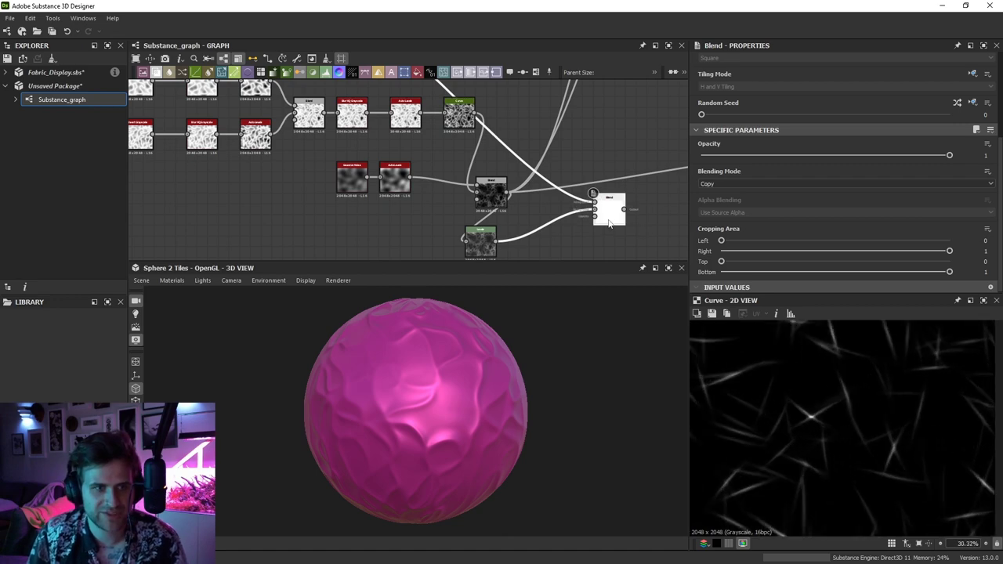
{"action": "left_click", "coordinate": [707, 185]}
{"action": "left_click", "coordinate": [732, 204]}
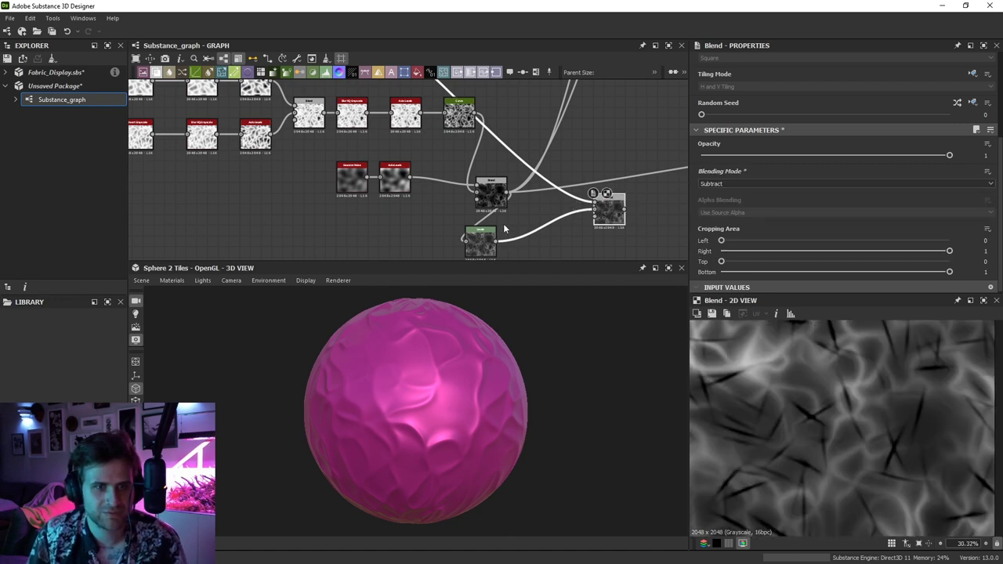
Try driving the material from the Subtract Blend with its opacity at 0.17 and check the result on the sphere
{"action": "left_click_drag", "start_coordinate": [489, 231], "coordinate": [617, 214]}
{"action": "left_click", "coordinate": [617, 214]}
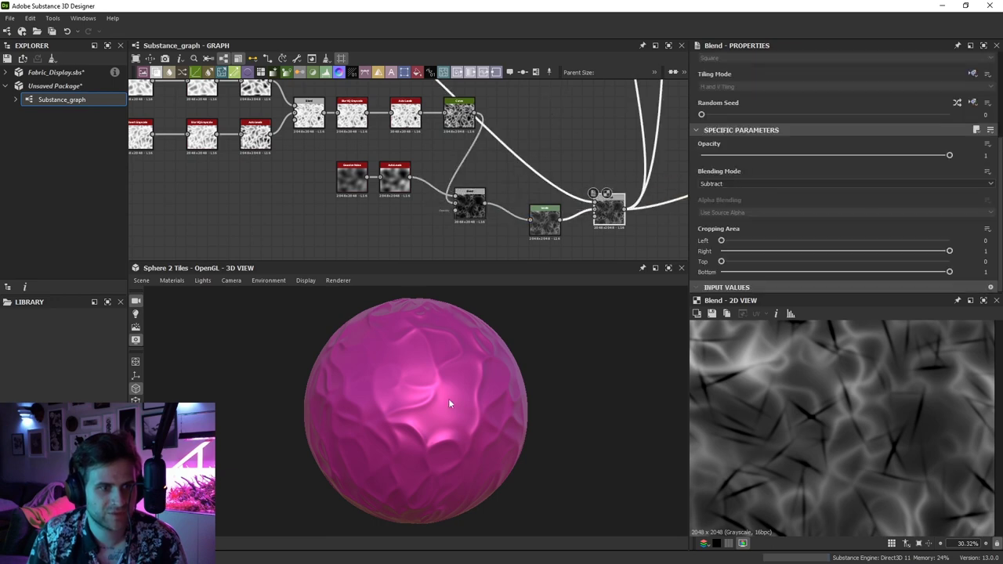
{"action": "scroll", "coordinate": [449, 398], "scroll_direction": "up", "scroll_amount": 3}
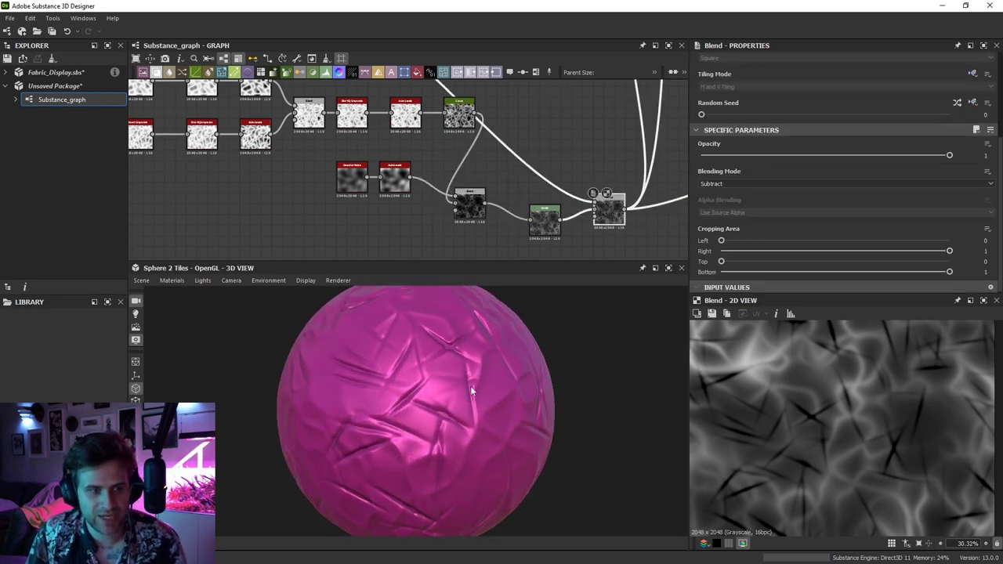
{"action": "mouse_move", "coordinate": [745, 154]}
{"action": "left_mouse_down"}
{"action": "mouse_move", "coordinate": [702, 155]}
{"action": "mouse_move", "coordinate": [743, 155]}
{"action": "left_mouse_up"}
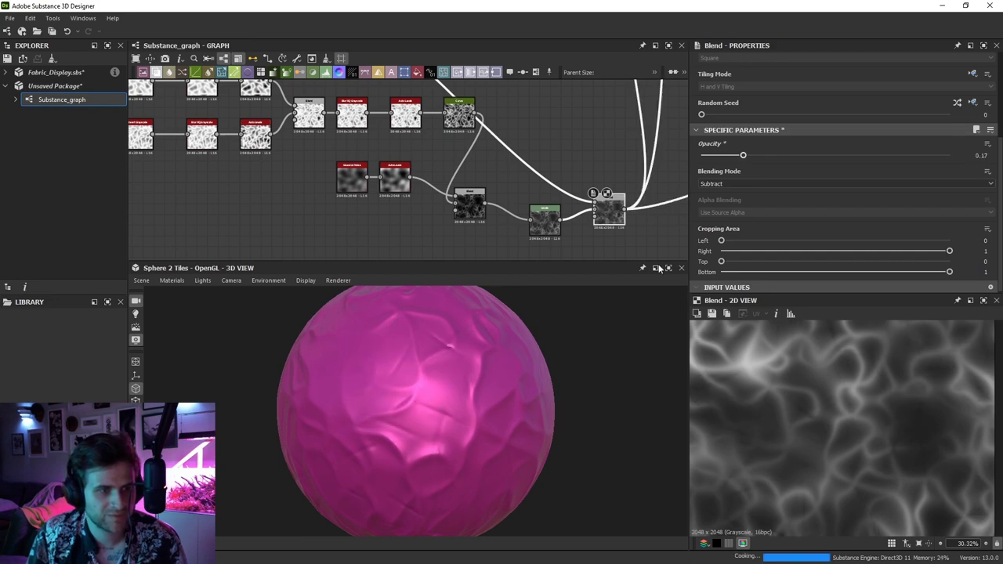
{"action": "mouse_move", "coordinate": [502, 376]}
{"action": "left_mouse_down"}
{"action": "mouse_move", "coordinate": [556, 385]}
{"action": "mouse_move", "coordinate": [457, 365]}
{"action": "mouse_move", "coordinate": [557, 373]}
{"action": "mouse_move", "coordinate": [484, 371]}
{"action": "left_mouse_up"}
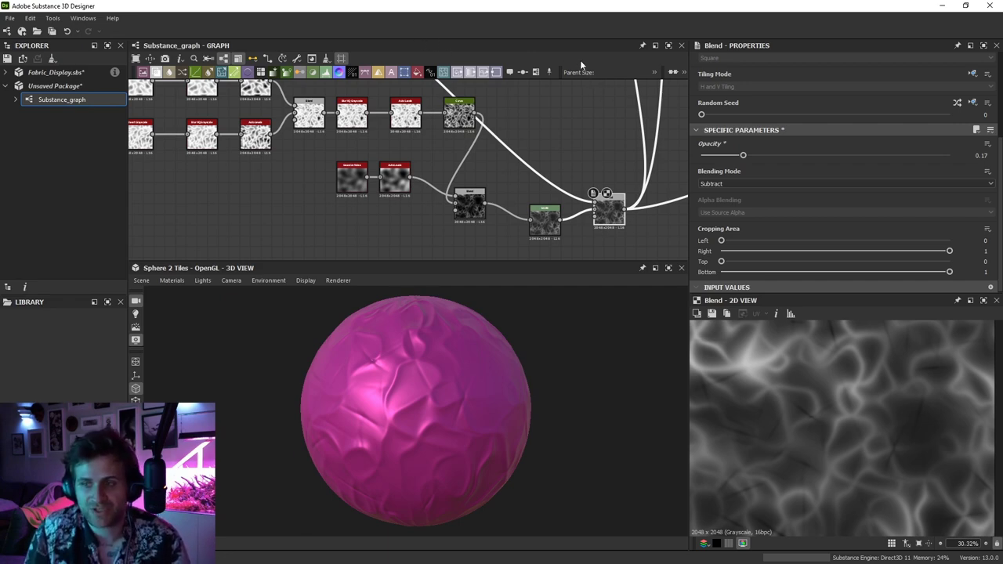
Undo the Subtract Blend's opacity, mode and connections as well as the Levels node
{"action": "scroll", "coordinate": [470, 161], "scroll_direction": "down", "scroll_amount": 3}
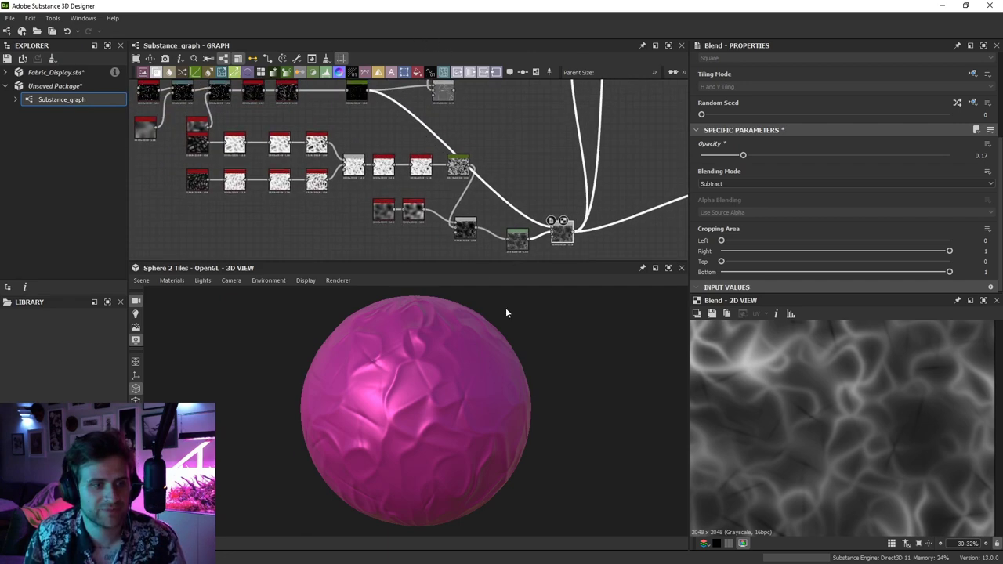
{"action": "key", "text": "ctrl+z"}
{"action": "key", "text": "ctrl+z"}
{"action": "key", "text": "ctrl+z"}
{"action": "key", "text": "ctrl+z"}
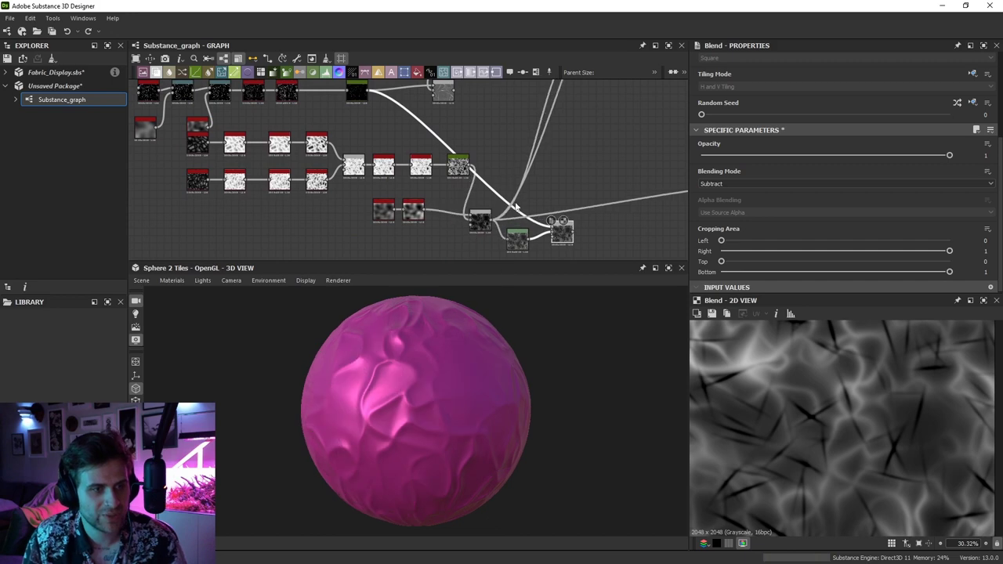
{"action": "key", "text": "ctrl+z"}
{"action": "key", "text": "ctrl+z"}
{"action": "key", "text": "ctrl+z"}
{"action": "key", "text": "ctrl+z"}
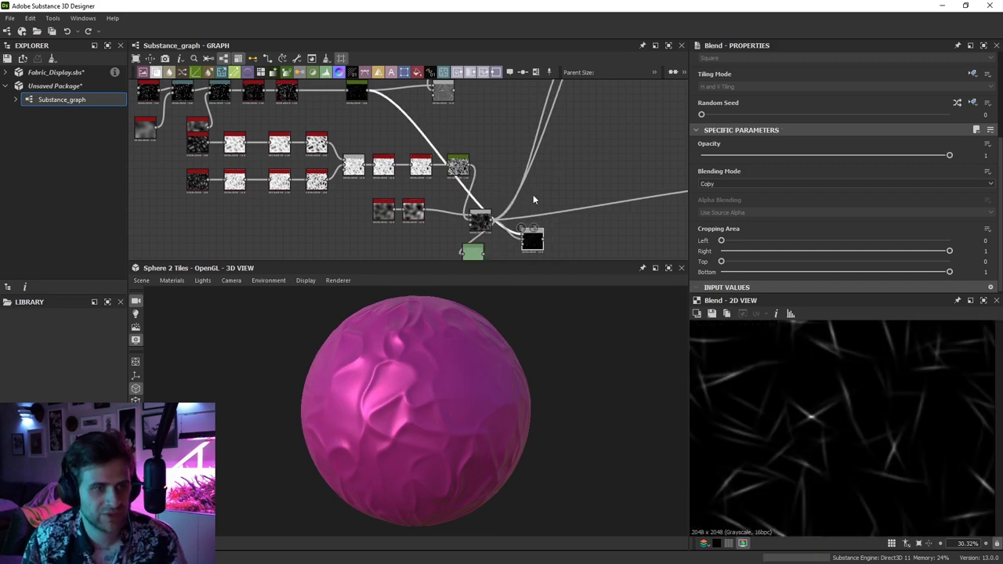
{"action": "key", "text": "ctrl+z"}
{"action": "key", "text": "ctrl+z"}
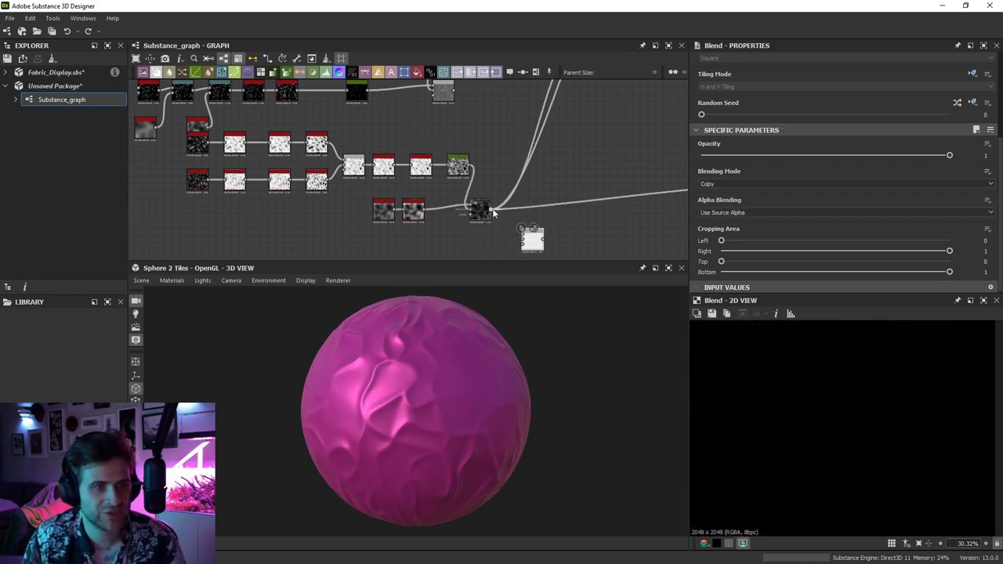
Move the material connections from the Multiply Blend's output back to the earlier crease network's final Blend
{"action": "left_click", "coordinate": [491, 210], "text": "shift"}
{"action": "mouse_move", "coordinate": [490, 139]}
{"action": "middle_mouse_down"}
{"action": "mouse_move", "coordinate": [514, 203]}
{"action": "mouse_move", "coordinate": [507, 137]}
{"action": "middle_mouse_up"}
{"action": "left_click", "coordinate": [473, 158]}
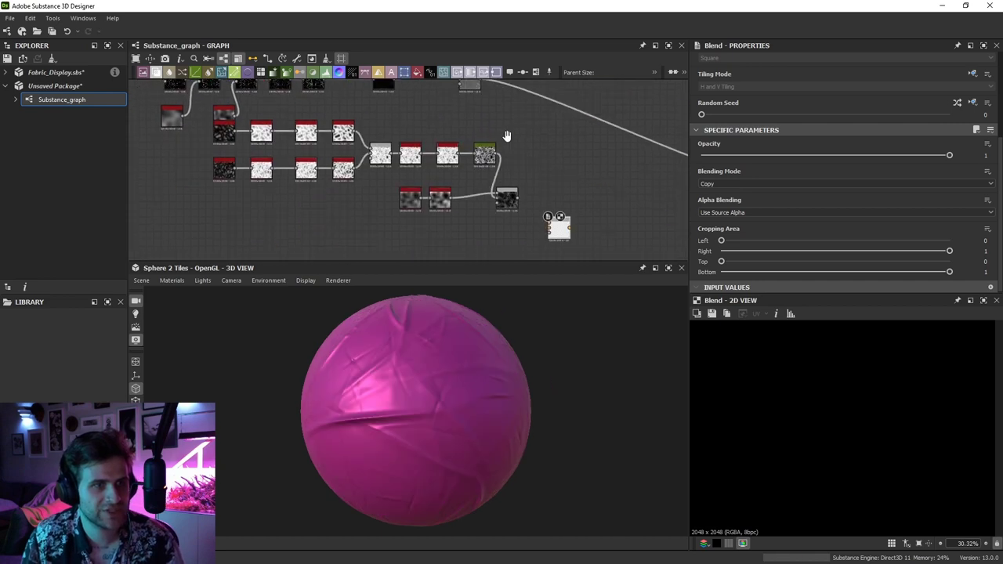
Move the Plasma wrinkle network away from the crease network and delete the unconnected Blend node
{"action": "scroll", "coordinate": [508, 139], "scroll_direction": "down", "scroll_amount": 1}
{"action": "left_click_drag", "start_coordinate": [259, 227], "coordinate": [347, 189]}
{"action": "middle_click_drag", "start_coordinate": [346, 188], "coordinate": [455, 162]}
{"action": "scroll", "coordinate": [454, 162], "scroll_direction": "down", "scroll_amount": 1}
{"action": "left_click_drag", "start_coordinate": [452, 162], "coordinate": [357, 181]}
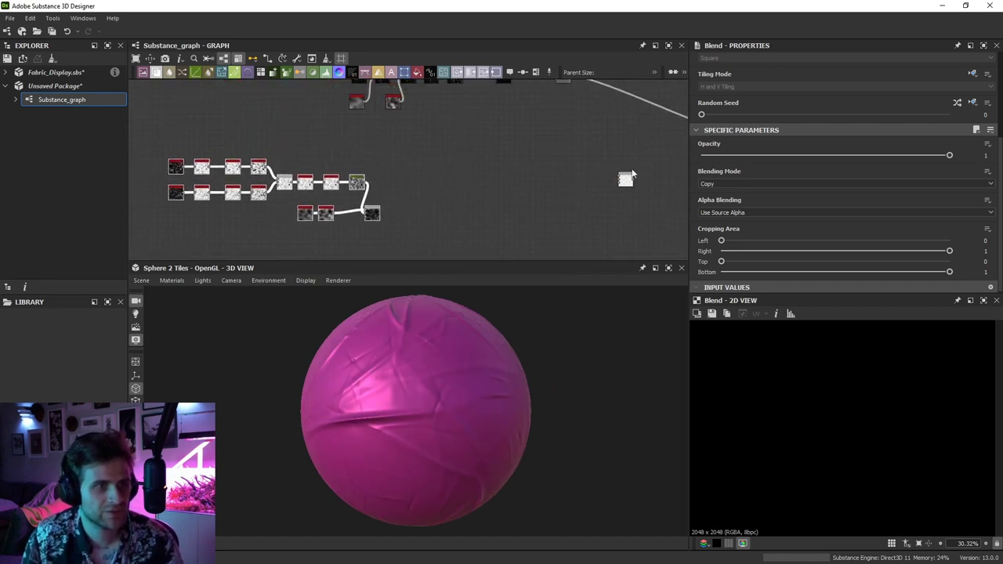
{"action": "left_click_drag", "start_coordinate": [567, 145], "coordinate": [665, 208]}
{"action": "key", "text": "Delete"}
View the crease network's final Blend output and examine its folds up close on the preview sphere
{"action": "middle_click_drag", "start_coordinate": [518, 142], "coordinate": [517, 165]}
{"action": "scroll", "coordinate": [543, 96], "scroll_direction": "up", "scroll_amount": 2}
{"action": "middle_click_drag", "start_coordinate": [543, 96], "coordinate": [514, 176]}
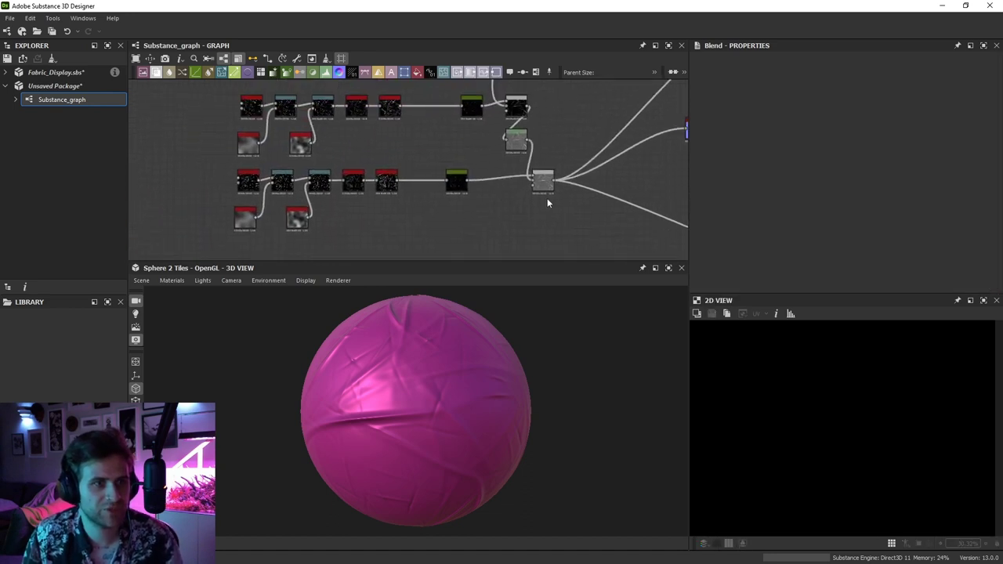
{"action": "left_click", "coordinate": [546, 186]}
{"action": "double_click", "coordinate": [543, 181]}
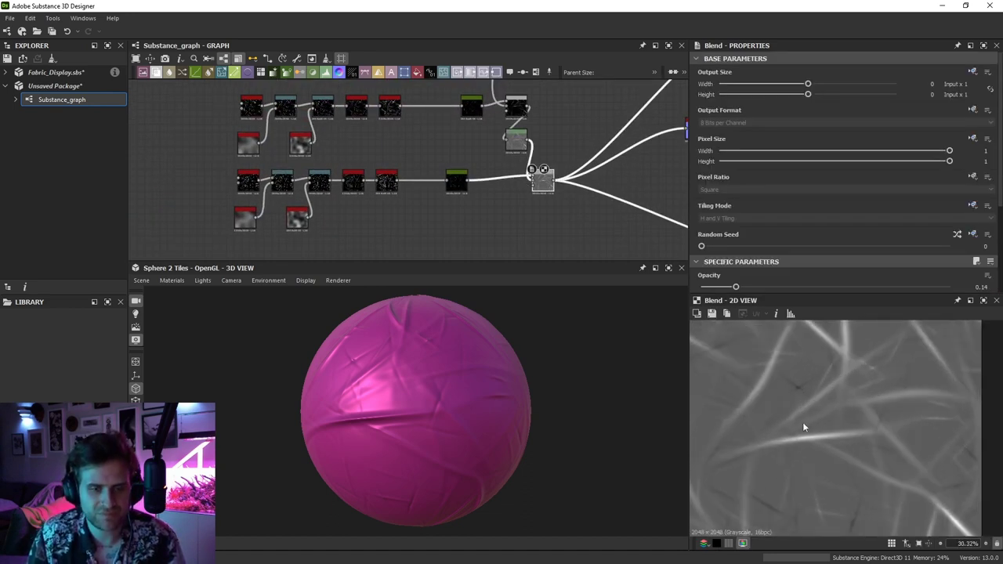
{"action": "left_click_drag", "start_coordinate": [460, 396], "coordinate": [410, 391]}
{"action": "scroll", "coordinate": [410, 391], "scroll_direction": "up", "scroll_amount": 3}
{"action": "right_click_drag", "start_coordinate": [410, 391], "coordinate": [430, 388], "text": "ctrl+shift"}
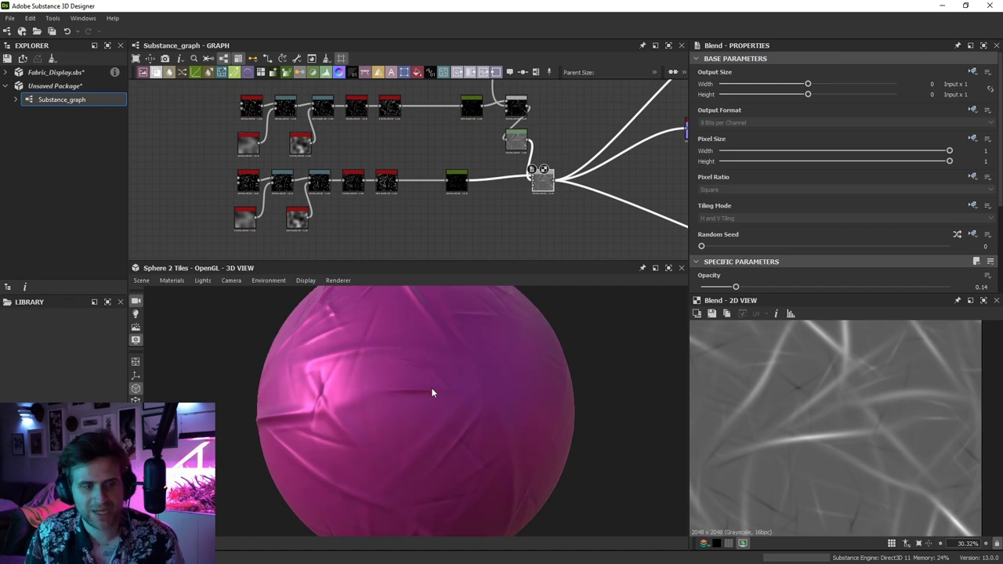
{"action": "mouse_move", "coordinate": [472, 391]}
{"action": "left_mouse_down"}
{"action": "mouse_move", "coordinate": [447, 383]}
{"action": "mouse_move", "coordinate": [485, 384]}
{"action": "left_mouse_up"}
{"action": "scroll", "coordinate": [449, 387], "scroll_direction": "up", "scroll_amount": 2}
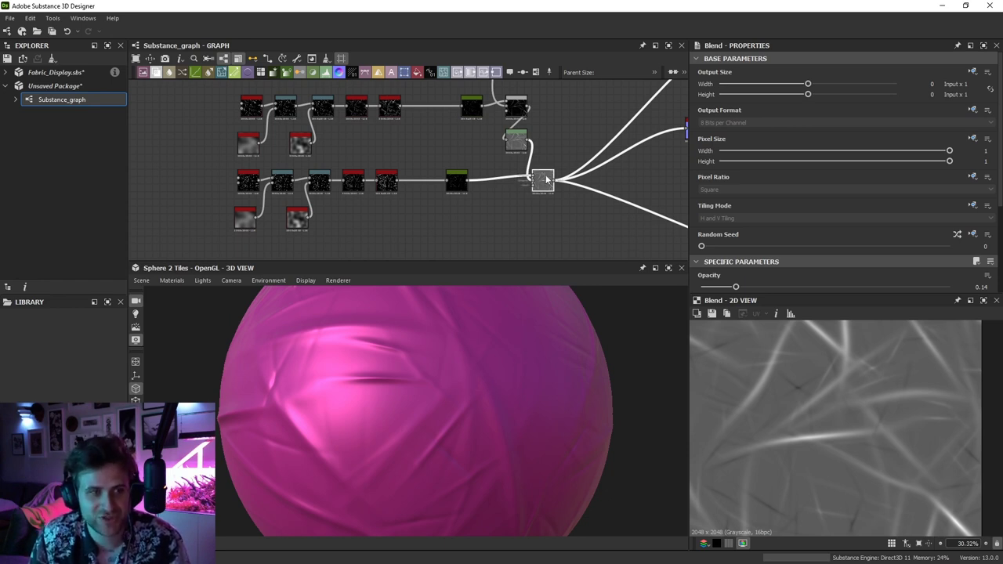
Add a Weave Generator node beneath the crease network's final Blend
{"action": "left_click_drag", "start_coordinate": [544, 177], "coordinate": [548, 180]}
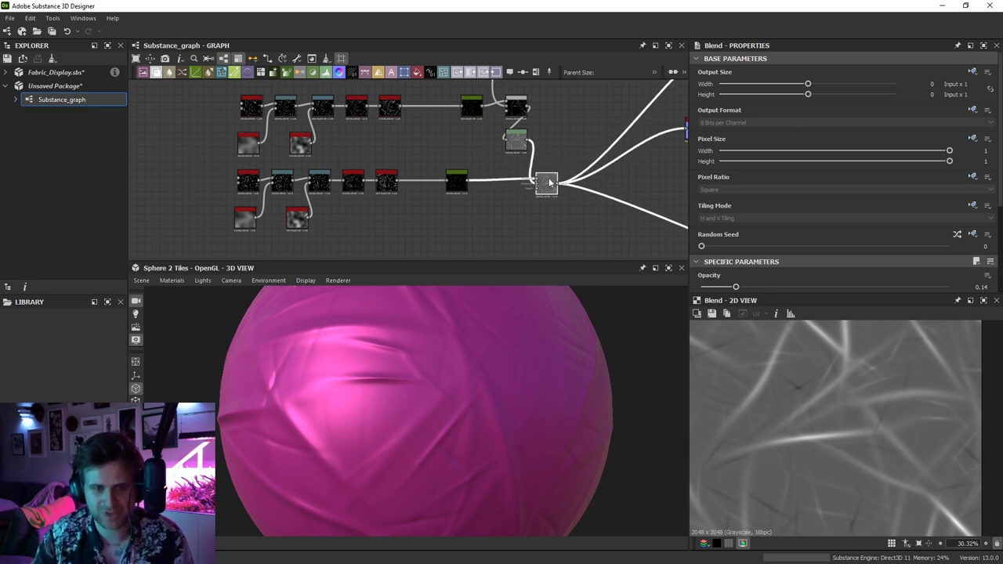
{"action": "key", "text": "space"}
{"action": "type", "text": "weave"}
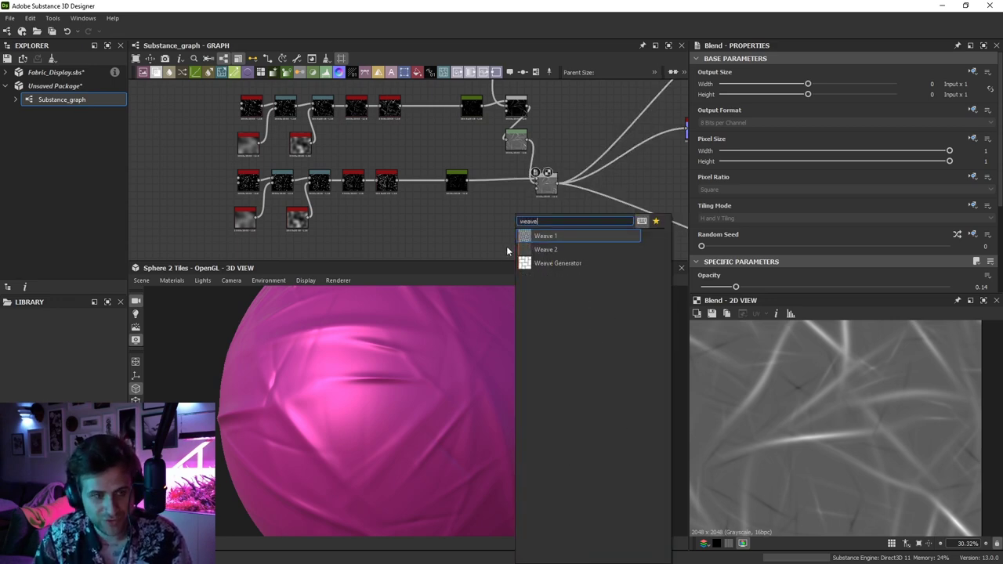
{"action": "key", "text": "Down"}
{"action": "key", "text": "Down"}
{"action": "key", "text": "Return"}
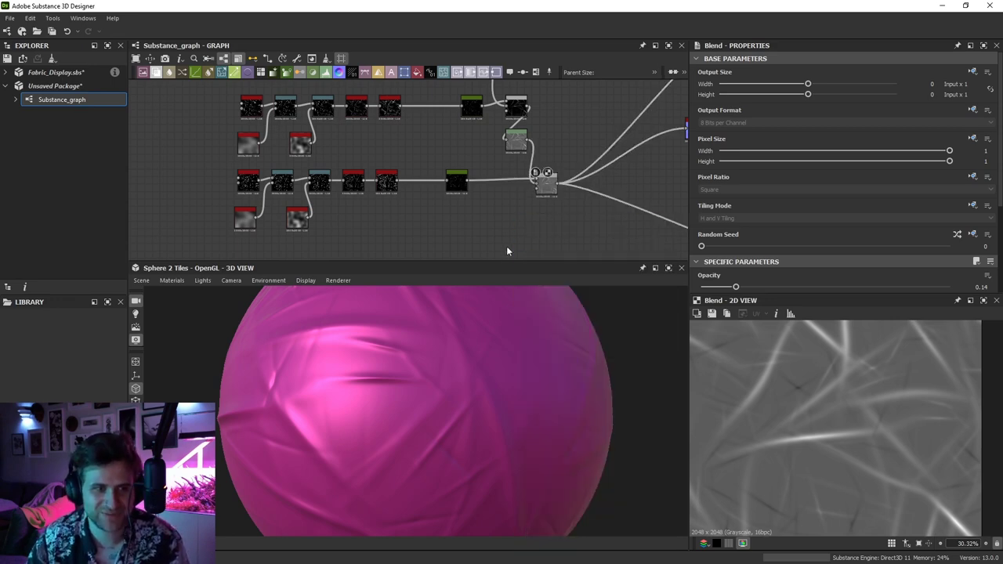
{"action": "scroll", "coordinate": [506, 246], "scroll_direction": "up", "scroll_amount": 2}
{"action": "left_click_drag", "start_coordinate": [508, 241], "coordinate": [508, 229]}
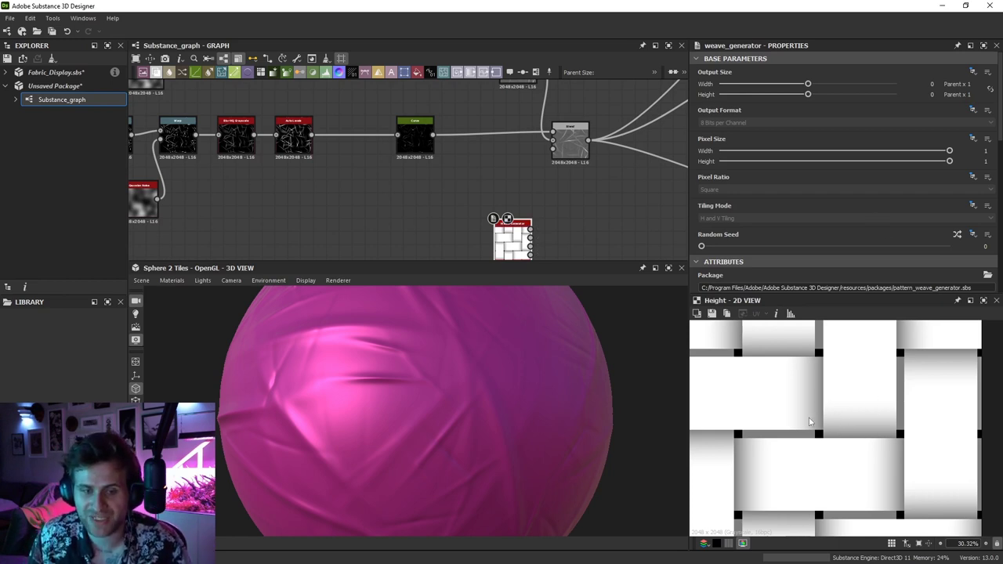
Inspect the weave pattern up close and set the Weave Generator's X and Y gap to 0.22
{"action": "scroll", "coordinate": [832, 419], "scroll_direction": "up", "scroll_amount": 2}
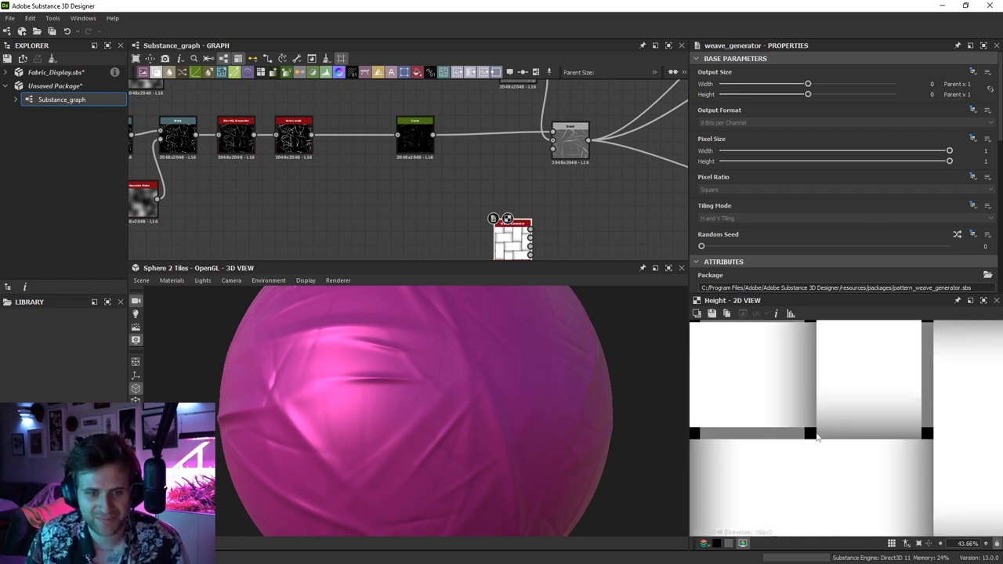
{"action": "scroll", "coordinate": [817, 437], "scroll_direction": "down", "scroll_amount": 2}
{"action": "scroll", "coordinate": [772, 239], "scroll_direction": "down", "scroll_amount": 6}
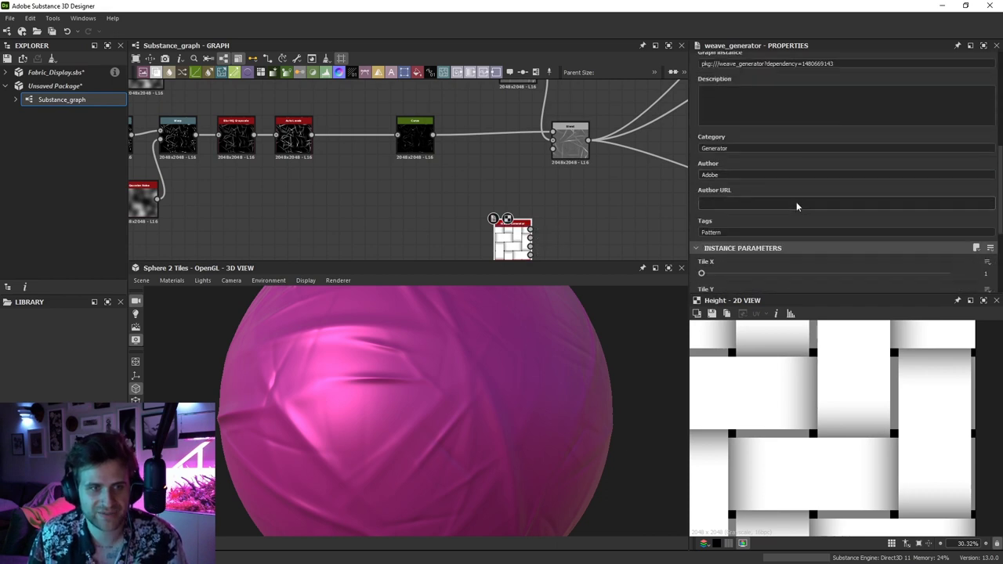
{"action": "scroll", "coordinate": [784, 227], "scroll_direction": "down", "scroll_amount": 2}
{"action": "scroll", "coordinate": [728, 220], "scroll_direction": "down", "scroll_amount": 1}
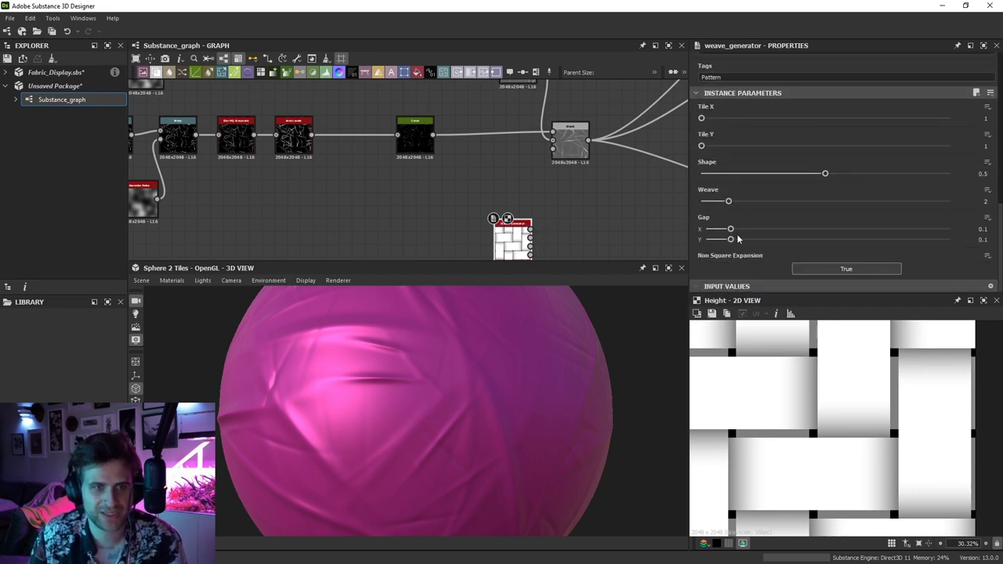
{"action": "left_click_drag", "start_coordinate": [731, 229], "coordinate": [760, 228]}
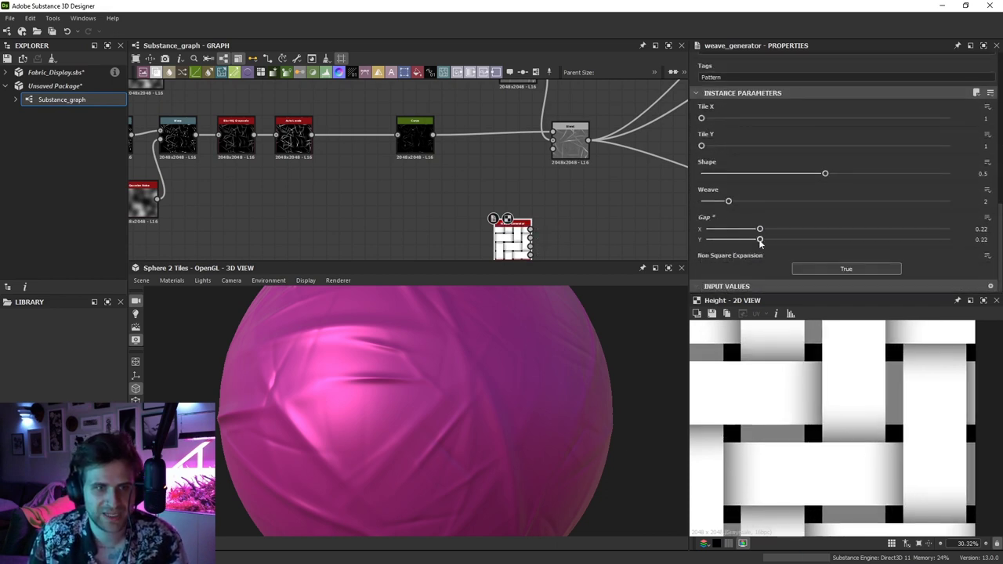
{"action": "key", "text": "space"}
{"action": "type", "text": "blur"}
{"action": "key", "text": "Return"}
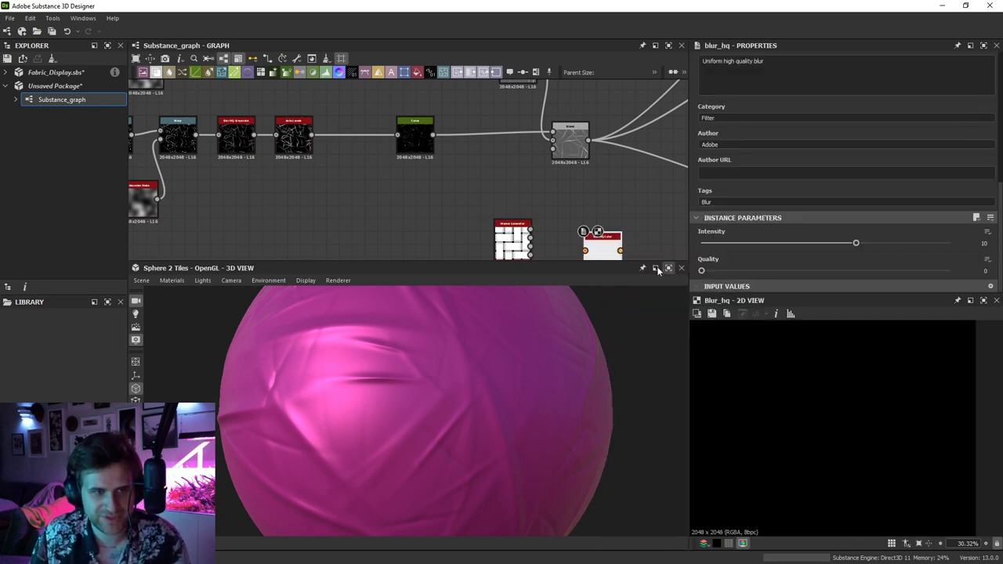
{"action": "key", "text": "Delete"}
Add a Blur HQ Grayscale node in place of the colour version and feed the Weave Generator's height into it
{"action": "key", "text": "space"}
{"action": "type", "text": "blur"}
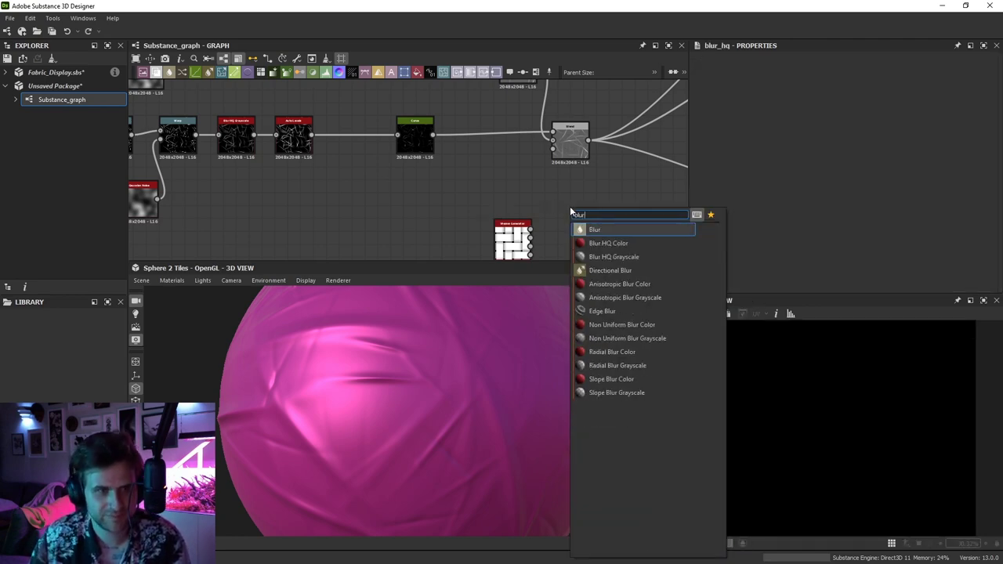
{"action": "left_click", "coordinate": [599, 259]}
{"action": "left_click_drag", "start_coordinate": [523, 228], "coordinate": [546, 200]}
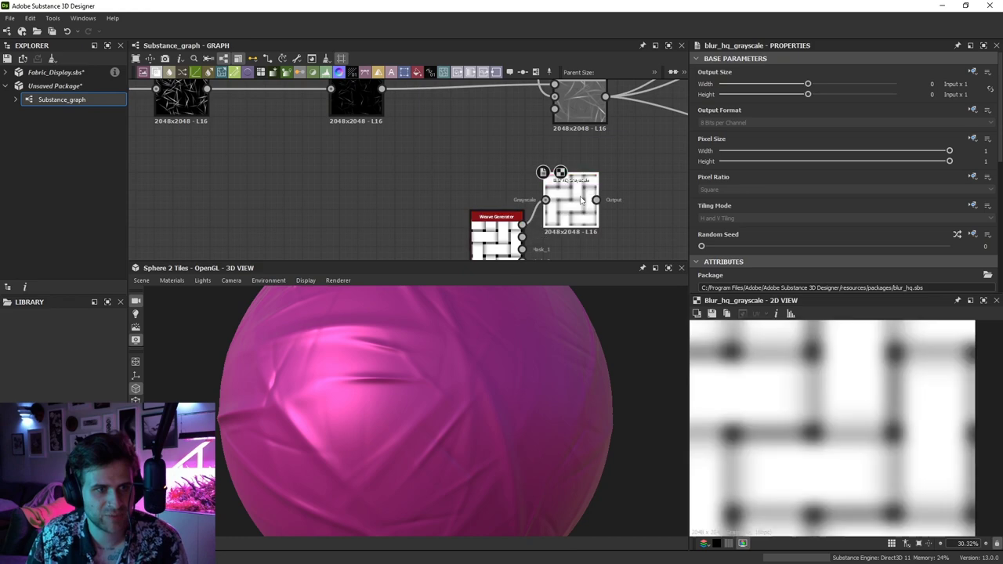
Set the Blur HQ Grayscale's intensity to 2.12 and inspect the softened weave edges up close
{"action": "scroll", "coordinate": [793, 247], "scroll_direction": "down", "scroll_amount": 3}
{"action": "scroll", "coordinate": [793, 248], "scroll_direction": "down", "scroll_amount": 5}
{"action": "left_click_drag", "start_coordinate": [846, 243], "coordinate": [683, 249]}
{"action": "scroll", "coordinate": [840, 421], "scroll_direction": "up", "scroll_amount": 5}
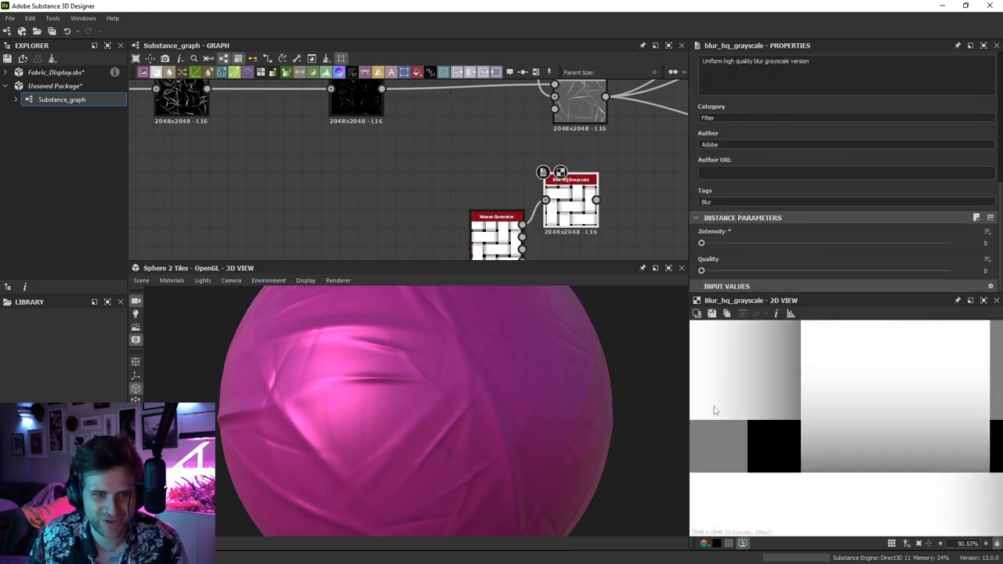
{"action": "left_click_drag", "start_coordinate": [701, 243], "coordinate": [734, 246]}
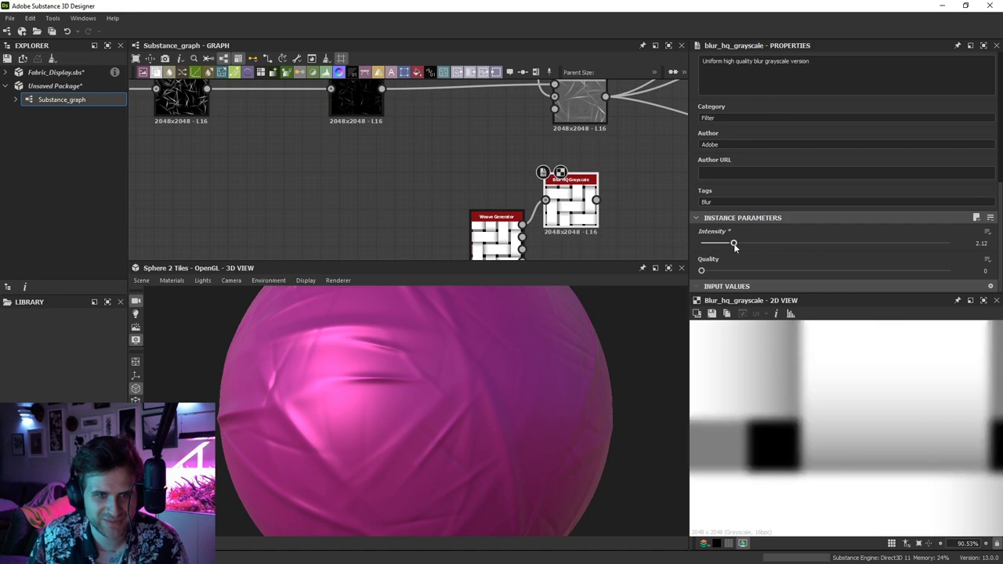
{"action": "scroll", "coordinate": [790, 429], "scroll_direction": "down", "scroll_amount": 2}
{"action": "scroll", "coordinate": [758, 423], "scroll_direction": "up", "scroll_amount": 2}
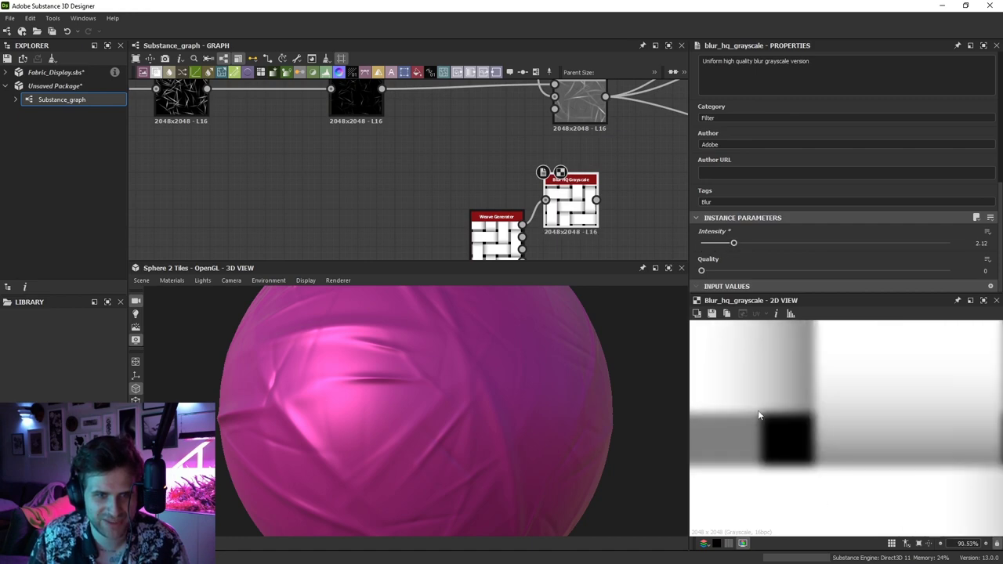
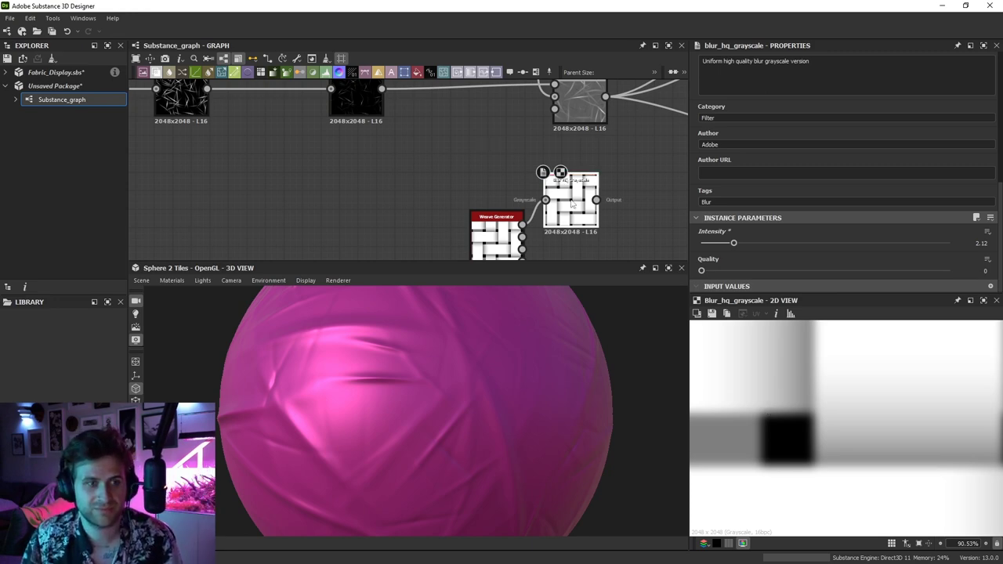
{"action": "left_click_drag", "start_coordinate": [577, 207], "coordinate": [577, 225]}
Set the Weave Generator's Tile X and Tile Y to 8
{"action": "double_click", "coordinate": [507, 247]}
{"action": "scroll", "coordinate": [822, 380], "scroll_direction": "down", "scroll_amount": 10}
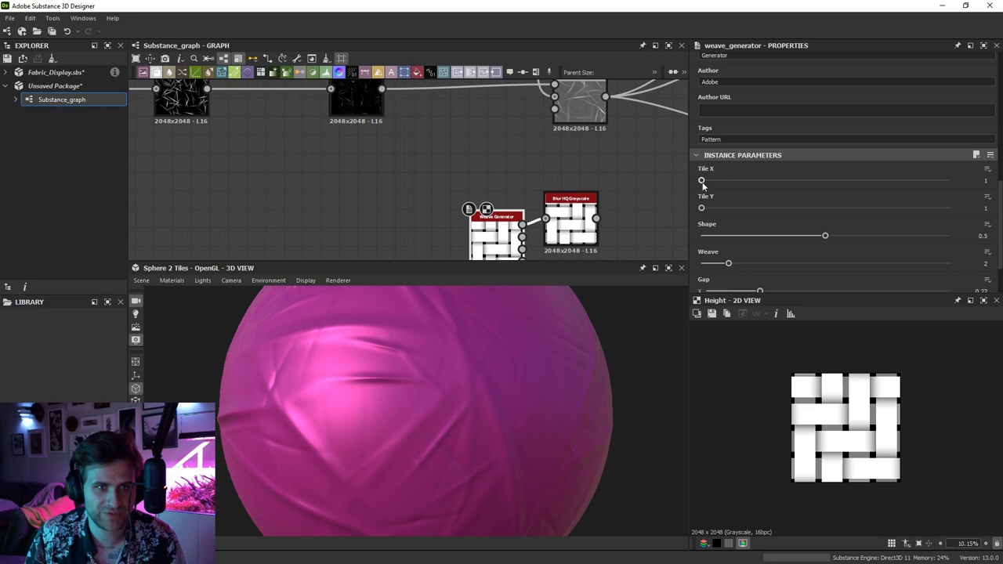
{"action": "left_click_drag", "start_coordinate": [706, 181], "coordinate": [794, 182]}
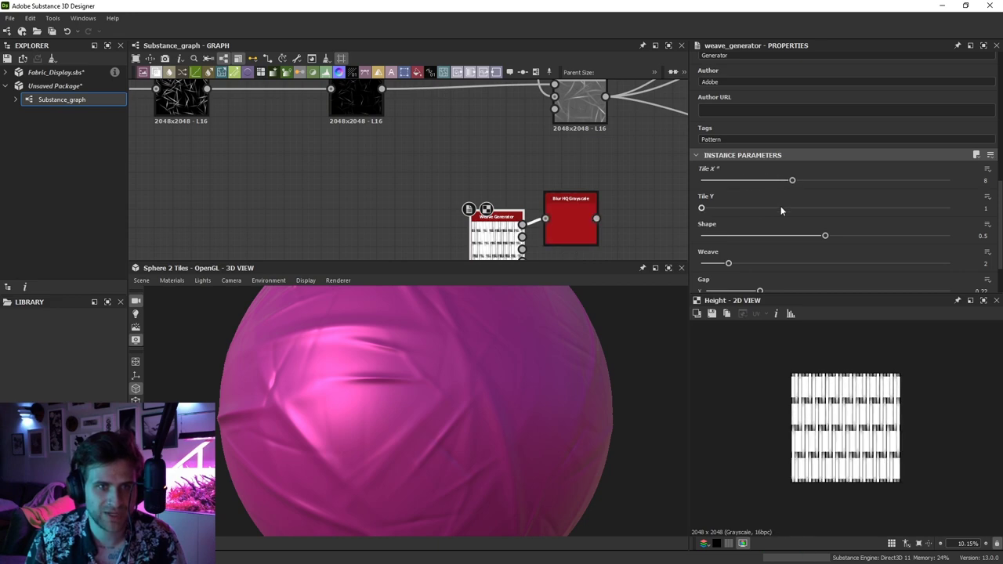
{"action": "left_click_drag", "start_coordinate": [701, 207], "coordinate": [792, 208]}
{"action": "scroll", "coordinate": [848, 457], "scroll_direction": "up", "scroll_amount": 6}
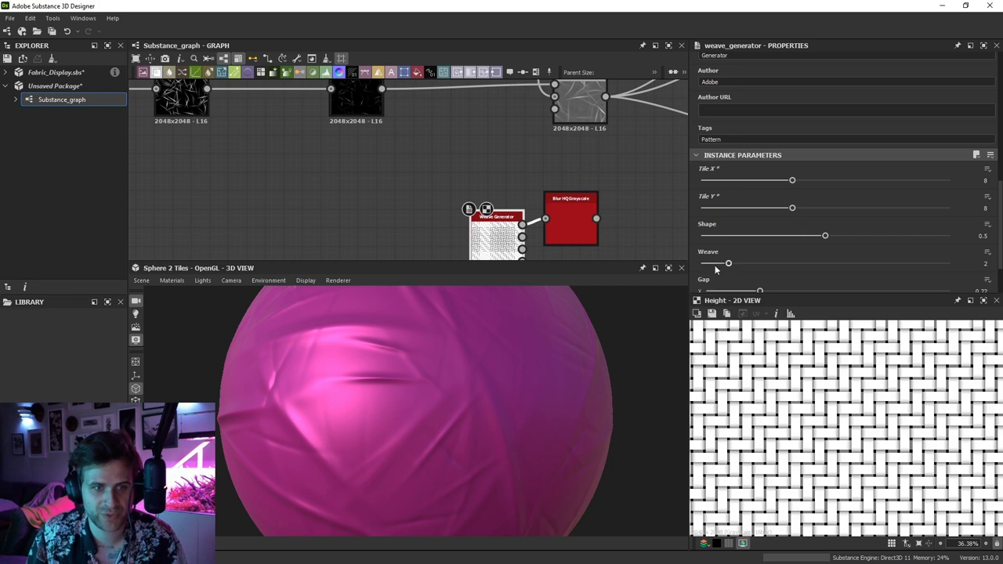
Try Weave values of 1 and 4 on the Weave Generator and return the setting to 2
{"action": "left_click_drag", "start_coordinate": [714, 264], "coordinate": [701, 264]}
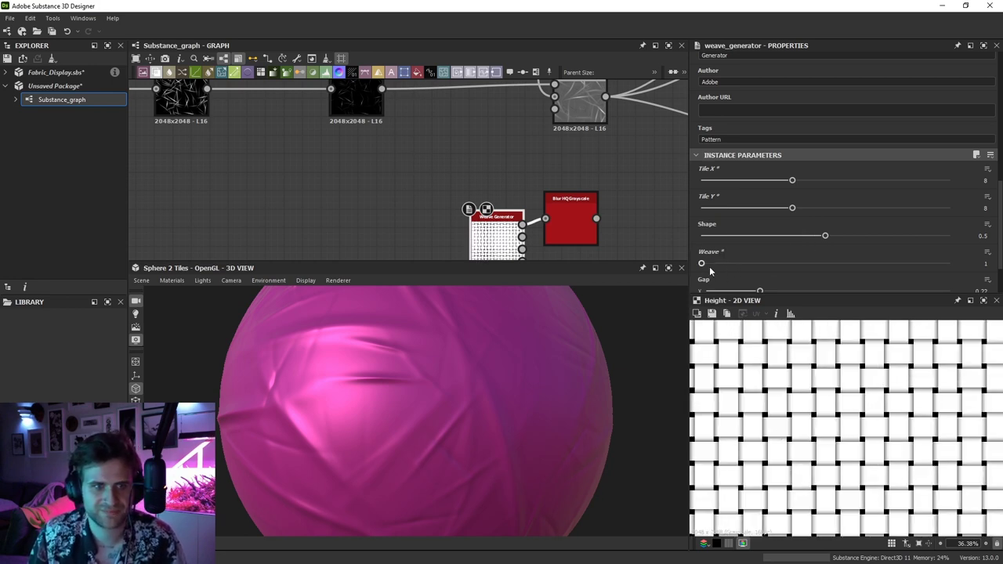
{"action": "left_click_drag", "start_coordinate": [702, 264], "coordinate": [728, 265]}
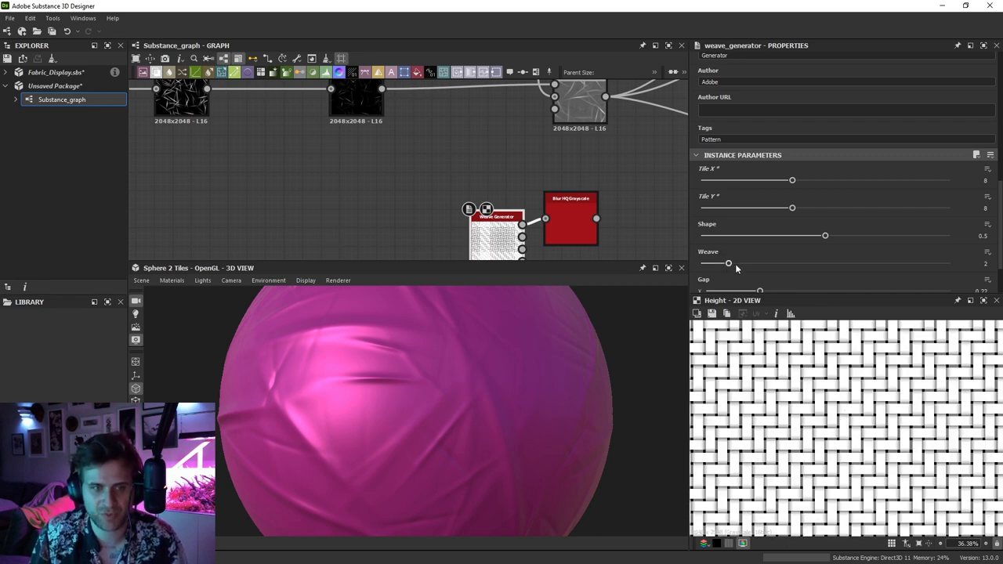
{"action": "left_click_drag", "start_coordinate": [736, 267], "coordinate": [784, 267]}
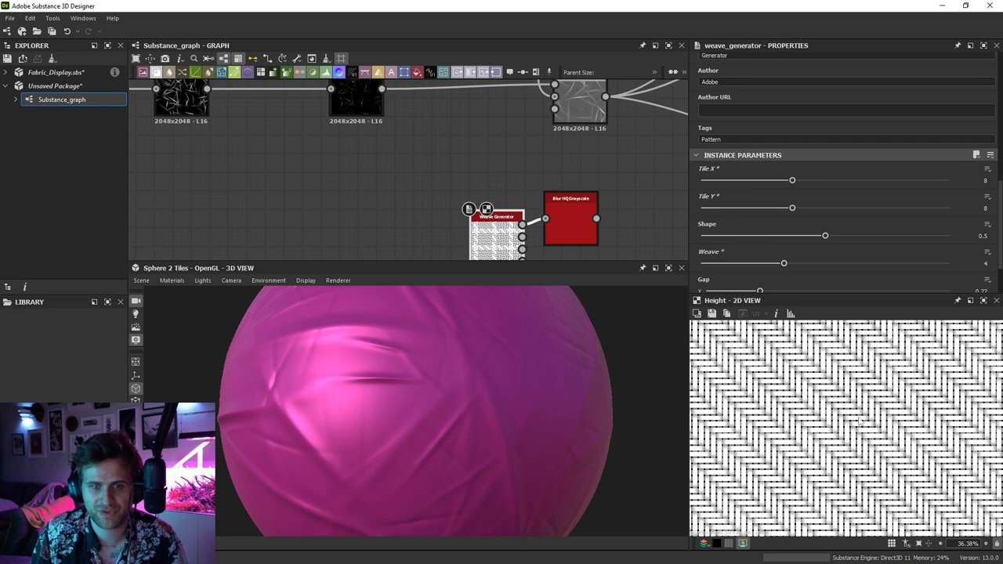
{"action": "key", "text": "ctrl+z"}
{"action": "key", "text": "ctrl+z"}
{"action": "key", "text": "ctrl+z"}
{"action": "middle_click_drag", "start_coordinate": [578, 213], "coordinate": [575, 196]}
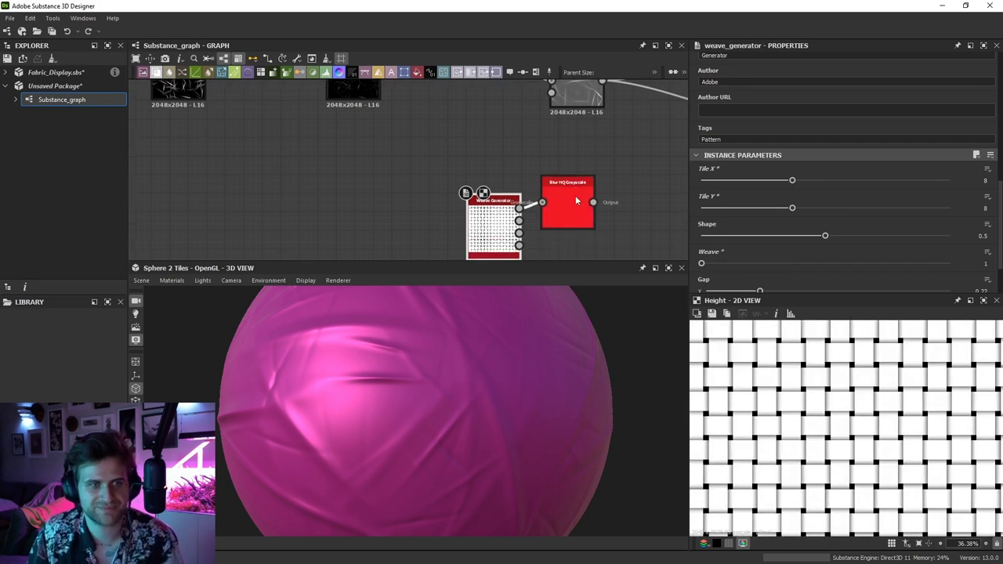
{"action": "left_click", "coordinate": [722, 265]}
{"action": "scroll", "coordinate": [766, 375], "scroll_direction": "down", "scroll_amount": 5}
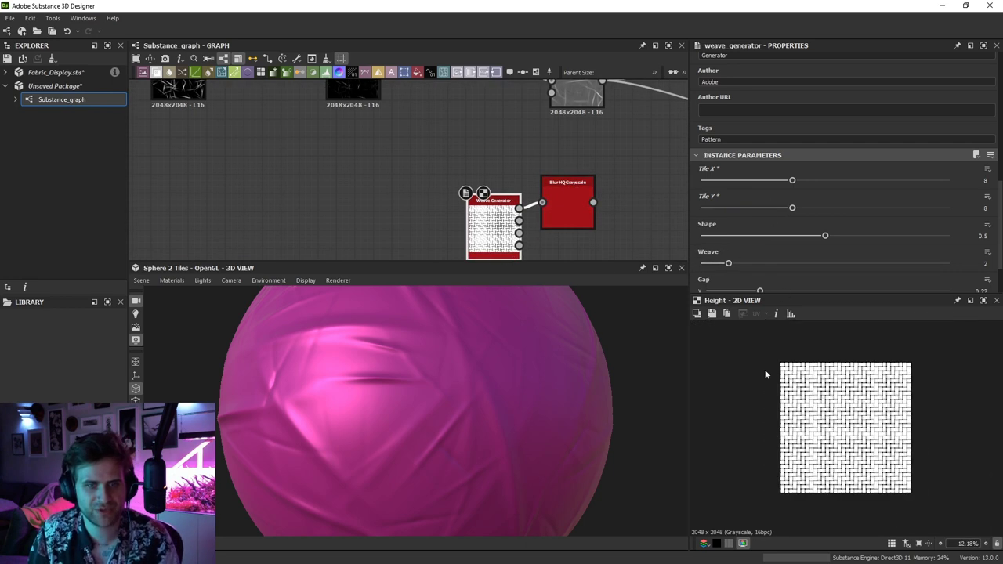
Replace the Blur HQ Grayscale node with a Blend that takes the crease network as background and the weave height as foreground
{"action": "left_click", "coordinate": [584, 224]}
{"action": "key", "text": "Delete"}
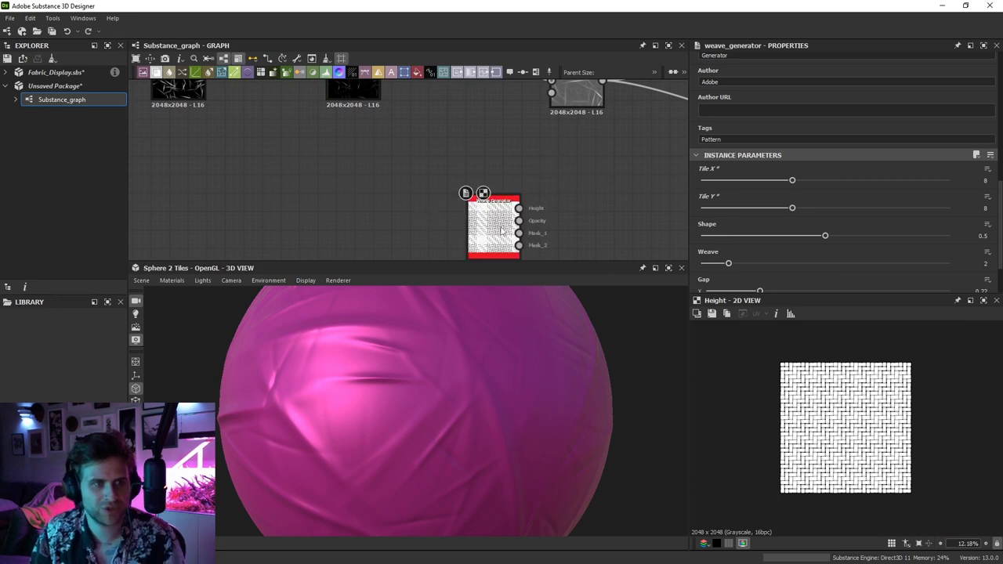
{"action": "scroll", "coordinate": [555, 149], "scroll_direction": "down", "scroll_amount": 2}
{"action": "middle_click_drag", "start_coordinate": [555, 148], "coordinate": [539, 157]}
{"action": "key", "text": "space"}
{"action": "left_click", "coordinate": [583, 192]}
{"action": "scroll", "coordinate": [562, 149], "scroll_direction": "up", "scroll_amount": 2}
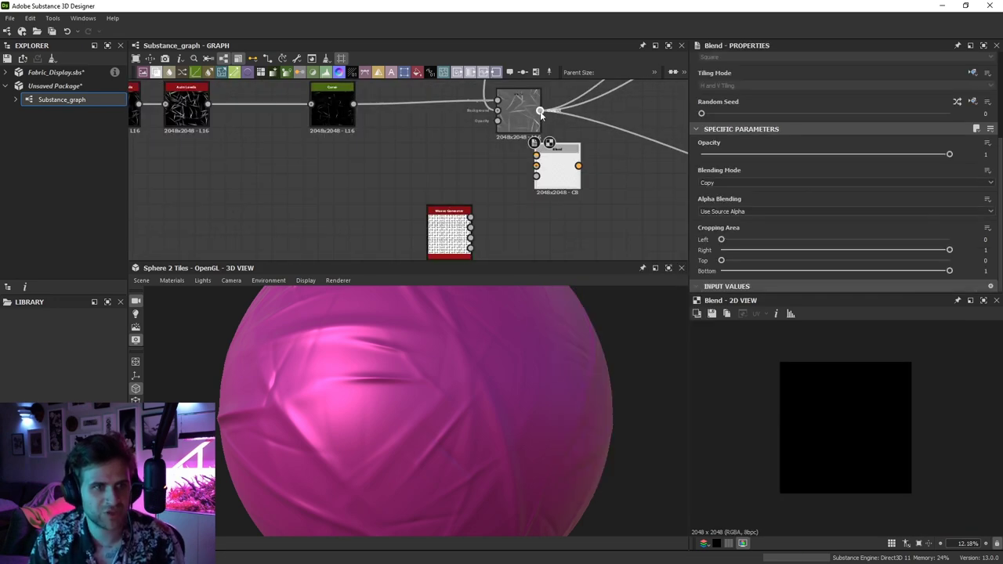
{"action": "left_click_drag", "start_coordinate": [539, 110], "coordinate": [555, 198]}
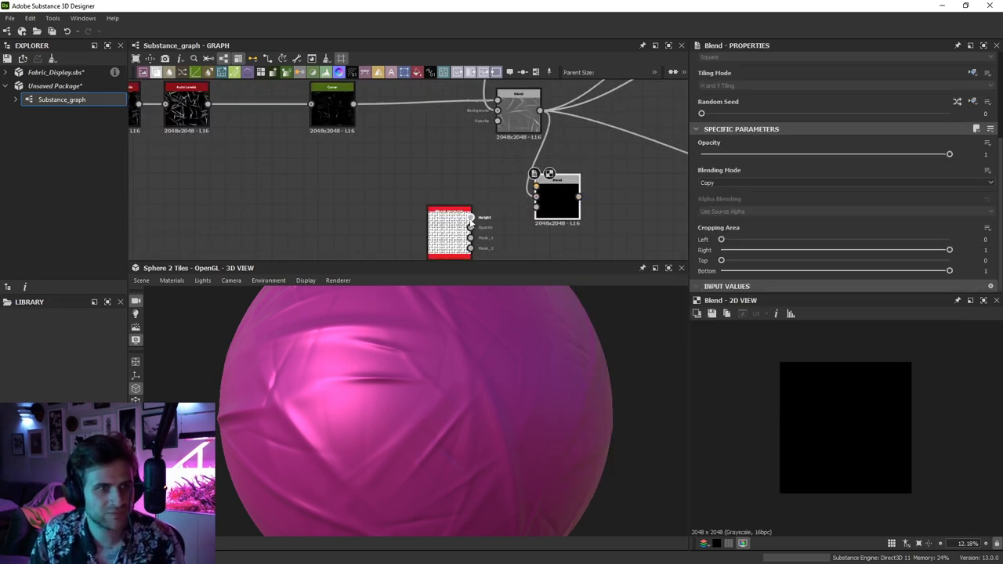
Set the weave Blend to Multiply at 0.05 opacity and move the crease Blend's outgoing connections onto its output
{"action": "left_click", "coordinate": [717, 183]}
{"action": "left_click", "coordinate": [721, 205]}
{"action": "left_click", "coordinate": [718, 183]}
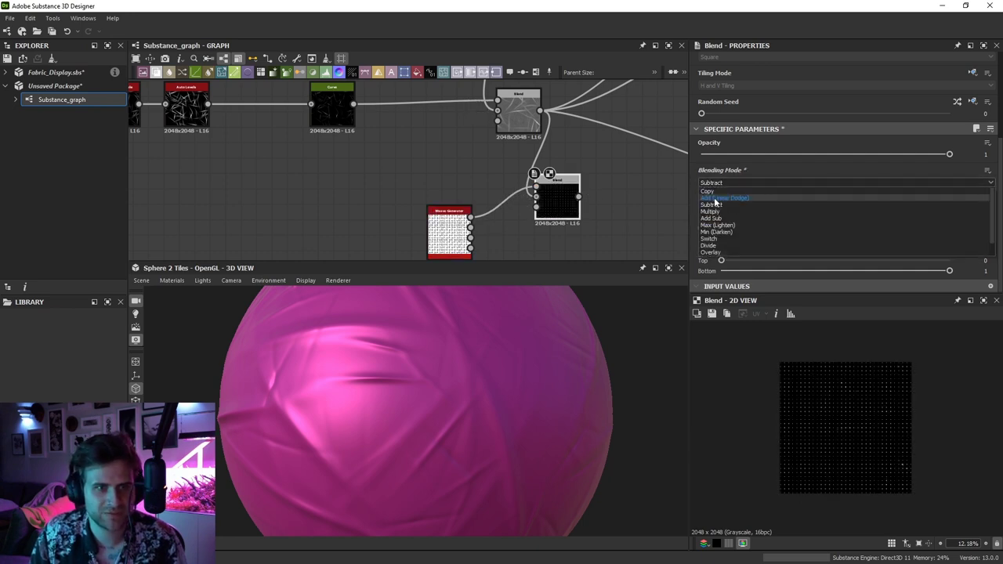
{"action": "left_click", "coordinate": [714, 210]}
{"action": "left_click_drag", "start_coordinate": [540, 111], "coordinate": [579, 197], "text": "shift"}
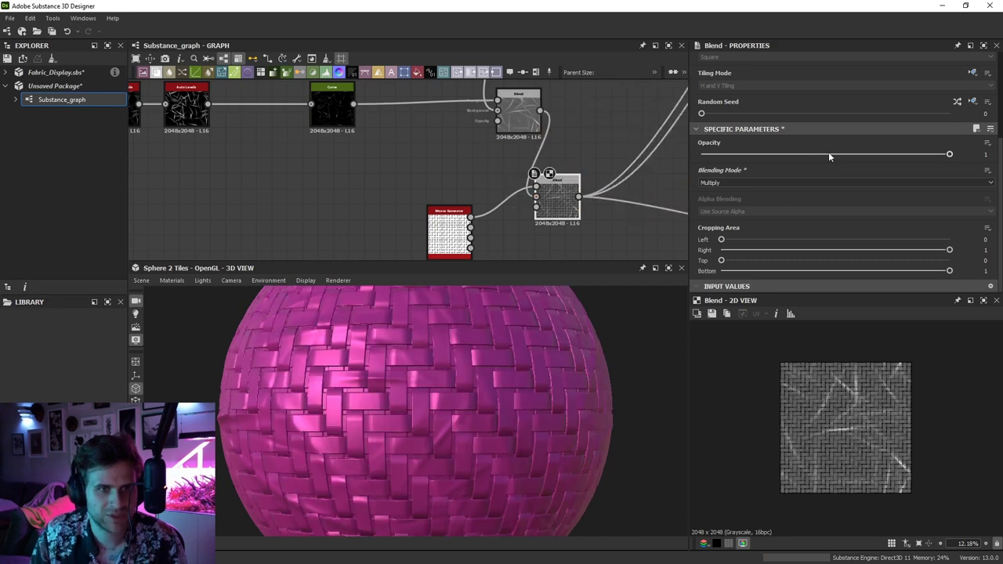
{"action": "left_click_drag", "start_coordinate": [828, 155], "coordinate": [713, 155]}
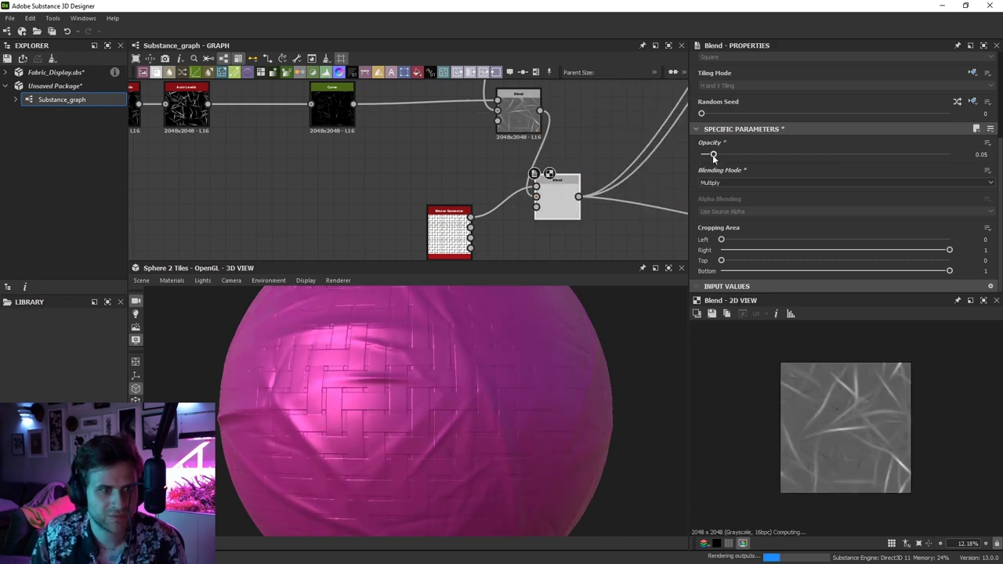
Set the Weave Generator's Tile X and Tile Y to 64
{"action": "double_click", "coordinate": [447, 249]}
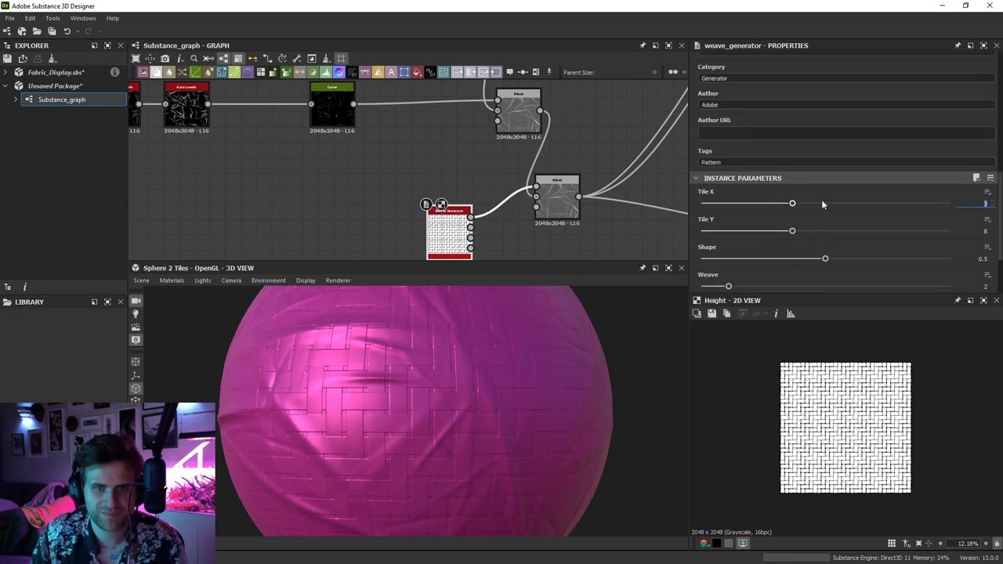
{"action": "type", "text": "64"}
{"action": "key", "text": "Tab"}
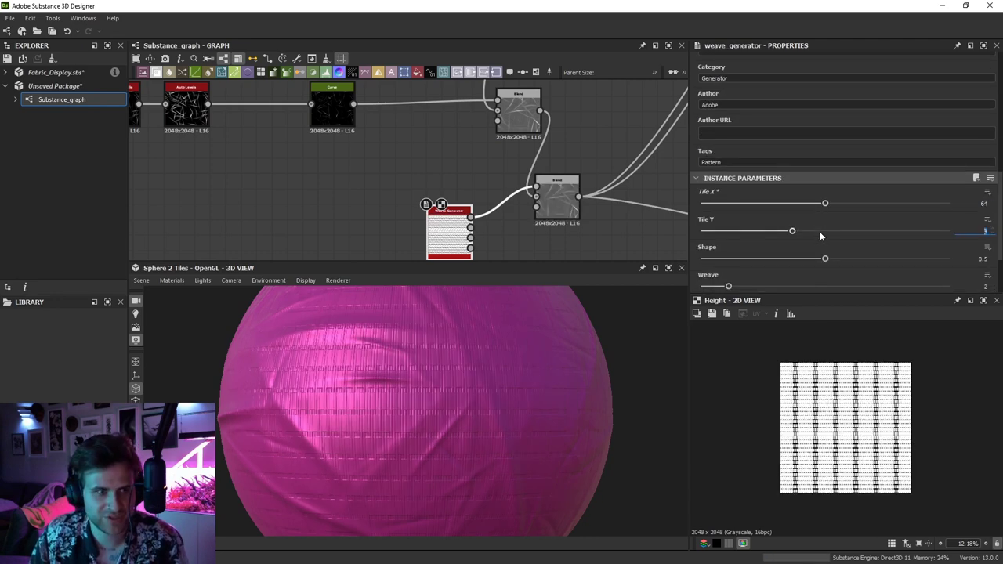
{"action": "type", "text": "64"}
{"action": "key", "text": "Return"}
{"action": "scroll", "coordinate": [487, 415], "scroll_direction": "up", "scroll_amount": 3}
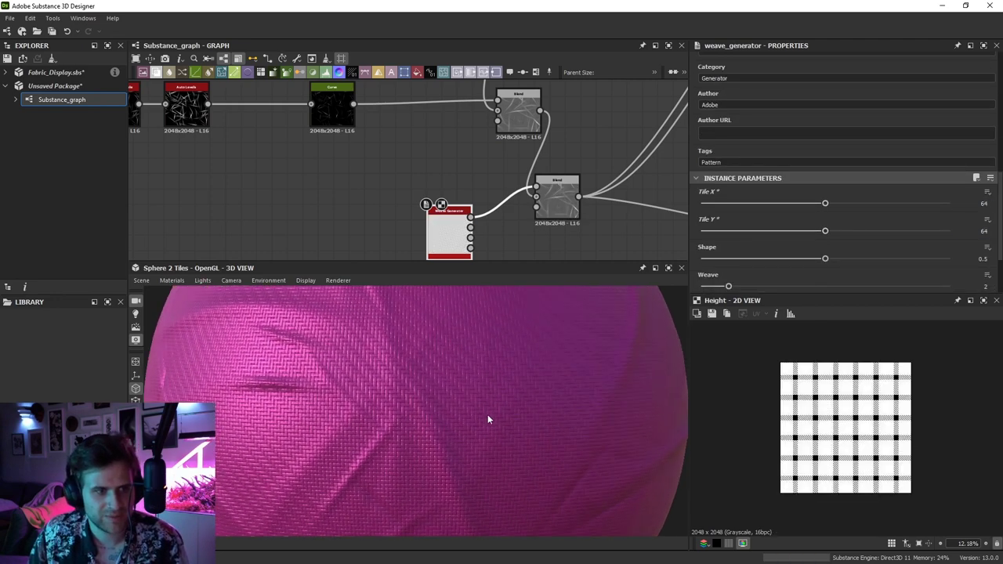
Reduce the weave Blend's opacity to 0.01
{"action": "double_click", "coordinate": [558, 196]}
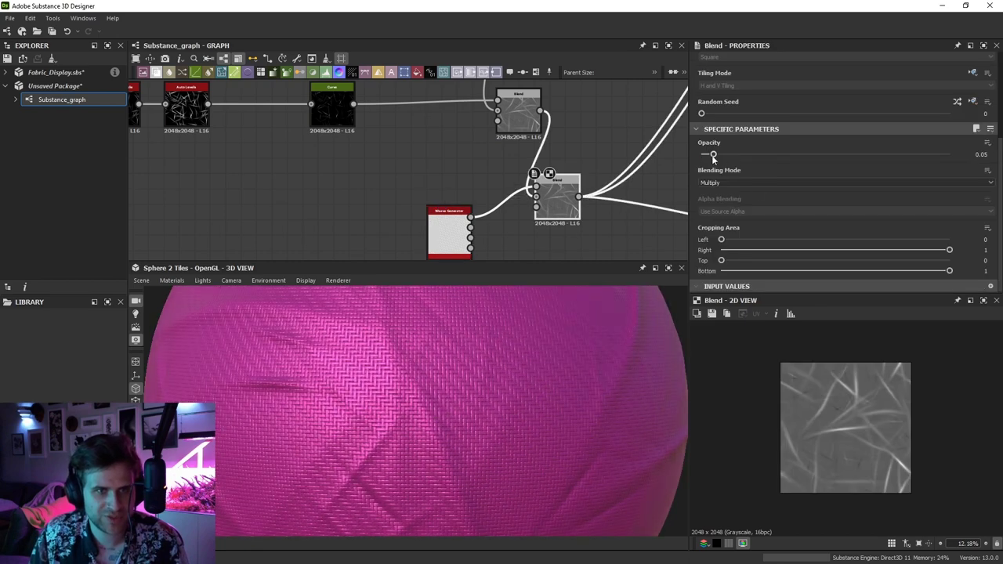
{"action": "left_click_drag", "start_coordinate": [713, 155], "coordinate": [706, 156]}
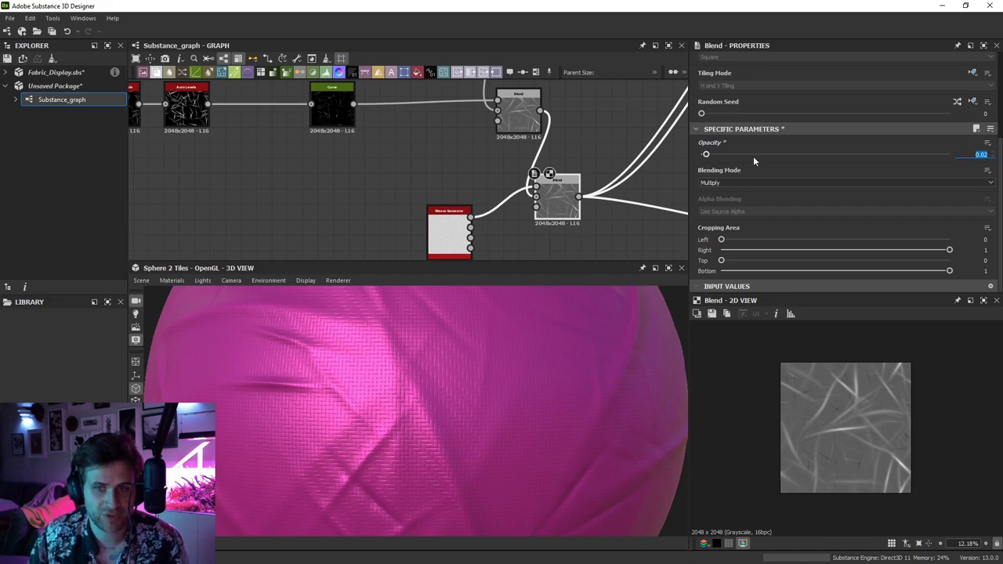
{"action": "key", "text": "ctrl+z"}
{"action": "scroll", "coordinate": [472, 422], "scroll_direction": "up", "scroll_amount": 5}
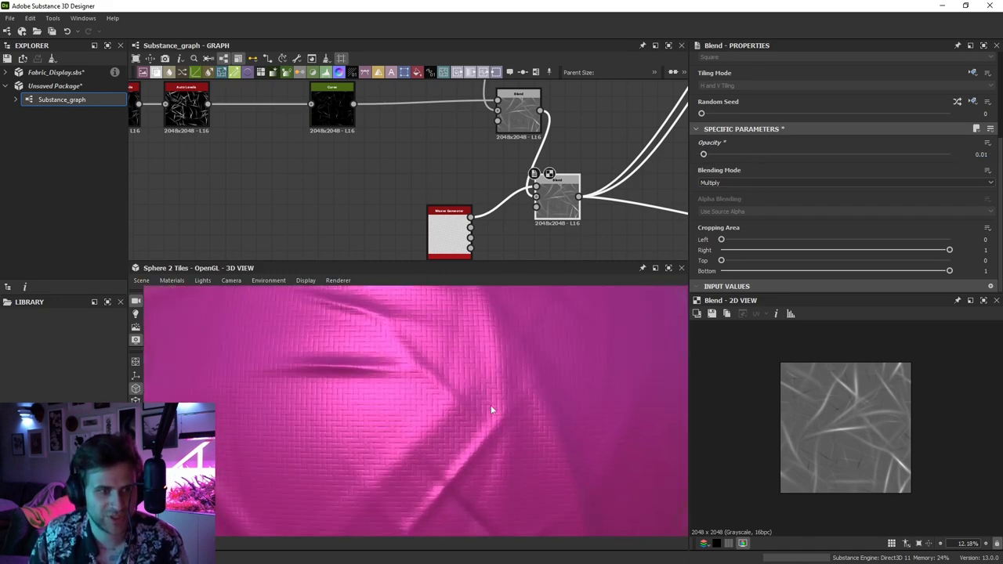
Examine the fine weave across the folds of the preview sphere from several angles and distances
{"action": "left_click", "coordinate": [449, 231]}
{"action": "scroll", "coordinate": [352, 384], "scroll_direction": "down", "scroll_amount": 5}
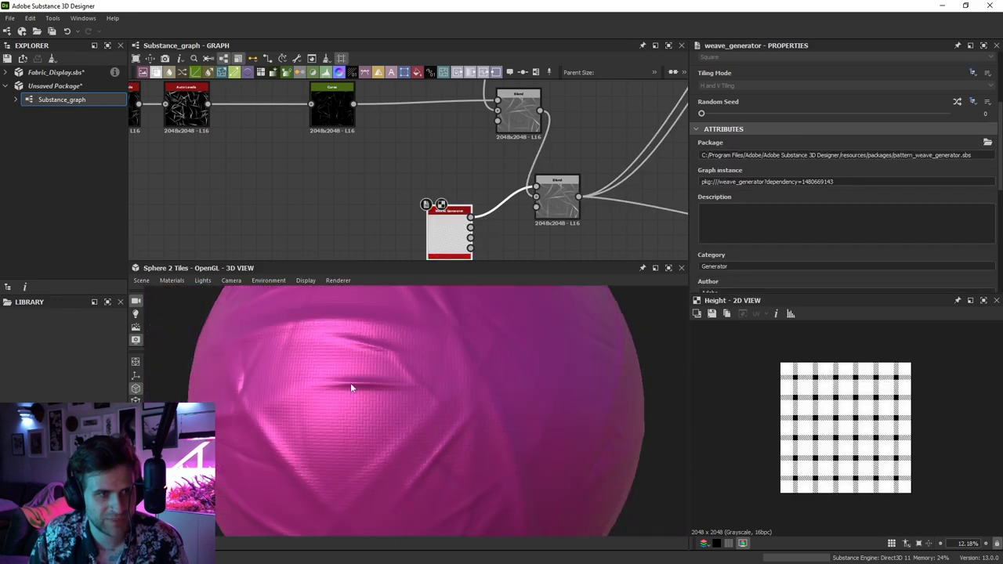
{"action": "scroll", "coordinate": [508, 377], "scroll_direction": "up", "scroll_amount": 1}
{"action": "left_click_drag", "start_coordinate": [433, 364], "coordinate": [500, 342]}
{"action": "scroll", "coordinate": [500, 342], "scroll_direction": "up", "scroll_amount": 2}
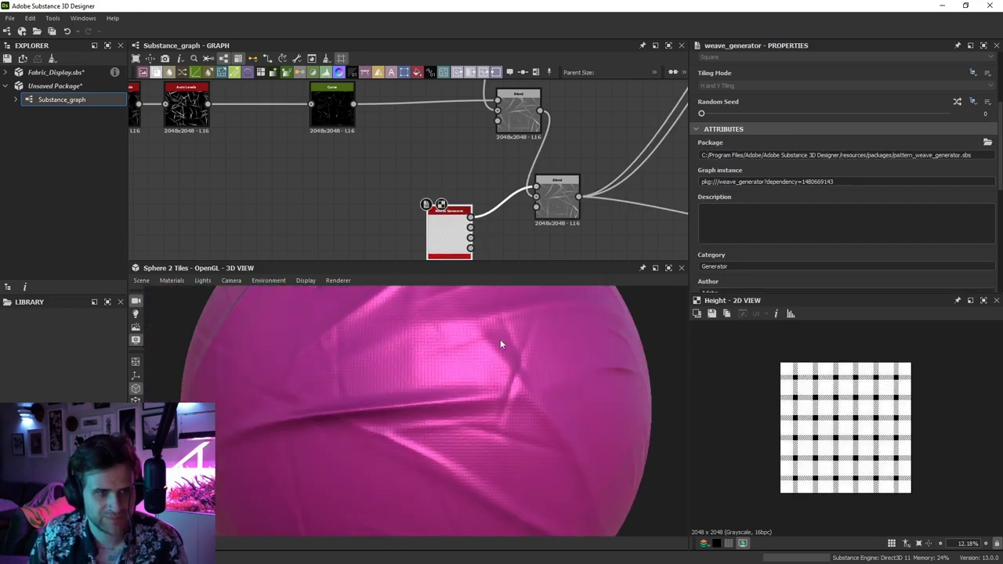
{"action": "scroll", "coordinate": [472, 362], "scroll_direction": "up", "scroll_amount": 4}
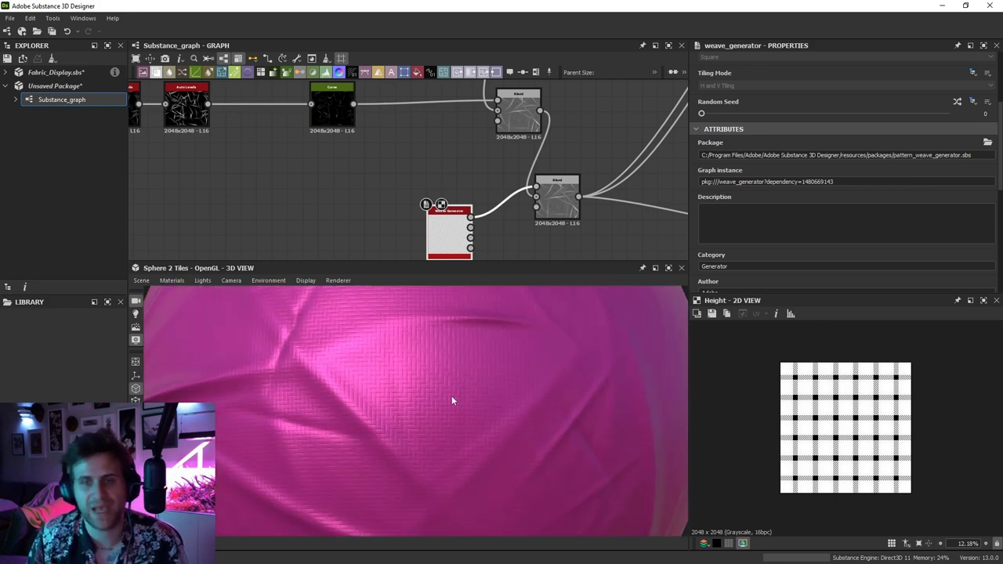
{"action": "scroll", "coordinate": [463, 372], "scroll_direction": "down", "scroll_amount": 3}
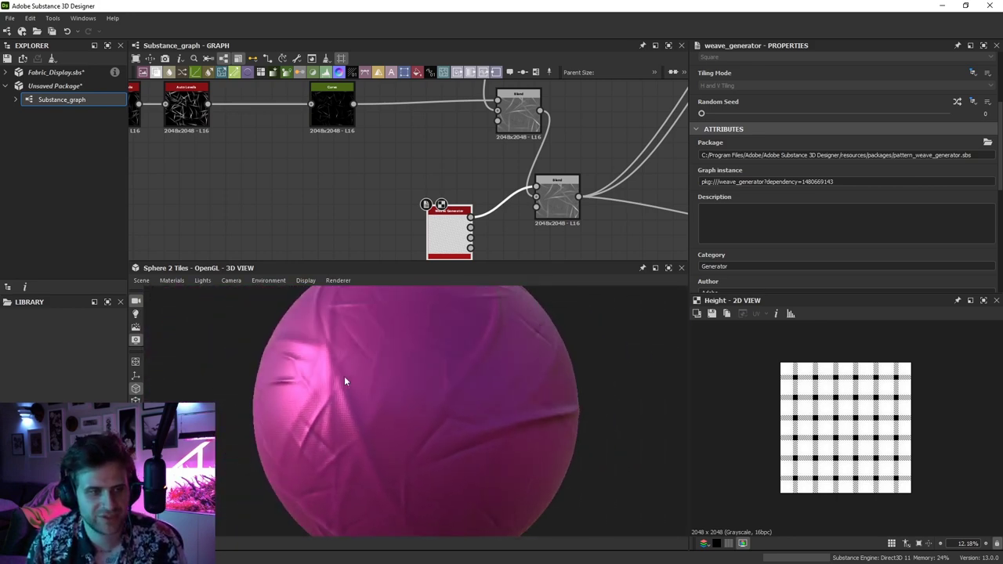
{"action": "scroll", "coordinate": [345, 378], "scroll_direction": "up", "scroll_amount": 4}
{"action": "scroll", "coordinate": [416, 375], "scroll_direction": "down", "scroll_amount": 3}
{"action": "scroll", "coordinate": [448, 353], "scroll_direction": "up", "scroll_amount": 3}
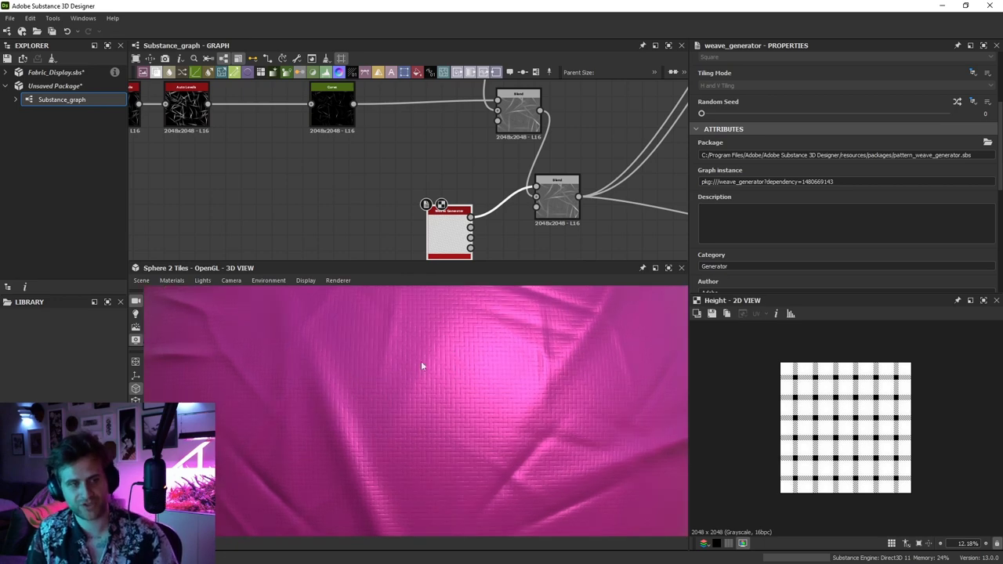
{"action": "scroll", "coordinate": [542, 355], "scroll_direction": "down", "scroll_amount": 3}
{"action": "scroll", "coordinate": [506, 365], "scroll_direction": "up", "scroll_amount": 4}
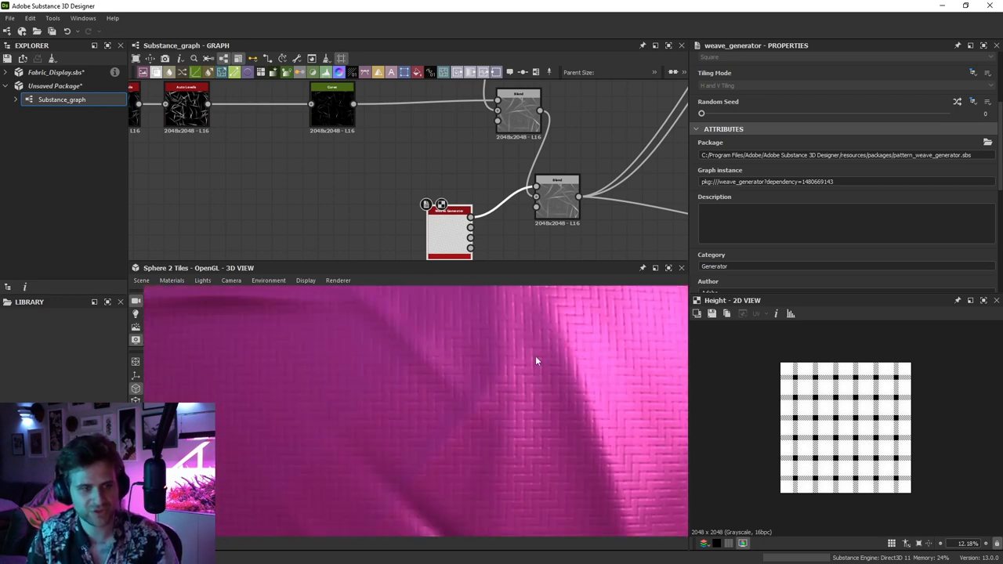
{"action": "scroll", "coordinate": [521, 395], "scroll_direction": "up", "scroll_amount": 2}
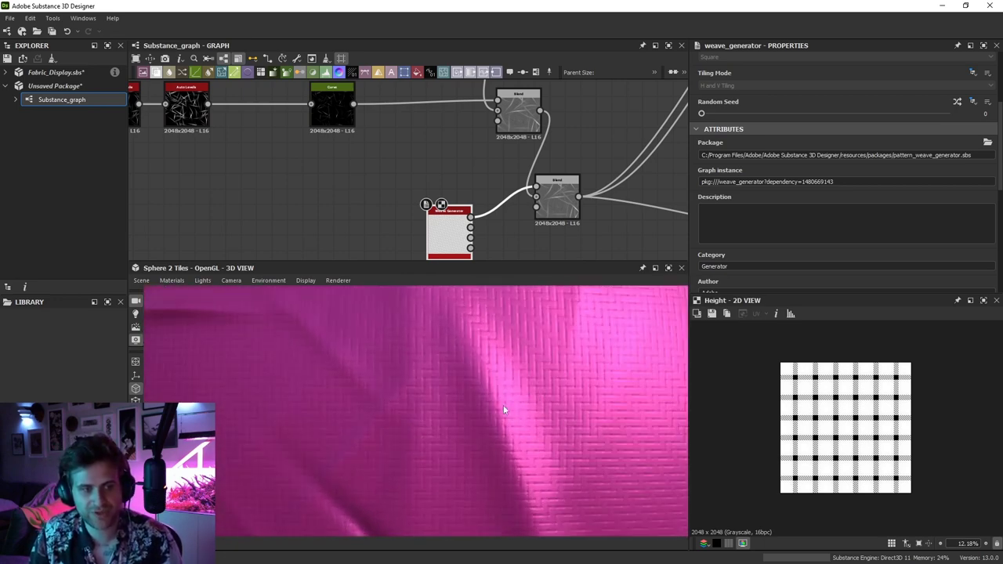
Move the Weave Generator away from the weave Blend and add a Warp node fed by its height output
{"action": "left_click_drag", "start_coordinate": [444, 244], "coordinate": [449, 211]}
{"action": "left_click", "coordinate": [416, 215]}
{"action": "key", "text": "space"}
{"action": "left_click", "coordinate": [450, 235]}
{"action": "scroll", "coordinate": [530, 437], "scroll_direction": "up", "scroll_amount": 2}
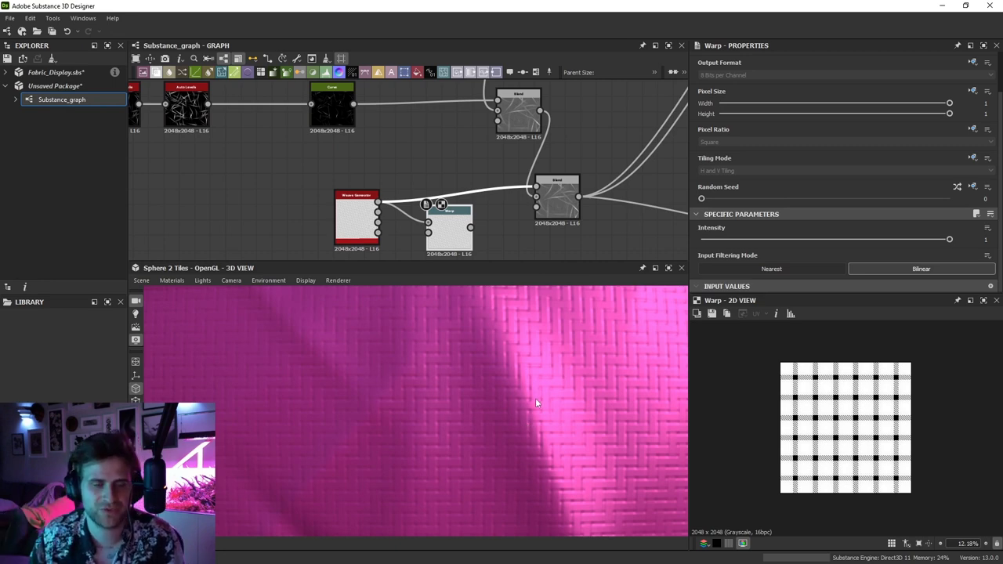
{"action": "double_click", "coordinate": [461, 226]}
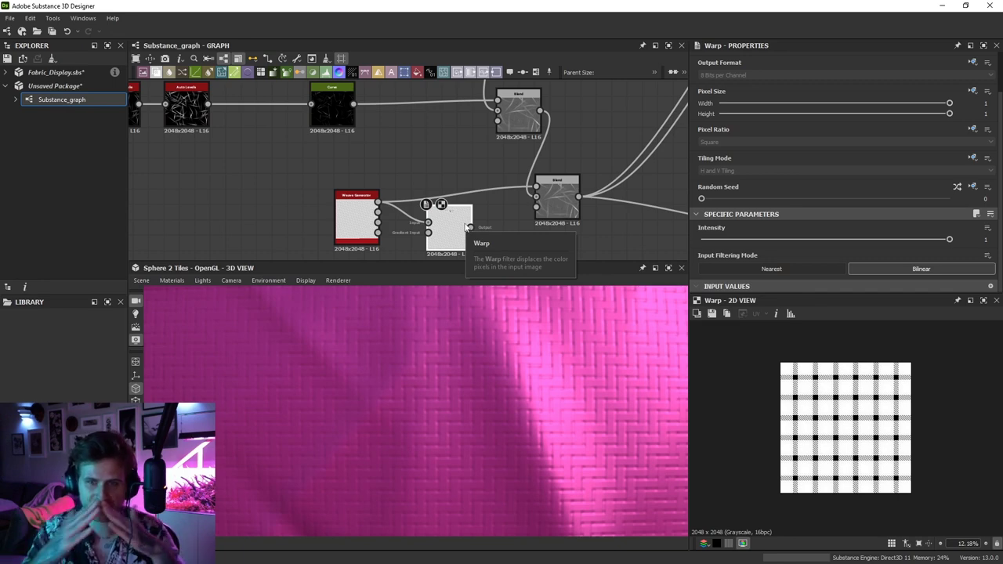
Add an Auto Levels node fed by the crease Blend and place it beneath the Weave Generator
{"action": "middle_click_drag", "start_coordinate": [559, 108], "coordinate": [578, 127]}
{"action": "key", "text": "space"}
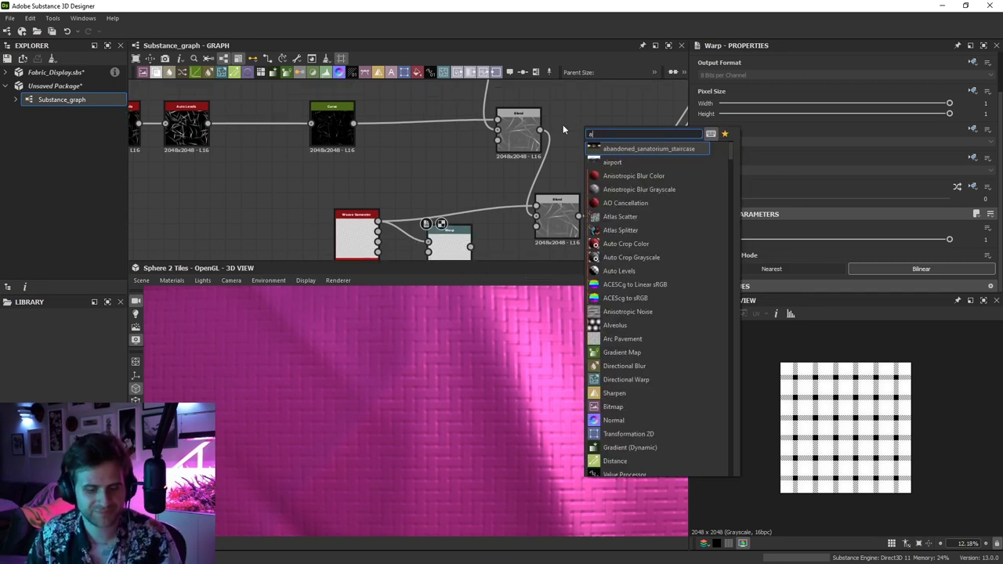
{"action": "type", "text": "aut"}
{"action": "left_click", "coordinate": [620, 175]}
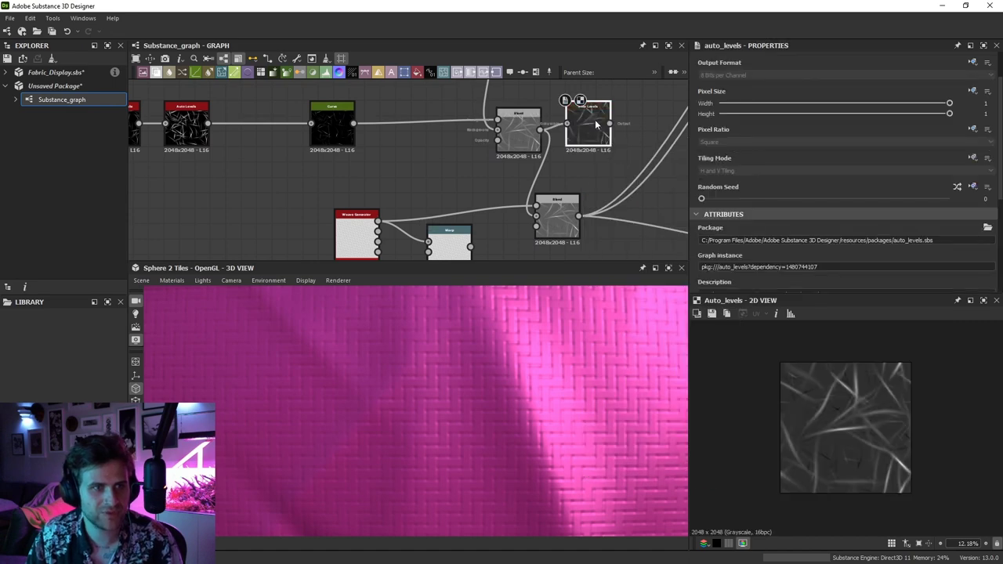
{"action": "left_click_drag", "start_coordinate": [594, 119], "coordinate": [419, 169]}
{"action": "middle_click_drag", "start_coordinate": [420, 171], "coordinate": [538, 116]}
{"action": "left_click_drag", "start_coordinate": [525, 123], "coordinate": [394, 230]}
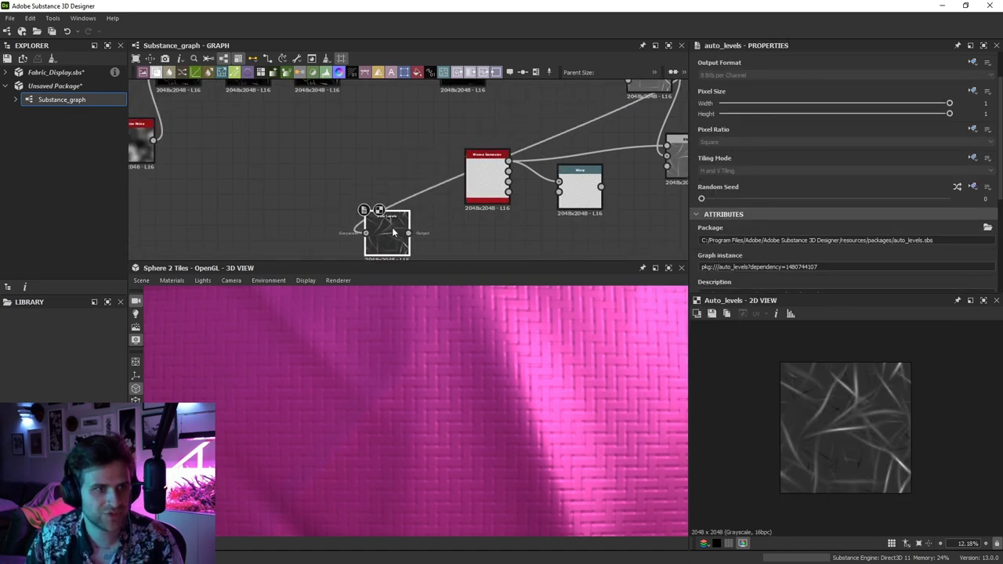
Add a Blur HQ Grayscale with intensity 4.34 after the Auto Levels node and connect it to the Warp's gradient input
{"action": "key", "text": "space"}
{"action": "type", "text": "blur"}
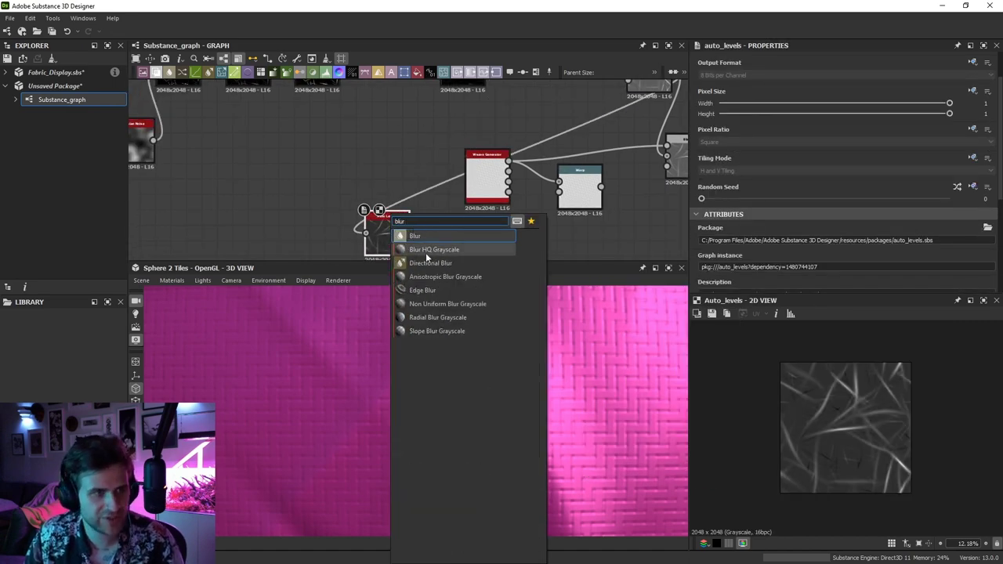
{"action": "left_click", "coordinate": [425, 250]}
{"action": "scroll", "coordinate": [778, 237], "scroll_direction": "down", "scroll_amount": 5}
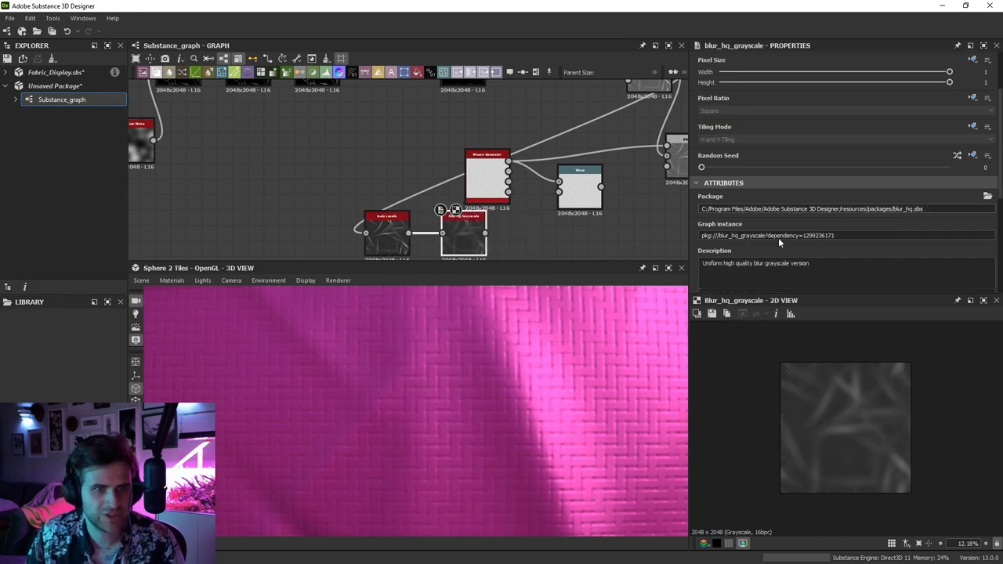
{"action": "left_click_drag", "start_coordinate": [787, 246], "coordinate": [750, 244]}
{"action": "left_click_drag", "start_coordinate": [487, 233], "coordinate": [558, 191]}
Set the Warp's intensity to 0.04 and feed its output into the weave Blend in place of the Weave Generator
{"action": "left_click", "coordinate": [580, 192]}
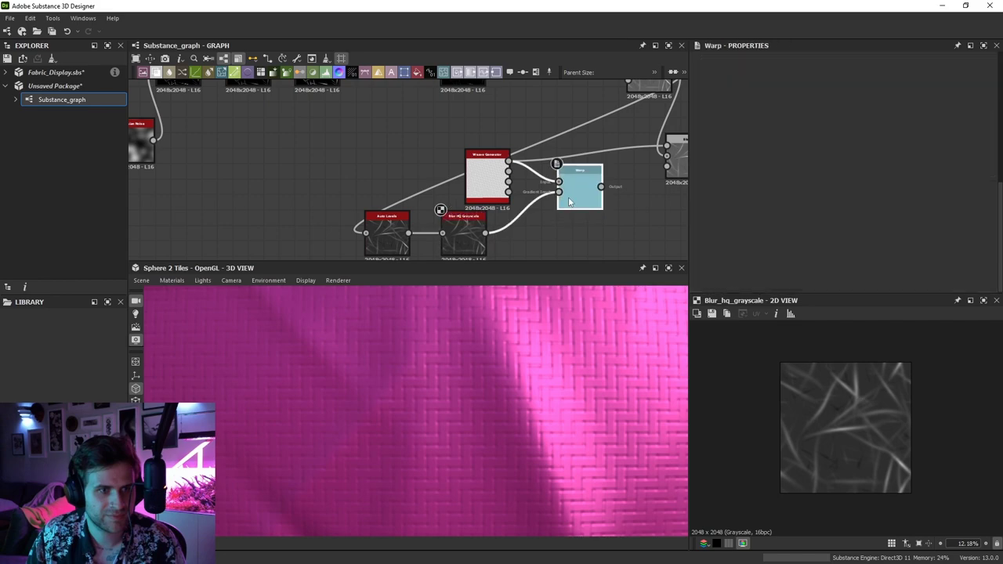
{"action": "scroll", "coordinate": [845, 427], "scroll_direction": "up", "scroll_amount": 10}
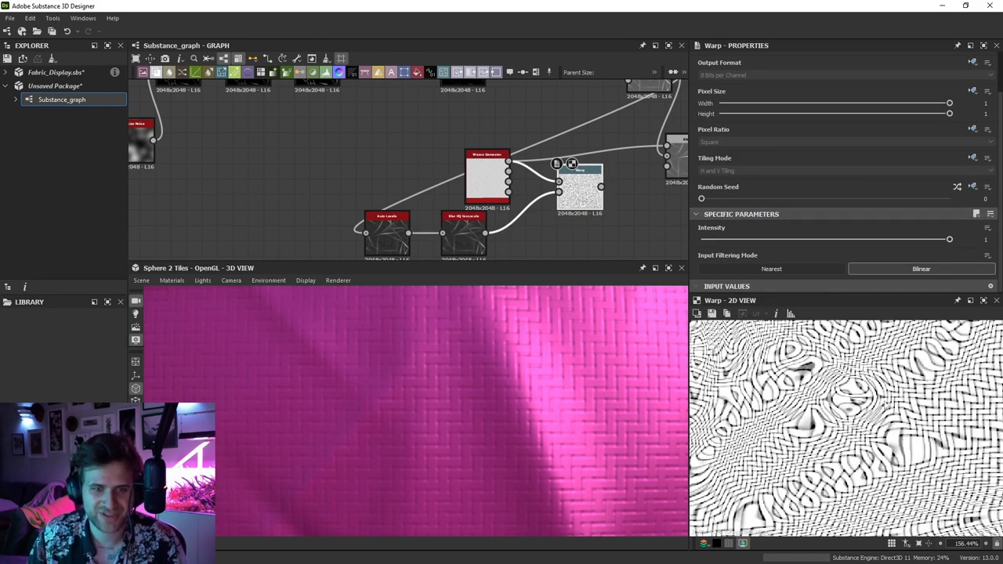
{"action": "scroll", "coordinate": [879, 399], "scroll_direction": "up", "scroll_amount": 3}
{"action": "scroll", "coordinate": [860, 431], "scroll_direction": "up", "scroll_amount": 2}
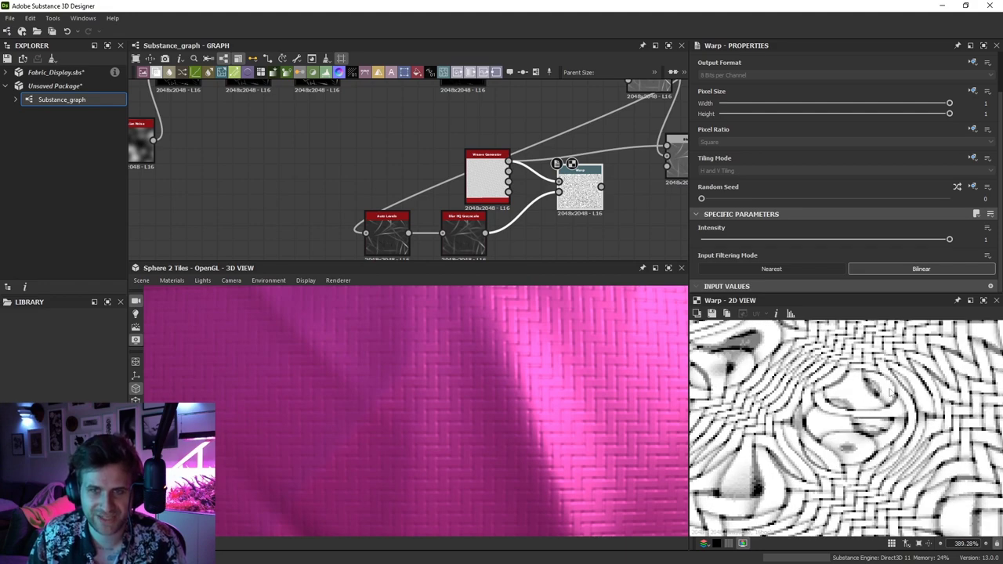
{"action": "left_click_drag", "start_coordinate": [945, 241], "coordinate": [712, 245]}
{"action": "scroll", "coordinate": [836, 385], "scroll_direction": "down", "scroll_amount": 3}
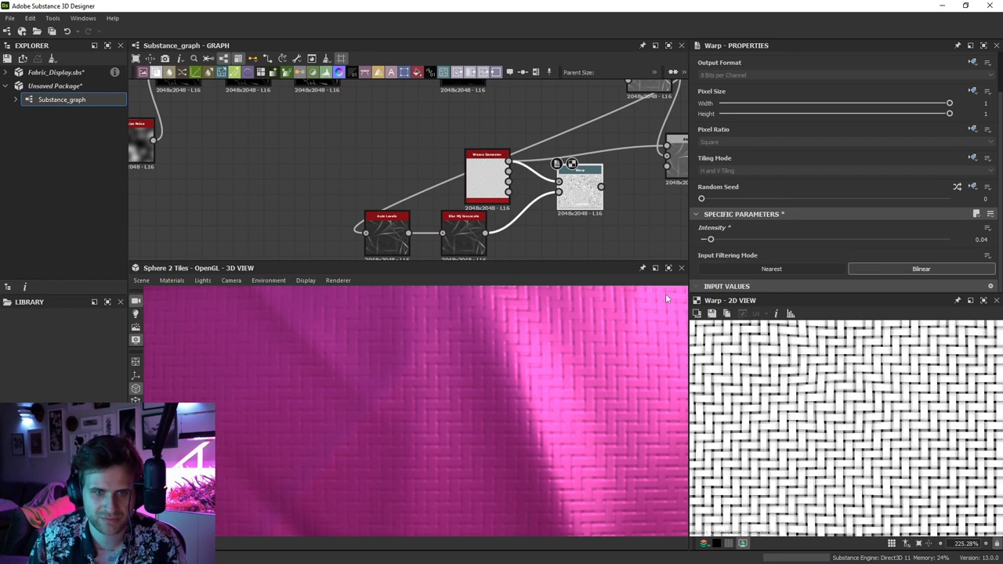
{"action": "left_click_drag", "start_coordinate": [601, 187], "coordinate": [667, 155]}
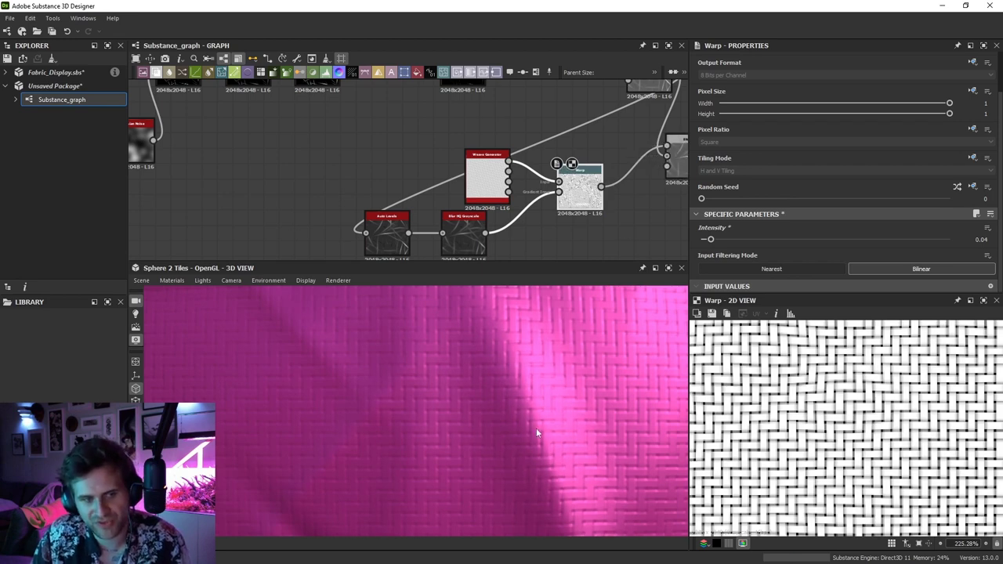
Set the Warp's intensity to 0.07 and check the weave across the folds of the preview
{"action": "left_click_drag", "start_coordinate": [710, 239], "coordinate": [719, 242]}
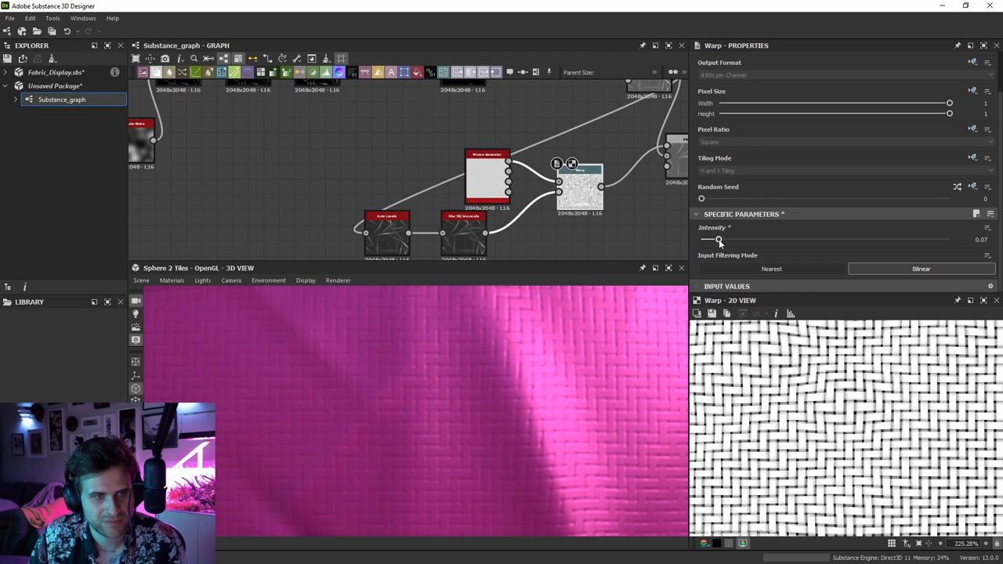
{"action": "scroll", "coordinate": [543, 376], "scroll_direction": "down", "scroll_amount": 5}
{"action": "left_click_drag", "start_coordinate": [543, 379], "coordinate": [531, 378]}
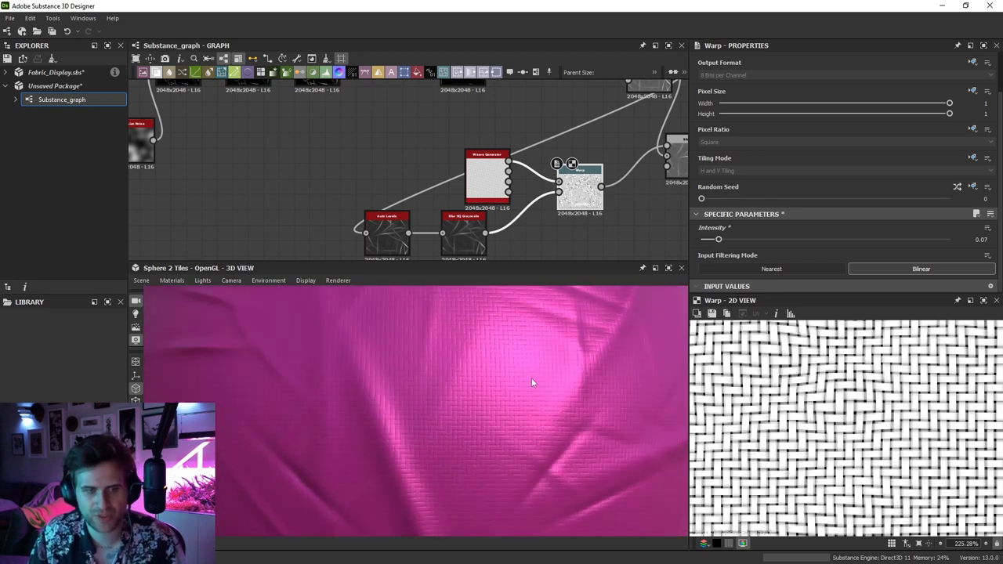
Set the Warp's intensity to 0.18 and check the fabric on the whole preview sphere
{"action": "left_click", "coordinate": [469, 245]}
{"action": "scroll", "coordinate": [724, 256], "scroll_direction": "down", "scroll_amount": 5}
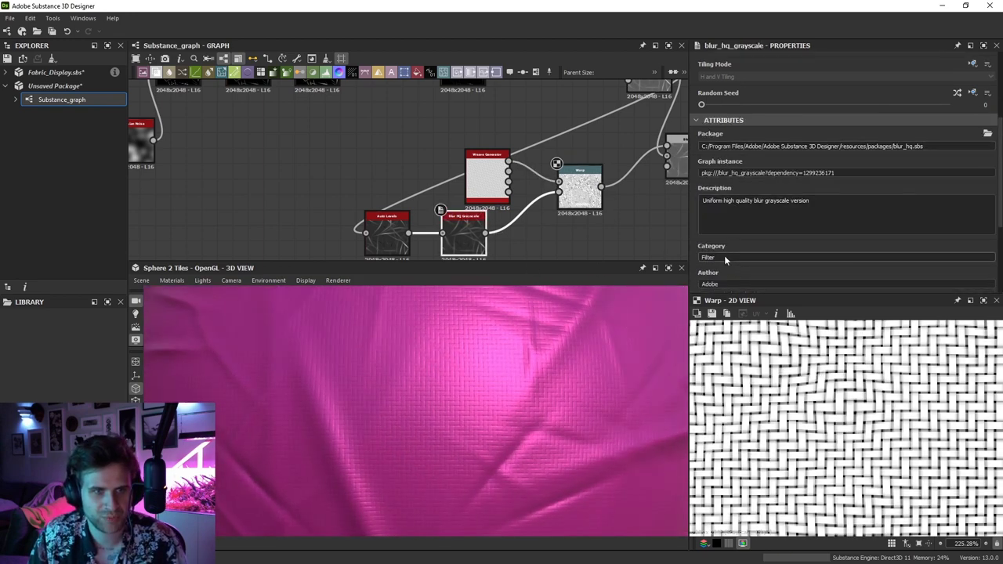
{"action": "left_click", "coordinate": [580, 186]}
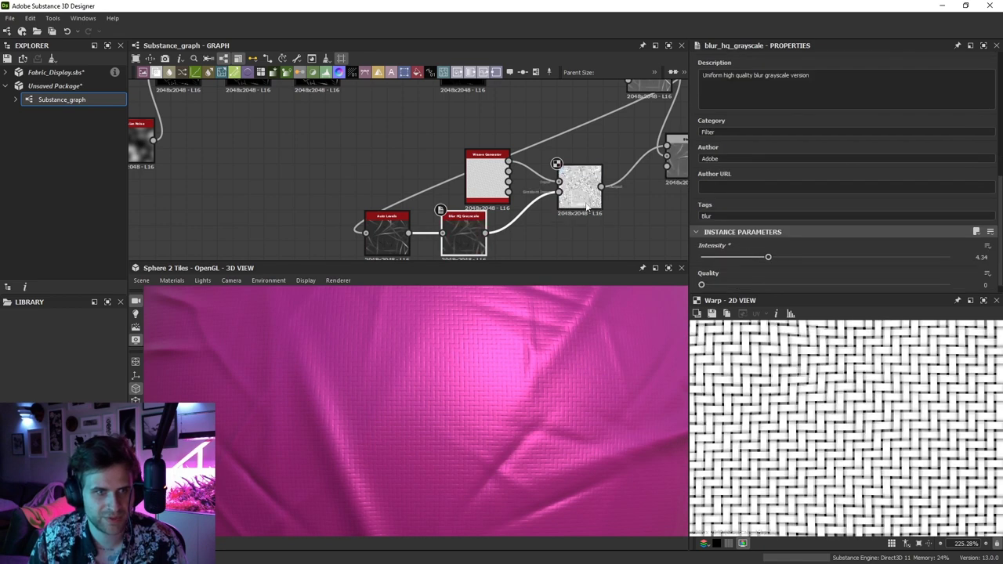
{"action": "left_click_drag", "start_coordinate": [720, 238], "coordinate": [747, 243]}
{"action": "left_click_drag", "start_coordinate": [455, 399], "coordinate": [490, 382]}
{"action": "scroll", "coordinate": [497, 374], "scroll_direction": "down", "scroll_amount": 4}
{"action": "scroll", "coordinate": [557, 379], "scroll_direction": "down", "scroll_amount": 4}
{"action": "scroll", "coordinate": [476, 379], "scroll_direction": "down", "scroll_amount": 2}
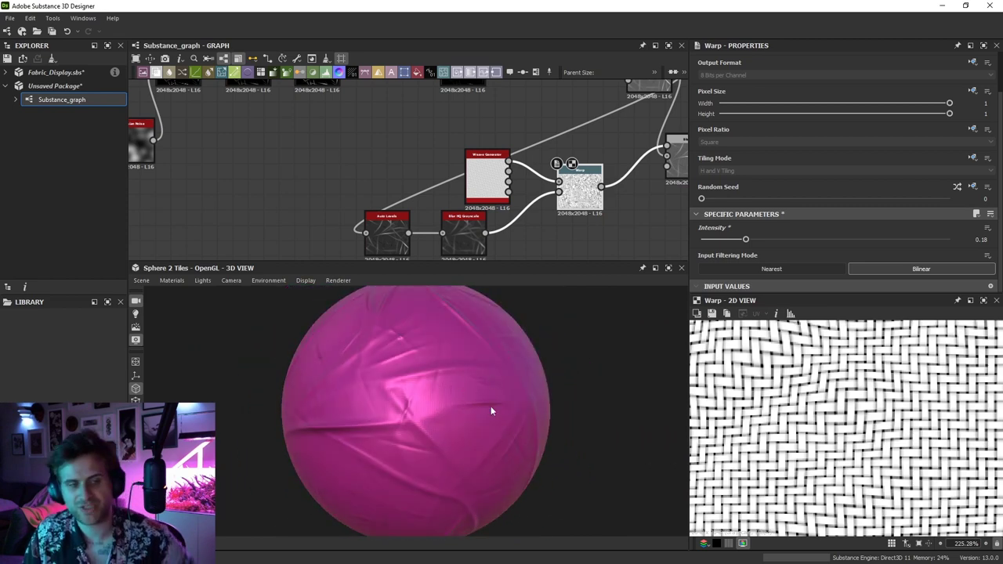
Review the node graph from the three crease chains to the material outputs
{"action": "scroll", "coordinate": [470, 170], "scroll_direction": "down", "scroll_amount": 5}
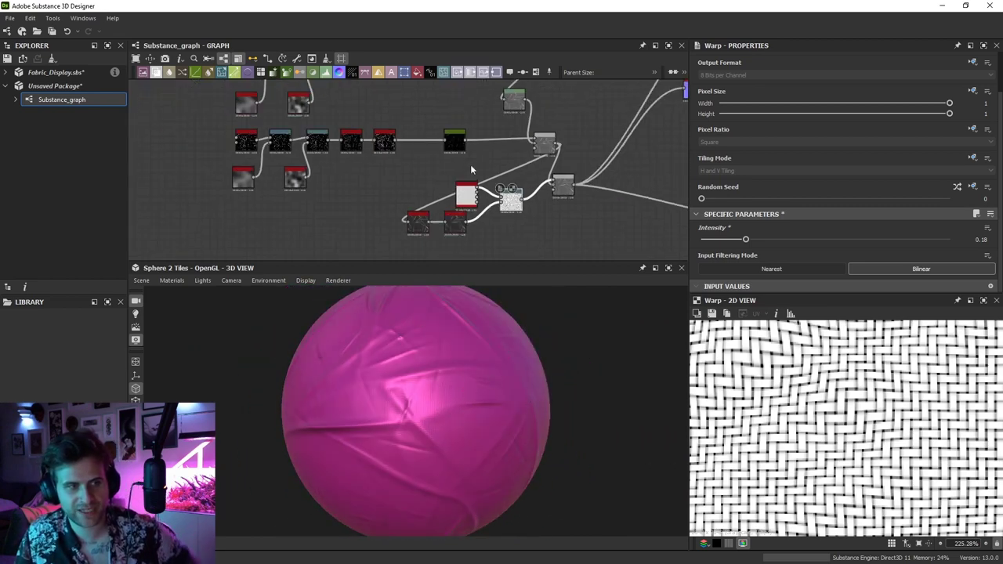
{"action": "middle_click_drag", "start_coordinate": [471, 169], "coordinate": [493, 247]}
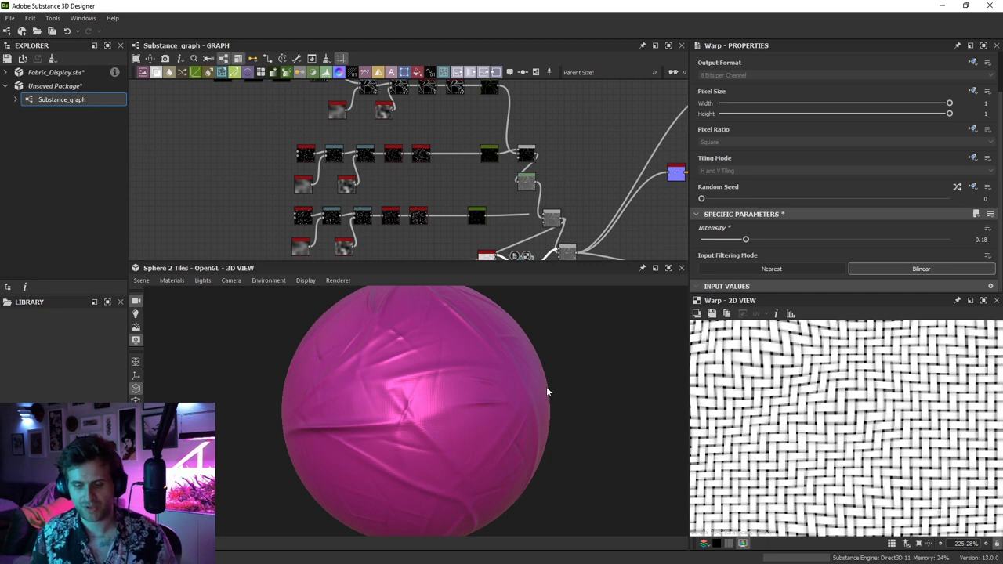
{"action": "scroll", "coordinate": [335, 94], "scroll_direction": "down", "scroll_amount": 5}
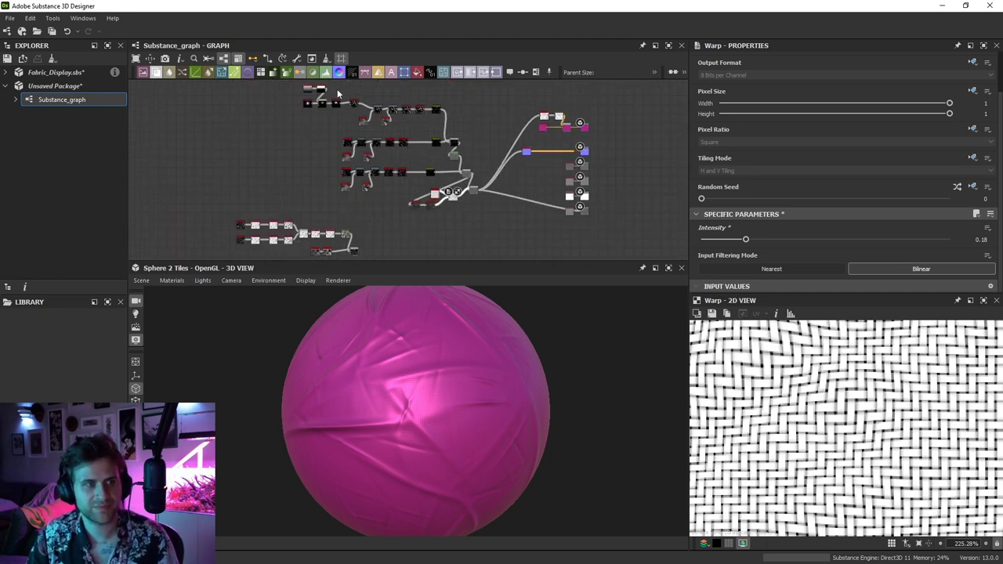
{"action": "scroll", "coordinate": [348, 112], "scroll_direction": "up", "scroll_amount": 1}
{"action": "left_click_drag", "start_coordinate": [298, 106], "coordinate": [410, 178]}
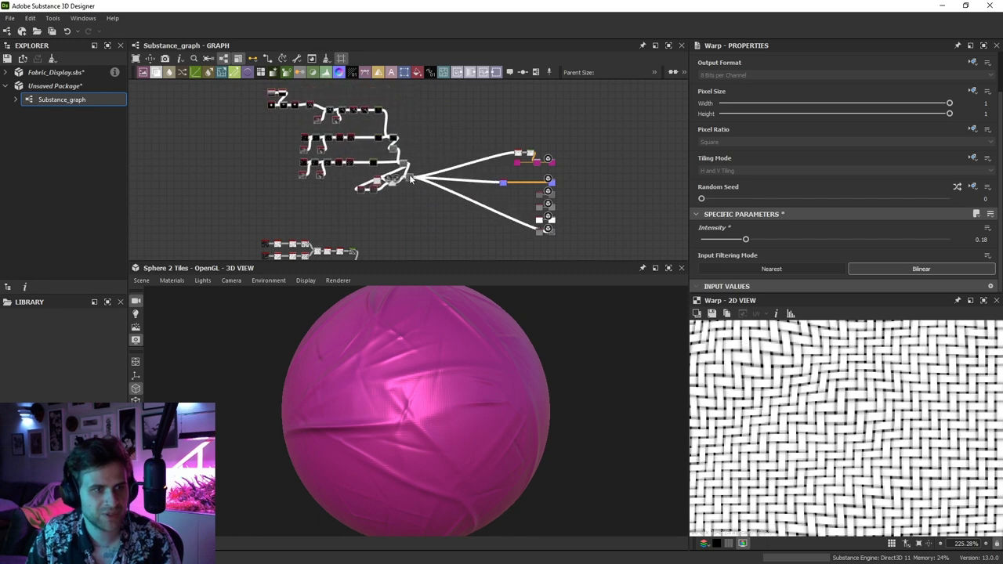
{"action": "middle_click_drag", "start_coordinate": [334, 147], "coordinate": [368, 198]}
{"action": "scroll", "coordinate": [276, 136], "scroll_direction": "up", "scroll_amount": 4}
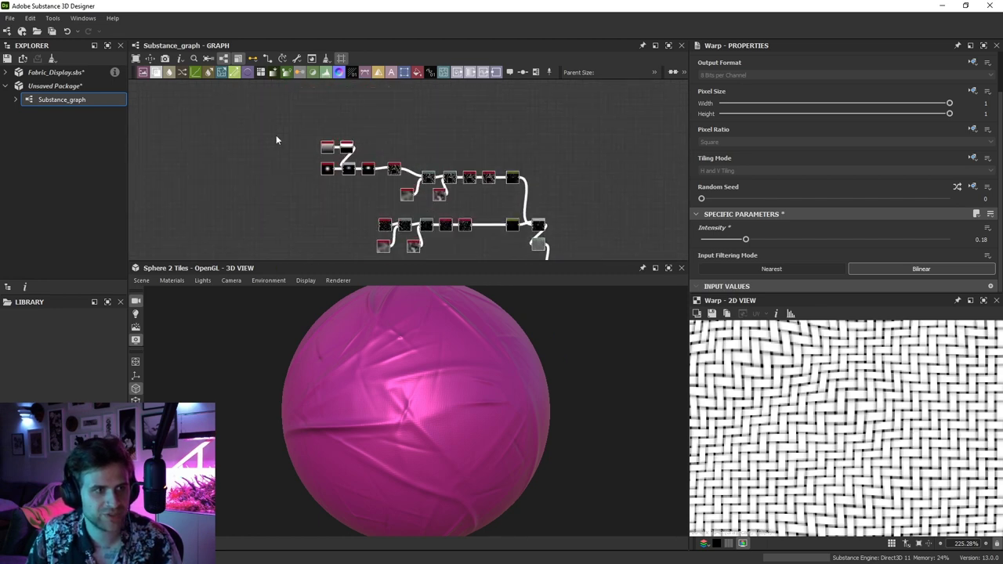
Move the source nodes of the three crease chains farther away from their warp nodes to open up space between them
{"action": "left_click_drag", "start_coordinate": [275, 134], "coordinate": [342, 175]}
{"action": "middle_click_drag", "start_coordinate": [389, 209], "coordinate": [400, 166]}
{"action": "scroll", "coordinate": [414, 205], "scroll_direction": "up", "scroll_amount": 2}
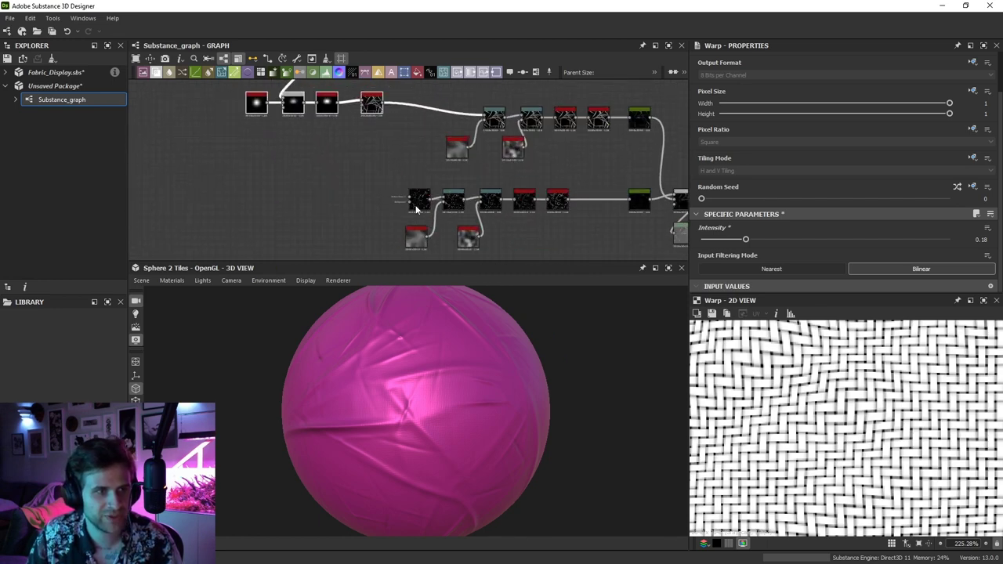
{"action": "left_click_drag", "start_coordinate": [416, 207], "coordinate": [318, 211]}
{"action": "middle_click_drag", "start_coordinate": [365, 243], "coordinate": [437, 197]}
{"action": "left_click_drag", "start_coordinate": [487, 234], "coordinate": [385, 233]}
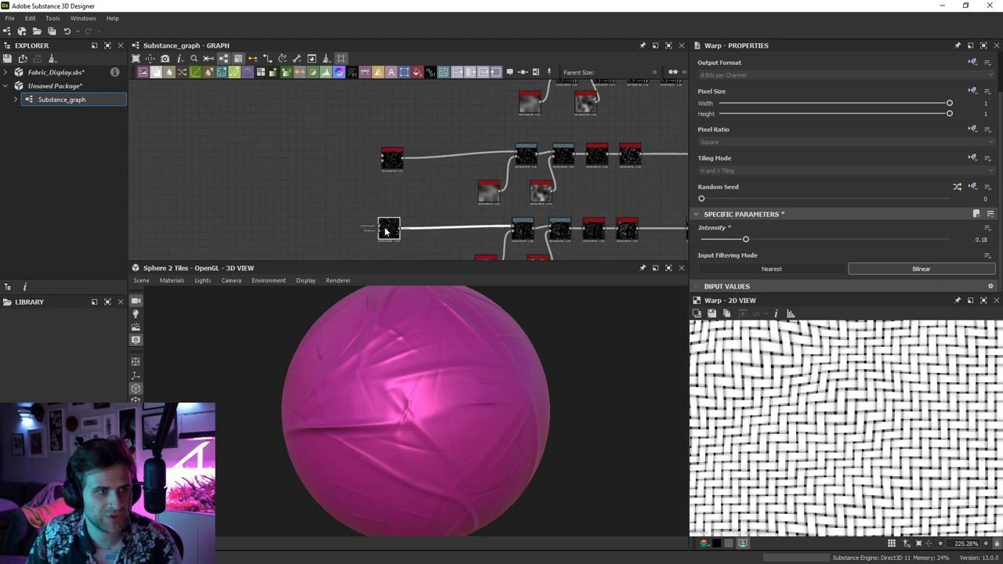
{"action": "middle_click_drag", "start_coordinate": [435, 98], "coordinate": [451, 165]}
{"action": "left_click_drag", "start_coordinate": [462, 129], "coordinate": [452, 128]}
{"action": "scroll", "coordinate": [452, 125], "scroll_direction": "down", "scroll_amount": 3}
{"action": "middle_click_drag", "start_coordinate": [449, 126], "coordinate": [460, 154]}
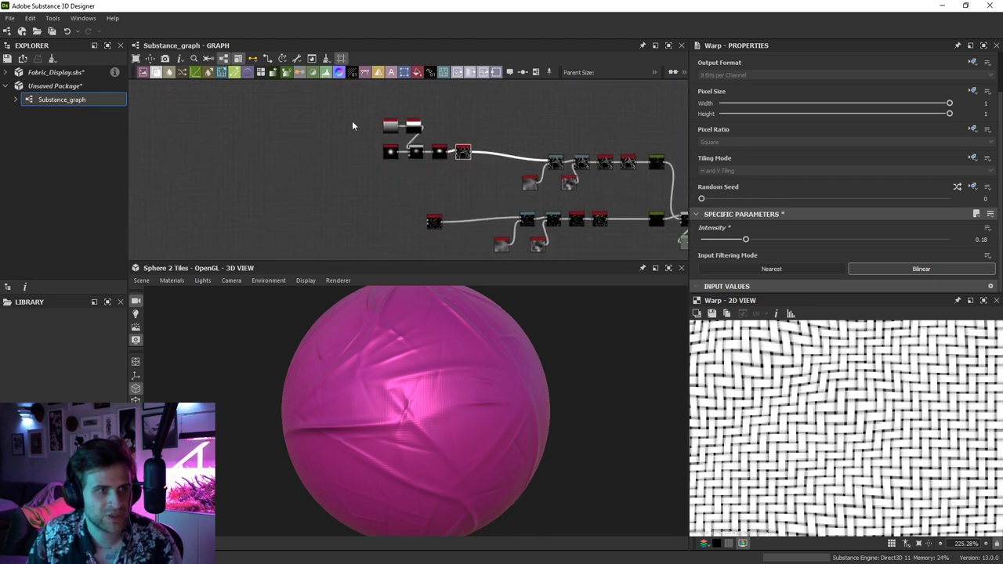
{"action": "left_click_drag", "start_coordinate": [339, 105], "coordinate": [440, 161]}
{"action": "middle_click_drag", "start_coordinate": [575, 165], "coordinate": [448, 114]}
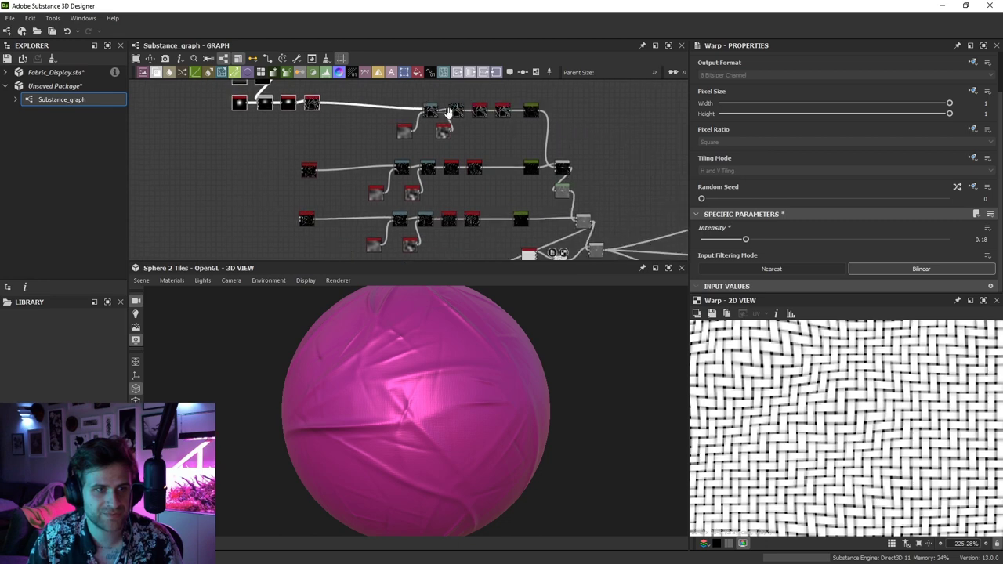
Reroute the weave Blend's outgoing connections so that the first crease chain's Curve node drives the material outputs
{"action": "middle_click_drag", "start_coordinate": [545, 148], "coordinate": [543, 144]}
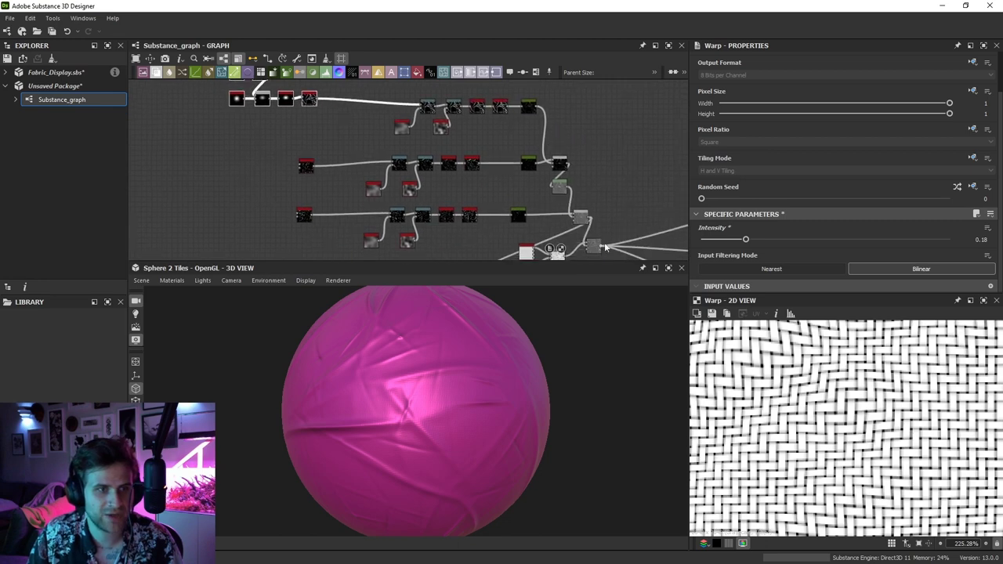
{"action": "middle_click_drag", "start_coordinate": [345, 147], "coordinate": [417, 197]}
{"action": "scroll", "coordinate": [593, 165], "scroll_direction": "up", "scroll_amount": 2}
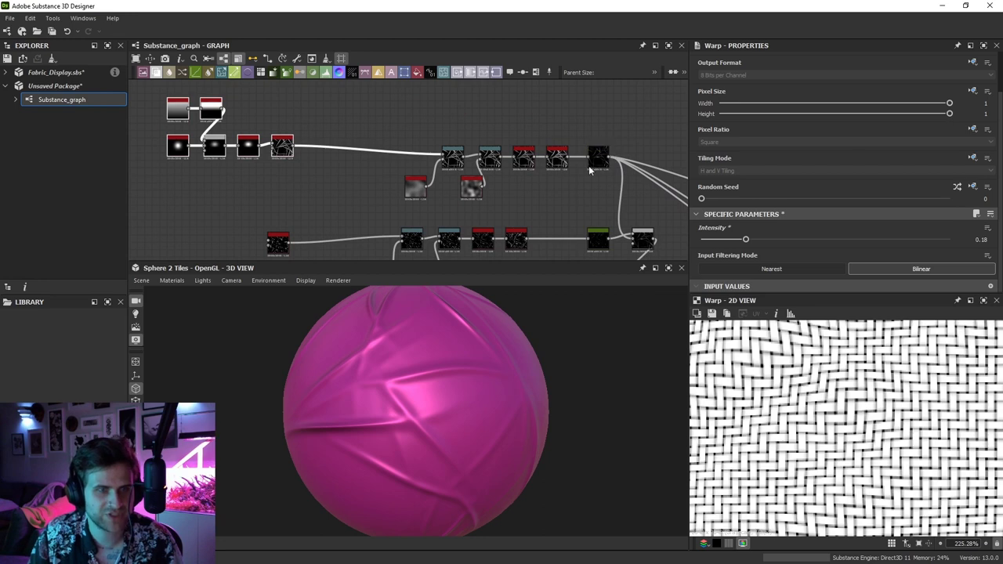
{"action": "middle_click_drag", "start_coordinate": [469, 251], "coordinate": [572, 256]}
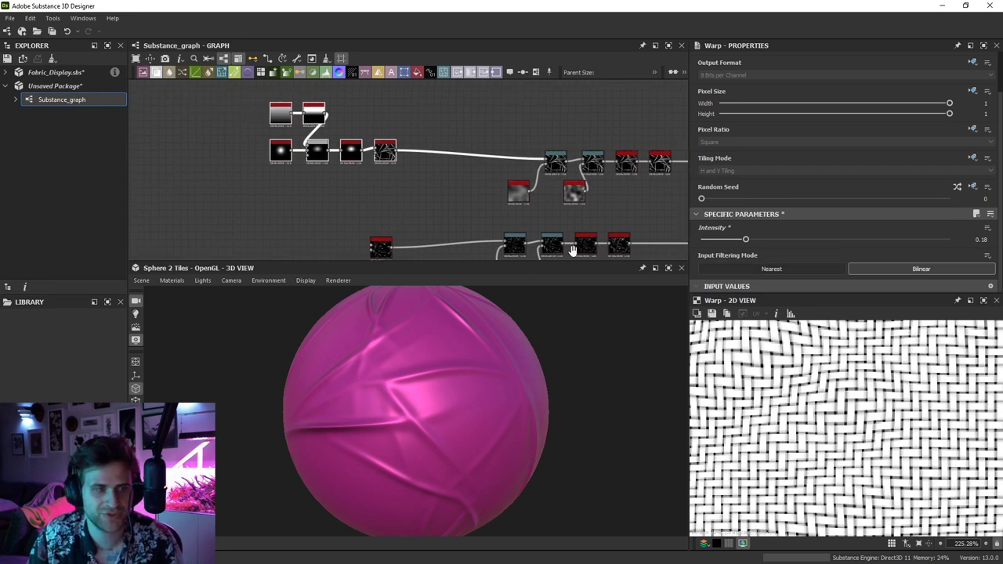
Add a Splatter Circular node beneath the scattering node of the first crease chain and show it in the 2D view
{"action": "key", "text": "space"}
{"action": "type", "text": "splatter"}
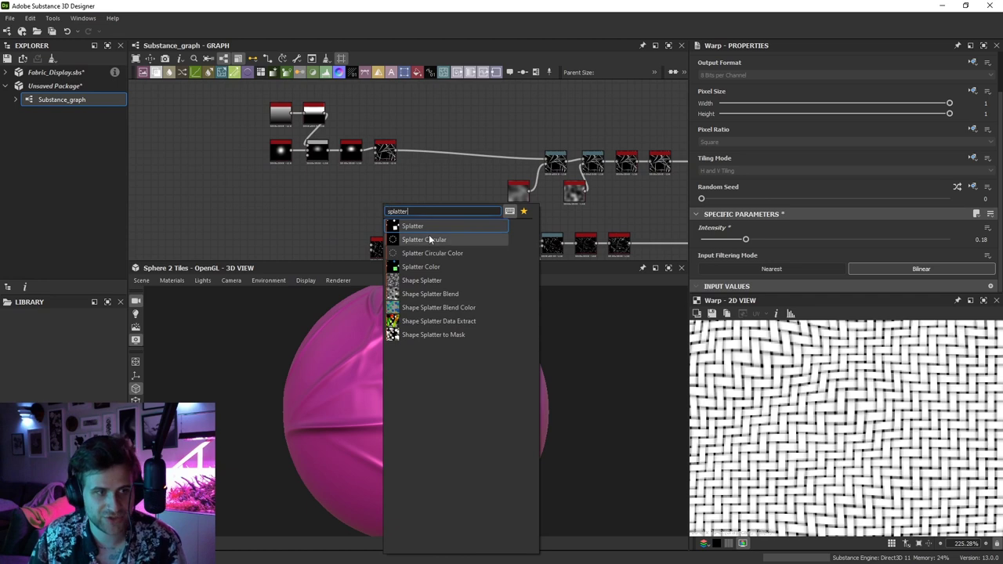
{"action": "left_click", "coordinate": [435, 241]}
{"action": "scroll", "coordinate": [399, 199], "scroll_direction": "up", "scroll_amount": 1}
{"action": "double_click", "coordinate": [385, 199]}
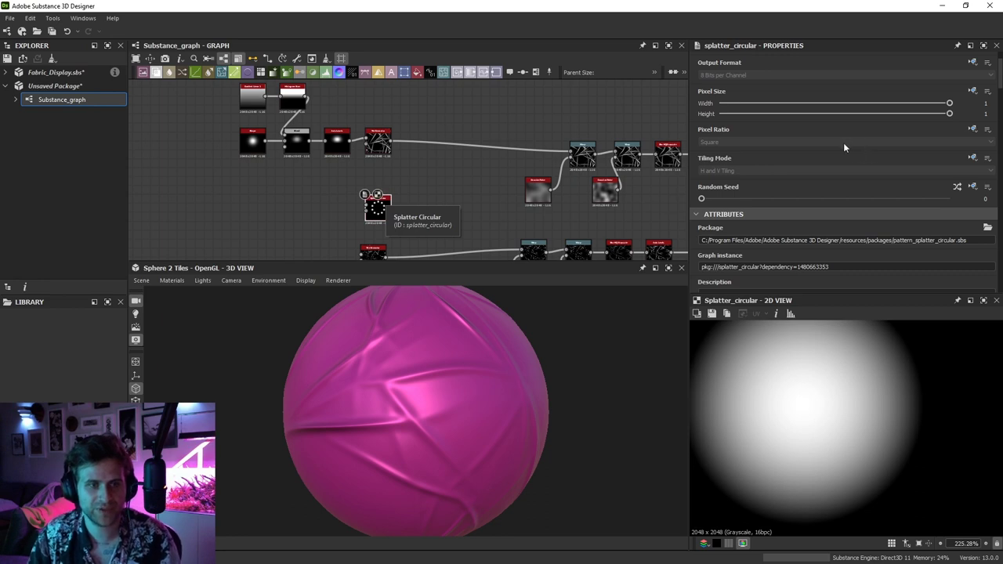
Feed the blended crease shape into the Splatter Circular's pattern input and set its Pattern to Image Input
{"action": "scroll", "coordinate": [798, 149], "scroll_direction": "down", "scroll_amount": 8}
{"action": "scroll", "coordinate": [855, 406], "scroll_direction": "down", "scroll_amount": 5}
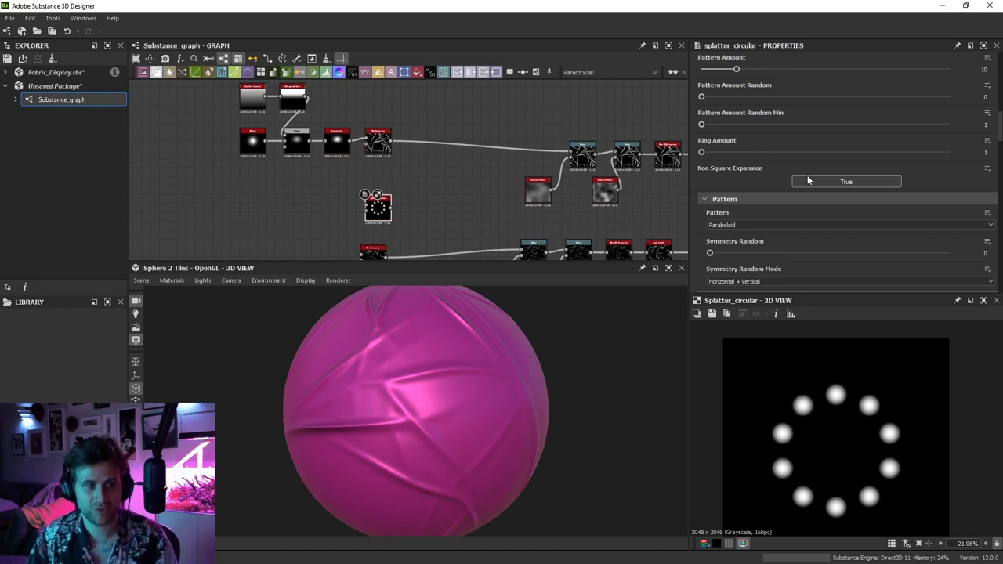
{"action": "scroll", "coordinate": [765, 181], "scroll_direction": "up", "scroll_amount": 3}
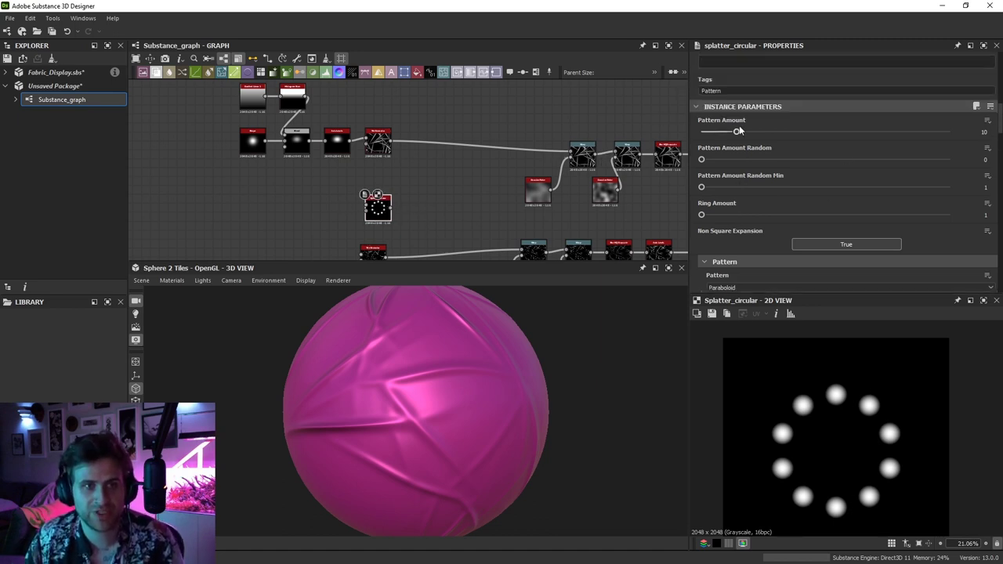
{"action": "scroll", "coordinate": [764, 180], "scroll_direction": "down", "scroll_amount": 9}
{"action": "scroll", "coordinate": [740, 165], "scroll_direction": "up", "scroll_amount": 4}
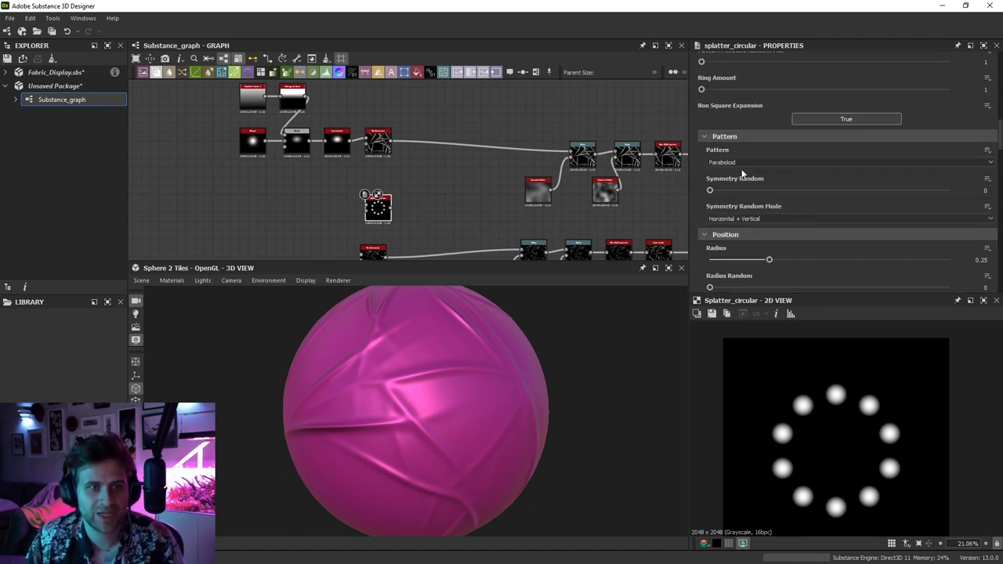
{"action": "left_click", "coordinate": [737, 161]}
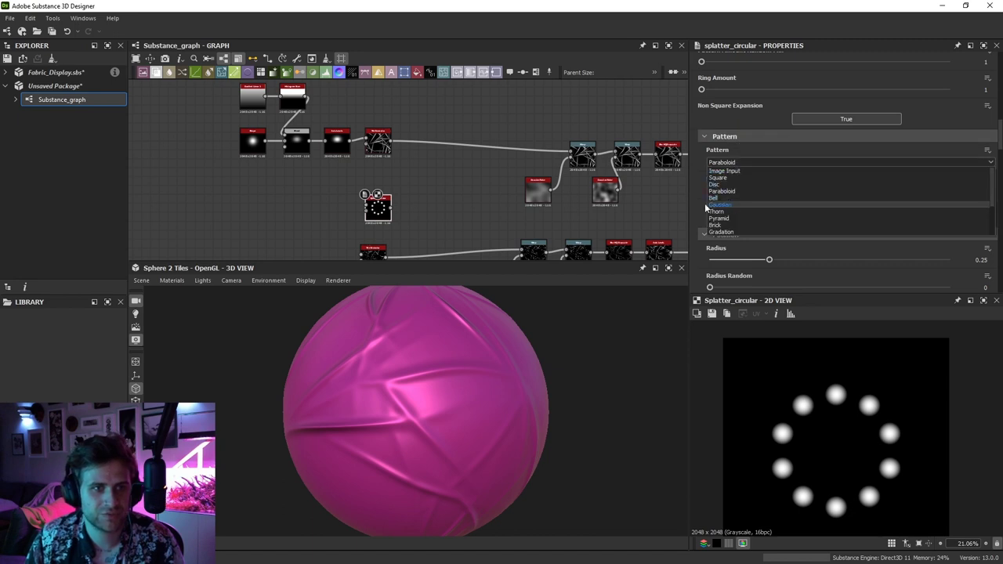
{"action": "left_click", "coordinate": [399, 163]}
{"action": "left_click_drag", "start_coordinate": [350, 141], "coordinate": [366, 206]}
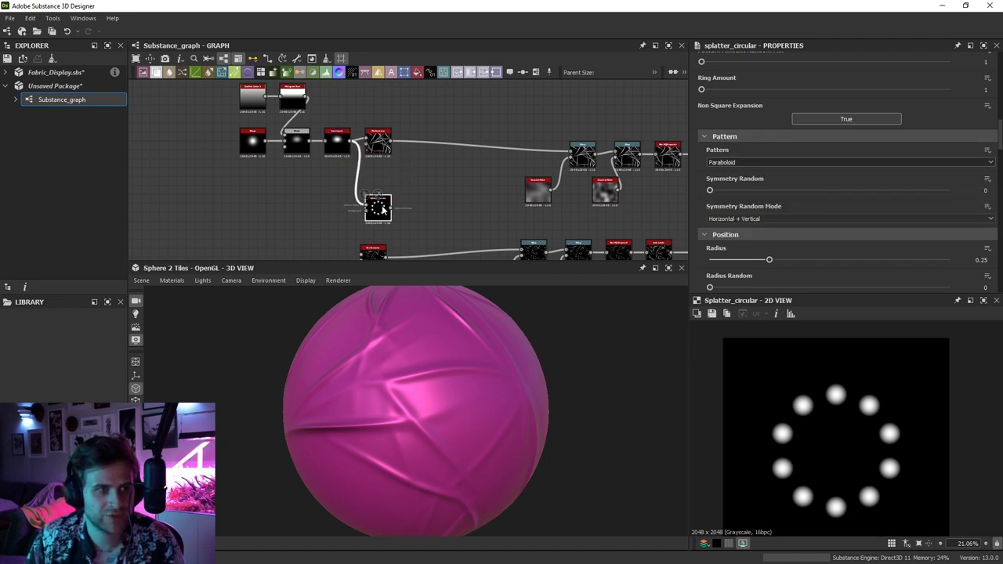
{"action": "left_click", "coordinate": [737, 162]}
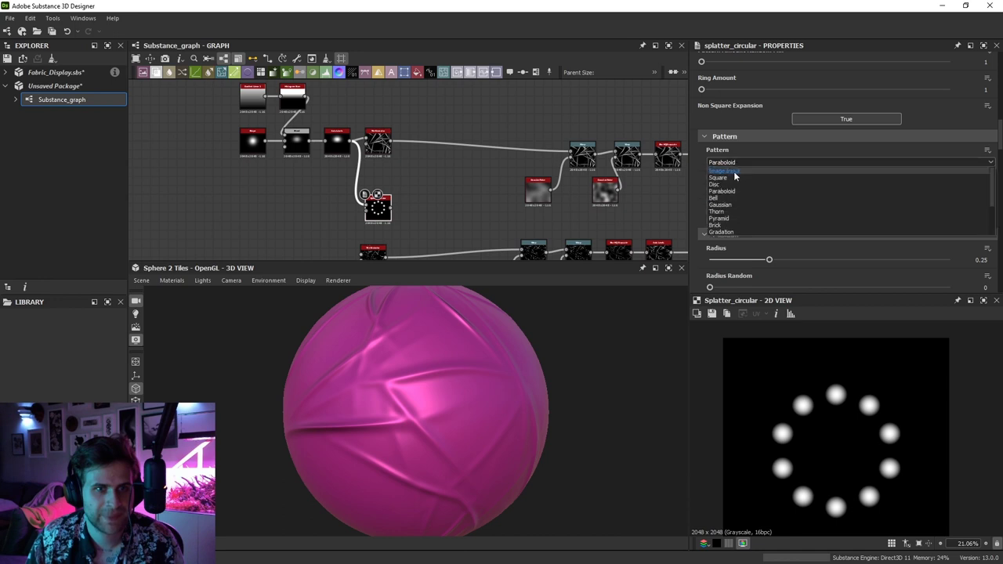
{"action": "left_click", "coordinate": [737, 177]}
Try rotating the Splatter Circular's pattern and stretching it to a Size Y of 0.32
{"action": "scroll", "coordinate": [743, 198], "scroll_direction": "down", "scroll_amount": 5}
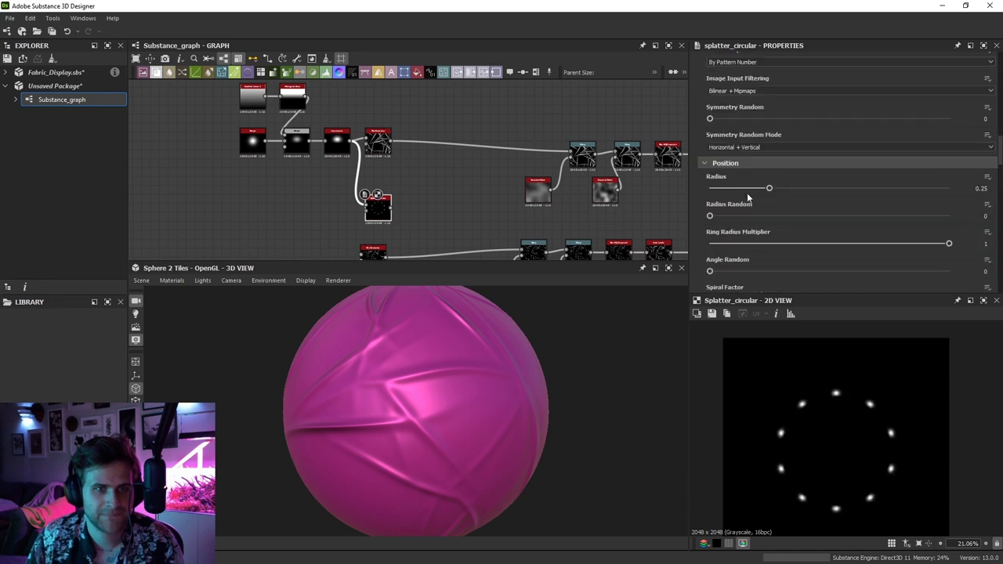
{"action": "scroll", "coordinate": [733, 216], "scroll_direction": "down", "scroll_amount": 5}
{"action": "scroll", "coordinate": [829, 415], "scroll_direction": "up", "scroll_amount": 5}
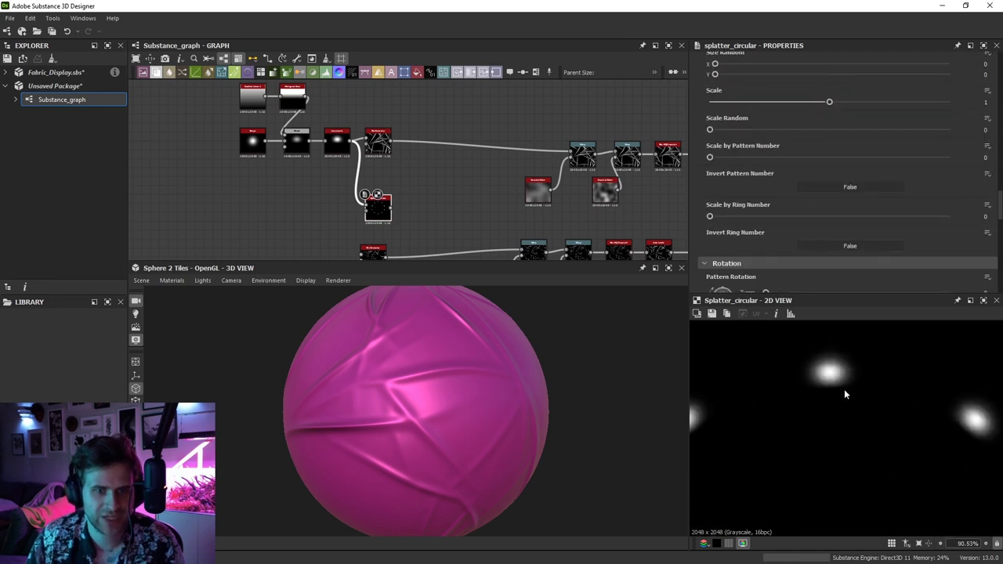
{"action": "scroll", "coordinate": [725, 235], "scroll_direction": "down", "scroll_amount": 2}
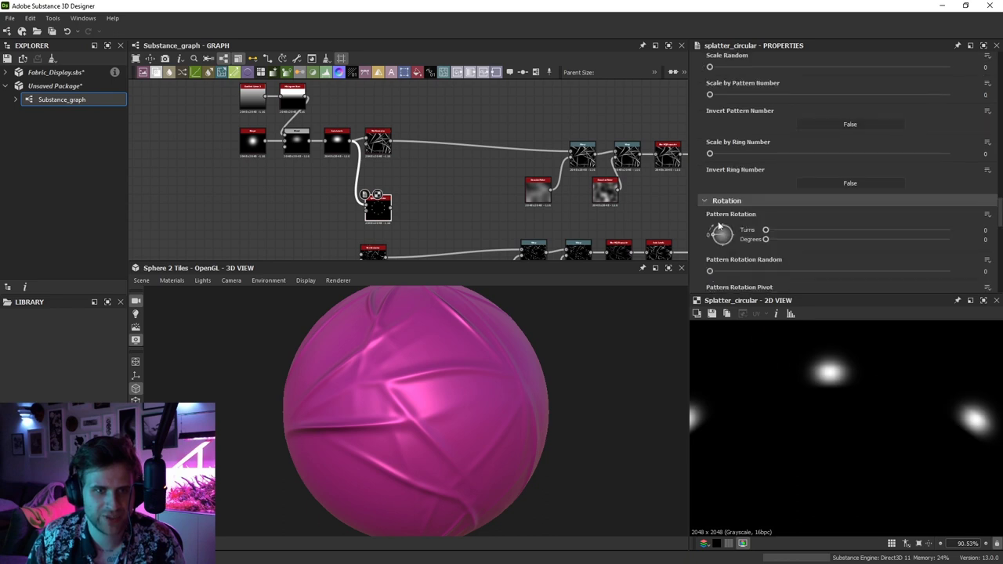
{"action": "left_click", "coordinate": [723, 232]}
{"action": "scroll", "coordinate": [745, 143], "scroll_direction": "up", "scroll_amount": 4}
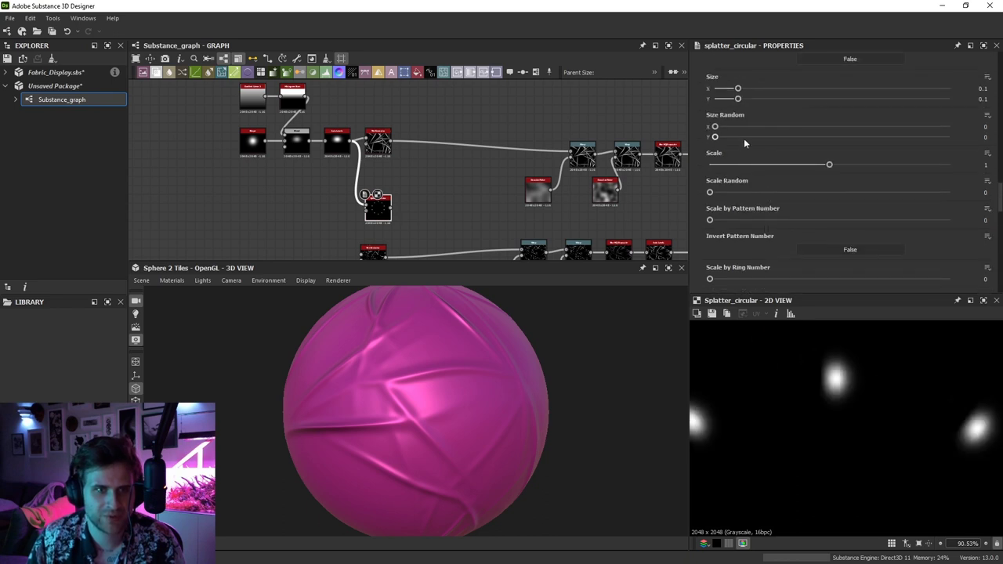
{"action": "left_click_drag", "start_coordinate": [741, 99], "coordinate": [788, 100]}
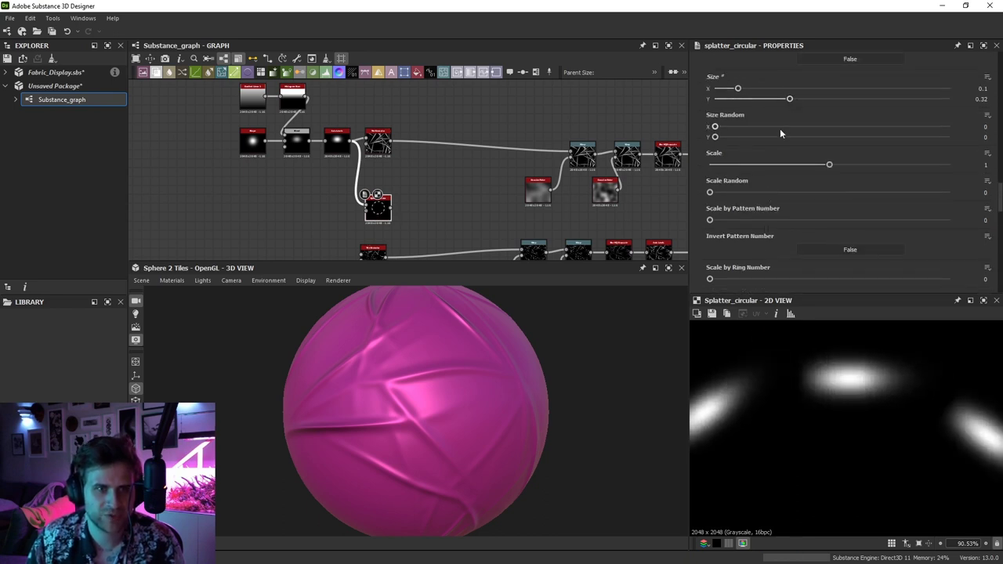
{"action": "key", "text": "ctrl+z"}
{"action": "key", "text": "ctrl+z"}
Insert a Transformation 2D between the crease shape and the Splatter Circular, turning the shape a quarter turn, and view the splatter
{"action": "middle_click_drag", "start_coordinate": [424, 128], "coordinate": [459, 112]}
{"action": "key", "text": "space"}
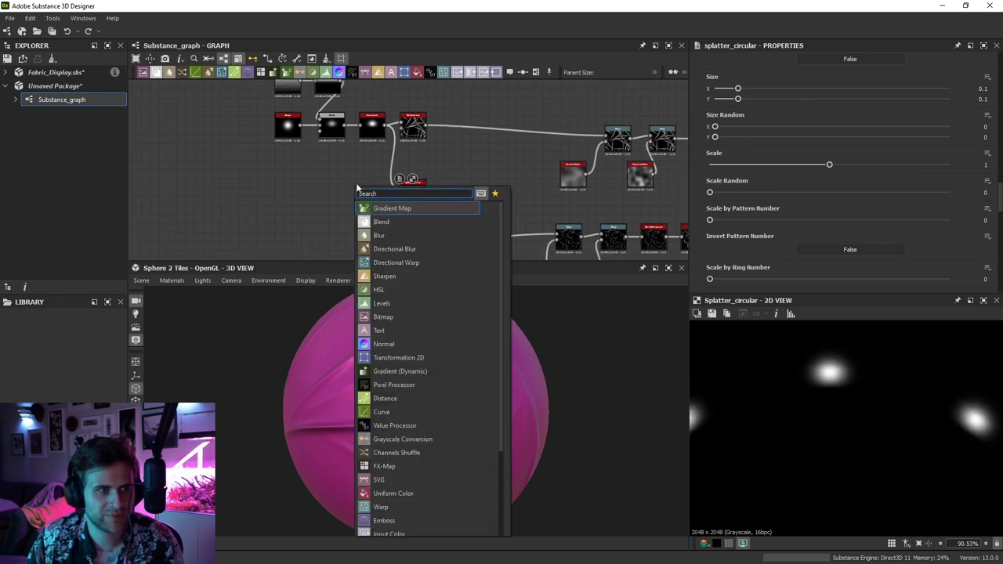
{"action": "type", "text": "tr"}
{"action": "left_click", "coordinate": [396, 210]}
{"action": "left_click_drag", "start_coordinate": [384, 126], "coordinate": [339, 180]}
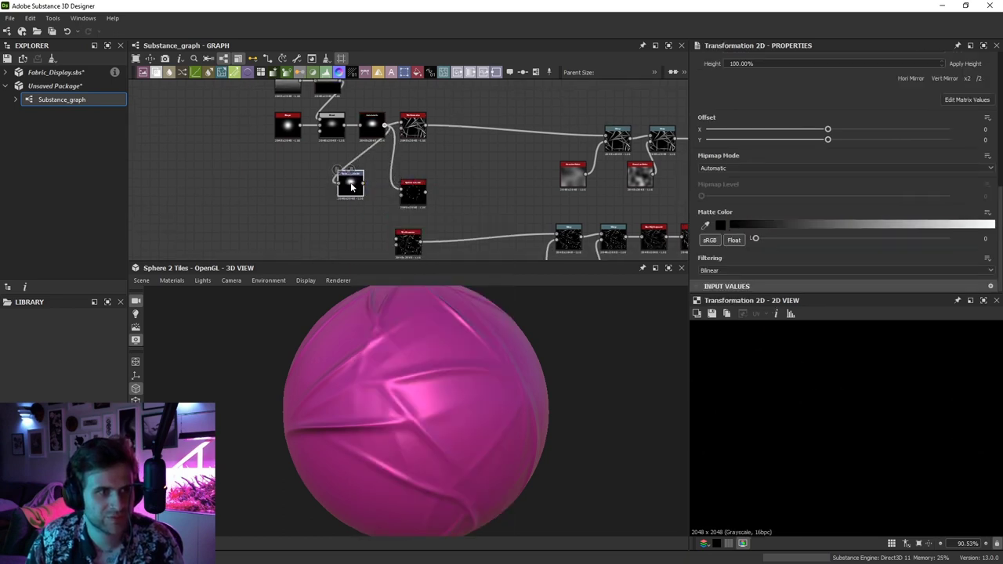
{"action": "scroll", "coordinate": [303, 167], "scroll_direction": "up", "scroll_amount": 3}
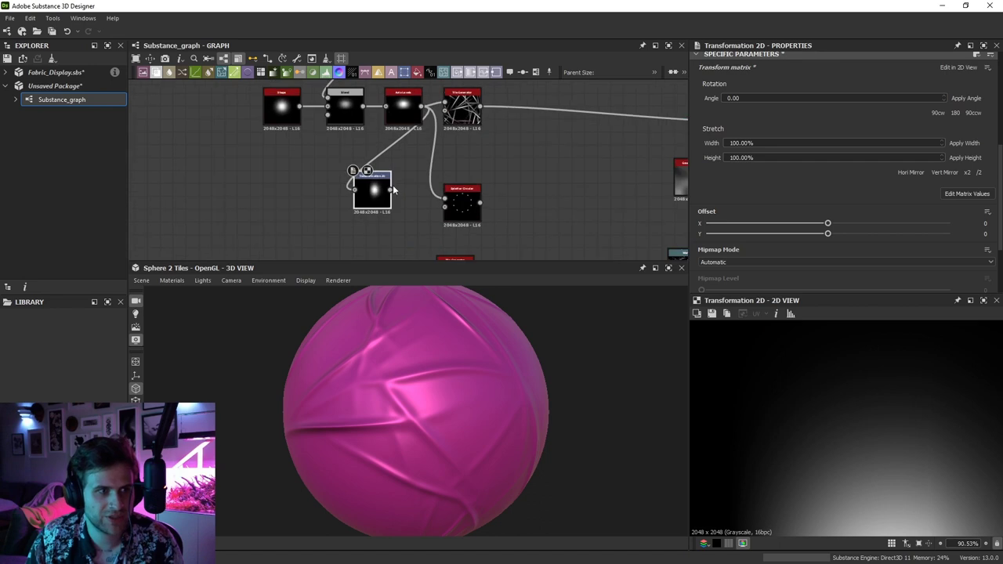
{"action": "left_click_drag", "start_coordinate": [392, 190], "coordinate": [463, 201]}
{"action": "double_click", "coordinate": [463, 201]}
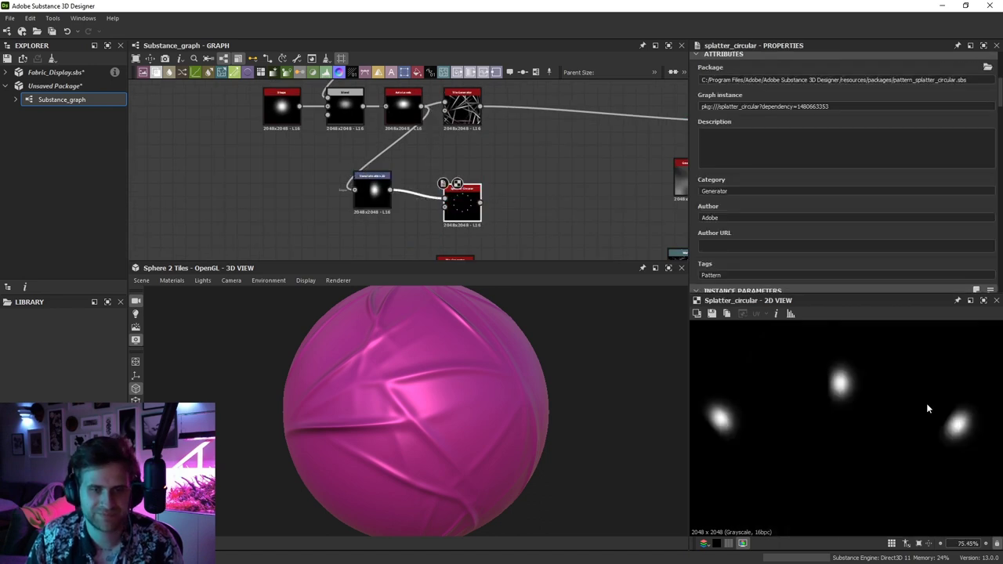
Reduce the Splatter Circular's Radius and lengthen its patterns to a Size Y of 0.44
{"action": "scroll", "coordinate": [866, 238], "scroll_direction": "down", "scroll_amount": 3}
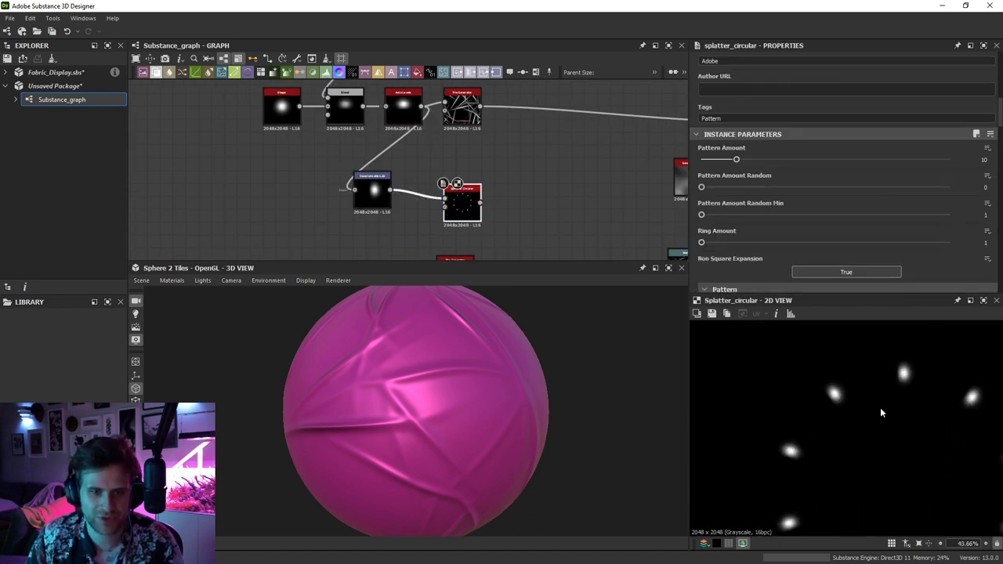
{"action": "scroll", "coordinate": [750, 201], "scroll_direction": "down", "scroll_amount": 6}
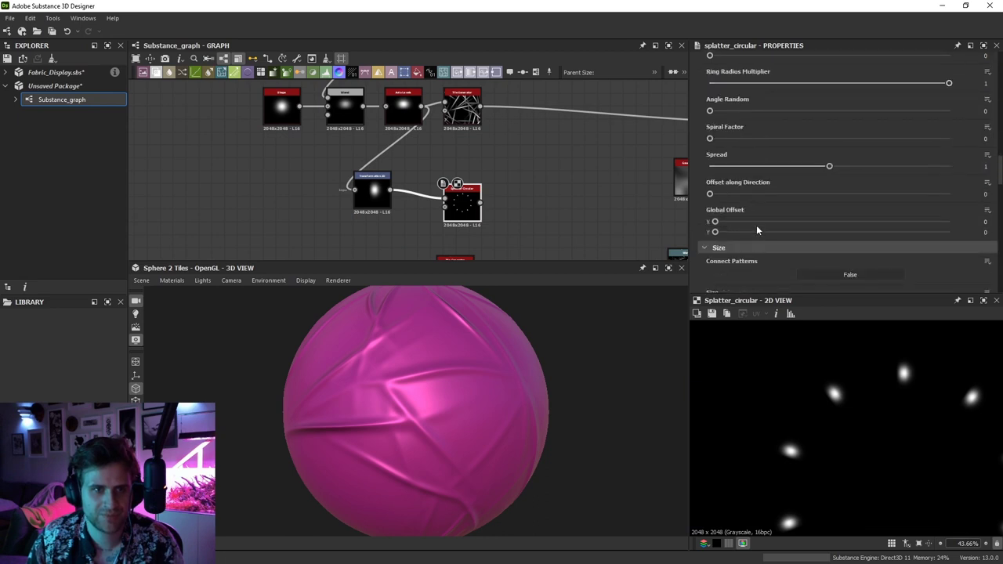
{"action": "scroll", "coordinate": [753, 235], "scroll_direction": "down", "scroll_amount": 4}
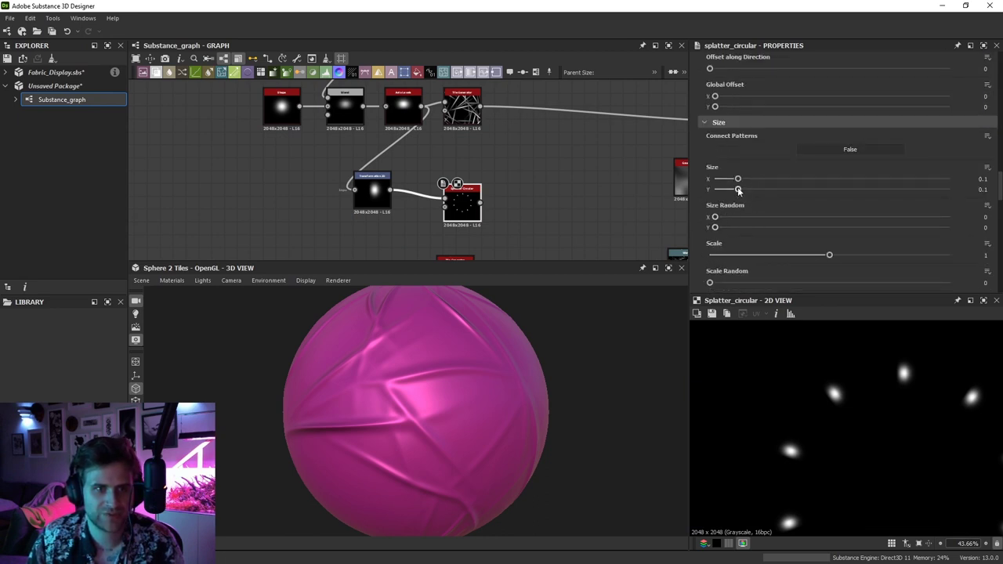
{"action": "mouse_move", "coordinate": [739, 190]}
{"action": "left_mouse_down"}
{"action": "mouse_move", "coordinate": [840, 191]}
{"action": "mouse_move", "coordinate": [761, 195]}
{"action": "left_mouse_up"}
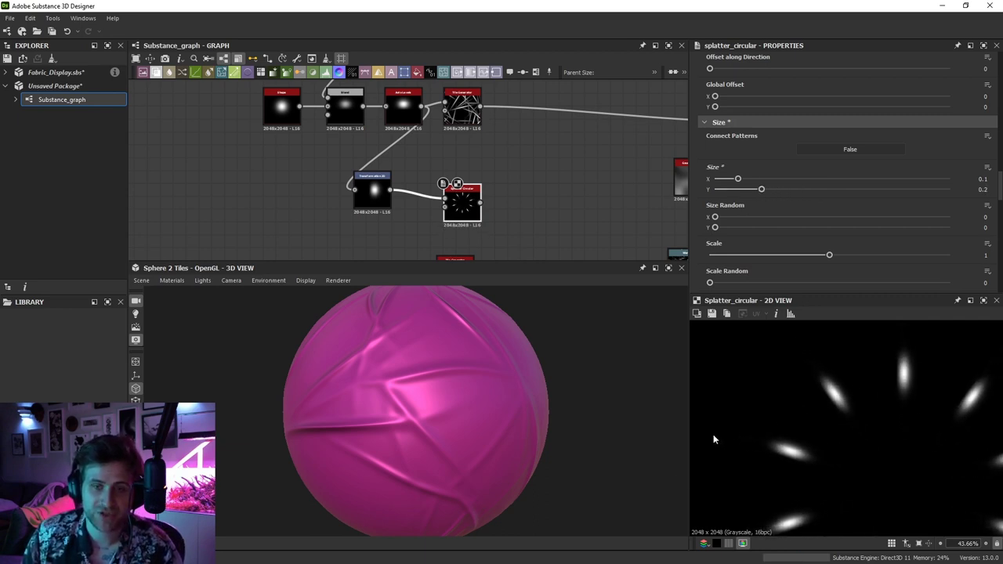
{"action": "scroll", "coordinate": [854, 396], "scroll_direction": "up", "scroll_amount": 2}
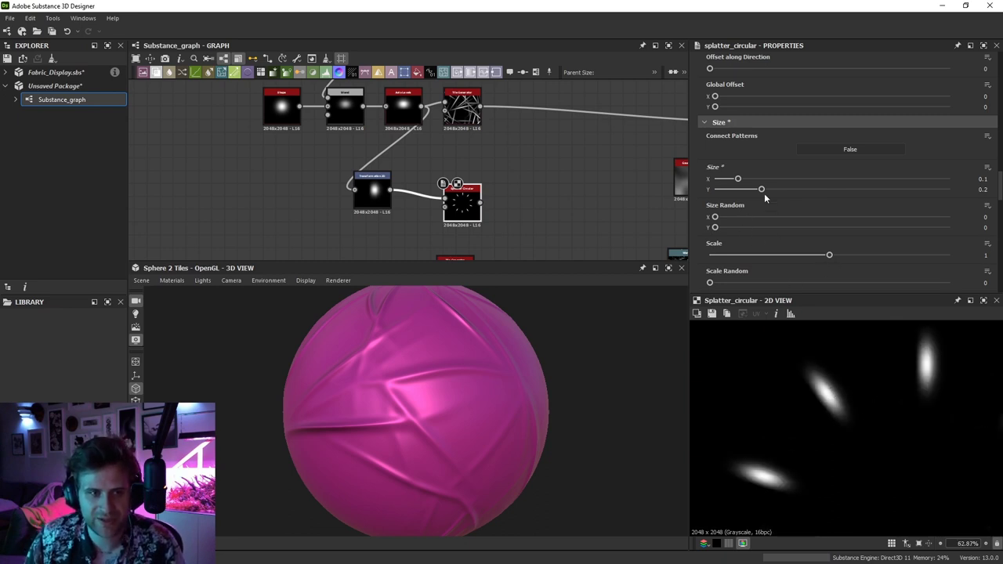
{"action": "mouse_move", "coordinate": [764, 193]}
{"action": "left_mouse_down"}
{"action": "mouse_move", "coordinate": [726, 190]}
{"action": "mouse_move", "coordinate": [807, 193]}
{"action": "mouse_move", "coordinate": [730, 196]}
{"action": "mouse_move", "coordinate": [786, 196]}
{"action": "mouse_move", "coordinate": [705, 208]}
{"action": "mouse_move", "coordinate": [763, 201]}
{"action": "left_mouse_up"}
{"action": "scroll", "coordinate": [810, 135], "scroll_direction": "up", "scroll_amount": 3}
{"action": "scroll", "coordinate": [764, 73], "scroll_direction": "up", "scroll_amount": 3}
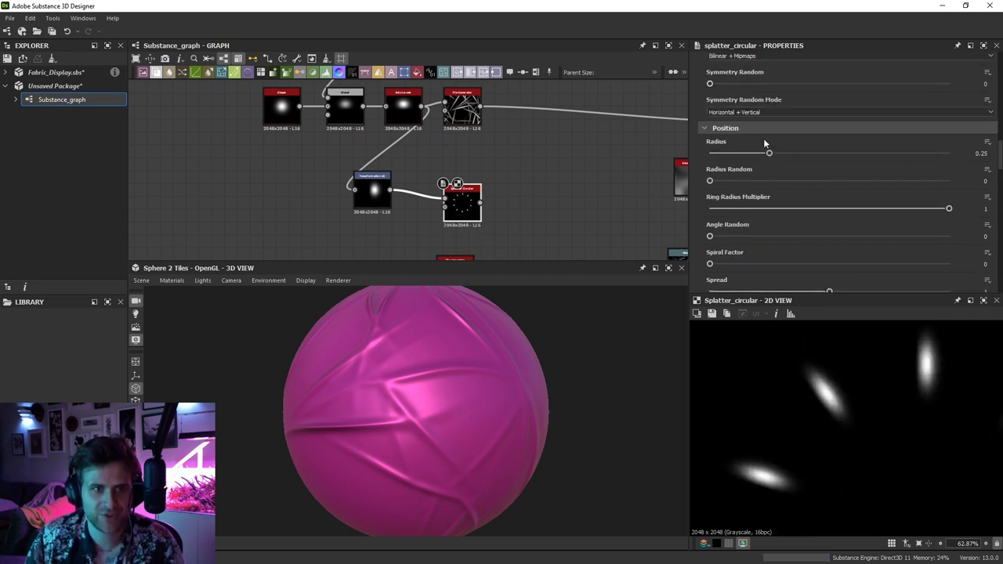
{"action": "left_click_drag", "start_coordinate": [766, 152], "coordinate": [748, 155]}
{"action": "scroll", "coordinate": [771, 208], "scroll_direction": "down", "scroll_amount": 5}
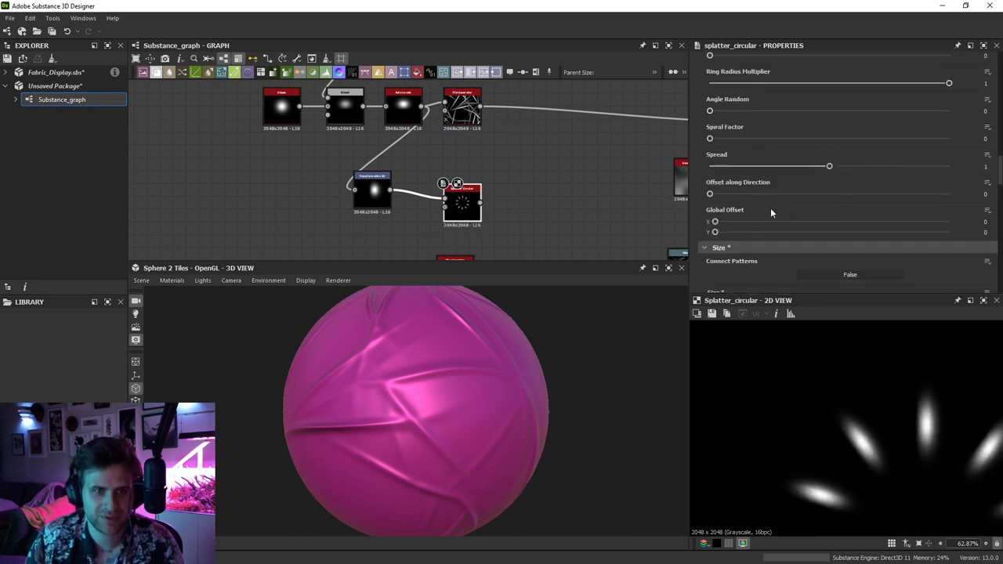
{"action": "left_click_drag", "start_coordinate": [761, 252], "coordinate": [818, 252]}
Move the Transformation 2D farther from the Splatter Circular and add a second Transformation 2D fed by it
{"action": "middle_click_drag", "start_coordinate": [380, 226], "coordinate": [478, 219]}
{"action": "left_click_drag", "start_coordinate": [476, 196], "coordinate": [398, 197]}
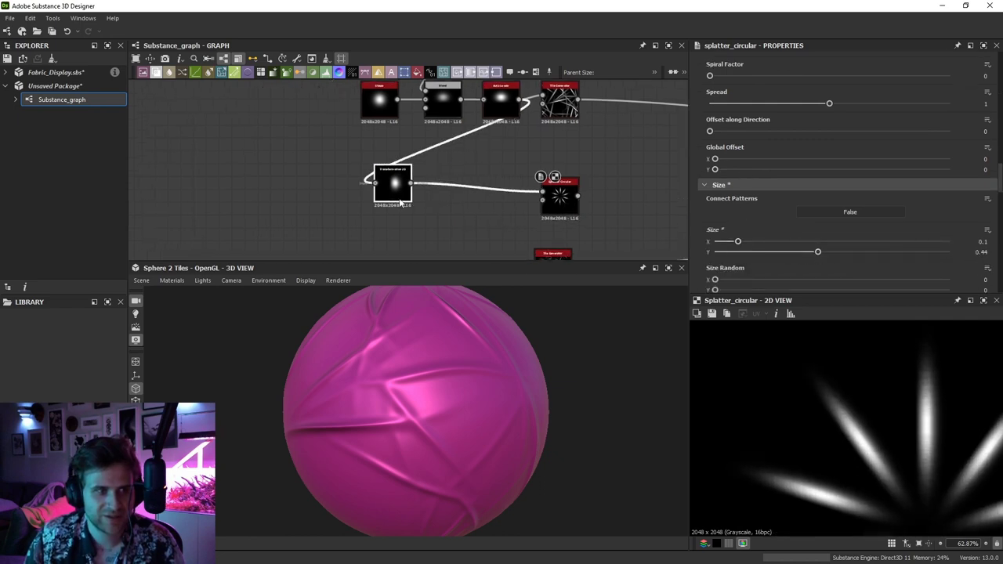
{"action": "double_click", "coordinate": [398, 197]}
{"action": "scroll", "coordinate": [901, 439], "scroll_direction": "down", "scroll_amount": 5}
{"action": "key", "text": "f"}
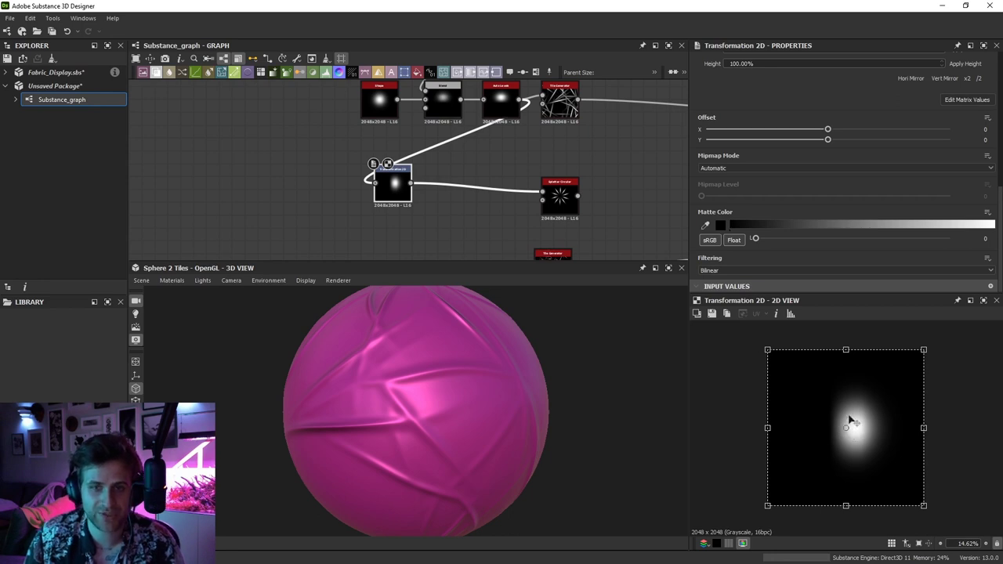
{"action": "key", "text": "space"}
{"action": "type", "text": "tr"}
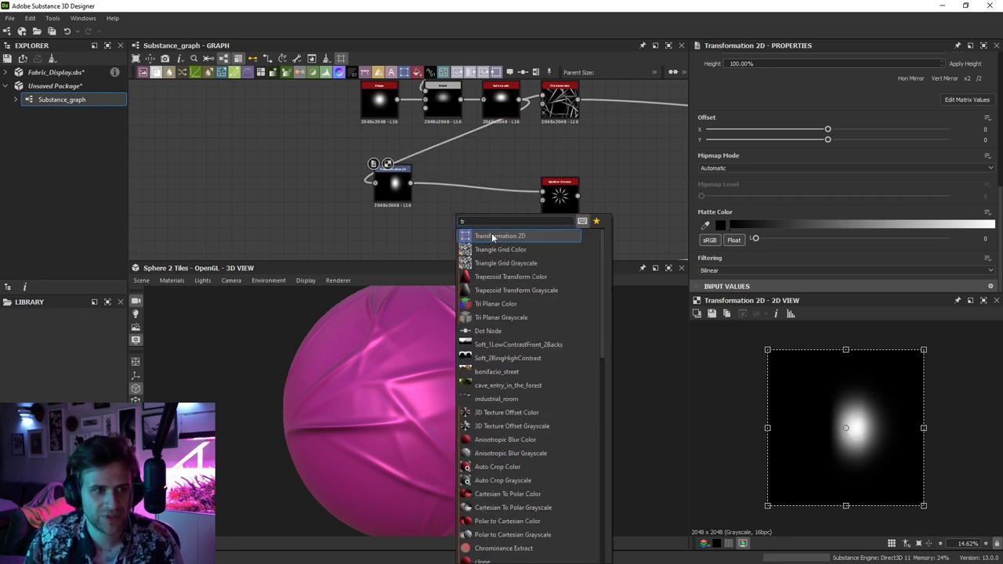
{"action": "left_click", "coordinate": [493, 236]}
{"action": "left_click_drag", "start_coordinate": [411, 183], "coordinate": [447, 210]}
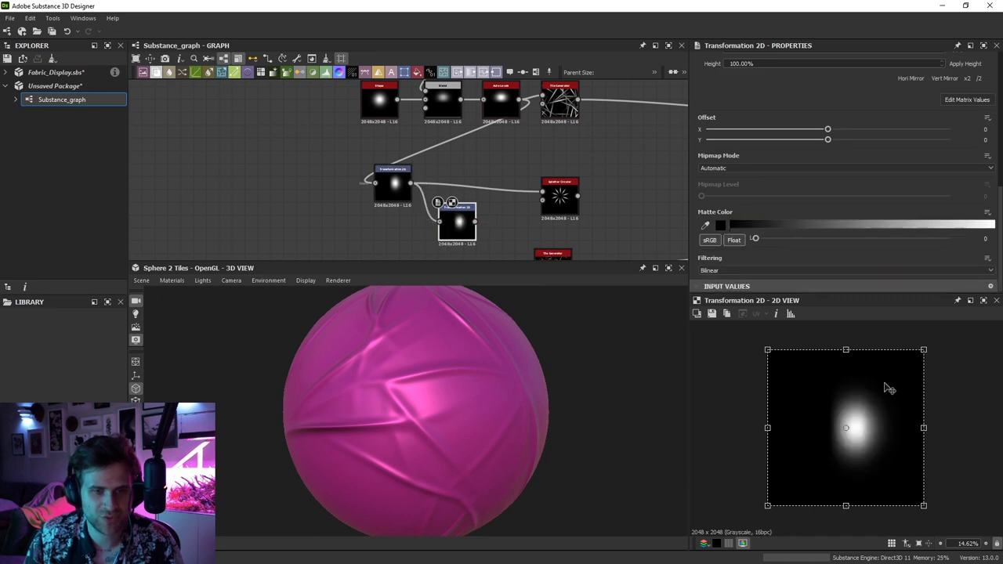
Shrink the shape slightly in the second Transformation 2D, shift it up to Offset Y 0.1469, and set Tiling Mode to No Tiling
{"action": "left_click_drag", "start_coordinate": [917, 350], "coordinate": [903, 363]}
{"action": "mouse_move", "coordinate": [882, 407]}
{"action": "left_mouse_down"}
{"action": "mouse_move", "coordinate": [882, 377]}
{"action": "mouse_move", "coordinate": [884, 394]}
{"action": "left_mouse_up"}
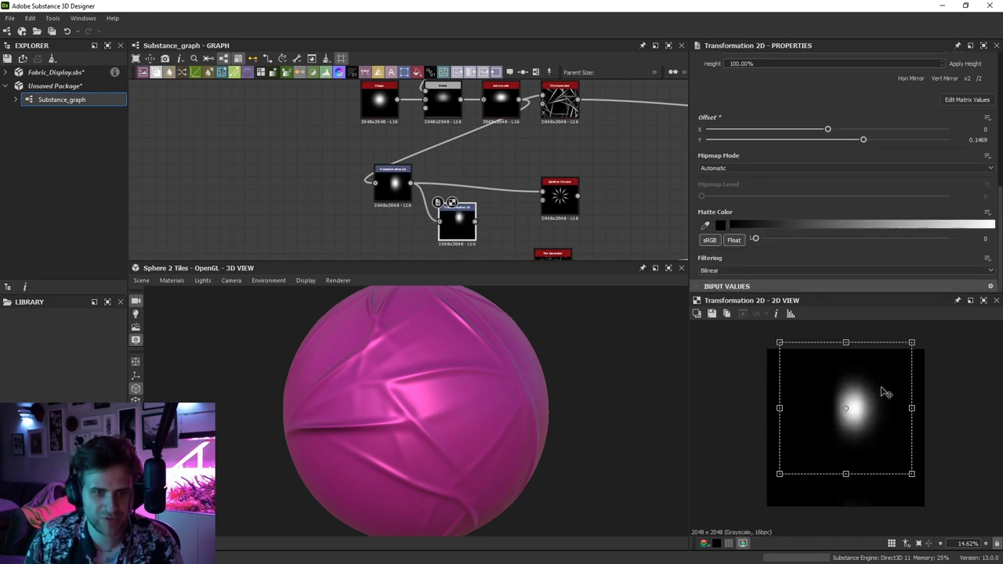
{"action": "scroll", "coordinate": [938, 86], "scroll_direction": "up", "scroll_amount": 5}
{"action": "scroll", "coordinate": [969, 110], "scroll_direction": "up", "scroll_amount": 2}
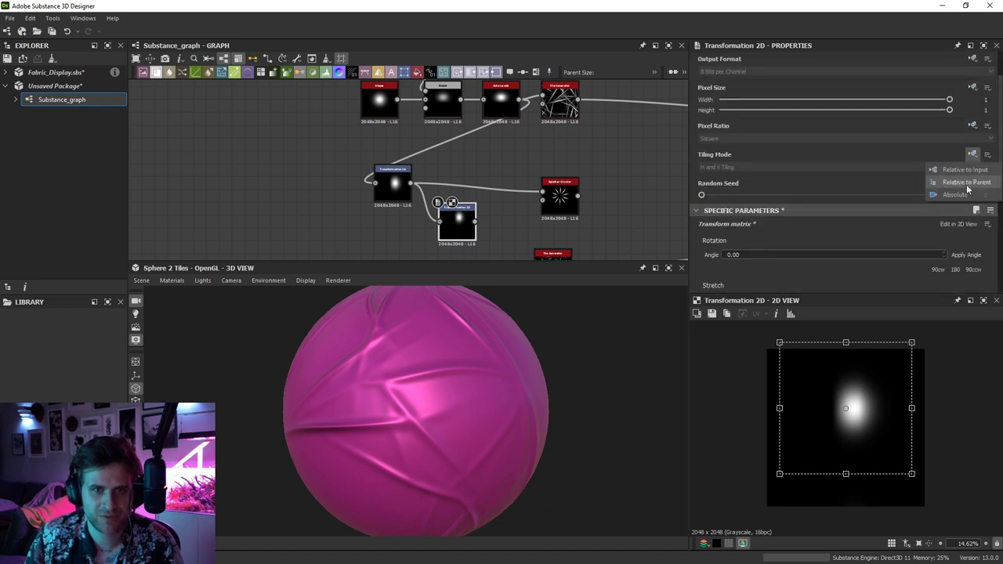
{"action": "left_click", "coordinate": [728, 167]}
{"action": "left_click", "coordinate": [727, 177]}
{"action": "scroll", "coordinate": [855, 449], "scroll_direction": "up", "scroll_amount": 2}
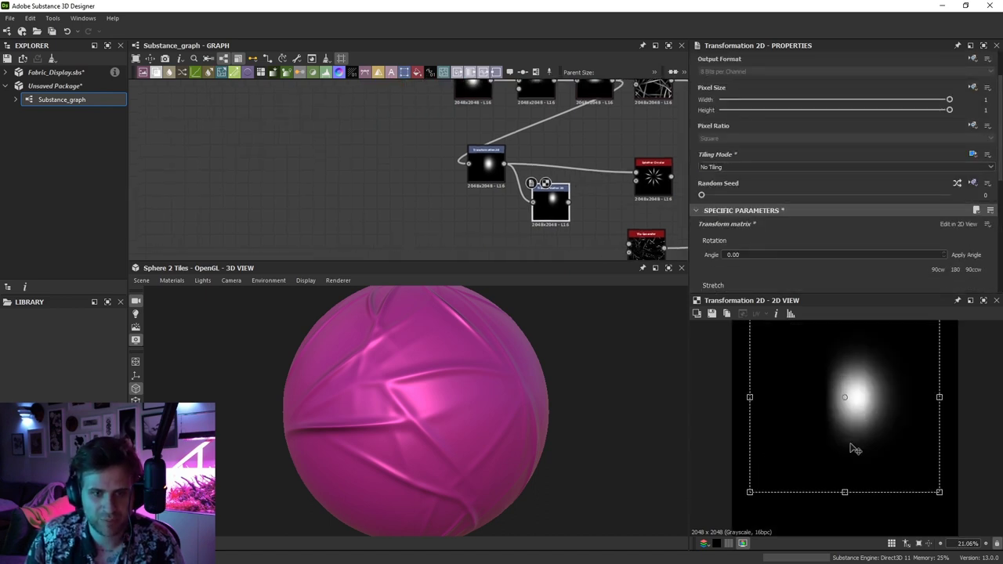
{"action": "scroll", "coordinate": [866, 450], "scroll_direction": "down", "scroll_amount": 1}
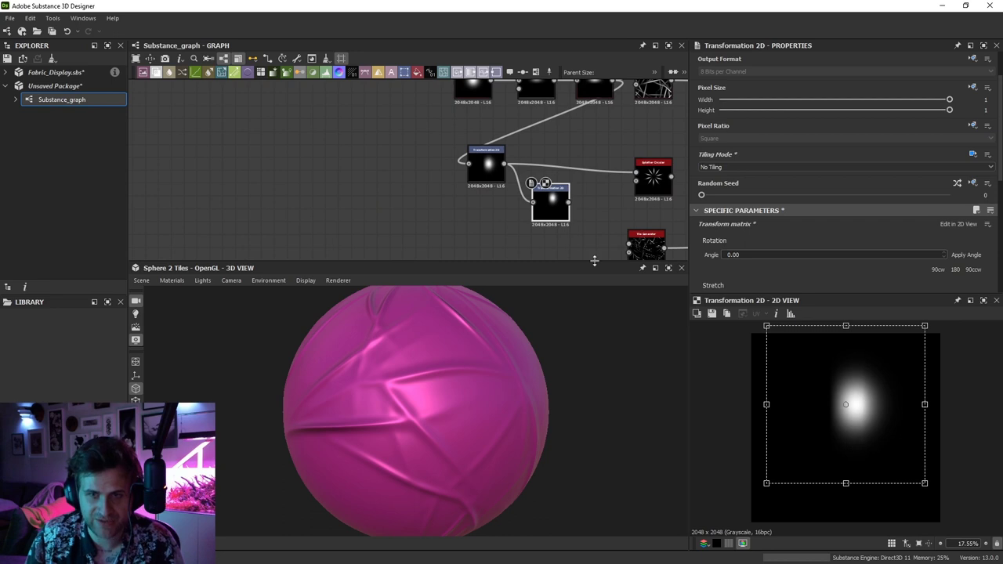
Connect the second Transformation 2D to the Splatter Circular, view the result, and line the node up beside the first Transformation 2D
{"action": "left_click_drag", "start_coordinate": [570, 201], "coordinate": [648, 180]}
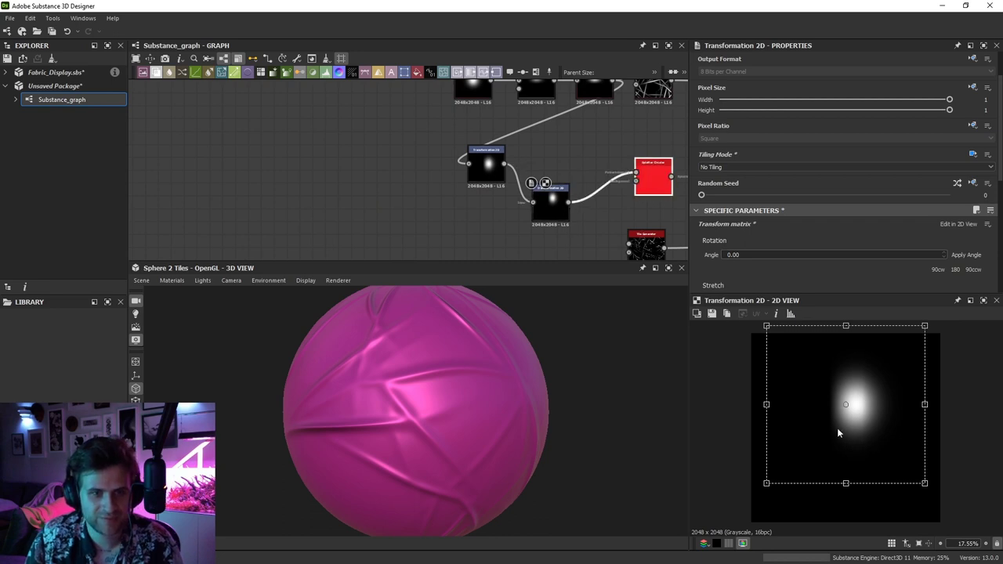
{"action": "scroll", "coordinate": [867, 257], "scroll_direction": "down", "scroll_amount": 2}
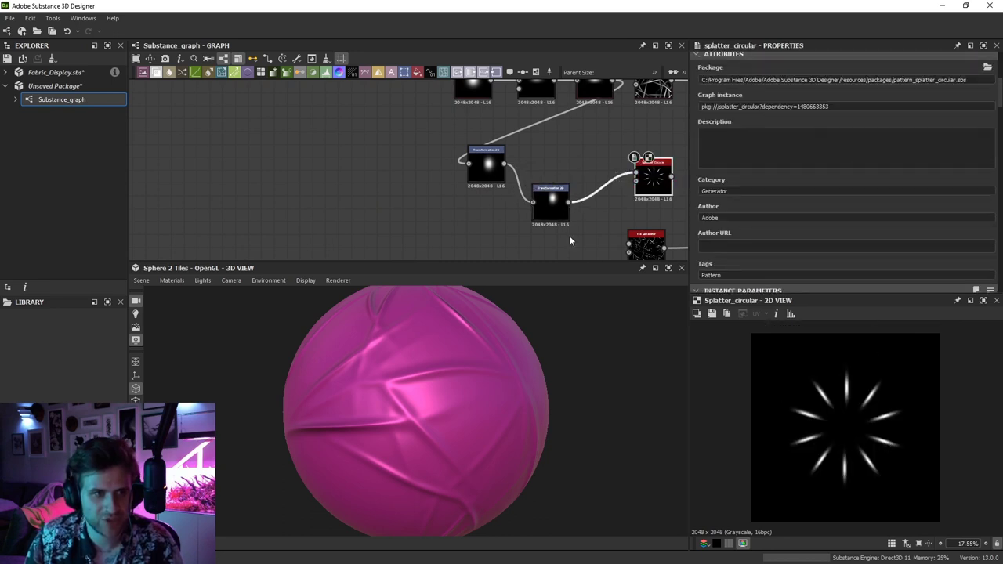
{"action": "left_click_drag", "start_coordinate": [552, 204], "coordinate": [485, 200]}
Add a third Transformation 2D beneath the other two, fed by the second one
{"action": "key", "text": "space"}
{"action": "type", "text": "tr"}
{"action": "left_click", "coordinate": [517, 225]}
{"action": "left_click_drag", "start_coordinate": [486, 201], "coordinate": [530, 227]}
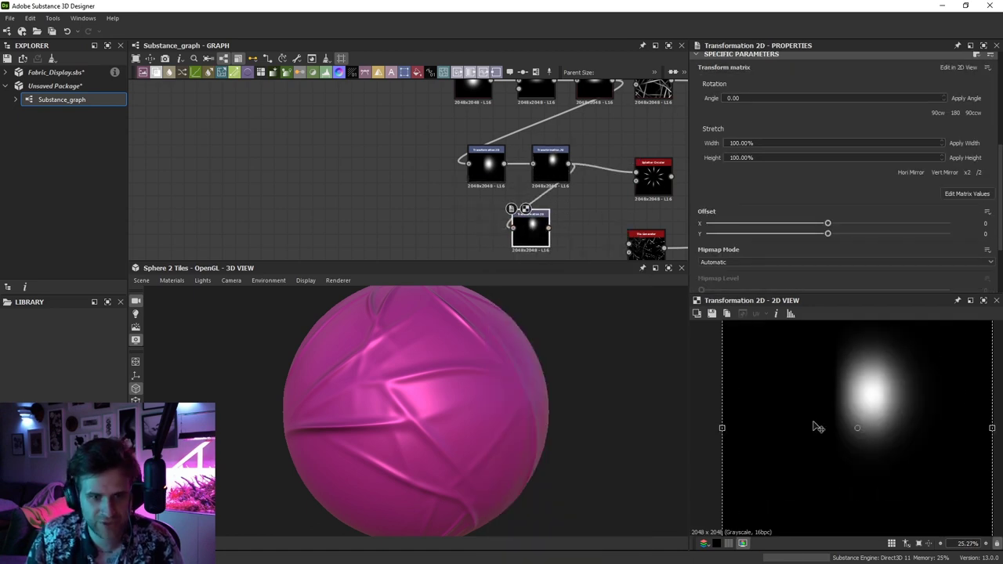
Nudge the shape in the second Transformation 2D further up and slightly left, checking the result in the third Transformation 2D
{"action": "scroll", "coordinate": [862, 428], "scroll_direction": "up", "scroll_amount": 1}
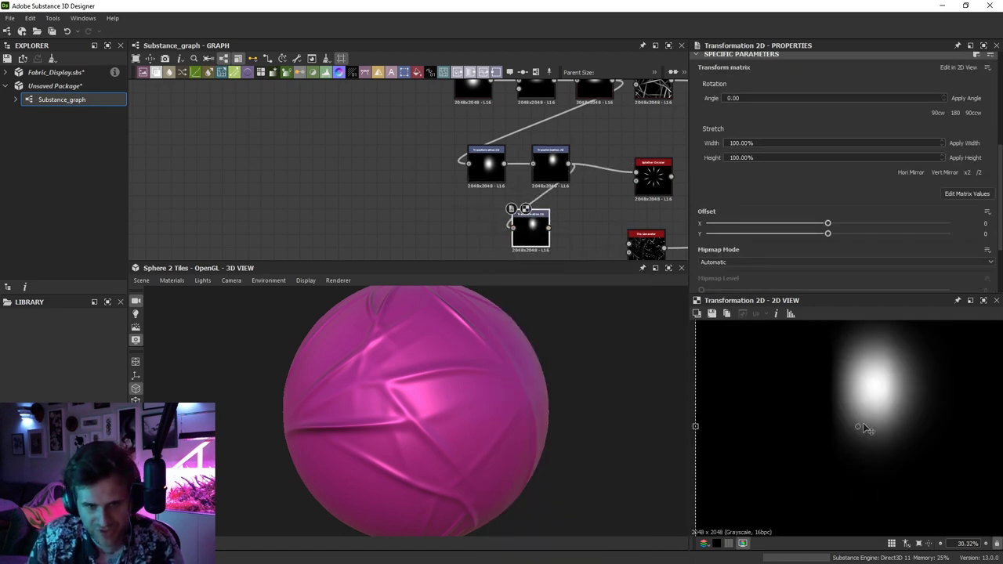
{"action": "left_click", "coordinate": [554, 166]}
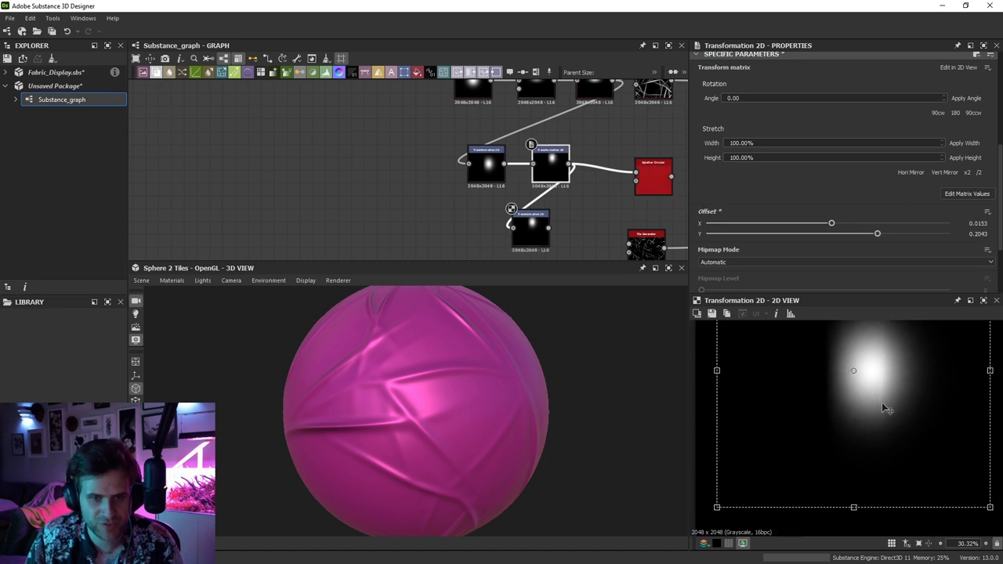
{"action": "left_click", "coordinate": [519, 228]}
{"action": "key", "text": "ctrl+z"}
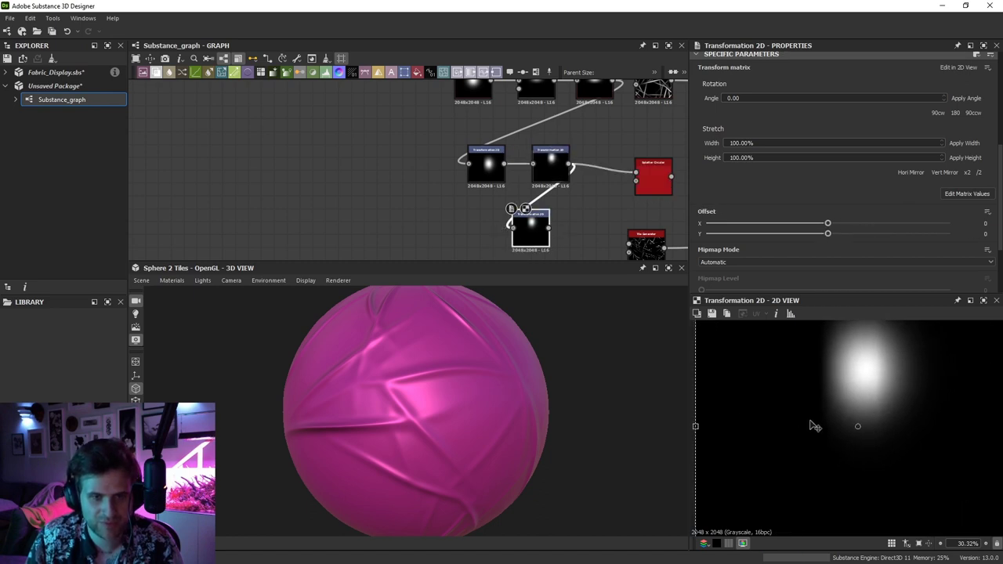
{"action": "left_click", "coordinate": [554, 176]}
{"action": "left_click_drag", "start_coordinate": [898, 396], "coordinate": [892, 385]}
{"action": "left_click", "coordinate": [532, 229]}
{"action": "scroll", "coordinate": [868, 422], "scroll_direction": "down", "scroll_amount": 4}
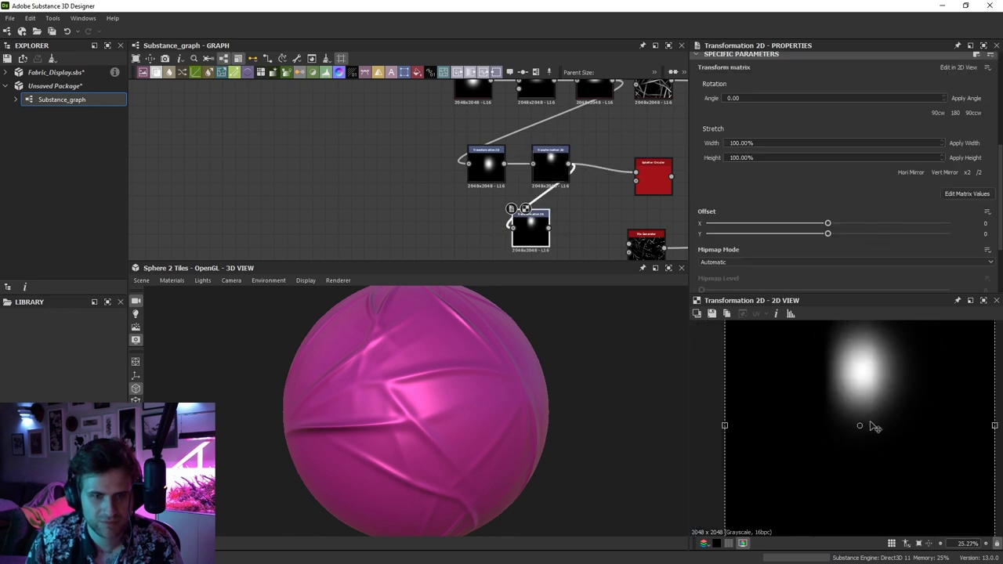
{"action": "scroll", "coordinate": [850, 427], "scroll_direction": "up", "scroll_amount": 2}
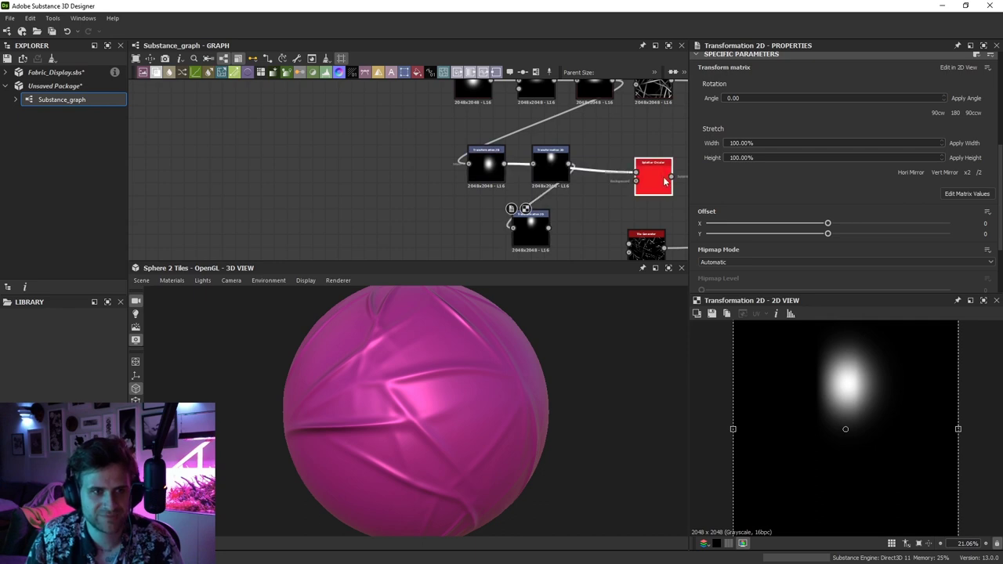
Look through the Splatter Circular's parameters, try randomizing its pattern rotation, and undo that change
{"action": "scroll", "coordinate": [845, 421], "scroll_direction": "up", "scroll_amount": 3}
{"action": "scroll", "coordinate": [878, 220], "scroll_direction": "down", "scroll_amount": 9}
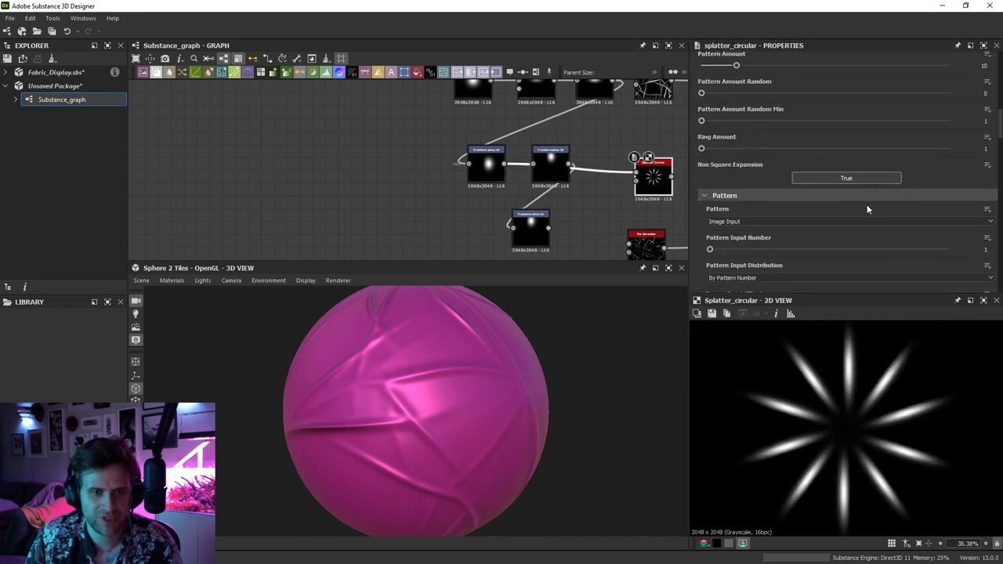
{"action": "scroll", "coordinate": [751, 217], "scroll_direction": "down", "scroll_amount": 8}
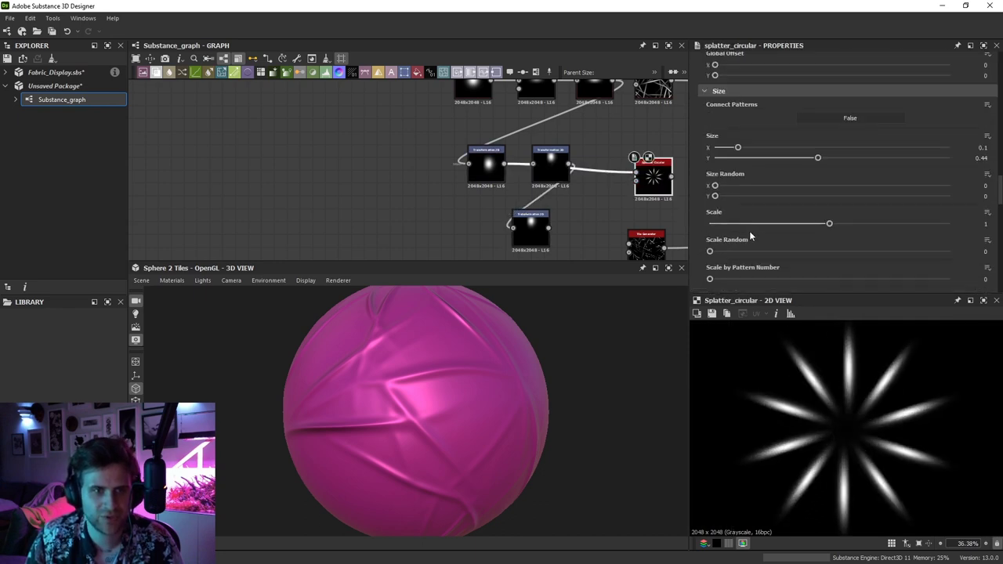
{"action": "scroll", "coordinate": [749, 231], "scroll_direction": "up", "scroll_amount": 6}
{"action": "scroll", "coordinate": [747, 173], "scroll_direction": "up", "scroll_amount": 4}
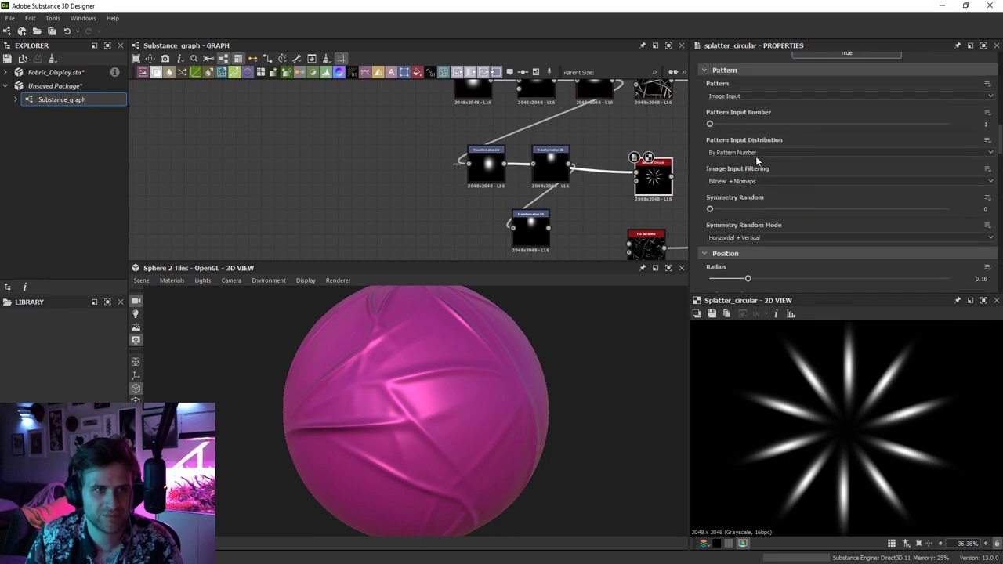
{"action": "scroll", "coordinate": [755, 156], "scroll_direction": "down", "scroll_amount": 10}
{"action": "scroll", "coordinate": [752, 202], "scroll_direction": "down", "scroll_amount": 8}
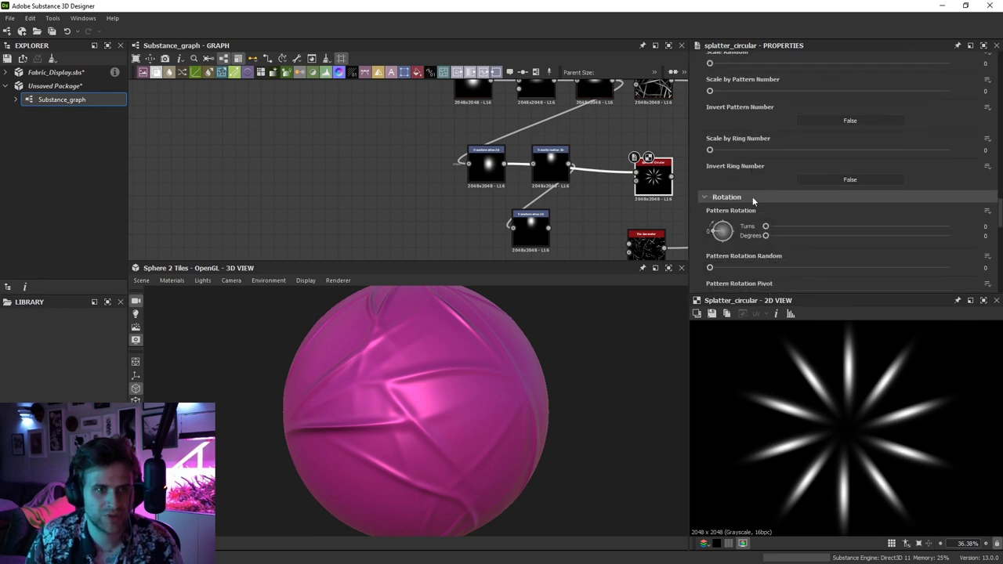
{"action": "left_click_drag", "start_coordinate": [725, 206], "coordinate": [809, 207]}
{"action": "key", "text": "ctrl+z"}
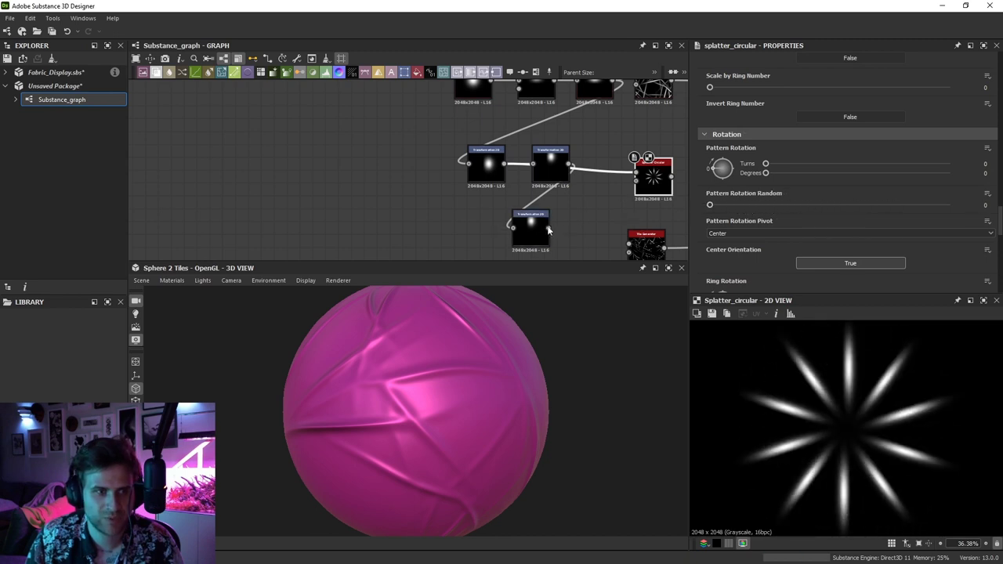
Connect the third Transformation 2D to the Splatter Circular in place of the second and try Pattern Rotation Random at 0.06
{"action": "left_click_drag", "start_coordinate": [549, 228], "coordinate": [647, 180]}
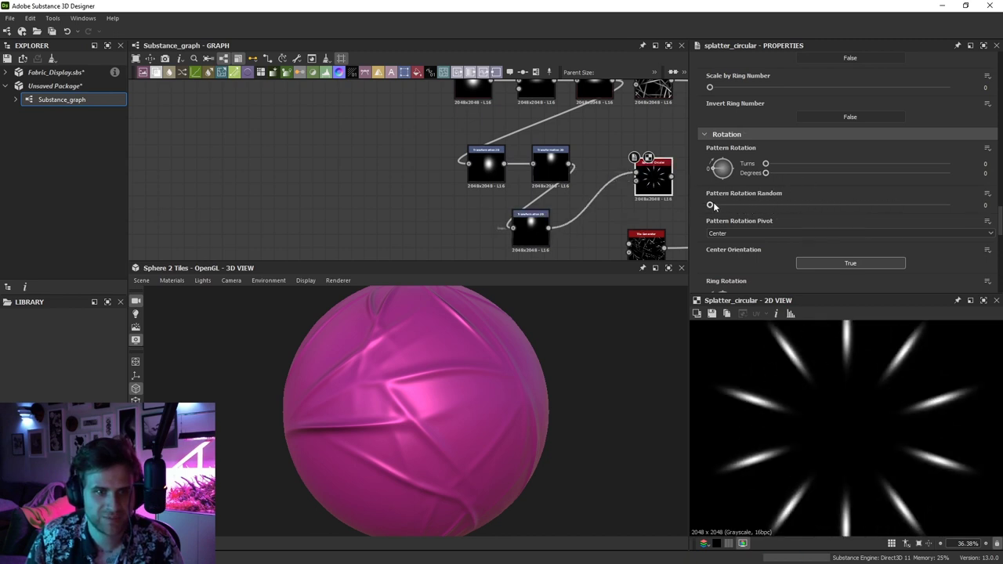
{"action": "mouse_move", "coordinate": [711, 205]}
{"action": "left_mouse_down"}
{"action": "mouse_move", "coordinate": [775, 206]}
{"action": "mouse_move", "coordinate": [687, 207]}
{"action": "mouse_move", "coordinate": [757, 204]}
{"action": "mouse_move", "coordinate": [699, 203]}
{"action": "mouse_move", "coordinate": [723, 206]}
{"action": "left_mouse_up"}
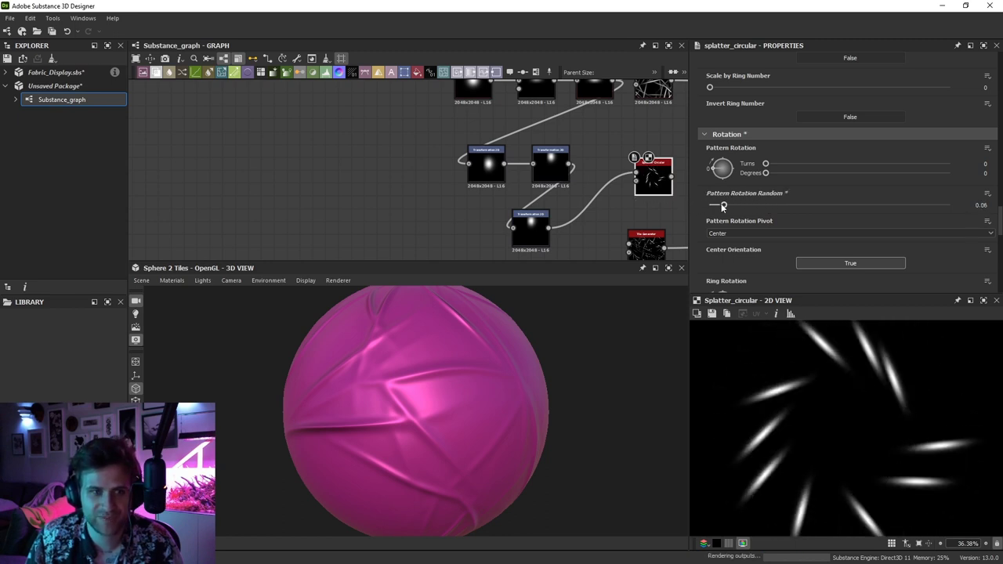
{"action": "scroll", "coordinate": [506, 238], "scroll_direction": "up", "scroll_amount": 1}
Inspect the third Transformation 2D, then set the Splatter Circular's Radius to 0.25 and Size Y to 0.74
{"action": "left_click", "coordinate": [536, 223]}
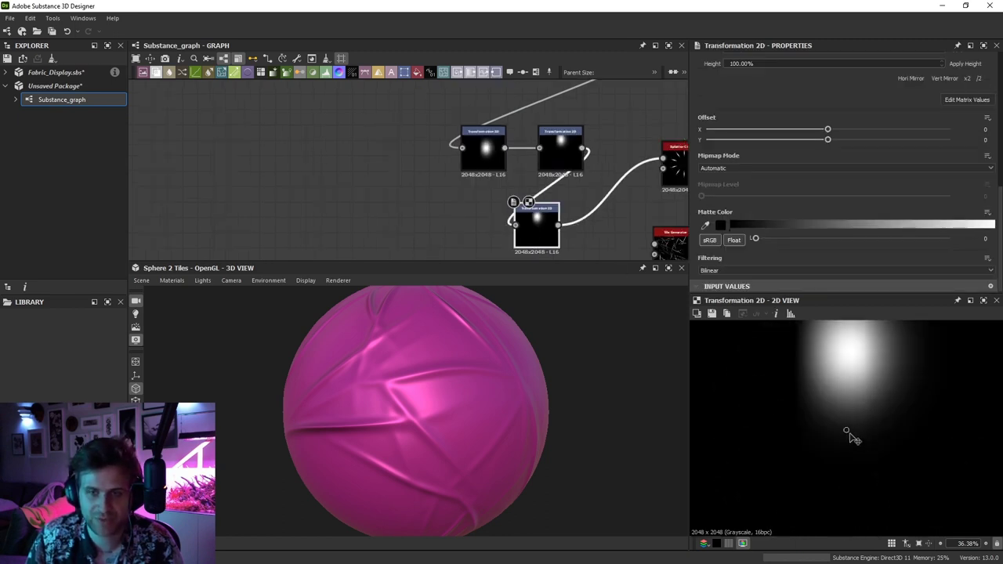
{"action": "left_click", "coordinate": [676, 168]}
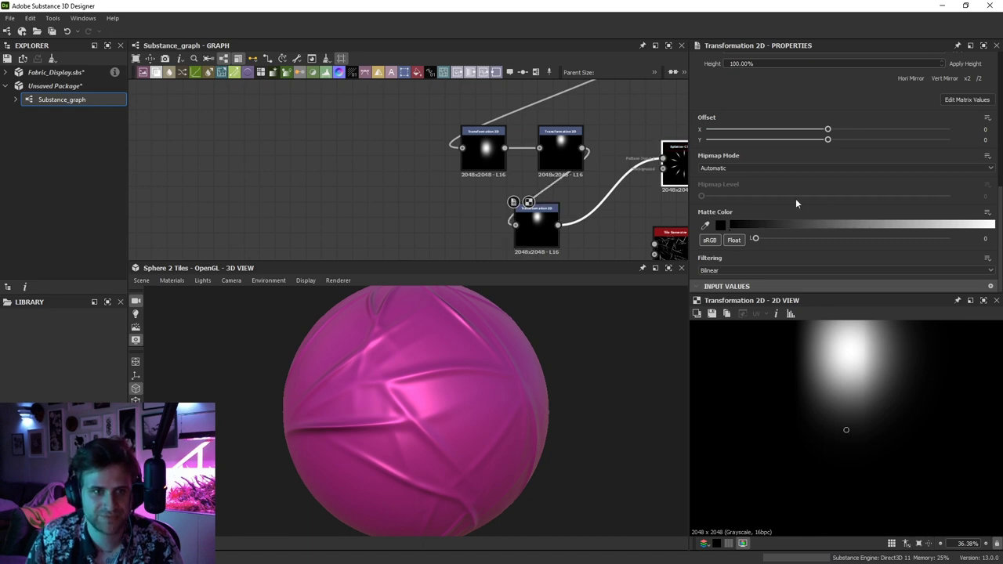
{"action": "scroll", "coordinate": [782, 234], "scroll_direction": "down", "scroll_amount": 10}
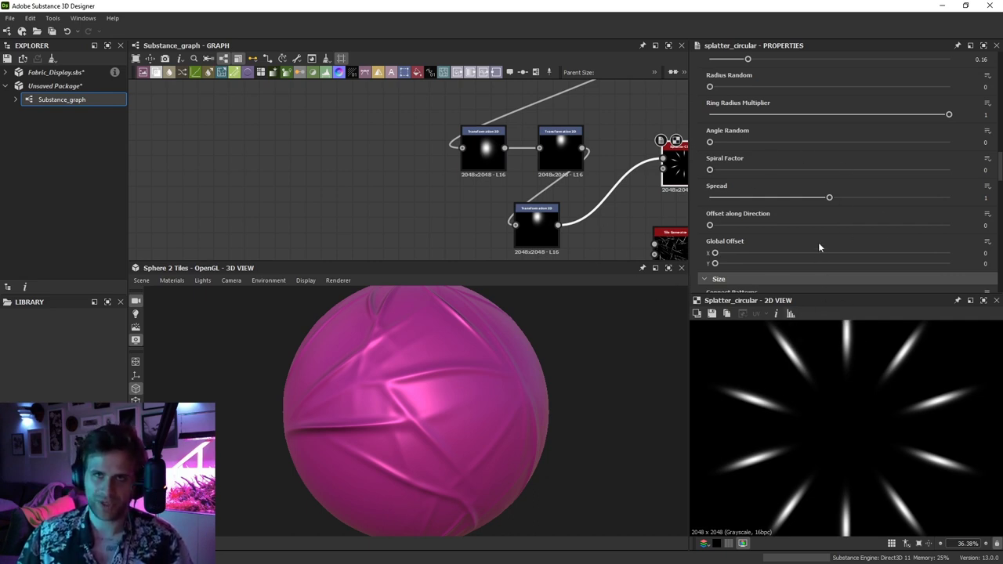
{"action": "scroll", "coordinate": [783, 157], "scroll_direction": "up", "scroll_amount": 2}
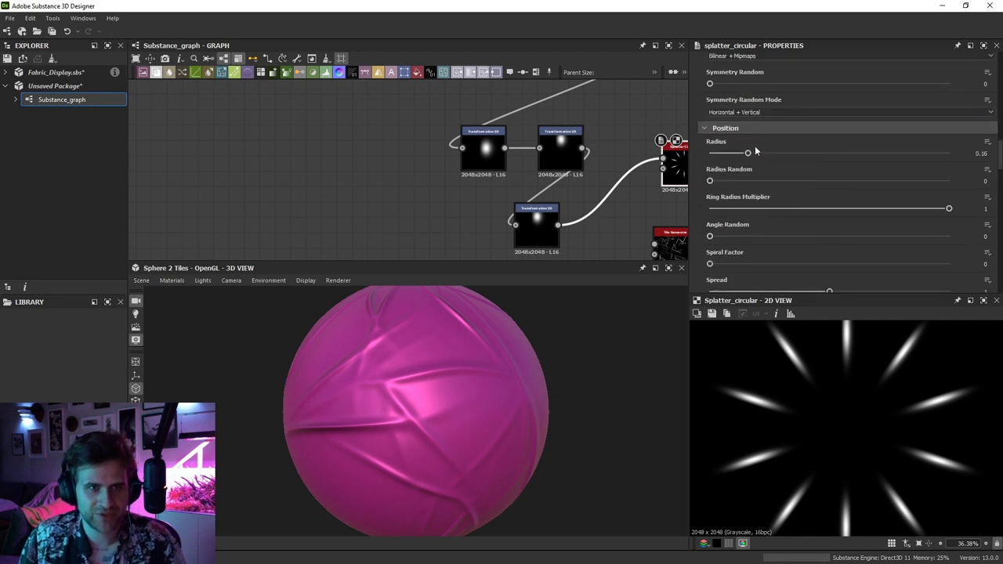
{"action": "left_click_drag", "start_coordinate": [748, 154], "coordinate": [768, 154]}
{"action": "scroll", "coordinate": [801, 182], "scroll_direction": "down", "scroll_amount": 5}
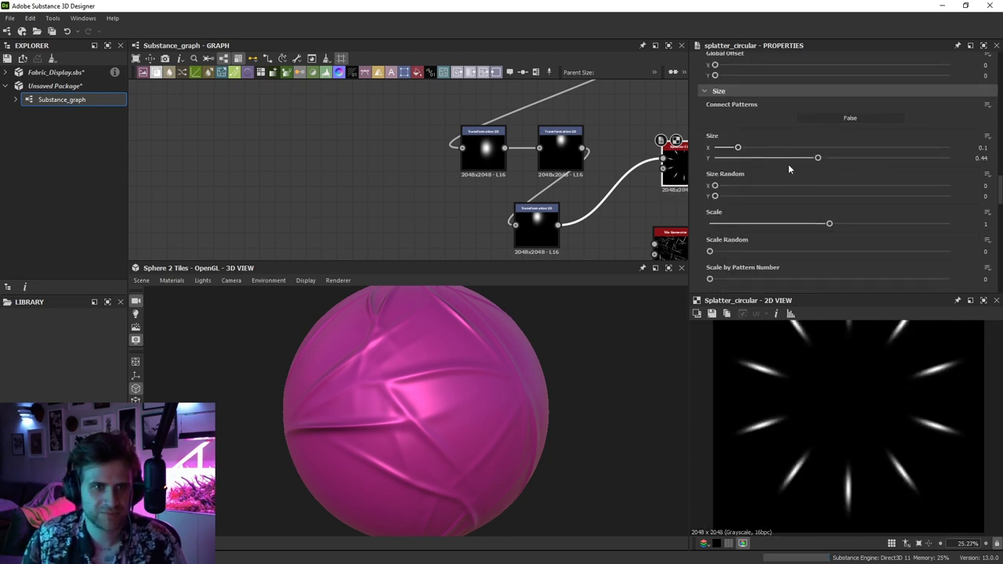
{"action": "left_click_drag", "start_coordinate": [818, 158], "coordinate": [888, 158]}
Adjust the Splatter Circular's ring position by setting Radius Random to 0.59 and Radius to about 0.24
{"action": "scroll", "coordinate": [830, 148], "scroll_direction": "up", "scroll_amount": 2}
{"action": "scroll", "coordinate": [768, 108], "scroll_direction": "up", "scroll_amount": 3}
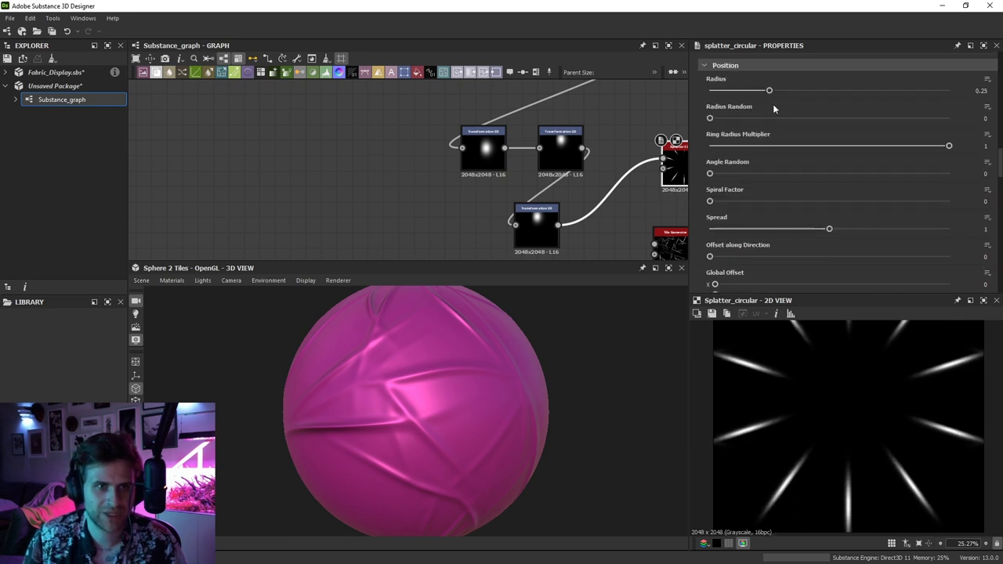
{"action": "left_click_drag", "start_coordinate": [768, 91], "coordinate": [850, 120]}
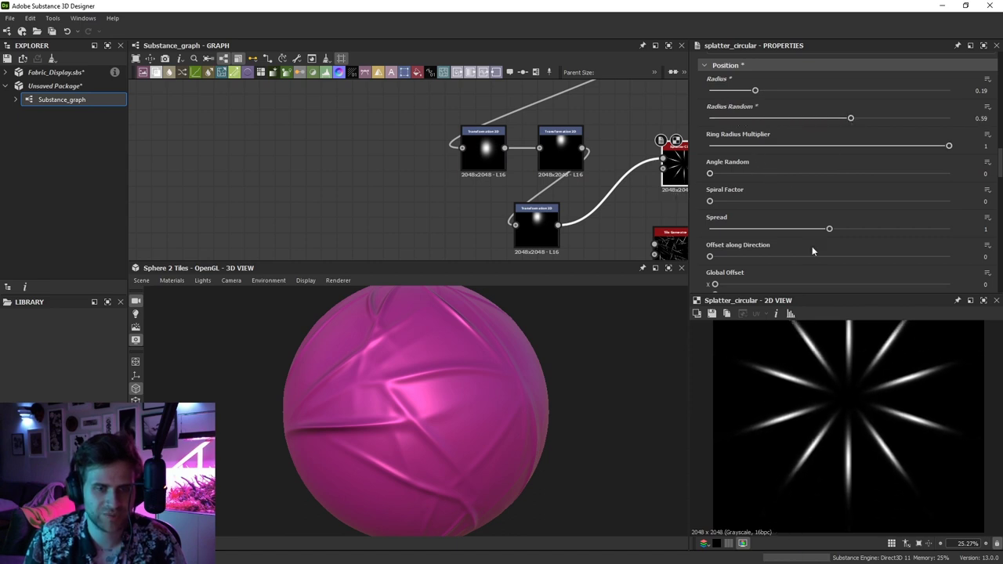
{"action": "scroll", "coordinate": [803, 227], "scroll_direction": "down", "scroll_amount": 1}
{"action": "scroll", "coordinate": [774, 133], "scroll_direction": "up", "scroll_amount": 1}
{"action": "left_click_drag", "start_coordinate": [757, 91], "coordinate": [768, 92]}
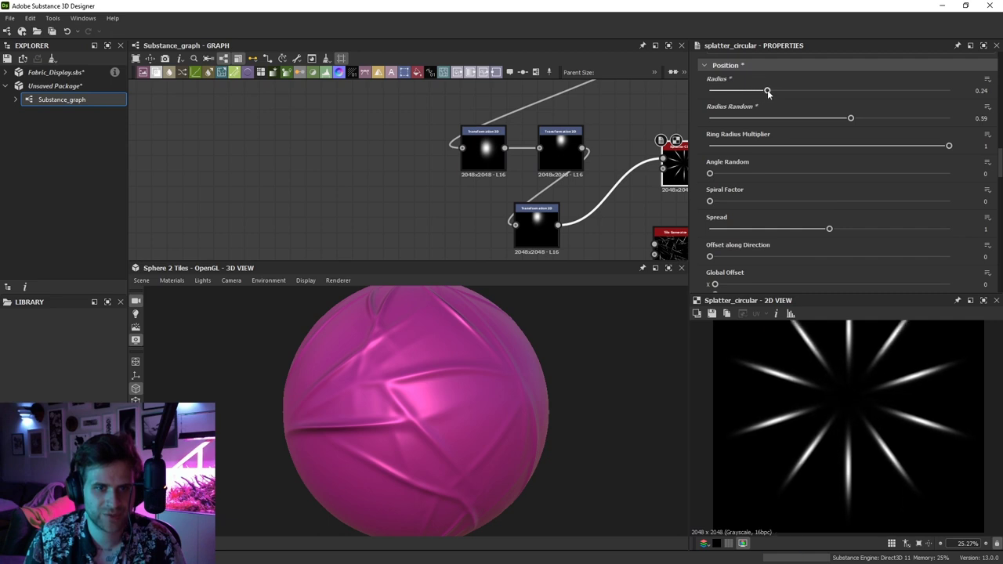
Vary the radial creases by setting Size Random Y to 0.5 and Pattern Rotation Random to about 0.01
{"action": "scroll", "coordinate": [756, 177], "scroll_direction": "down", "scroll_amount": 3}
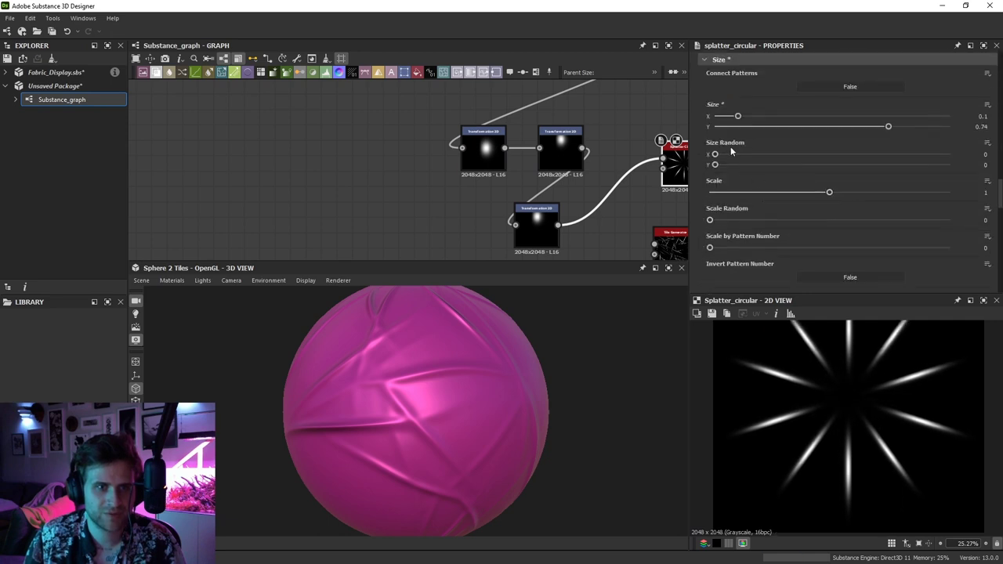
{"action": "left_click_drag", "start_coordinate": [721, 164], "coordinate": [832, 165]}
{"action": "scroll", "coordinate": [775, 203], "scroll_direction": "down", "scroll_amount": 5}
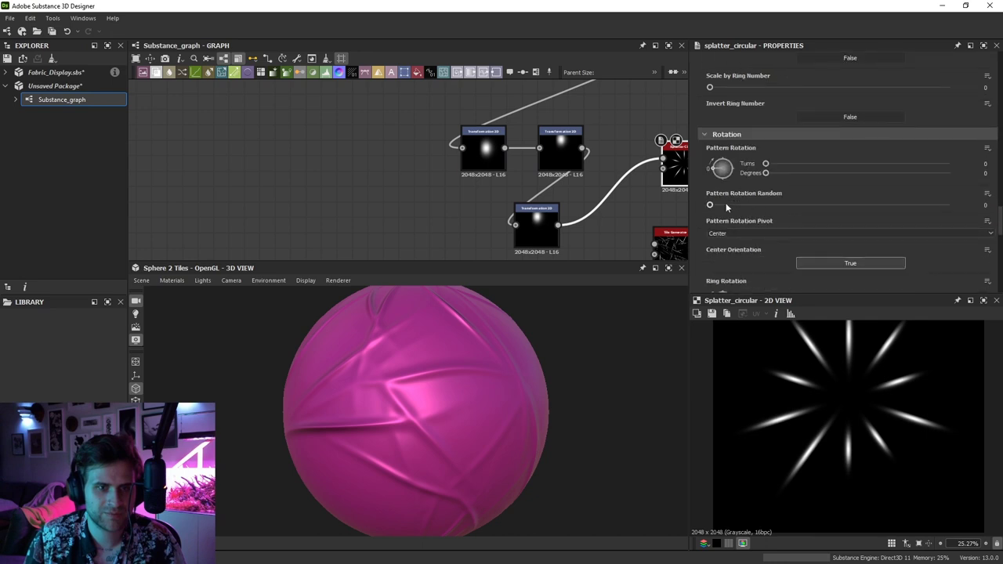
{"action": "mouse_move", "coordinate": [725, 203]}
{"action": "left_mouse_down"}
{"action": "mouse_move", "coordinate": [749, 203]}
{"action": "mouse_move", "coordinate": [713, 204]}
{"action": "left_mouse_up"}
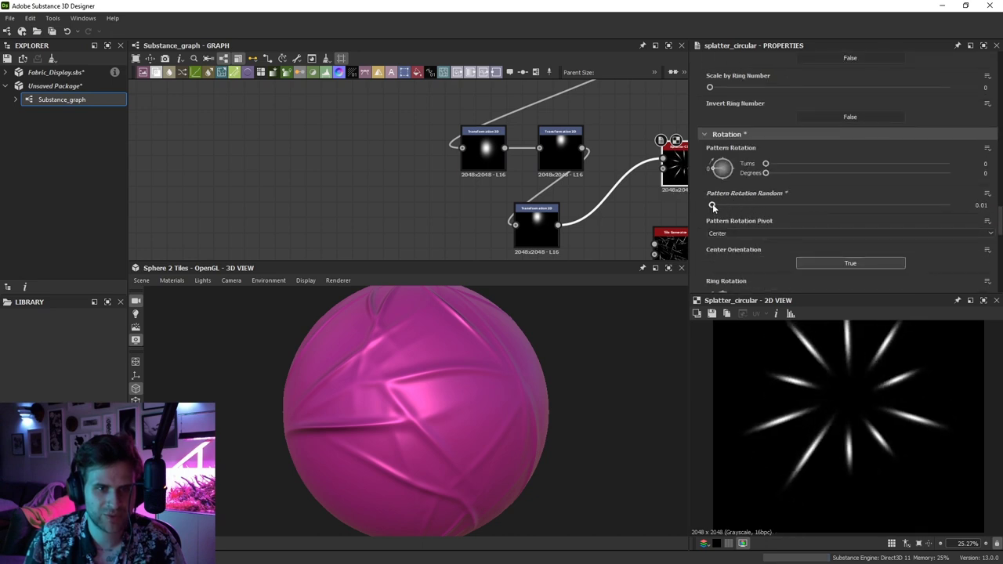
Set the Splatter Circular's Scale Random to 0.12 and lengthen the pattern to Size Y 0.95
{"action": "scroll", "coordinate": [725, 181], "scroll_direction": "up", "scroll_amount": 5}
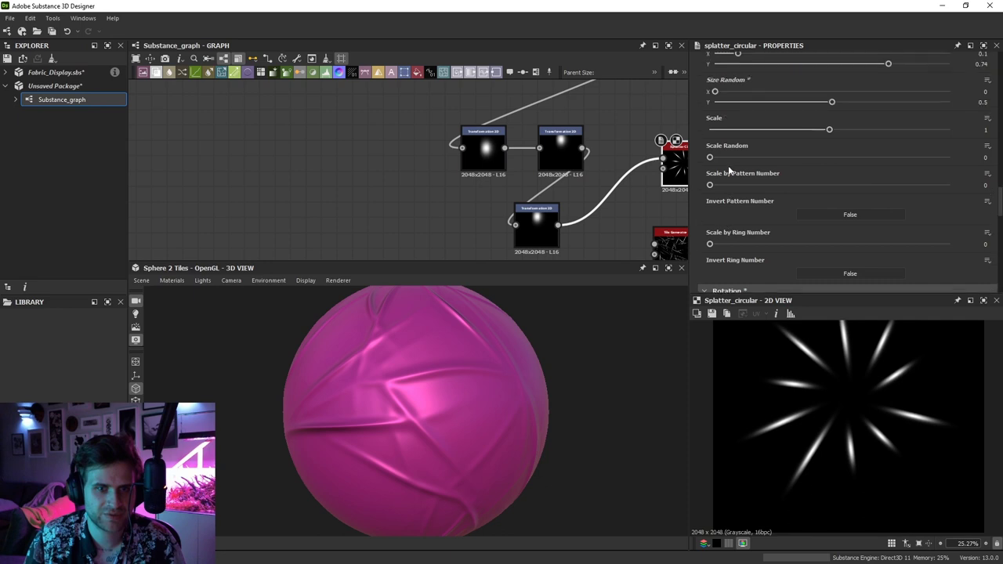
{"action": "left_click_drag", "start_coordinate": [711, 158], "coordinate": [738, 157]}
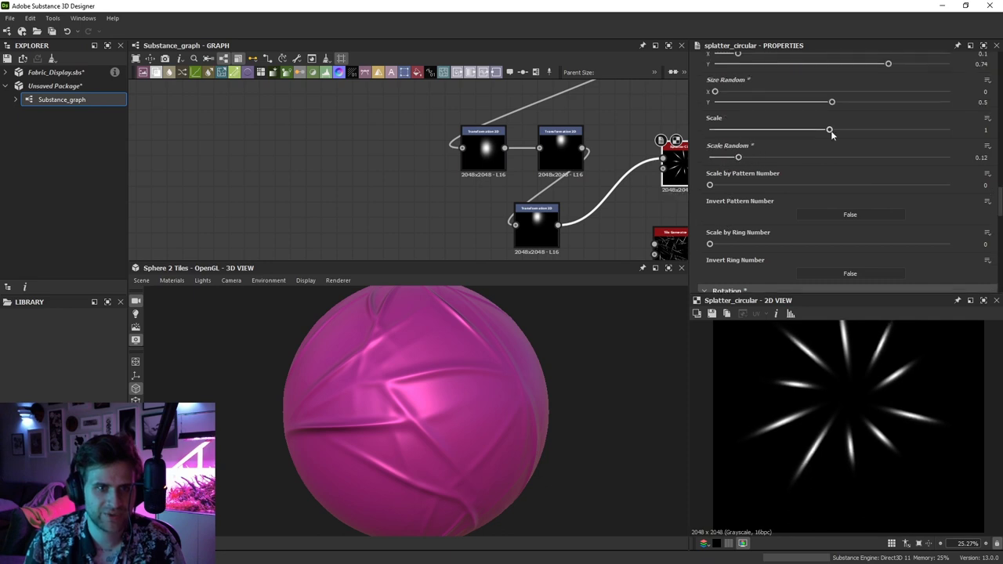
{"action": "scroll", "coordinate": [833, 102], "scroll_direction": "up", "scroll_amount": 1}
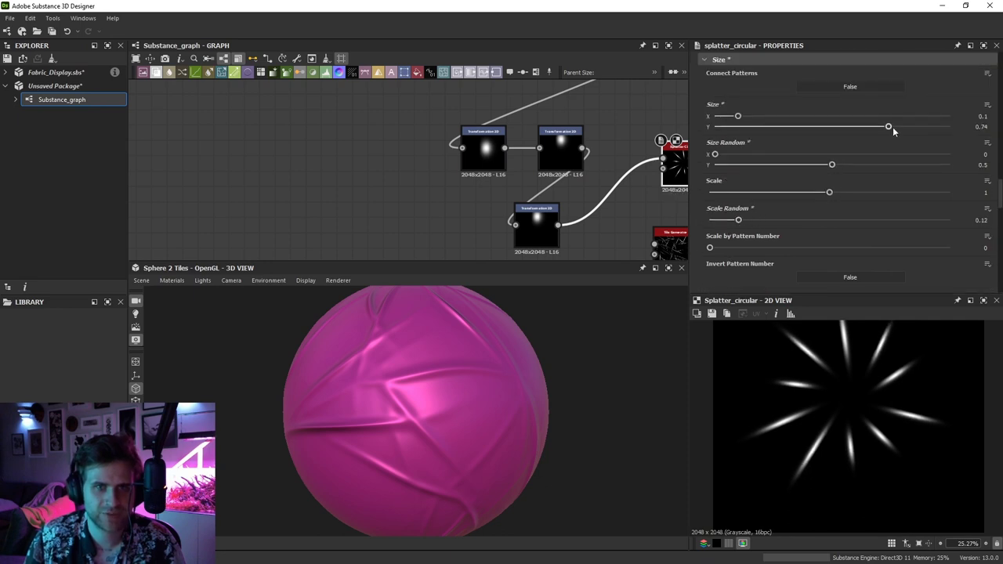
{"action": "left_click_drag", "start_coordinate": [888, 126], "coordinate": [938, 128]}
Transfer the upper crease generator's output connection to the Splatter Circular so the radial creases feed the downstream chain
{"action": "middle_click_drag", "start_coordinate": [626, 145], "coordinate": [415, 172]}
{"action": "scroll", "coordinate": [528, 178], "scroll_direction": "down", "scroll_amount": 2}
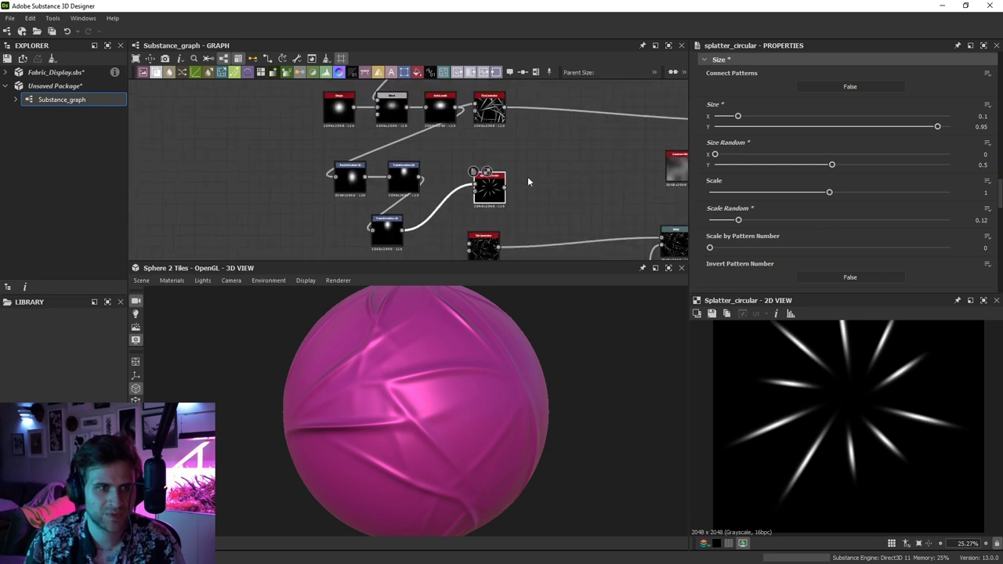
{"action": "left_click_drag", "start_coordinate": [504, 108], "coordinate": [494, 186], "text": "shift"}
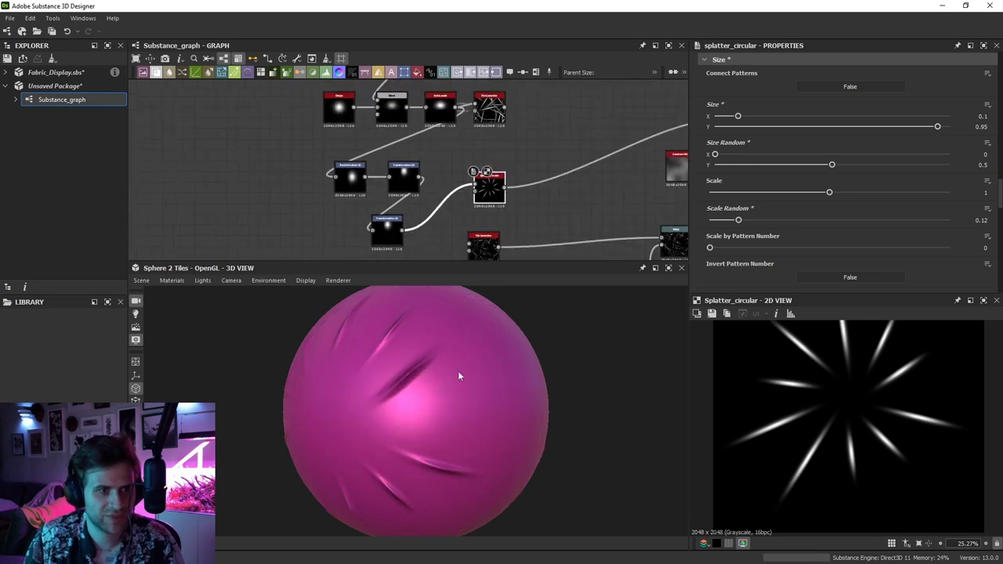
Inspect the radial creases on the sphere and switch the 3D preview mesh to Plane (hi-res)
{"action": "left_click_drag", "start_coordinate": [460, 375], "coordinate": [471, 391]}
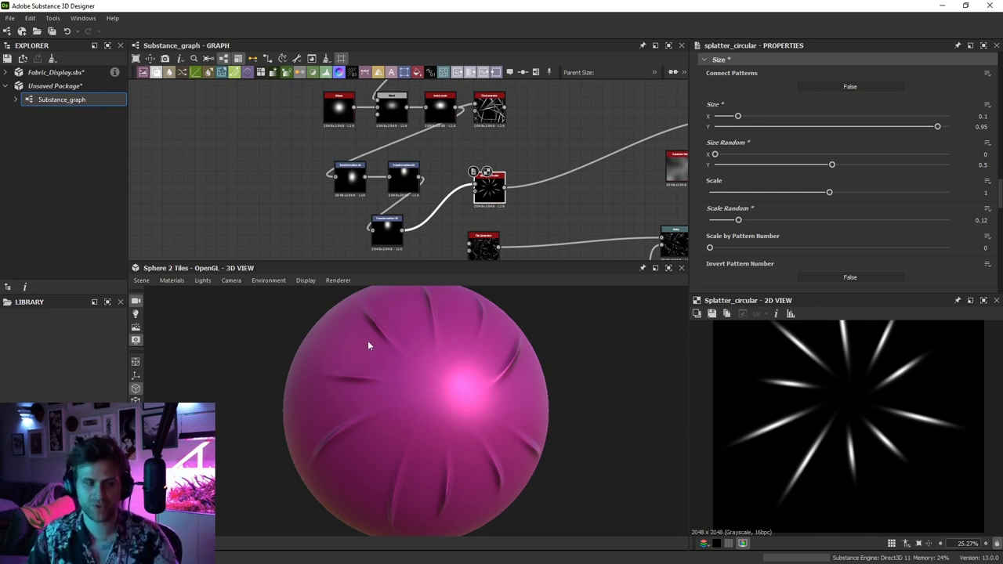
{"action": "left_click", "coordinate": [145, 282]}
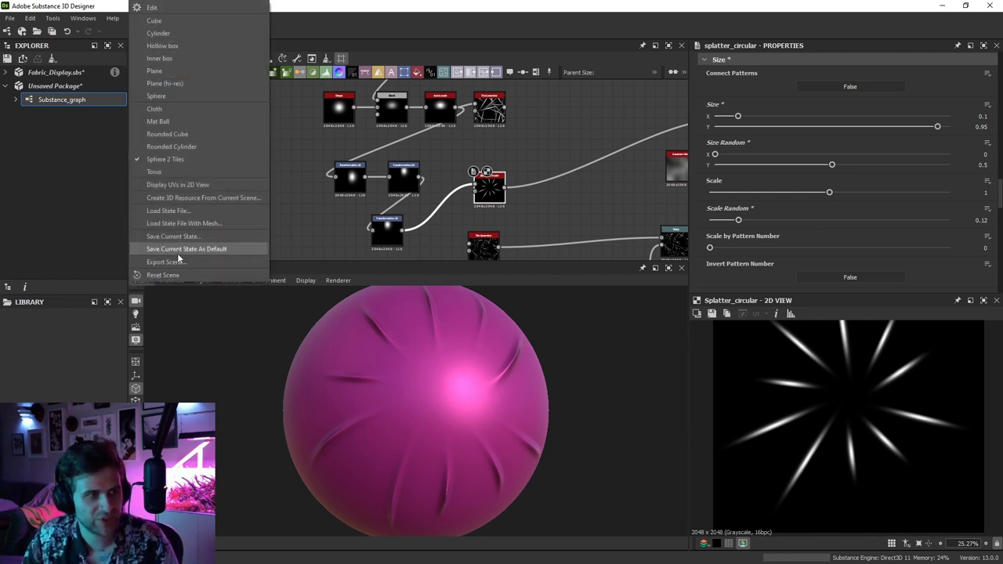
{"action": "left_click", "coordinate": [180, 73]}
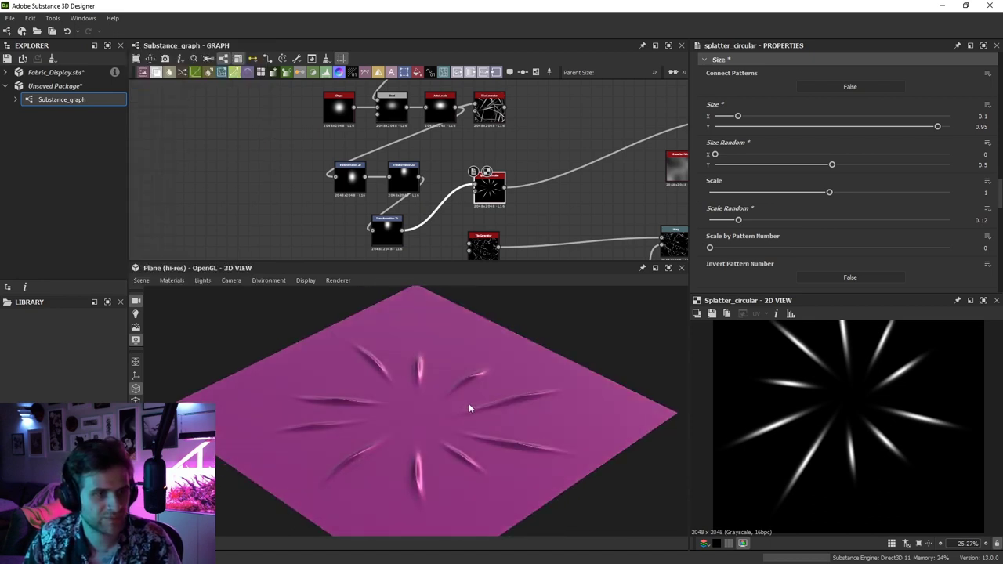
Add a Shape node with the Gaussian pattern and place it above the end of the warp and blur chain
{"action": "scroll", "coordinate": [573, 187], "scroll_direction": "down", "scroll_amount": 1}
{"action": "middle_click_drag", "start_coordinate": [573, 187], "coordinate": [364, 238]}
{"action": "scroll", "coordinate": [363, 237], "scroll_direction": "down", "scroll_amount": 1}
{"action": "middle_click_drag", "start_coordinate": [678, 127], "coordinate": [648, 127]}
{"action": "key", "text": "space"}
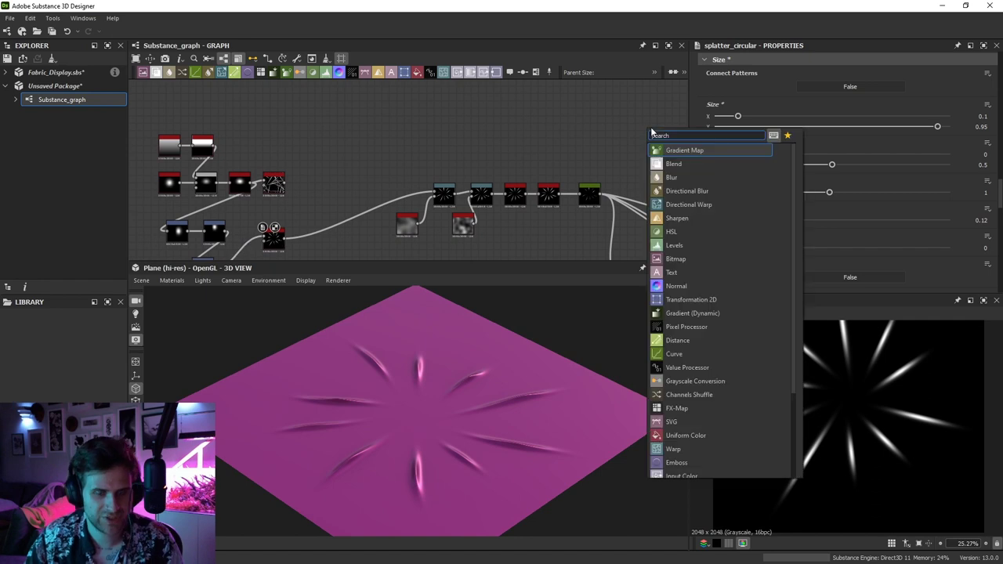
{"action": "type", "text": "shape"}
{"action": "key", "text": "Return"}
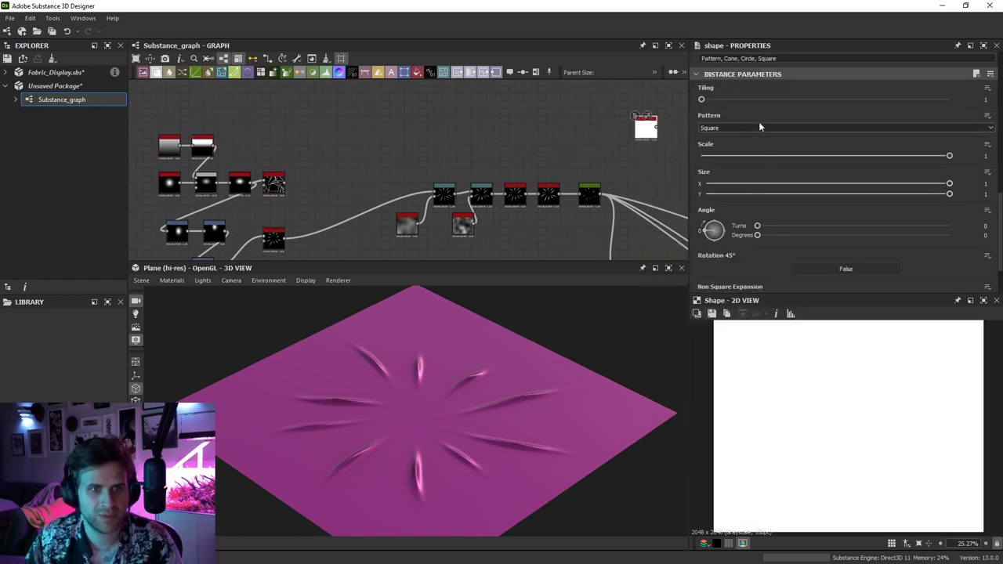
{"action": "left_click", "coordinate": [727, 127]}
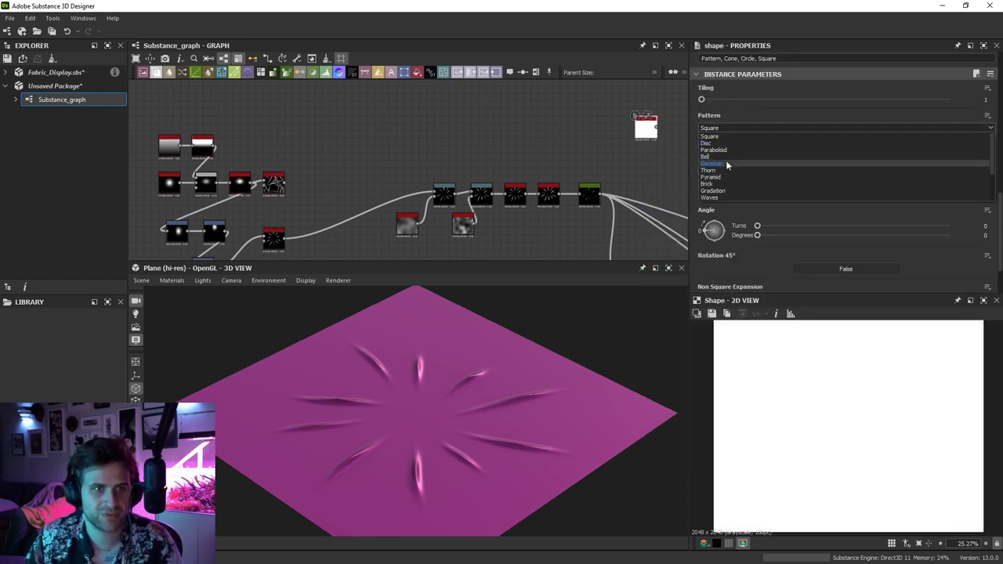
{"action": "left_click", "coordinate": [727, 164]}
{"action": "left_click_drag", "start_coordinate": [646, 127], "coordinate": [570, 150]}
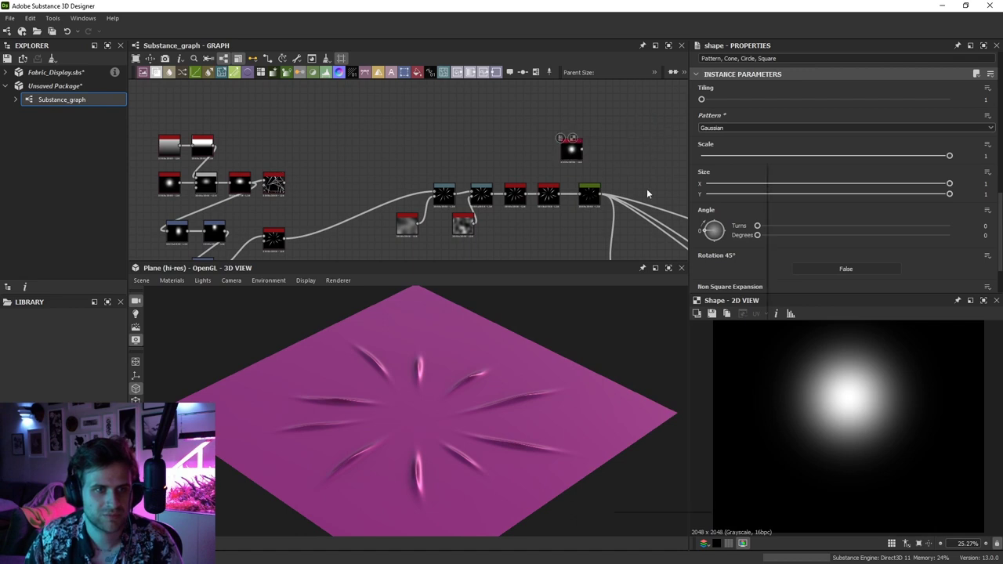
Add a Blend node combining the Gaussian Shape with the Curve output, and set its Blending Mode to Screen
{"action": "key", "text": "space"}
{"action": "left_click", "coordinate": [649, 196]}
{"action": "middle_click_drag", "start_coordinate": [650, 196], "coordinate": [606, 195]}
{"action": "left_click_drag", "start_coordinate": [558, 194], "coordinate": [612, 162]}
{"action": "left_click_drag", "start_coordinate": [547, 155], "coordinate": [599, 152]}
{"action": "left_click", "coordinate": [725, 182]}
{"action": "scroll", "coordinate": [713, 251], "scroll_direction": "down", "scroll_amount": 1}
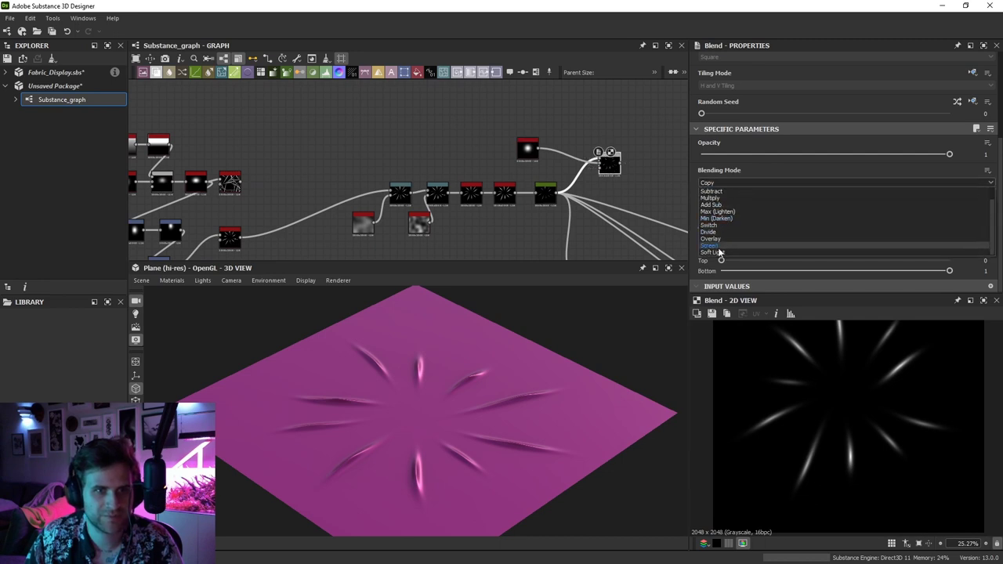
{"action": "left_click", "coordinate": [714, 251]}
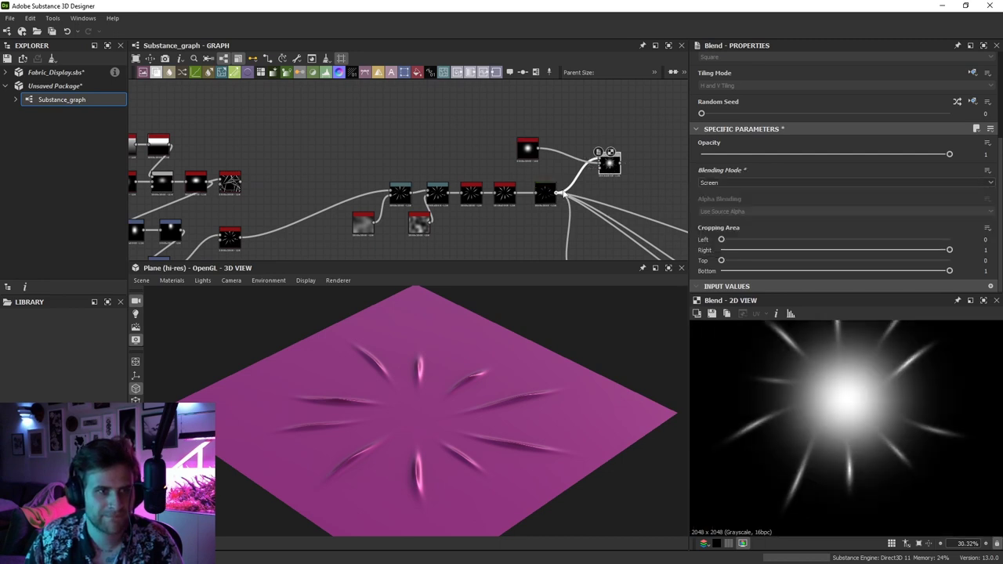
Transfer the Curve node's downstream output connections to the Blend node and check the result on the 3D plane
{"action": "left_click_drag", "start_coordinate": [561, 193], "coordinate": [604, 181], "text": "shift"}
{"action": "left_click_drag", "start_coordinate": [470, 378], "coordinate": [438, 410]}
{"action": "scroll", "coordinate": [578, 202], "scroll_direction": "up", "scroll_amount": 1}
Enlarge the Gaussian Shape by setting its Scale to 1.83 and check the displaced plane from the side
{"action": "left_click", "coordinate": [518, 138]}
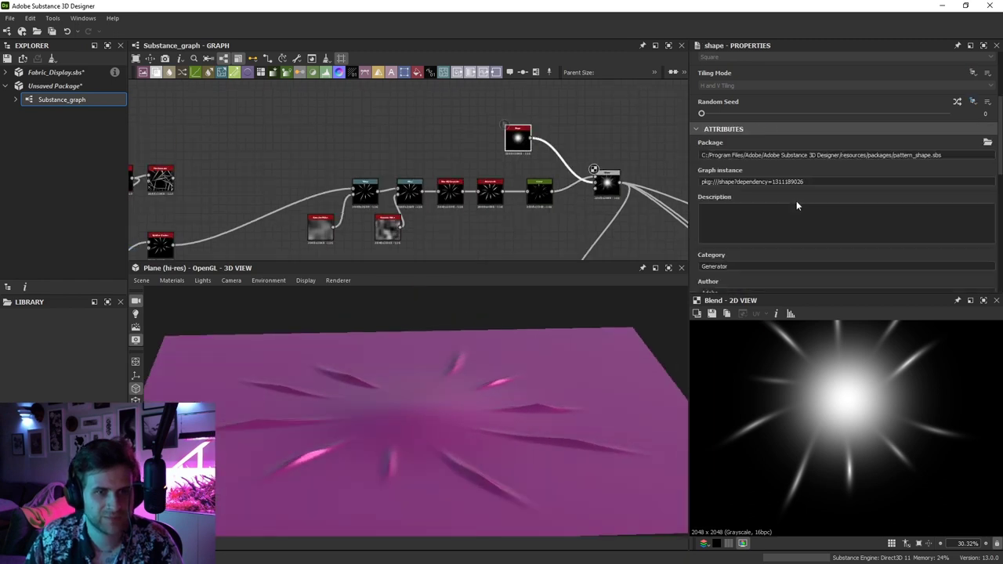
{"action": "scroll", "coordinate": [797, 206], "scroll_direction": "down", "scroll_amount": 5}
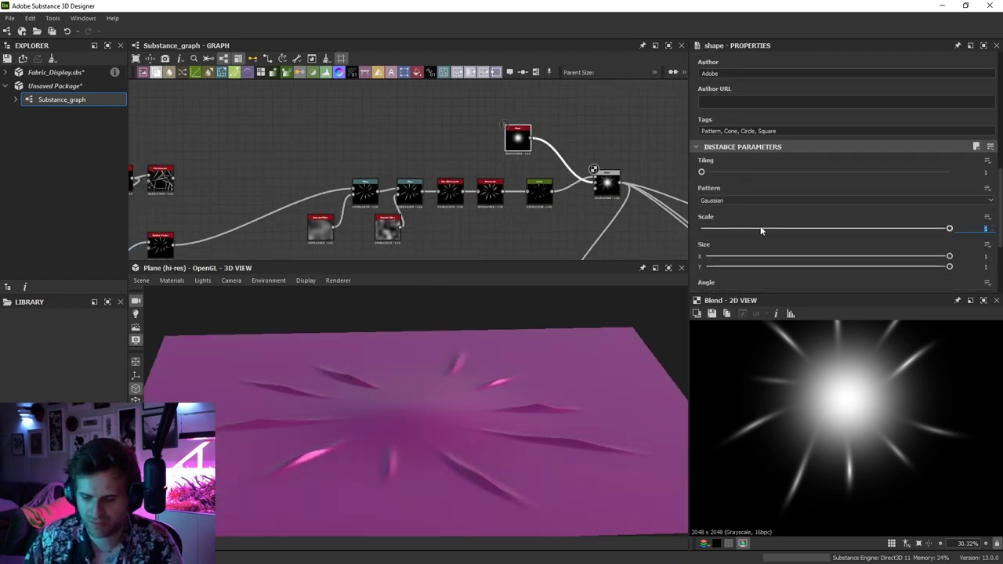
{"action": "type", "text": "3"}
{"action": "key", "text": "Return"}
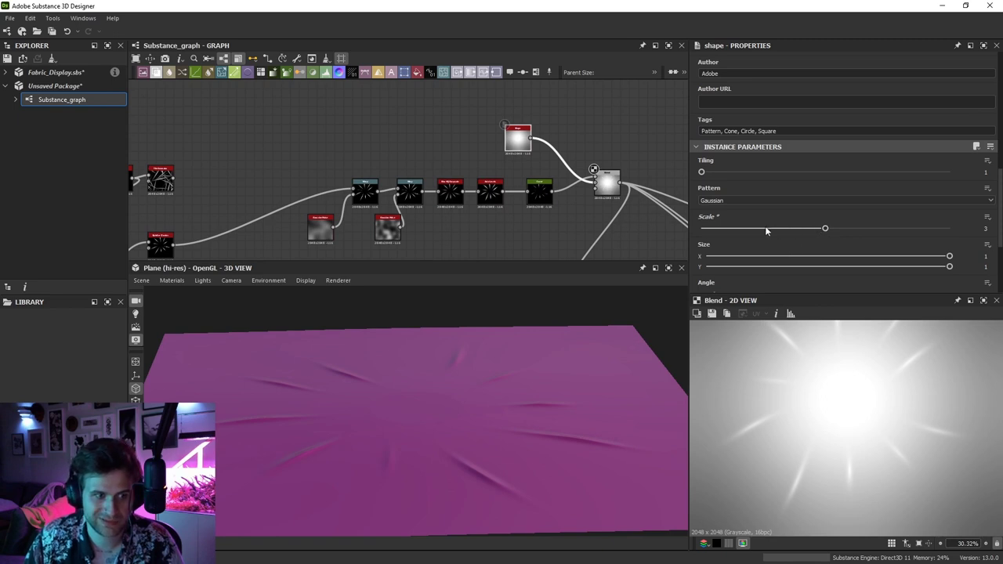
{"action": "left_click", "coordinate": [815, 228]}
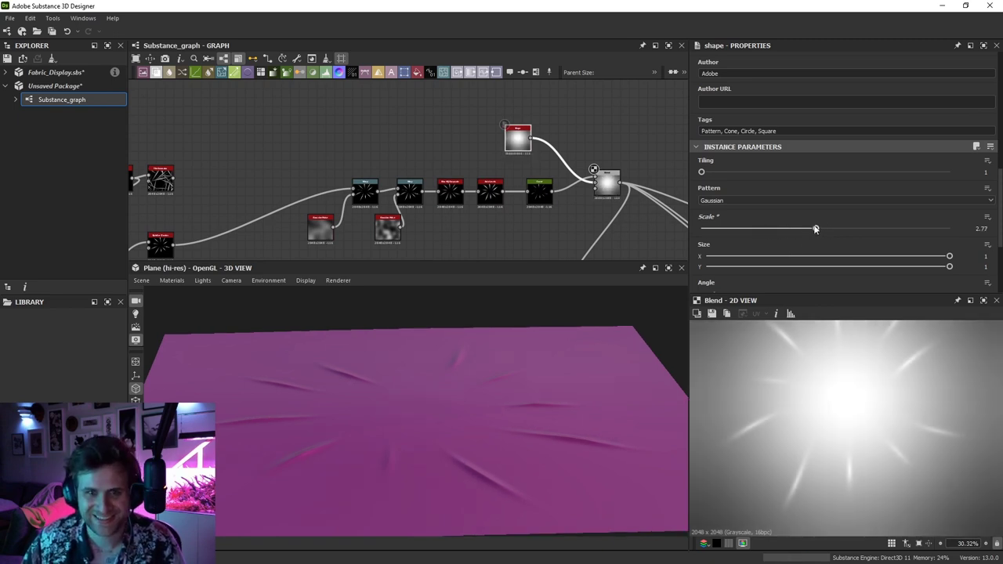
{"action": "key", "text": "Return"}
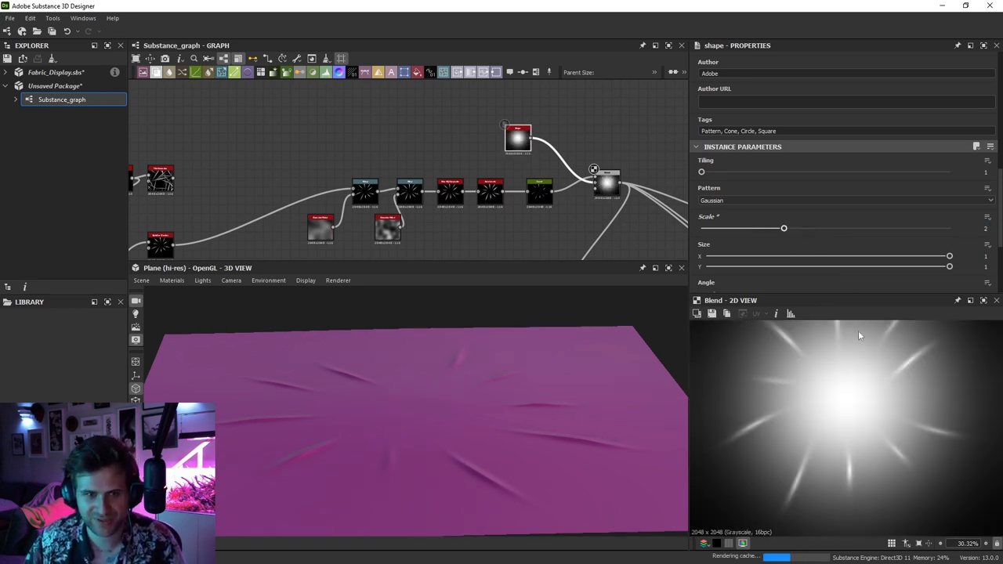
{"action": "mouse_move", "coordinate": [780, 232]}
{"action": "left_mouse_down"}
{"action": "mouse_move", "coordinate": [754, 229]}
{"action": "mouse_move", "coordinate": [780, 233]}
{"action": "left_mouse_up"}
{"action": "scroll", "coordinate": [336, 441], "scroll_direction": "down", "scroll_amount": 2}
{"action": "left_click_drag", "start_coordinate": [336, 441], "coordinate": [311, 408]}
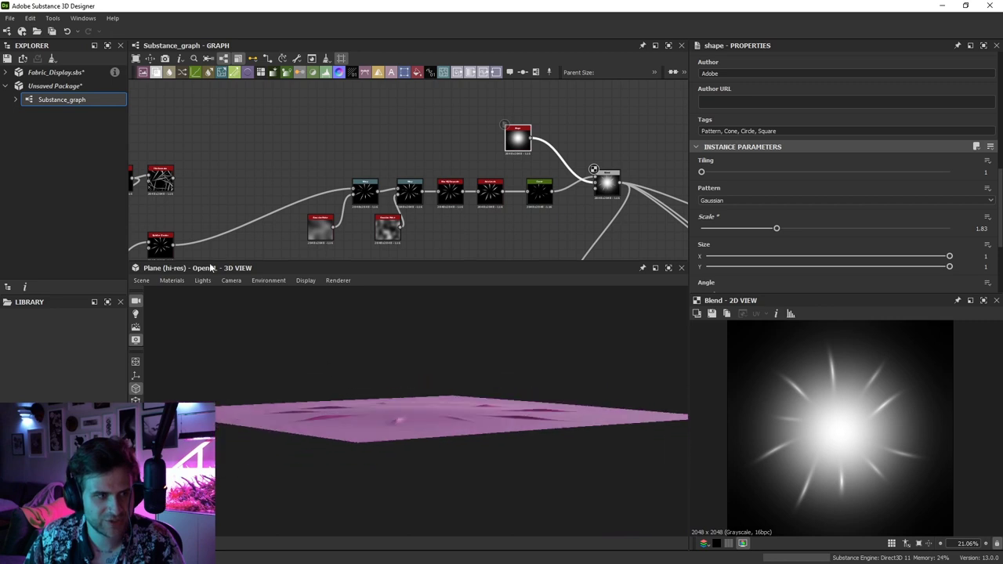
Select Tesselation + Displacement of the Adobe Standard Material for the Default material and show the material's properties
{"action": "left_click", "coordinate": [165, 284]}
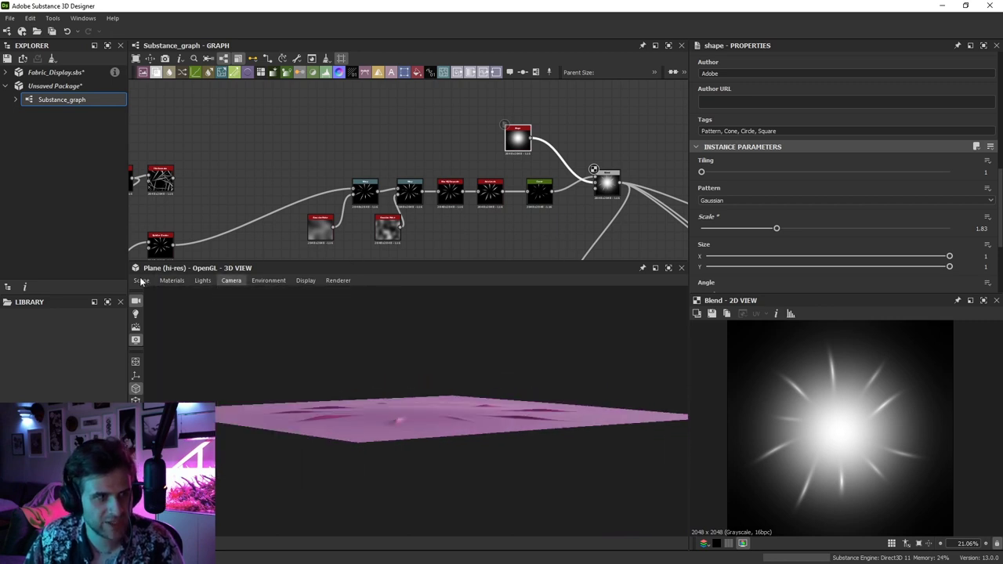
{"action": "left_click", "coordinate": [172, 280]}
{"action": "left_click", "coordinate": [182, 284]}
{"action": "left_click", "coordinate": [179, 281]}
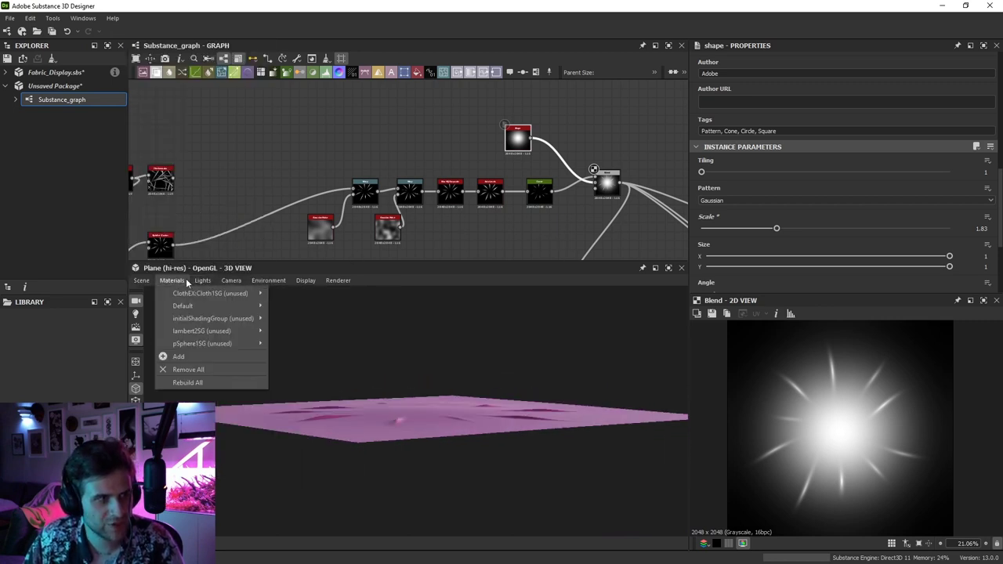
{"action": "mouse_move", "coordinate": [192, 305]}
{"action": "mouse_move", "coordinate": [345, 318]}
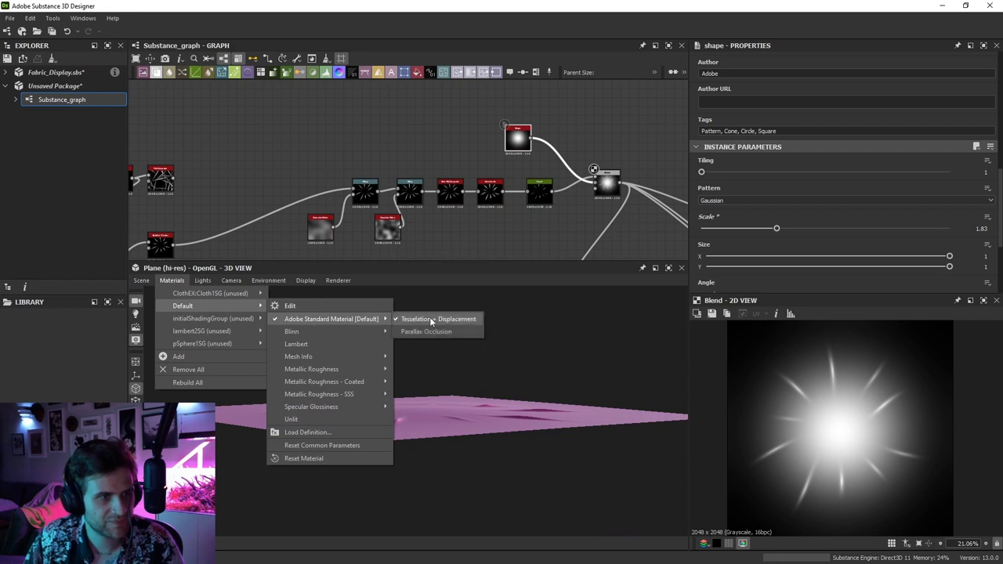
{"action": "left_click", "coordinate": [430, 316]}
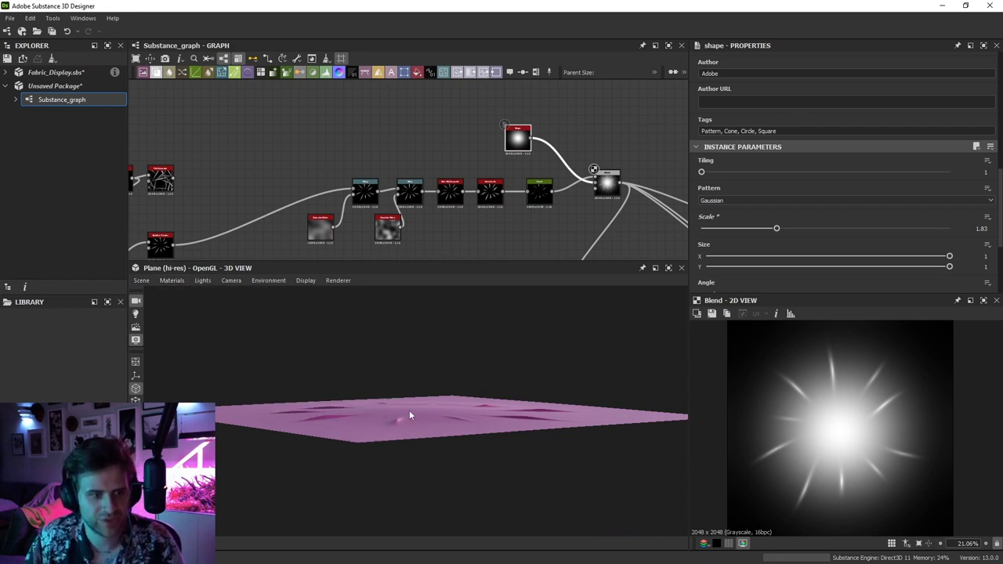
{"action": "double_click", "coordinate": [477, 405]}
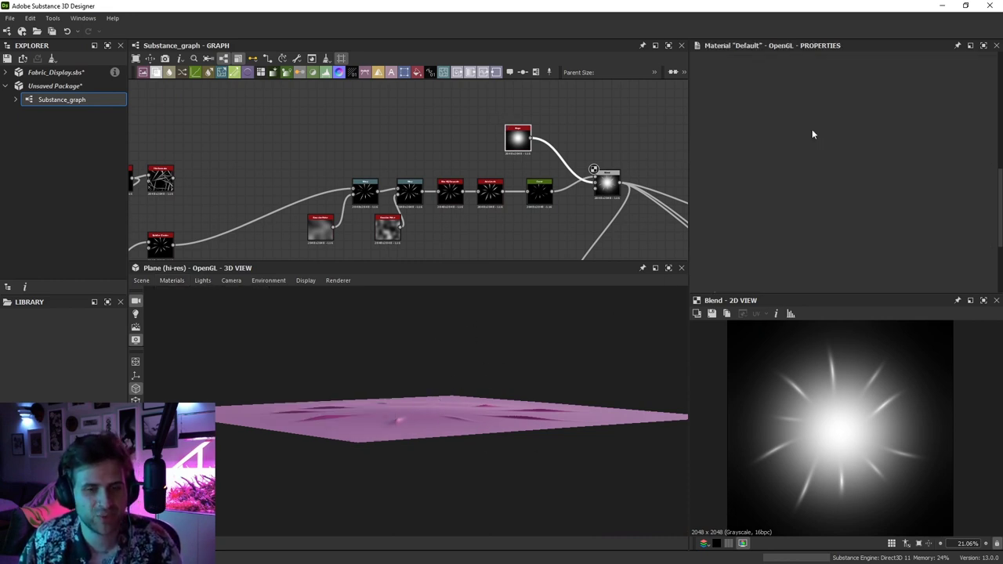
Set the Default material's Tessellation Factor to 10 and Height Scale to 20
{"action": "scroll", "coordinate": [823, 141], "scroll_direction": "down", "scroll_amount": 6}
{"action": "left_click_drag", "start_coordinate": [746, 261], "coordinate": [997, 255]}
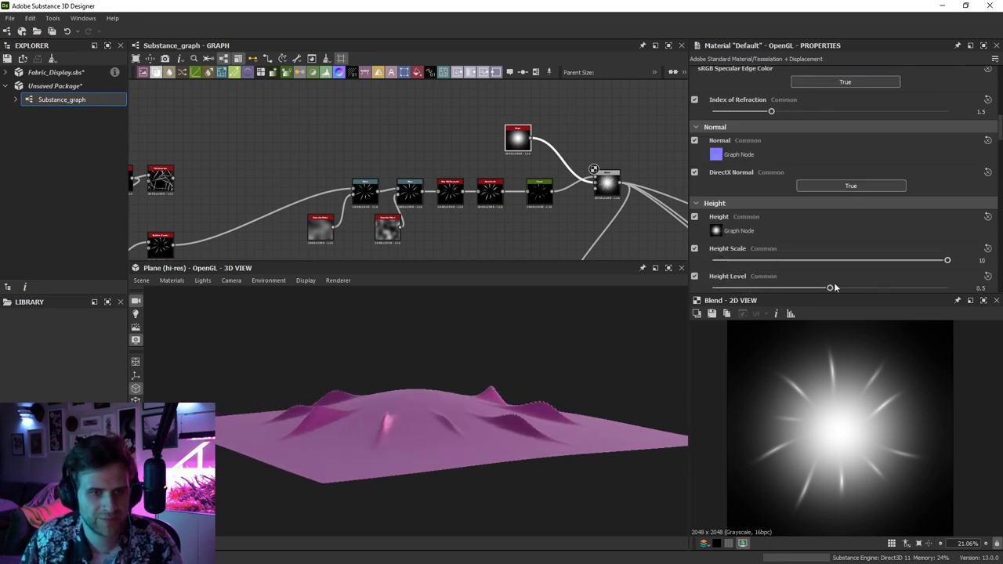
{"action": "scroll", "coordinate": [838, 278], "scroll_direction": "down", "scroll_amount": 1}
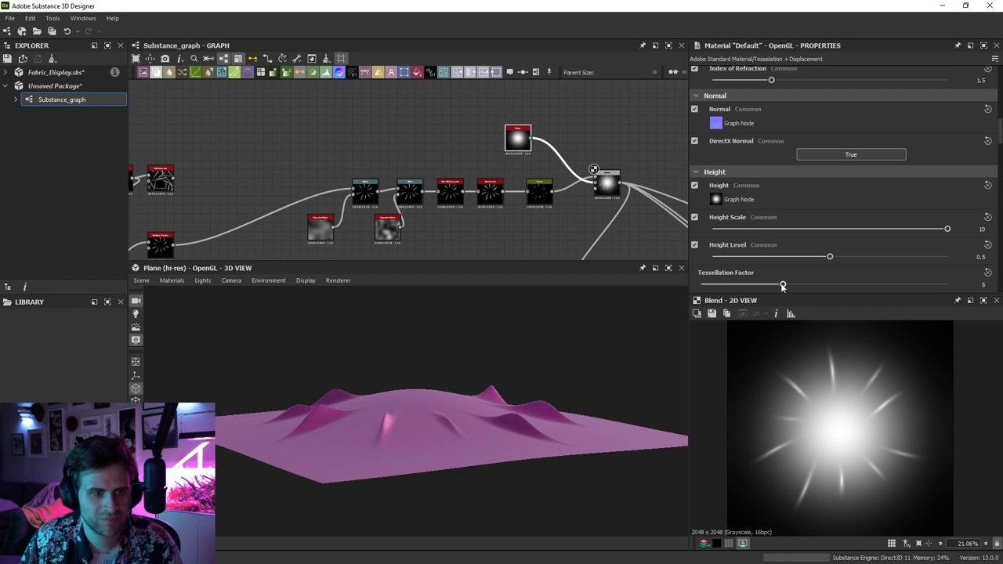
{"action": "mouse_move", "coordinate": [400, 428]}
{"action": "left_mouse_down"}
{"action": "mouse_move", "coordinate": [410, 418]}
{"action": "mouse_move", "coordinate": [384, 438]}
{"action": "mouse_move", "coordinate": [416, 417]}
{"action": "left_mouse_up"}
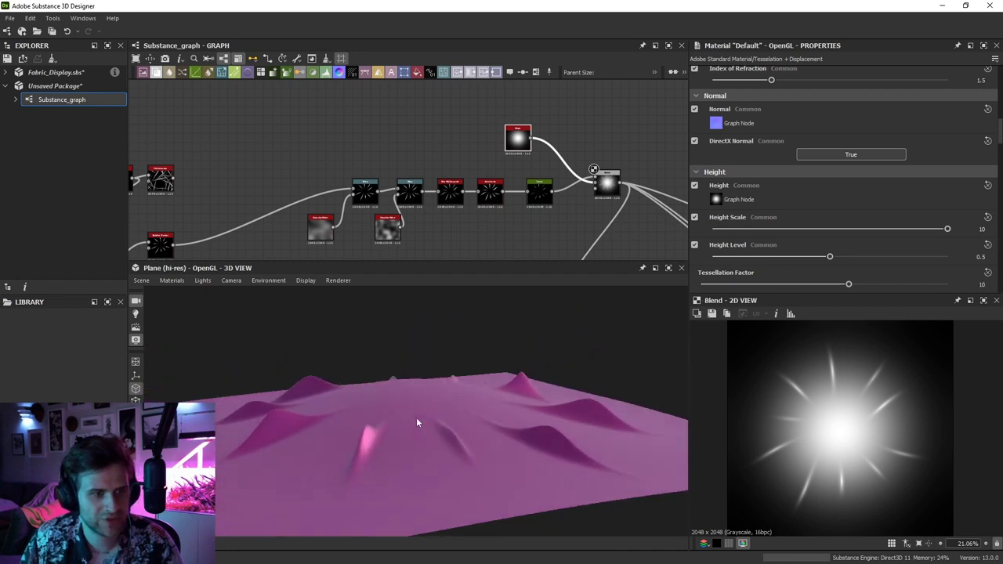
{"action": "left_click", "coordinate": [793, 228]}
{"action": "type", "text": "20"}
{"action": "key", "text": "Return"}
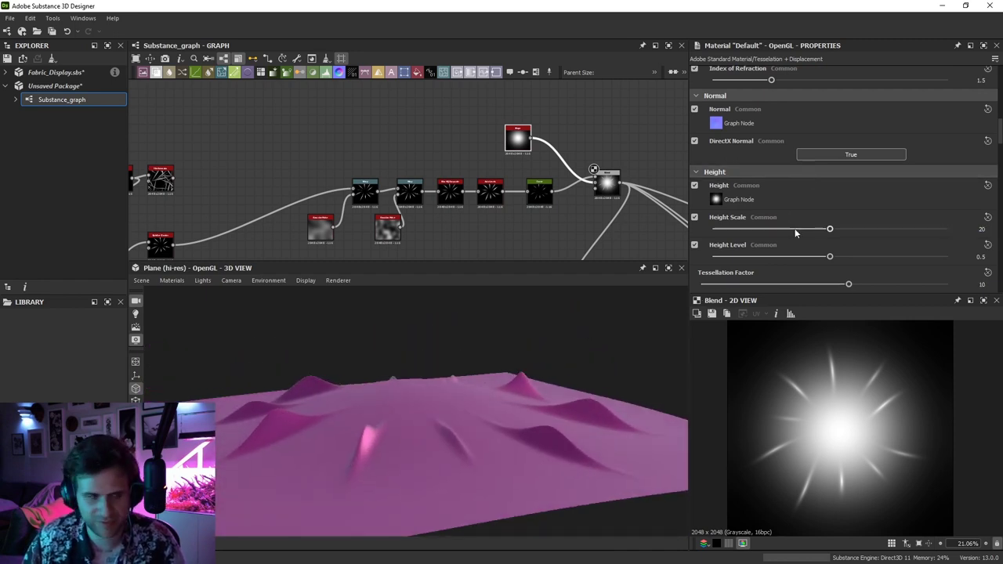
{"action": "mouse_move", "coordinate": [472, 386]}
{"action": "left_mouse_down"}
{"action": "mouse_move", "coordinate": [465, 420]}
{"action": "mouse_move", "coordinate": [468, 385]}
{"action": "left_mouse_up"}
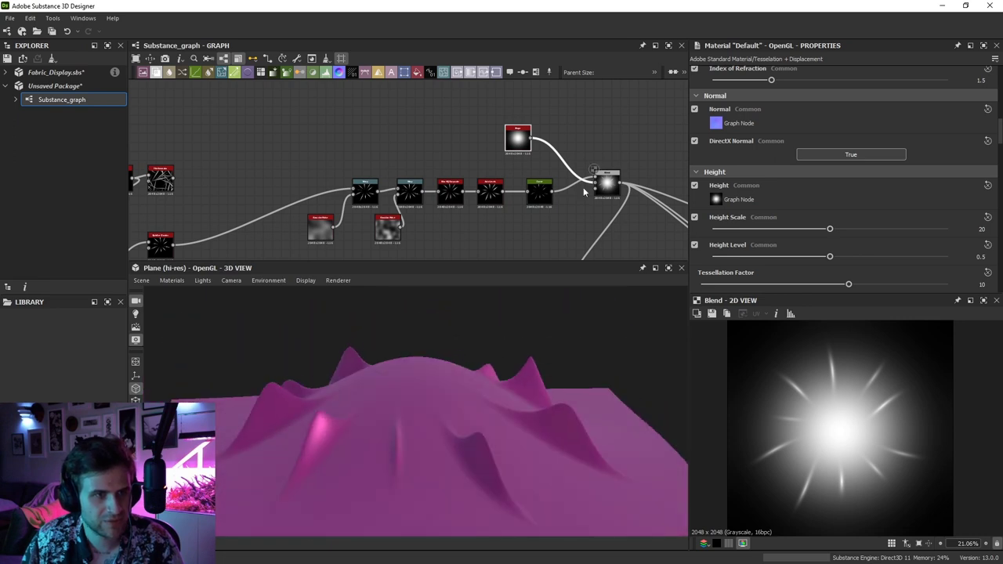
Lower the Screen Blend node's Opacity to 0.13 and inspect the softened creases on the plane
{"action": "left_click", "coordinate": [606, 183]}
{"action": "left_click_drag", "start_coordinate": [925, 290], "coordinate": [747, 302]}
{"action": "left_click_drag", "start_coordinate": [400, 368], "coordinate": [470, 381]}
{"action": "scroll", "coordinate": [815, 267], "scroll_direction": "down", "scroll_amount": 2}
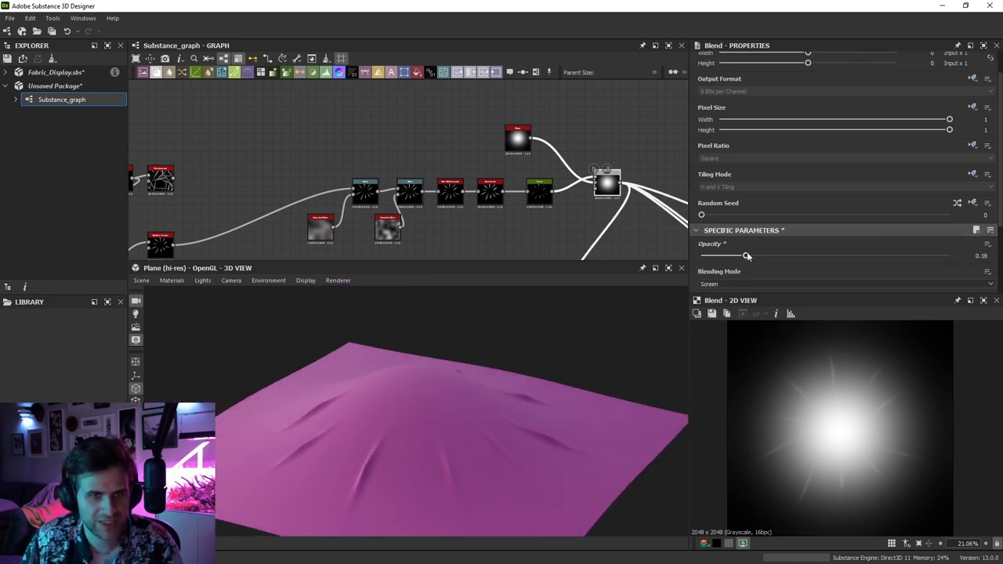
{"action": "left_click_drag", "start_coordinate": [746, 258], "coordinate": [740, 258]}
{"action": "mouse_move", "coordinate": [735, 257]}
{"action": "left_mouse_down"}
{"action": "mouse_move", "coordinate": [724, 257]}
{"action": "mouse_move", "coordinate": [733, 257]}
{"action": "left_mouse_up"}
{"action": "left_click_drag", "start_coordinate": [561, 372], "coordinate": [449, 413]}
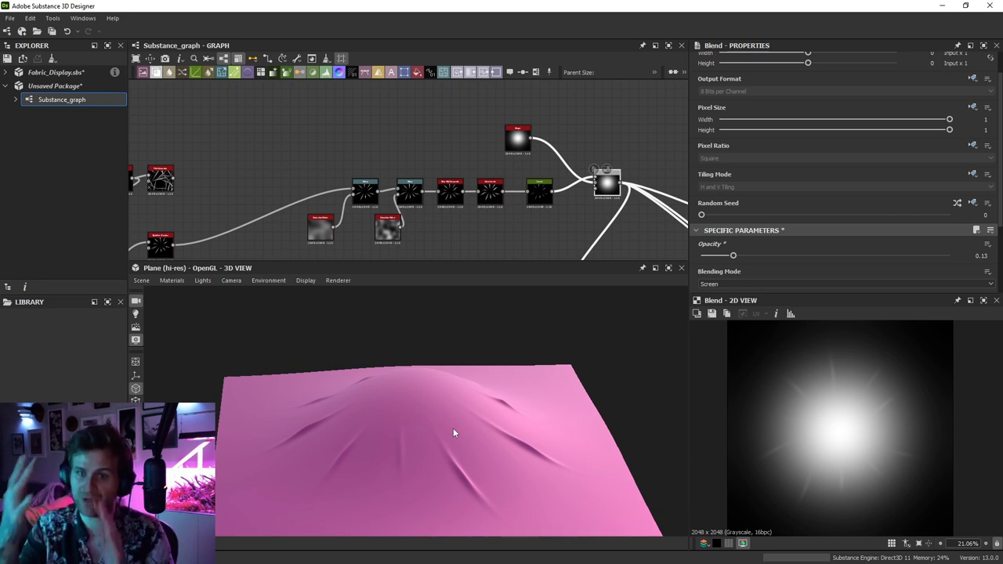
{"action": "left_click_drag", "start_coordinate": [457, 431], "coordinate": [481, 398]}
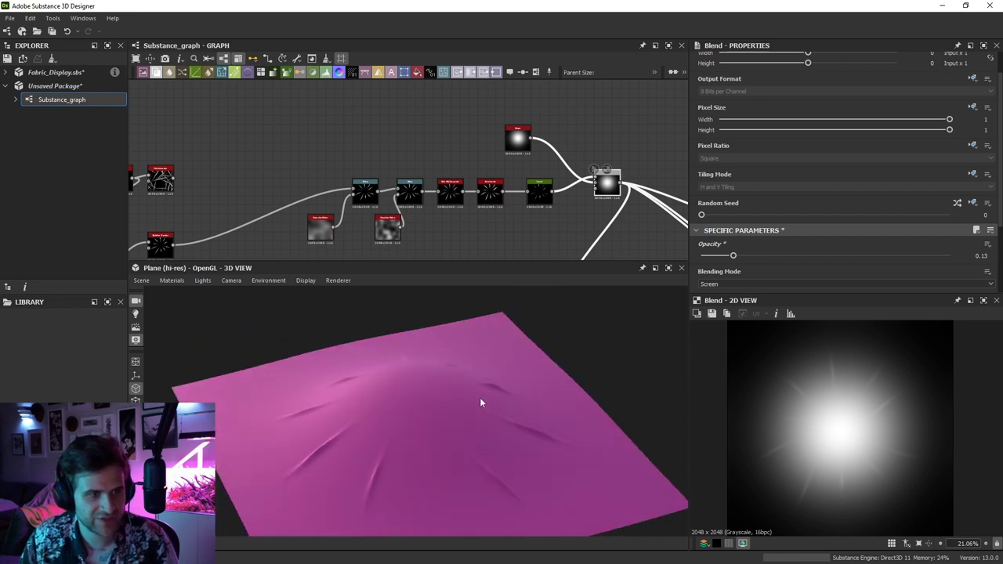
Reshape the Curve node by moving its middle point up and inward to about 0.39 to thicken the creases
{"action": "scroll", "coordinate": [538, 197], "scroll_direction": "up", "scroll_amount": 2}
{"action": "double_click", "coordinate": [538, 197]}
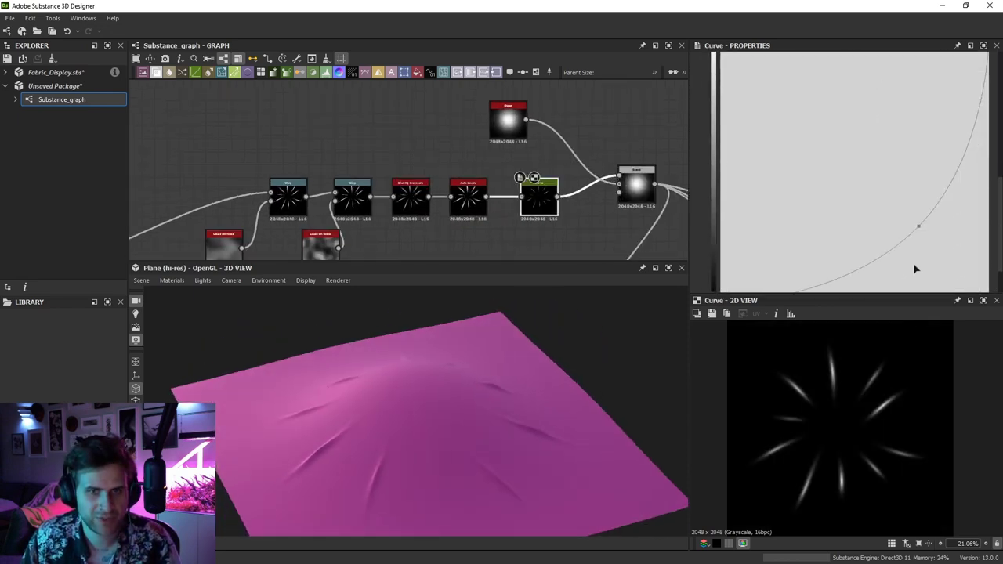
{"action": "left_click_drag", "start_coordinate": [920, 232], "coordinate": [891, 203]}
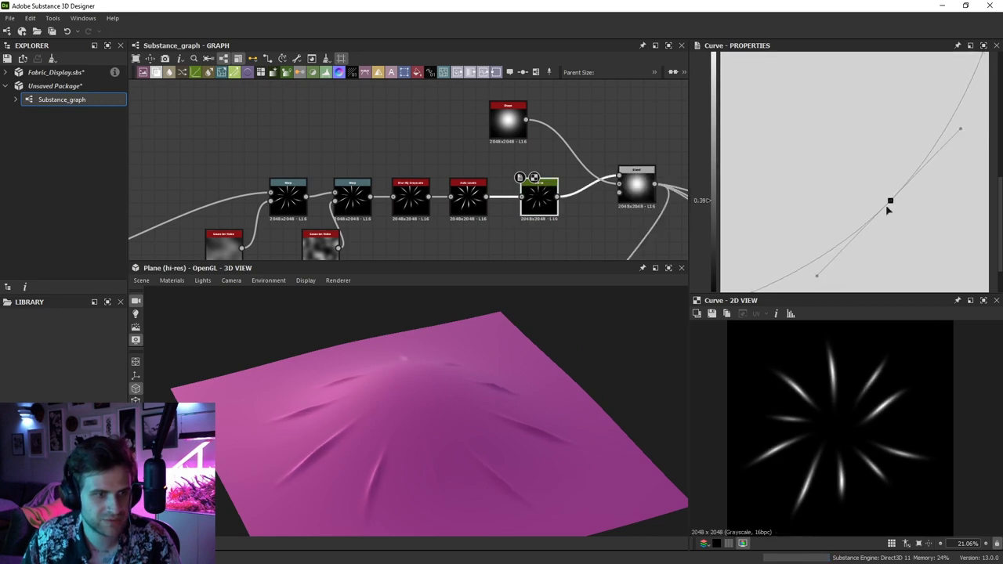
{"action": "left_click_drag", "start_coordinate": [470, 411], "coordinate": [339, 395]}
{"action": "right_click_drag", "start_coordinate": [339, 395], "coordinate": [303, 392], "text": "ctrl+shift"}
{"action": "scroll", "coordinate": [520, 249], "scroll_direction": "down", "scroll_amount": 1}
Set the Normal Sobel node's Intensity to 20 and check the stronger shading on the plane
{"action": "middle_click_drag", "start_coordinate": [528, 188], "coordinate": [524, 193]}
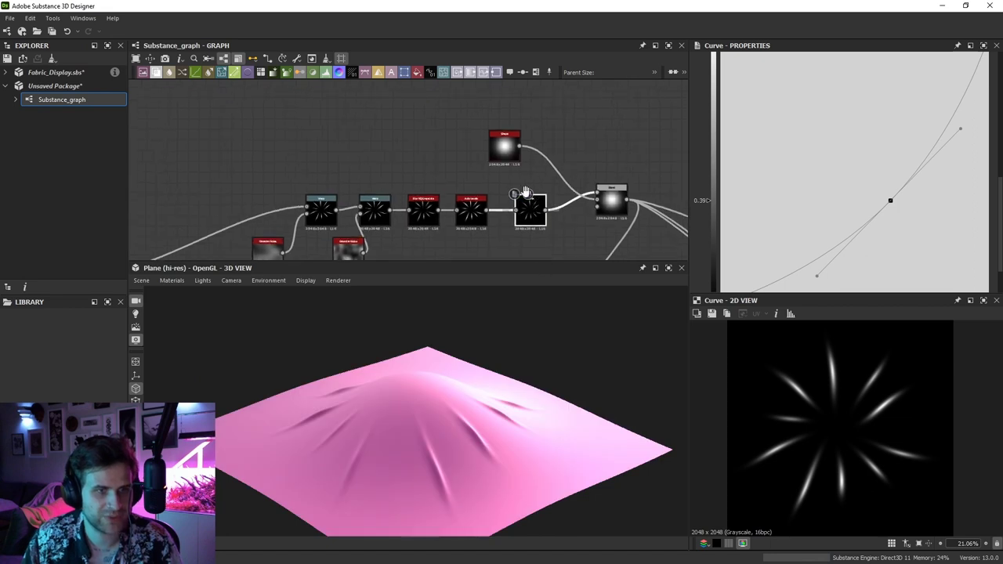
{"action": "scroll", "coordinate": [523, 193], "scroll_direction": "down", "scroll_amount": 2}
{"action": "middle_click_drag", "start_coordinate": [627, 212], "coordinate": [281, 5]}
{"action": "double_click", "coordinate": [517, 200]}
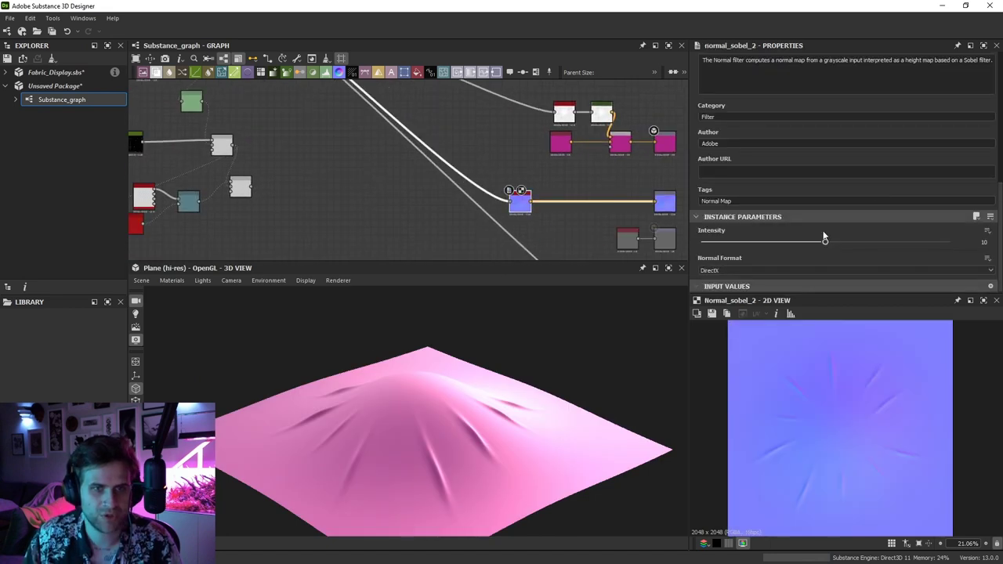
{"action": "left_click_drag", "start_coordinate": [826, 242], "coordinate": [835, 243]}
{"action": "type", "text": "20"}
{"action": "key", "text": "Return"}
{"action": "left_click_drag", "start_coordinate": [540, 407], "coordinate": [531, 385]}
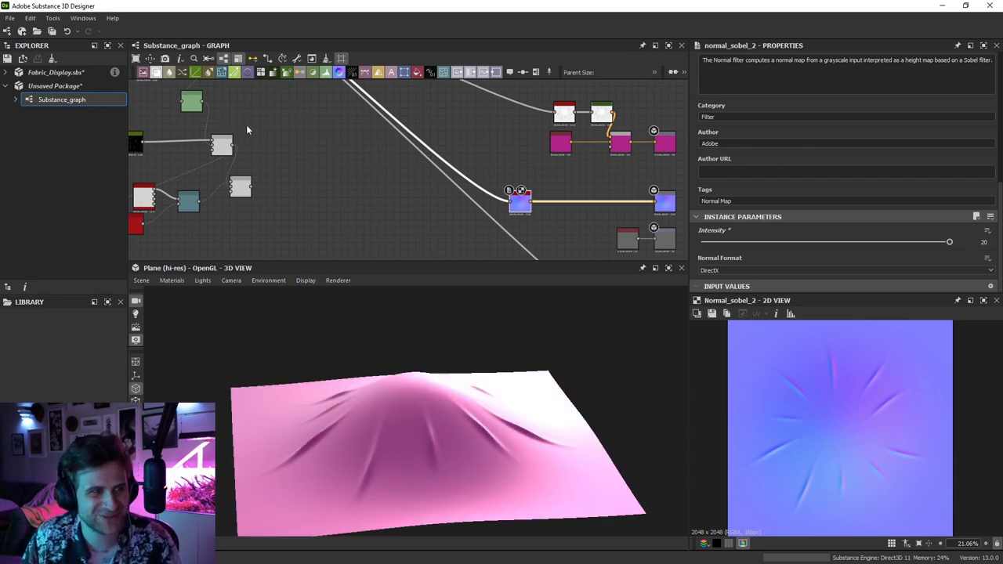
Increase the Splatter Circular's Pattern Amount to 21 and set its Luminance Random to 0.88
{"action": "middle_click_drag", "start_coordinate": [246, 130], "coordinate": [432, 203]}
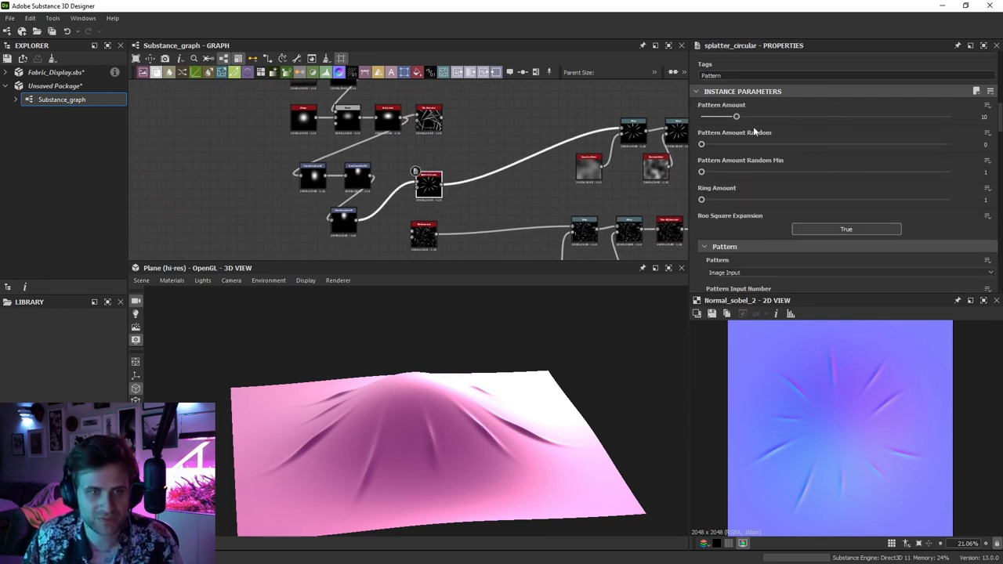
{"action": "mouse_move", "coordinate": [740, 117]}
{"action": "left_mouse_down"}
{"action": "mouse_move", "coordinate": [799, 115]}
{"action": "mouse_move", "coordinate": [781, 118]}
{"action": "left_mouse_up"}
{"action": "scroll", "coordinate": [868, 155], "scroll_direction": "down", "scroll_amount": 10}
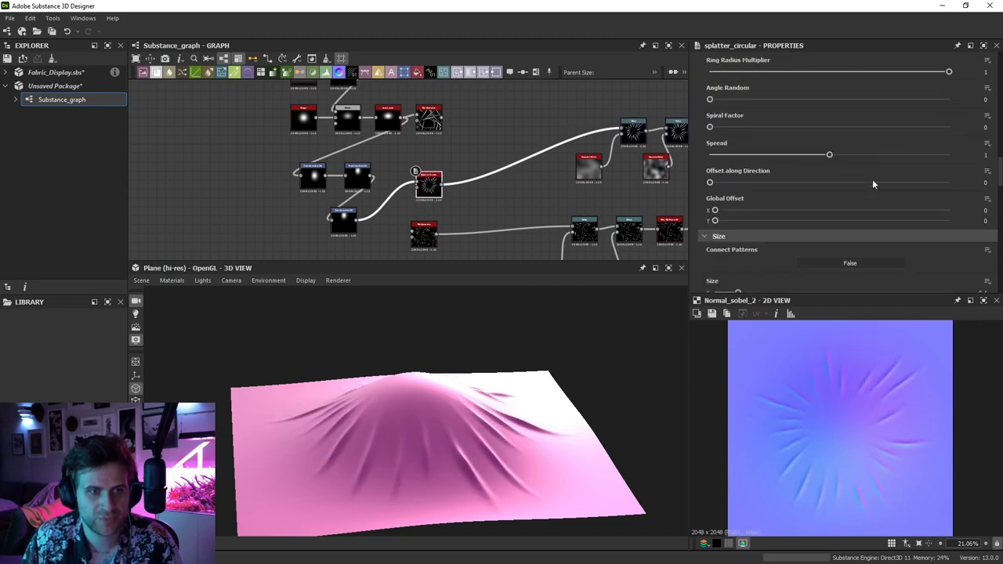
{"action": "scroll", "coordinate": [791, 200], "scroll_direction": "down", "scroll_amount": 8}
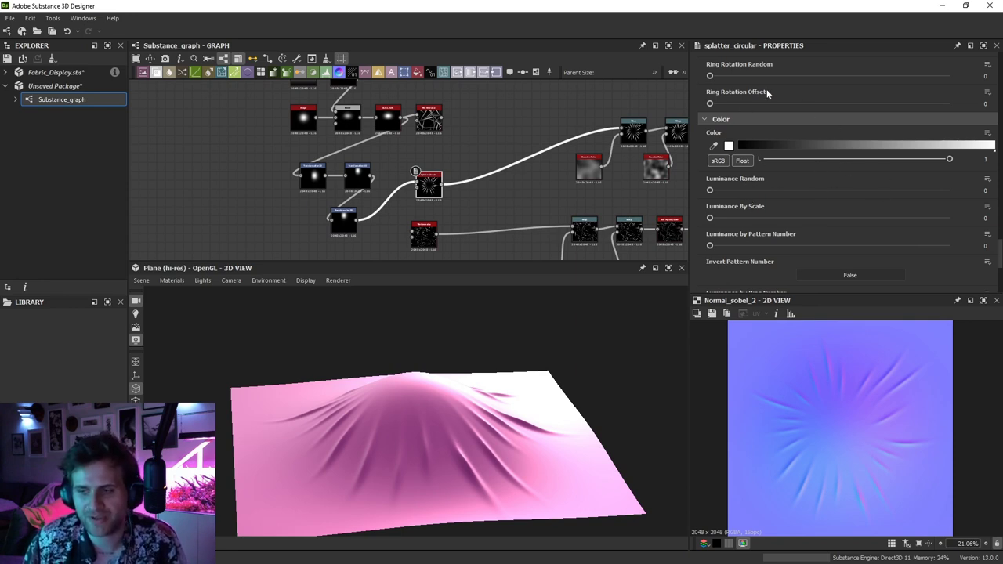
{"action": "left_click_drag", "start_coordinate": [710, 191], "coordinate": [921, 191]}
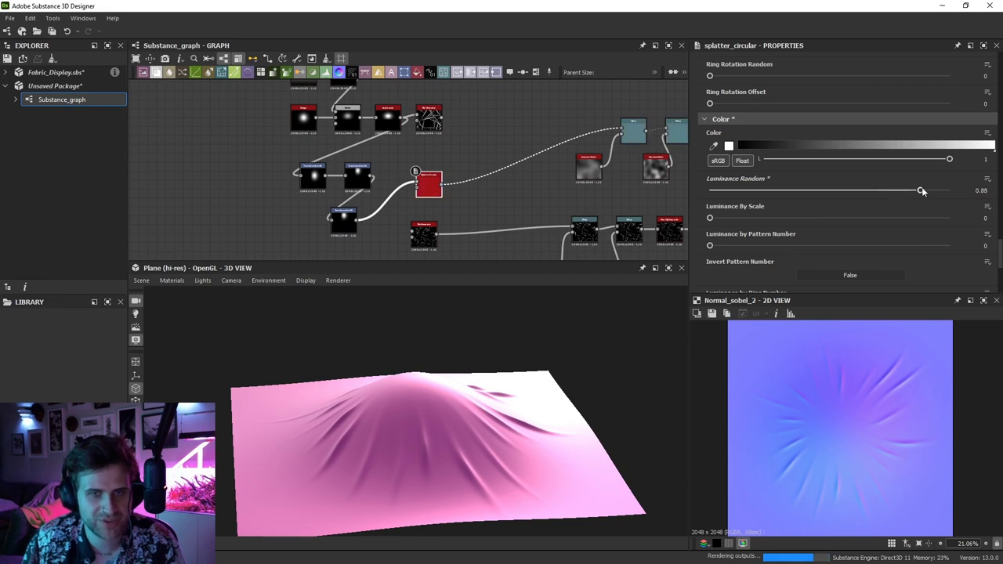
{"action": "left_click_drag", "start_coordinate": [480, 403], "coordinate": [521, 391]}
Raise the Splatter Circular's Random Mask to a little under halfway to remove some of the radial creases
{"action": "scroll", "coordinate": [780, 240], "scroll_direction": "down", "scroll_amount": 5}
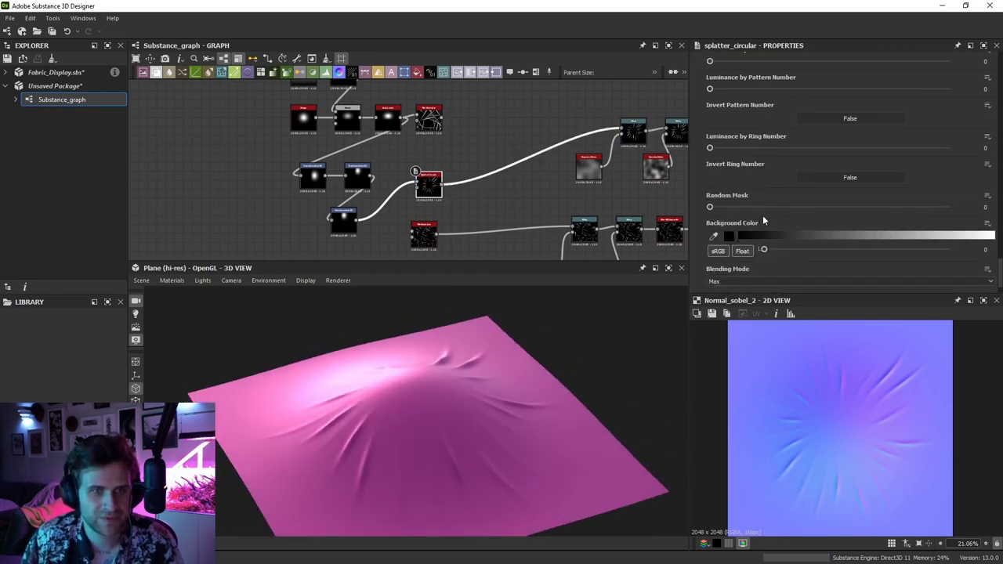
{"action": "left_click_drag", "start_coordinate": [766, 208], "coordinate": [817, 208]}
{"action": "left_click_drag", "start_coordinate": [488, 410], "coordinate": [415, 375]}
Increase the Splatter Circular's Pattern Amount to 45 for denser radial creases
{"action": "scroll", "coordinate": [832, 100], "scroll_direction": "up", "scroll_amount": 5}
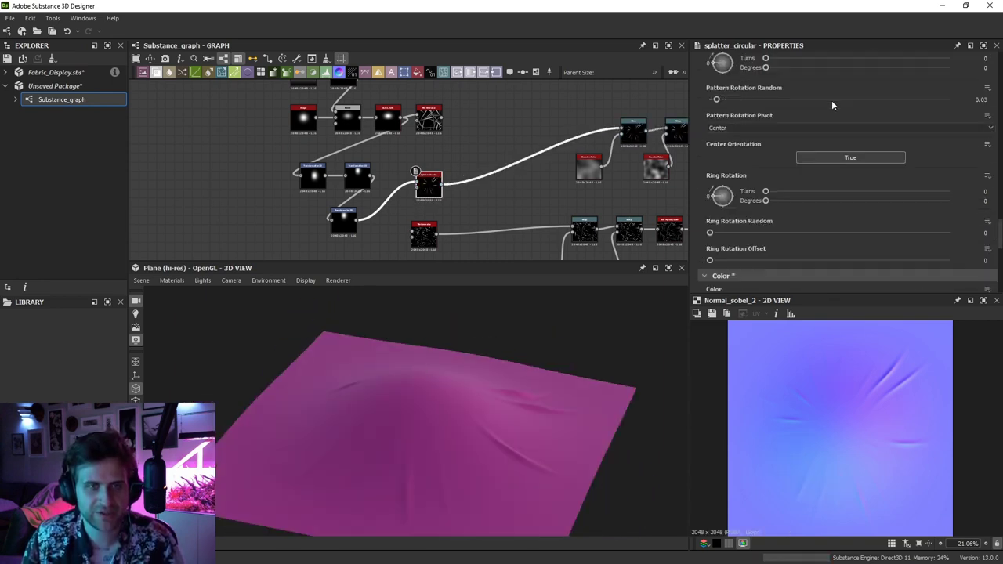
{"action": "scroll", "coordinate": [832, 101], "scroll_direction": "up", "scroll_amount": 10}
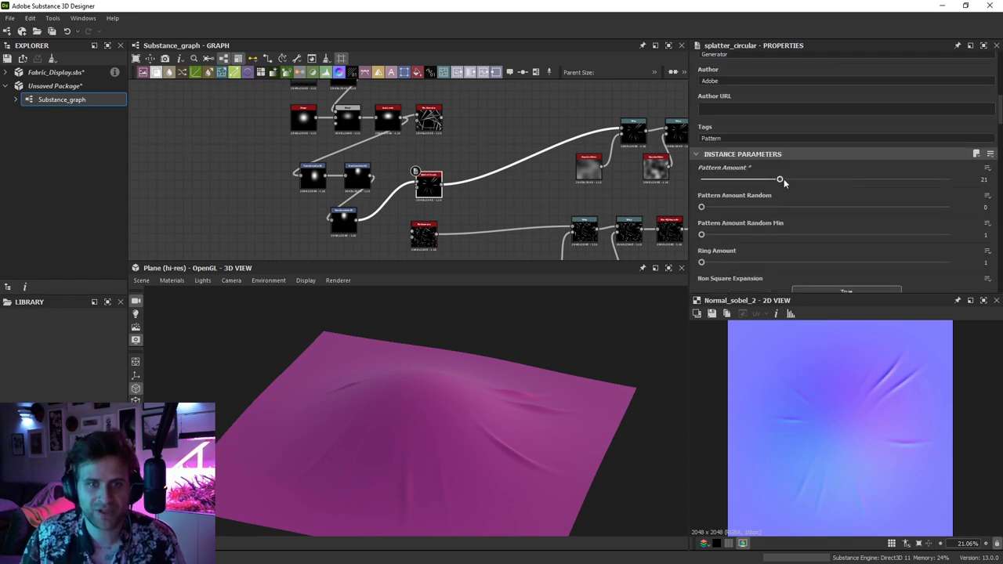
{"action": "left_click_drag", "start_coordinate": [781, 179], "coordinate": [873, 179]}
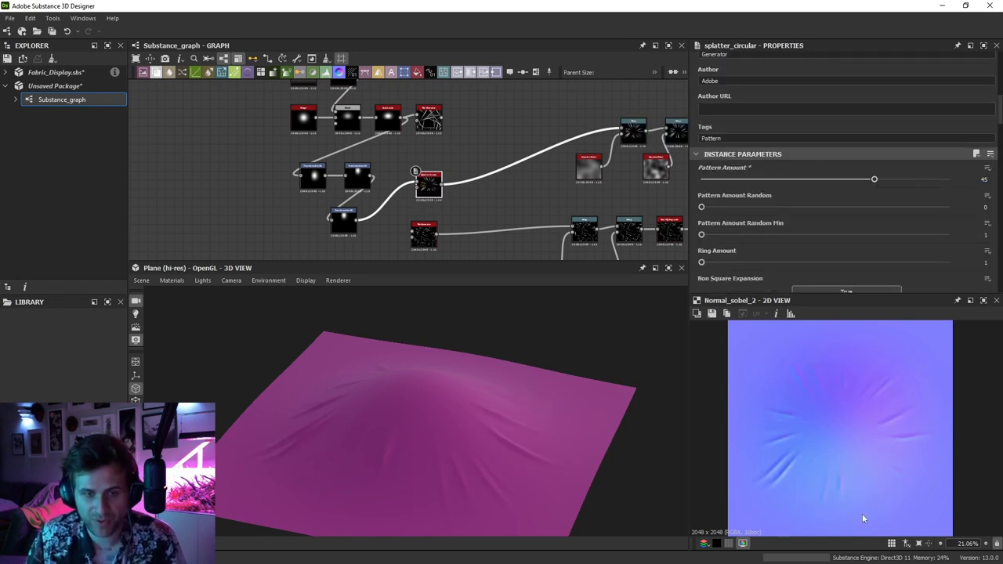
{"action": "scroll", "coordinate": [890, 207], "scroll_direction": "down", "scroll_amount": 15}
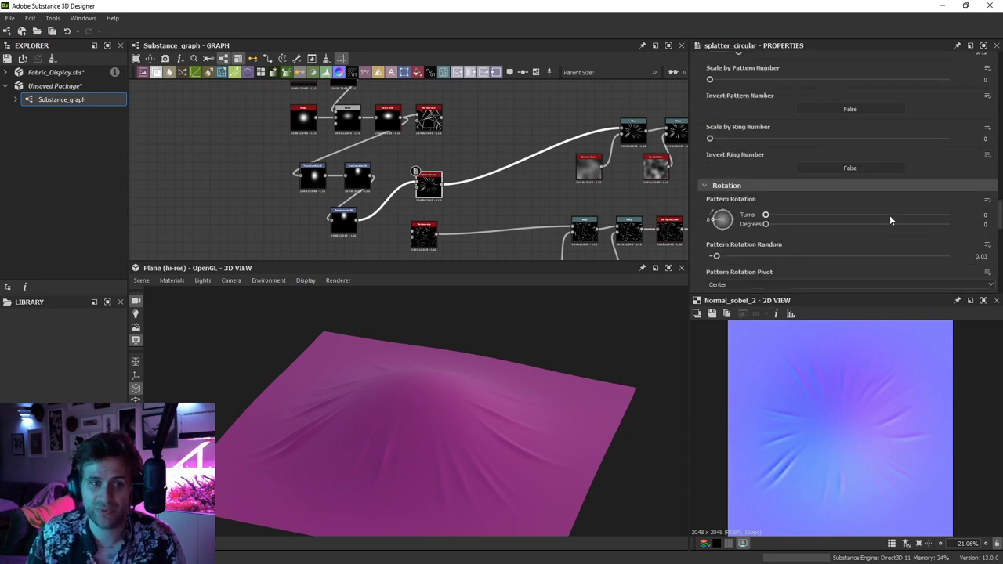
Raise the Splatter Circular's Random Mask to thin out the radial creases and set its Pattern Amount to 90
{"action": "scroll", "coordinate": [875, 235], "scroll_direction": "down", "scroll_amount": 15}
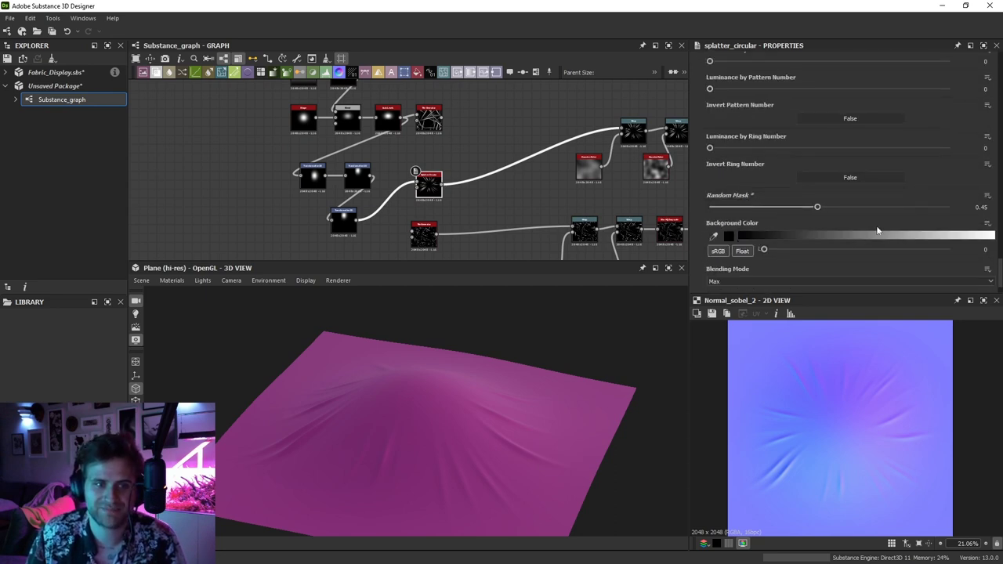
{"action": "left_click_drag", "start_coordinate": [818, 168], "coordinate": [900, 169]}
{"action": "scroll", "coordinate": [863, 130], "scroll_direction": "up", "scroll_amount": 15}
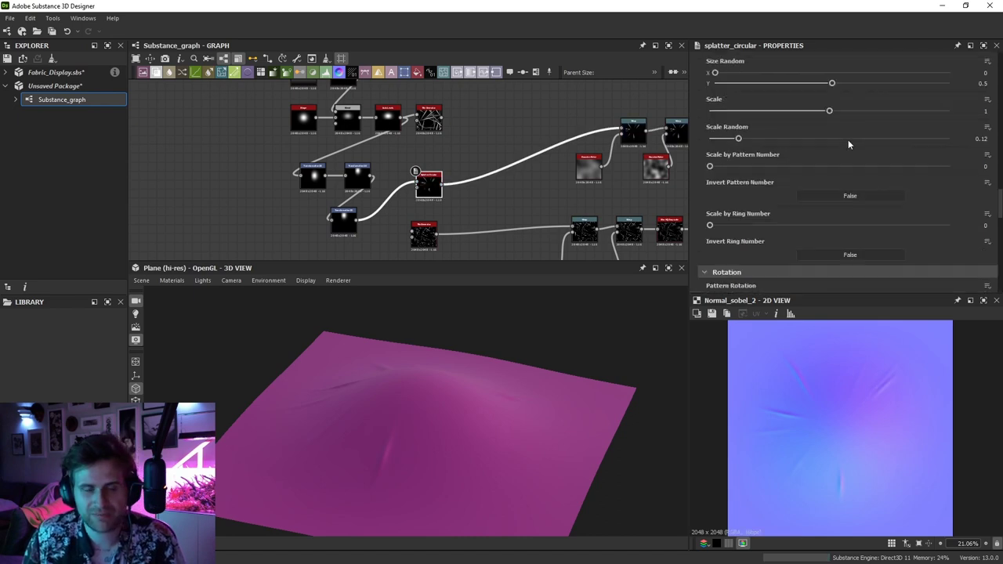
{"action": "scroll", "coordinate": [844, 145], "scroll_direction": "up", "scroll_amount": 10}
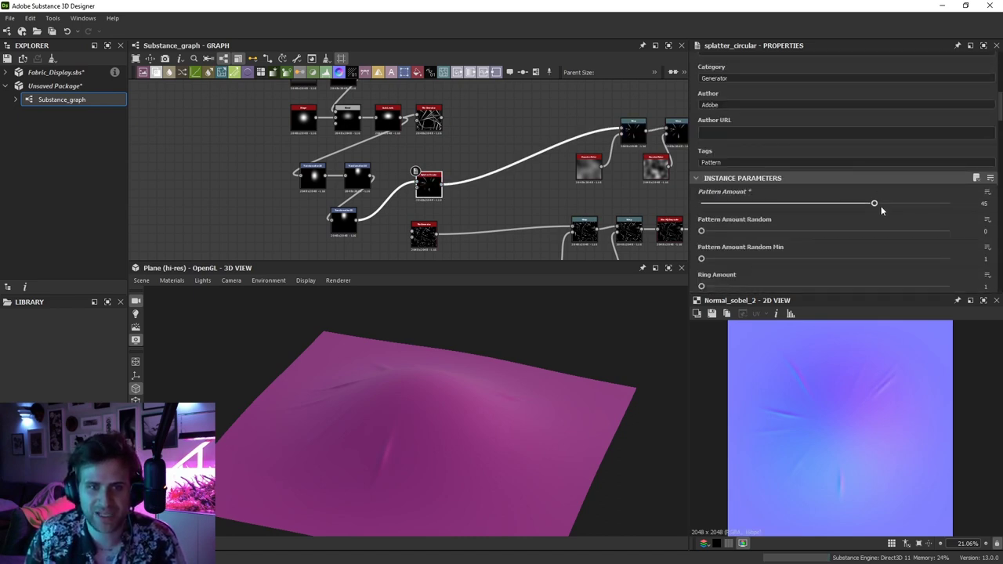
{"action": "type", "text": "90"}
{"action": "key", "text": "Return"}
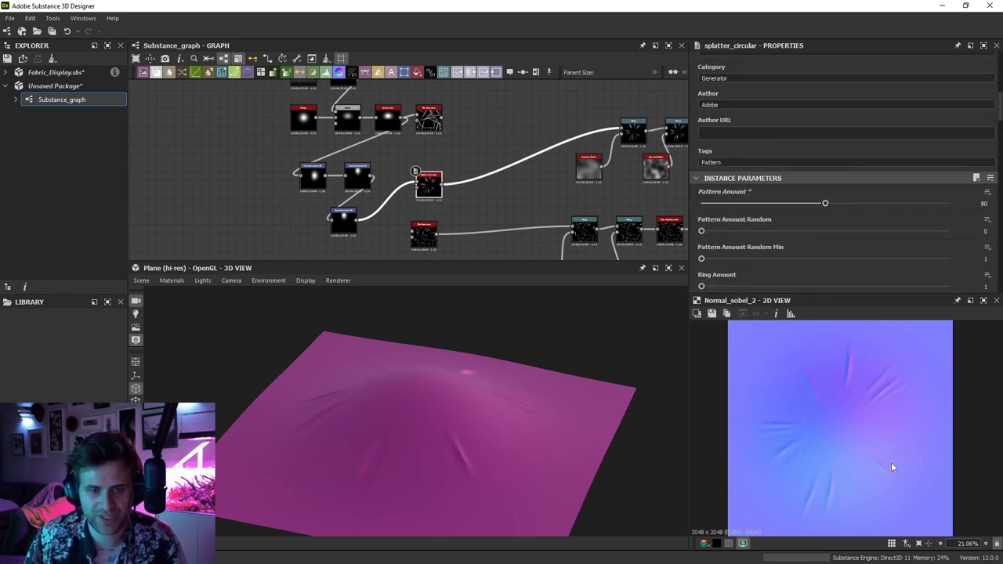
Set the Splatter Circular's Ring Amount to 2 and check the added folds on the plane
{"action": "scroll", "coordinate": [891, 462], "scroll_direction": "up", "scroll_amount": 1}
{"action": "left_click_drag", "start_coordinate": [471, 415], "coordinate": [678, 330]}
{"action": "left_click", "coordinate": [727, 286]}
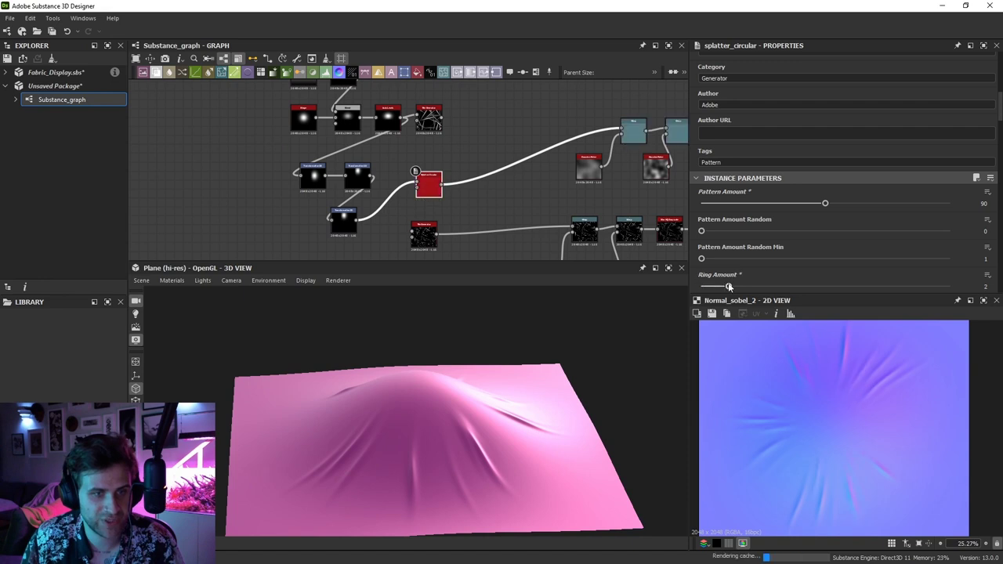
{"action": "left_click_drag", "start_coordinate": [430, 449], "coordinate": [404, 439]}
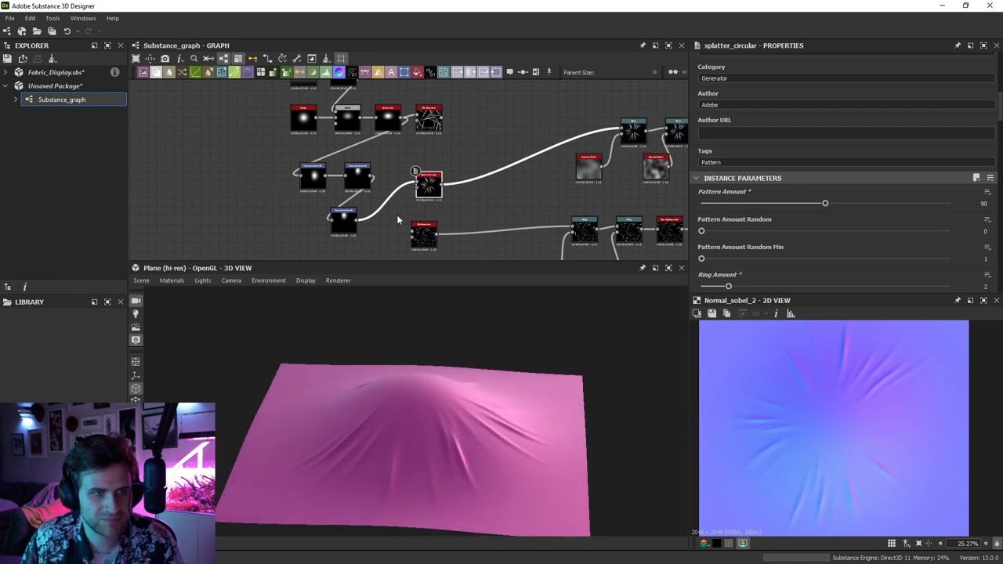
Set the Splatter Circular's Scale by Ring Number to 0.68 and Invert Ring Number to True
{"action": "double_click", "coordinate": [429, 188]}
{"action": "scroll", "coordinate": [860, 227], "scroll_direction": "down", "scroll_amount": 10}
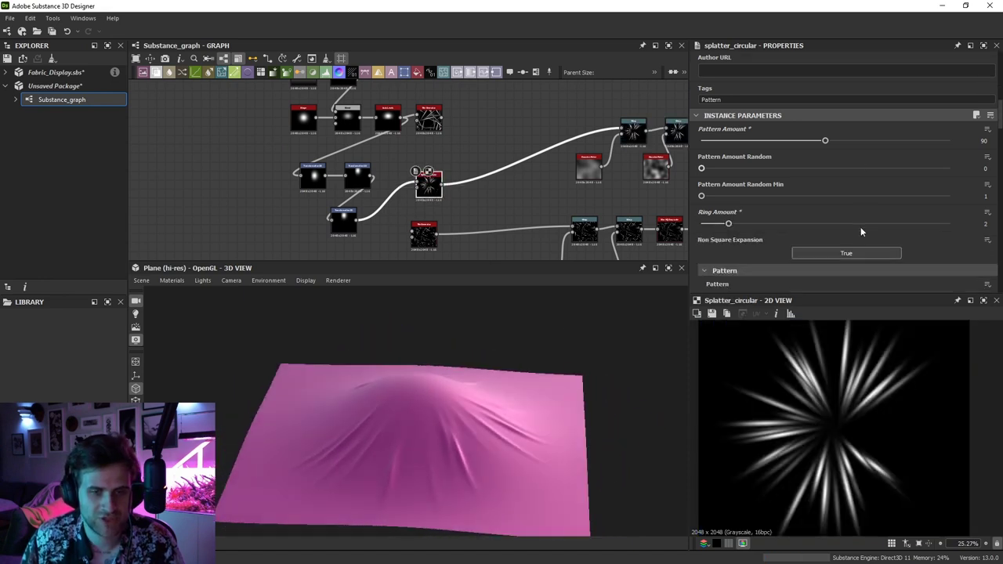
{"action": "scroll", "coordinate": [812, 429], "scroll_direction": "up", "scroll_amount": 1}
{"action": "scroll", "coordinate": [865, 182], "scroll_direction": "down", "scroll_amount": 6}
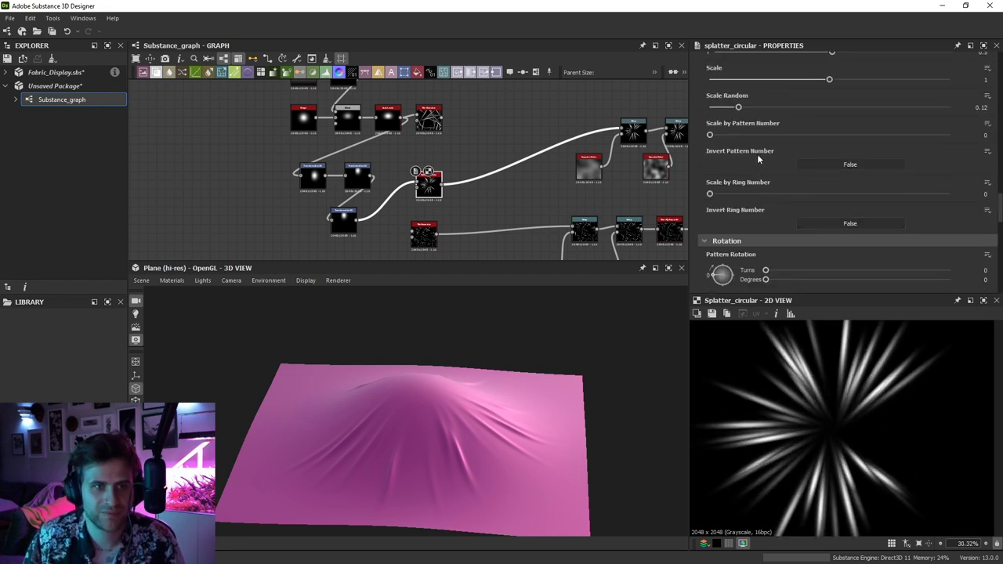
{"action": "scroll", "coordinate": [751, 149], "scroll_direction": "up", "scroll_amount": 2}
{"action": "scroll", "coordinate": [752, 192], "scroll_direction": "down", "scroll_amount": 1}
{"action": "scroll", "coordinate": [766, 179], "scroll_direction": "up", "scroll_amount": 2}
{"action": "scroll", "coordinate": [769, 176], "scroll_direction": "down", "scroll_amount": 3}
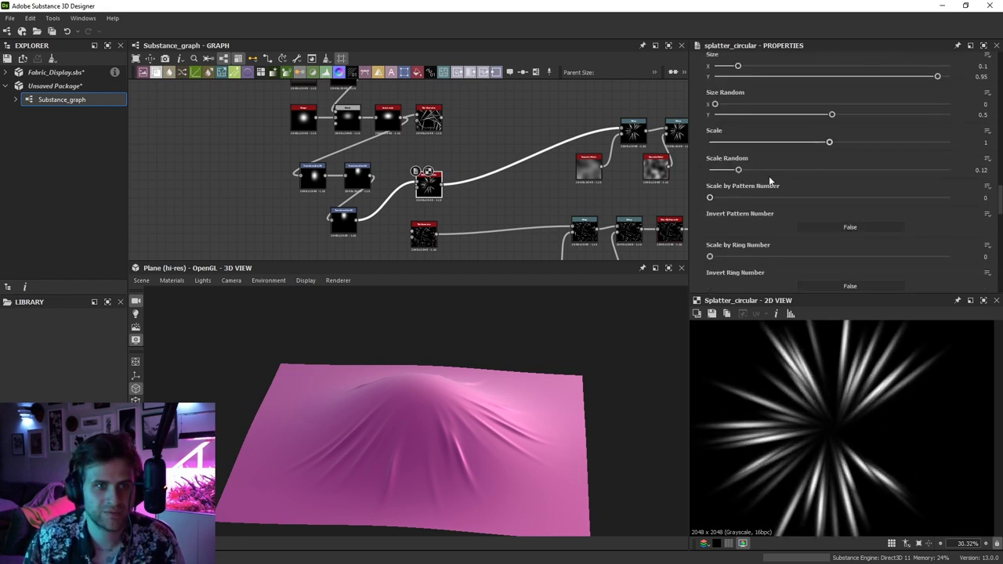
{"action": "left_click_drag", "start_coordinate": [731, 194], "coordinate": [894, 196]}
{"action": "left_click", "coordinate": [842, 225]}
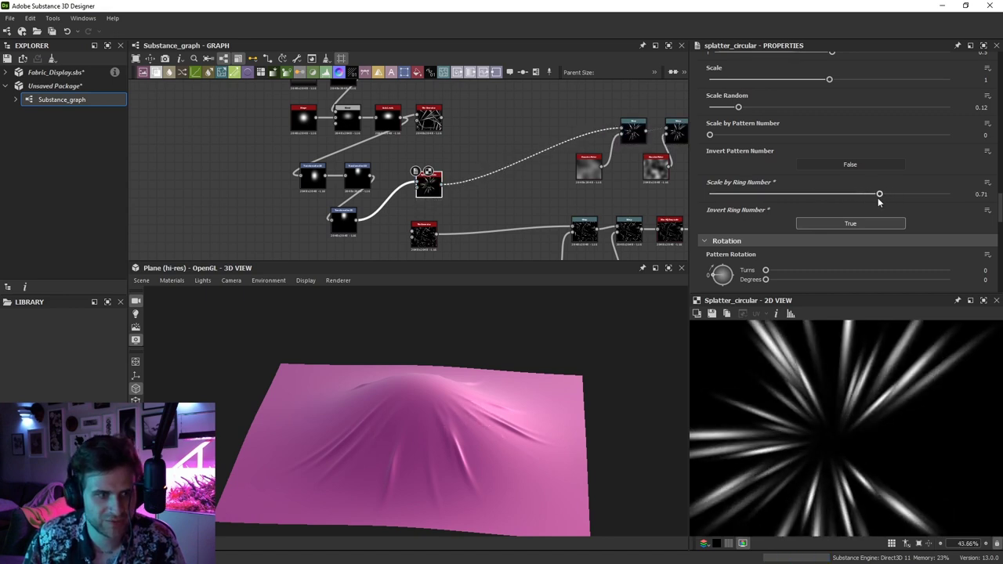
{"action": "scroll", "coordinate": [466, 398], "scroll_direction": "up", "scroll_amount": 6}
{"action": "left_click_drag", "start_coordinate": [465, 408], "coordinate": [469, 357]}
{"action": "scroll", "coordinate": [392, 377], "scroll_direction": "down", "scroll_amount": 4}
{"action": "mouse_move", "coordinate": [428, 185]}
{"action": "left_mouse_down"}
{"action": "mouse_move", "coordinate": [428, 195]}
{"action": "mouse_move", "coordinate": [428, 168]}
{"action": "left_mouse_up"}
{"action": "left_click", "coordinate": [453, 194]}
{"action": "middle_click_drag", "start_coordinate": [453, 200], "coordinate": [475, 160]}
{"action": "key", "text": "ctrl+v"}
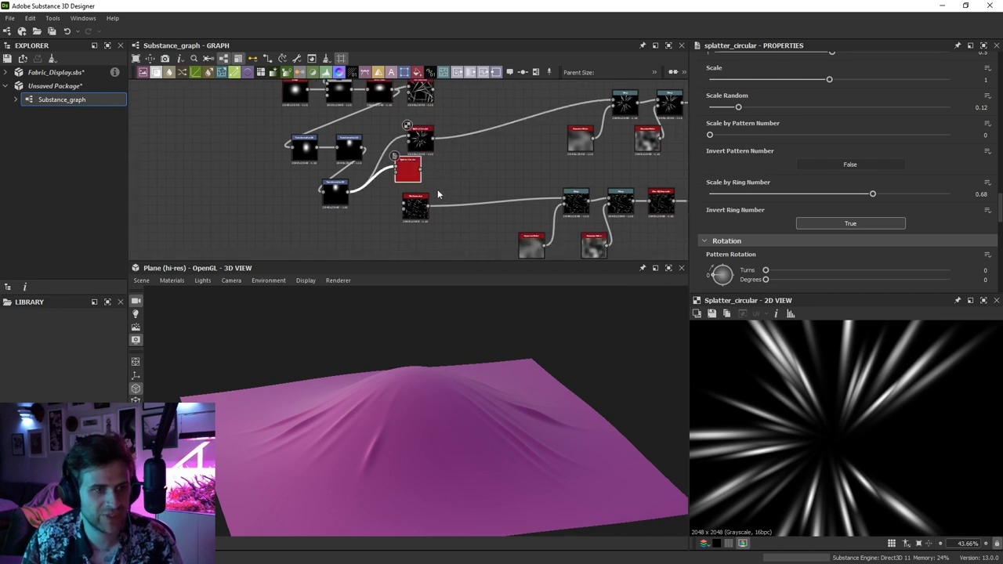
{"action": "scroll", "coordinate": [438, 187], "scroll_direction": "down", "scroll_amount": 1}
{"action": "left_click_drag", "start_coordinate": [422, 181], "coordinate": [312, 222]}
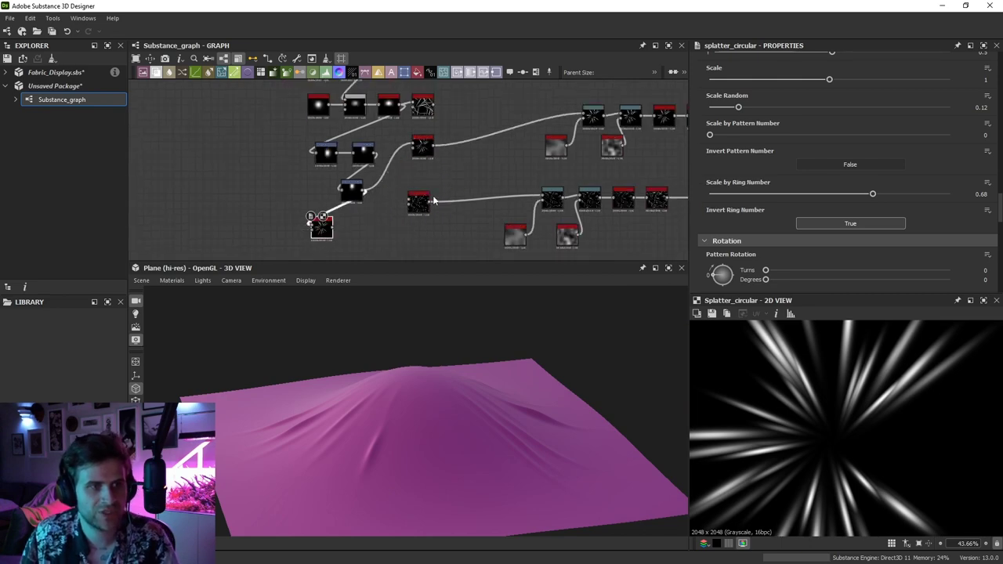
{"action": "key", "text": "Delete"}
Examine the outputs of the Blend and Levels nodes down the chain to see how the radial and tiled creases combine
{"action": "left_click", "coordinate": [421, 207]}
{"action": "middle_click_drag", "start_coordinate": [513, 200], "coordinate": [417, 200]}
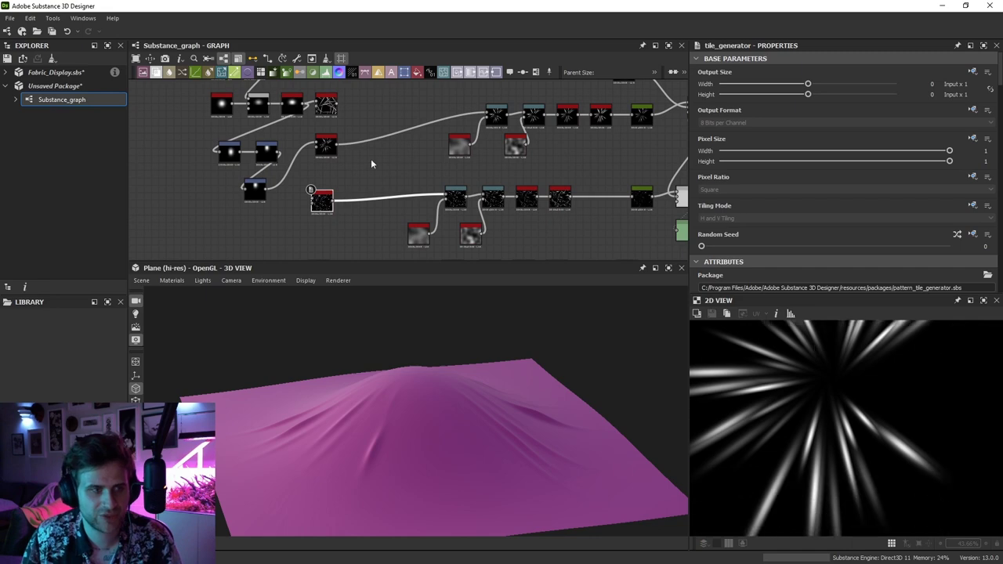
{"action": "scroll", "coordinate": [370, 159], "scroll_direction": "up", "scroll_amount": 1}
{"action": "left_click", "coordinate": [319, 157]}
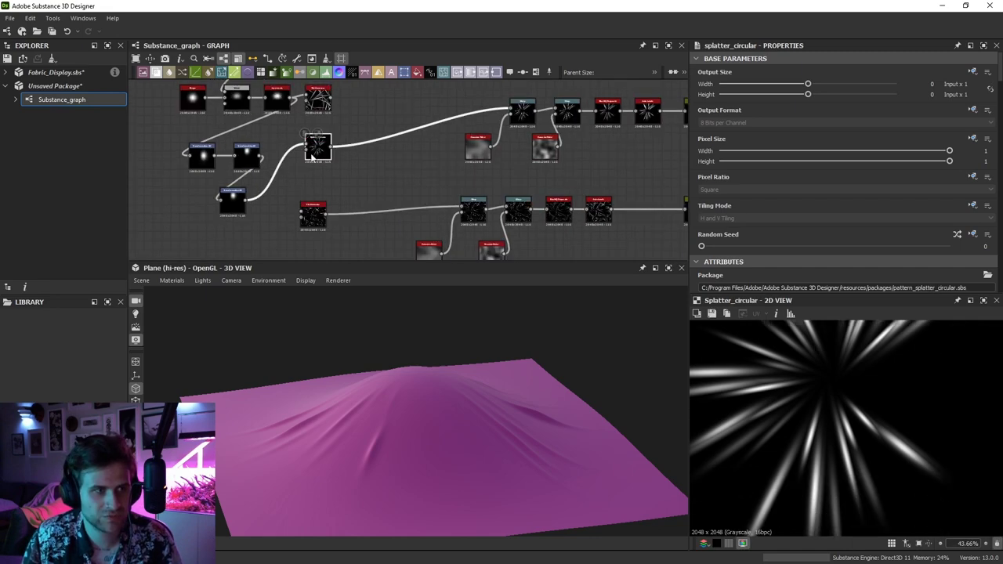
{"action": "scroll", "coordinate": [914, 421], "scroll_direction": "down", "scroll_amount": 2}
{"action": "middle_click_drag", "start_coordinate": [436, 181], "coordinate": [193, 189]}
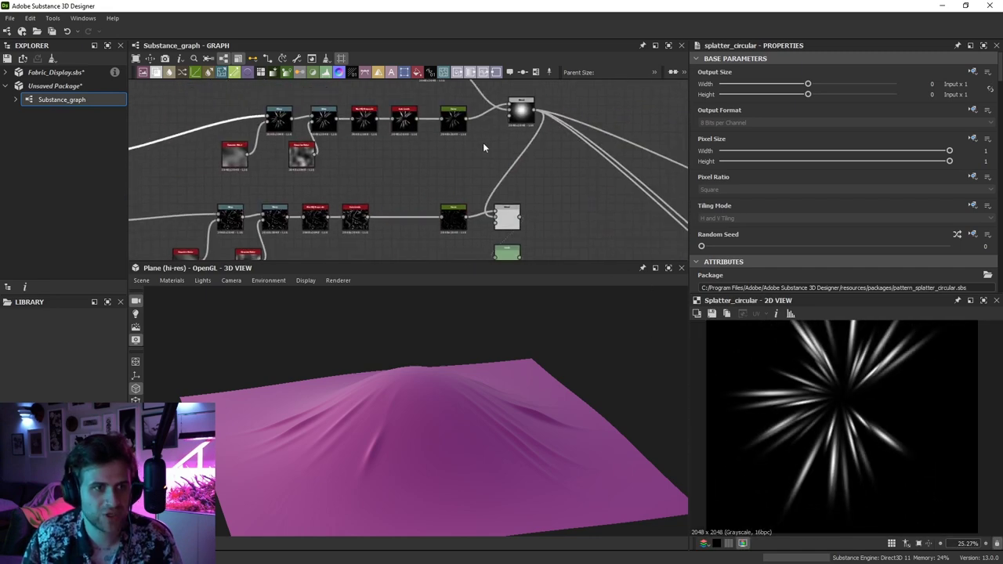
{"action": "left_click", "coordinate": [456, 234]}
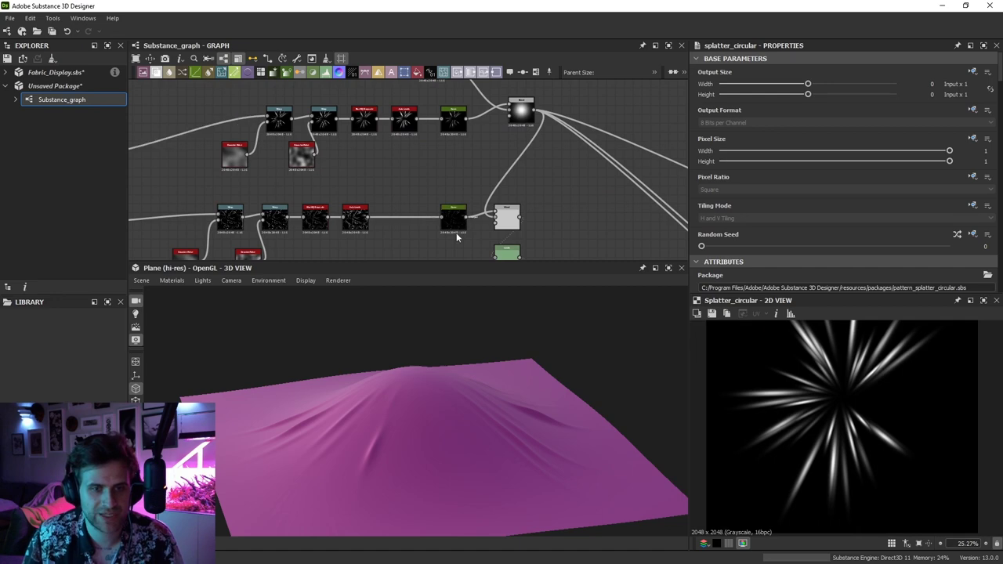
{"action": "scroll", "coordinate": [497, 145], "scroll_direction": "down", "scroll_amount": 1}
{"action": "scroll", "coordinate": [503, 203], "scroll_direction": "up", "scroll_amount": 1}
{"action": "double_click", "coordinate": [506, 209]}
{"action": "scroll", "coordinate": [539, 193], "scroll_direction": "down", "scroll_amount": 3}
{"action": "scroll", "coordinate": [512, 148], "scroll_direction": "up", "scroll_amount": 3}
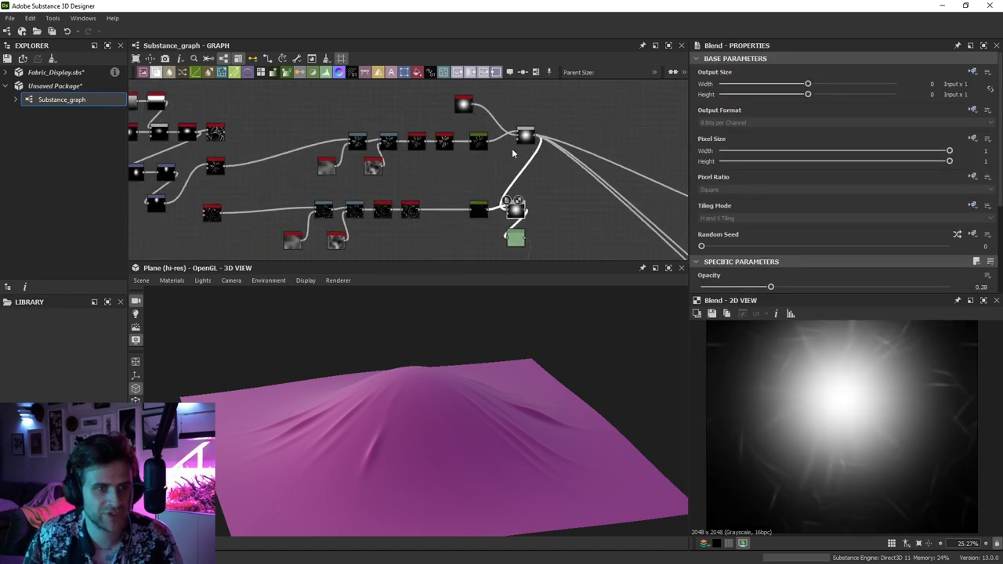
{"action": "scroll", "coordinate": [535, 206], "scroll_direction": "down", "scroll_amount": 1}
{"action": "middle_click_drag", "start_coordinate": [535, 205], "coordinate": [521, 139]}
{"action": "double_click", "coordinate": [505, 199]}
{"action": "double_click", "coordinate": [537, 245]}
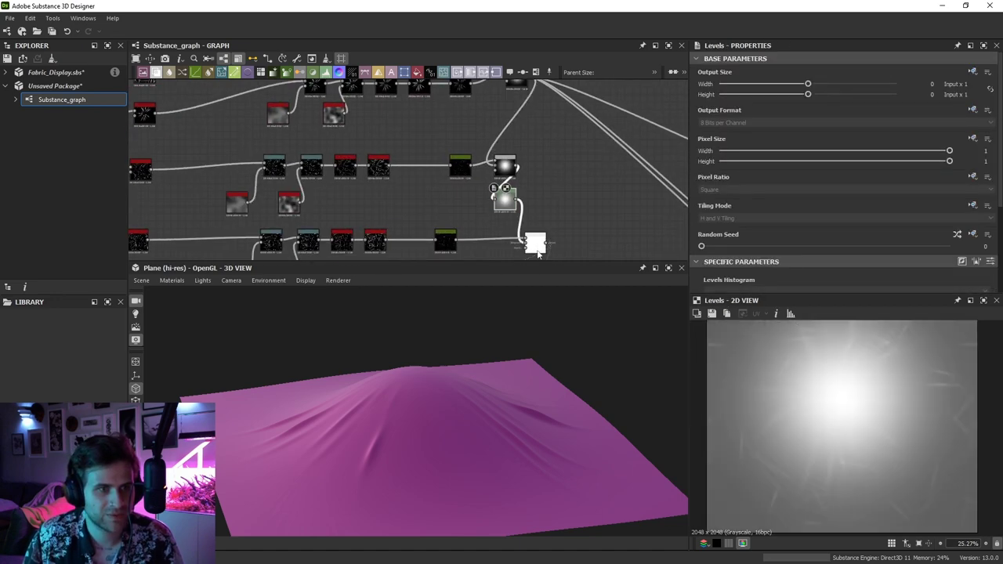
{"action": "middle_click_drag", "start_coordinate": [547, 209], "coordinate": [521, 153]}
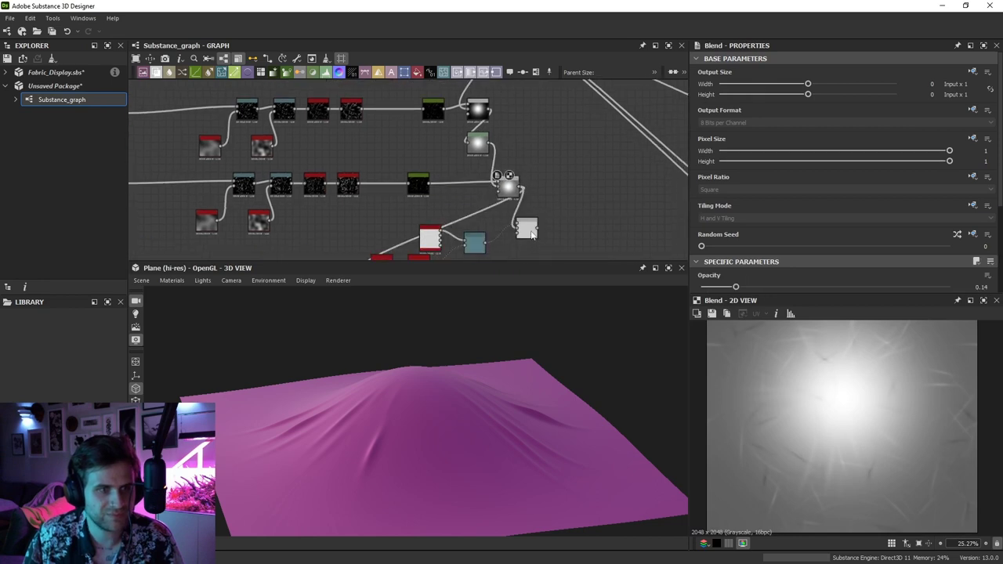
{"action": "double_click", "coordinate": [531, 229]}
{"action": "key", "text": "space"}
{"action": "key", "text": "Escape"}
{"action": "middle_click_drag", "start_coordinate": [488, 104], "coordinate": [520, 99]}
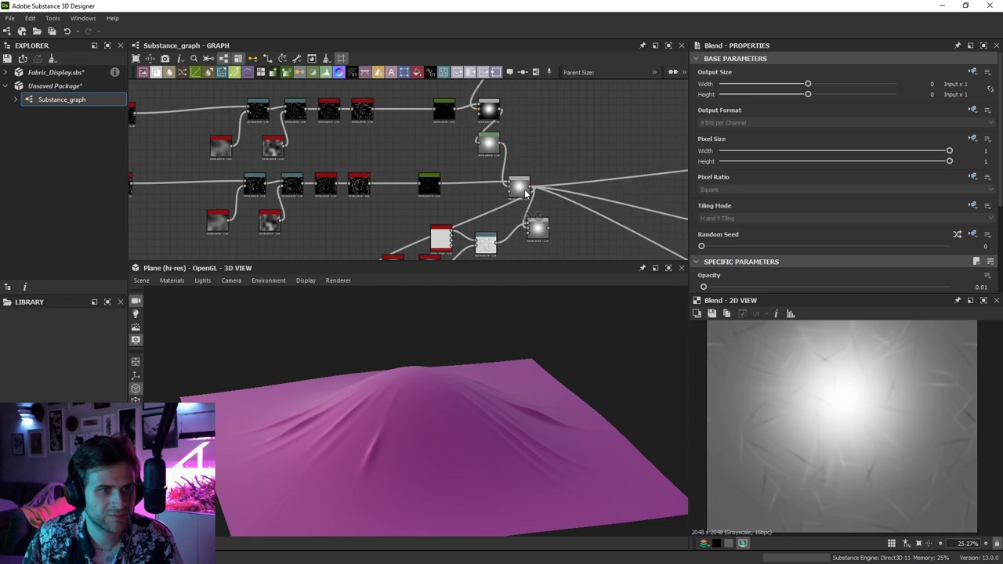
{"action": "scroll", "coordinate": [495, 166], "scroll_direction": "up", "scroll_amount": 1}
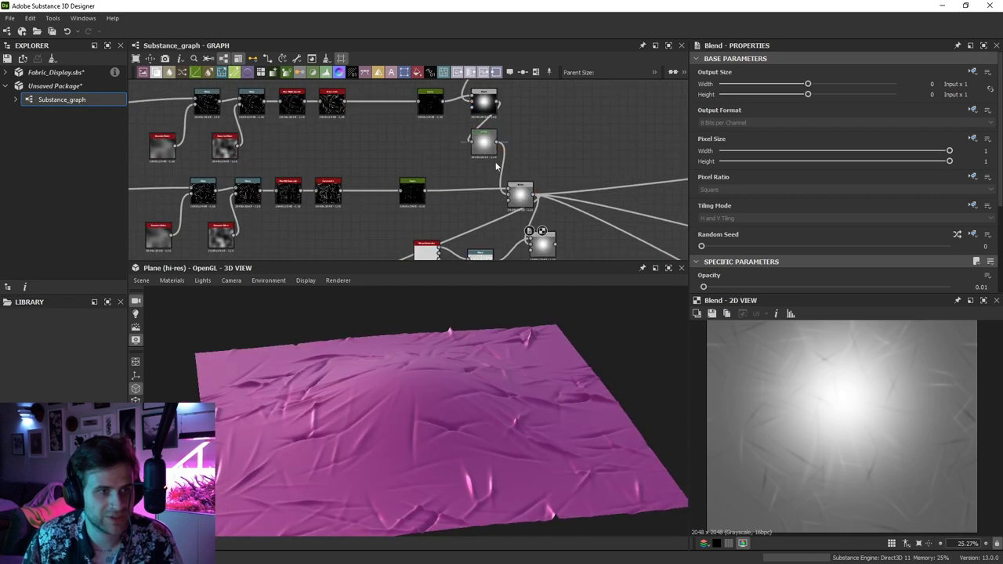
Lower the opacity of the Subtract Blend node after the Levels node to 0.04
{"action": "left_click", "coordinate": [519, 193]}
{"action": "scroll", "coordinate": [717, 156], "scroll_direction": "down", "scroll_amount": 3}
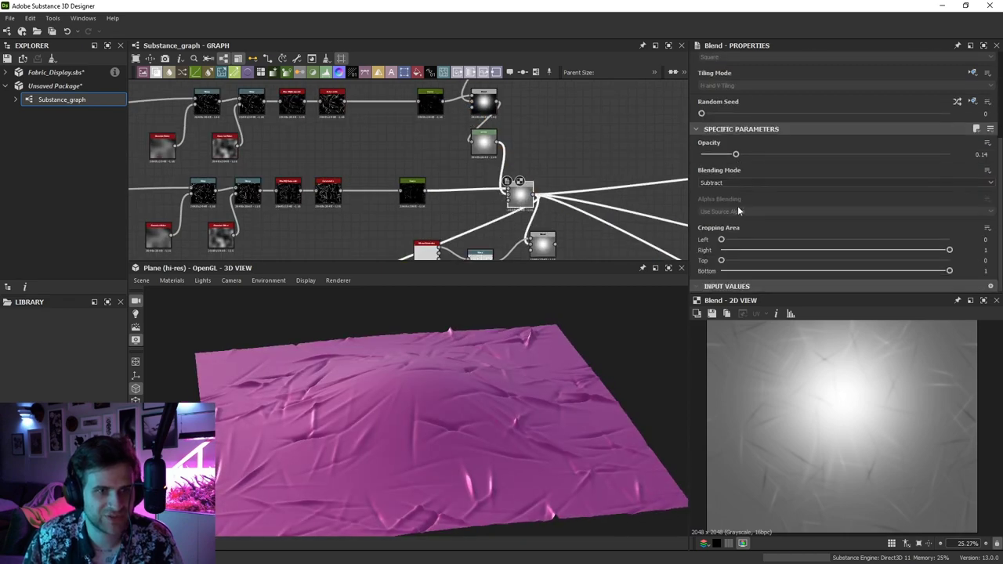
{"action": "left_click", "coordinate": [711, 155]}
Lower the opacity of the Screen Blend node before the Levels node to about 0.04 and check the plane
{"action": "middle_click_drag", "start_coordinate": [529, 146], "coordinate": [539, 173]}
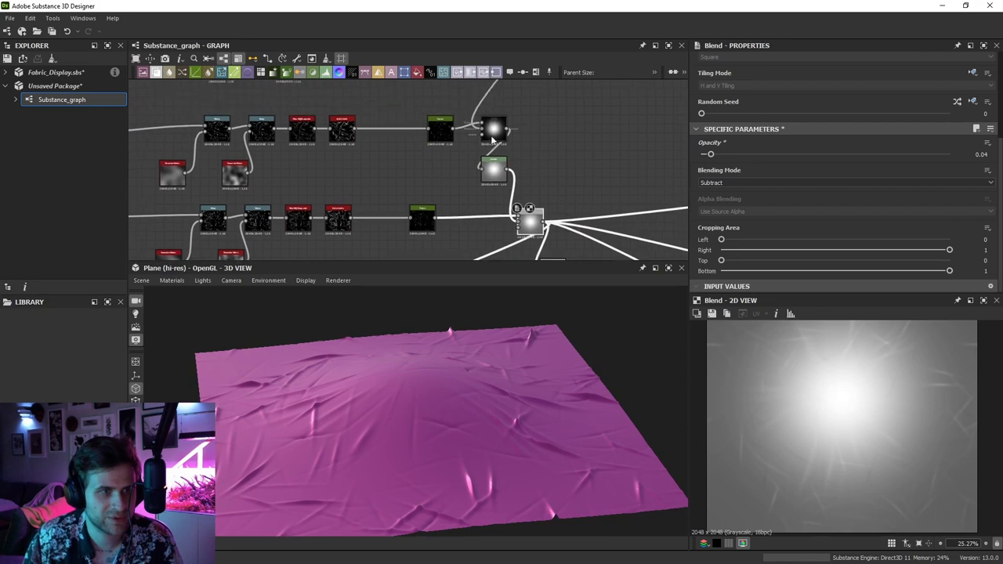
{"action": "left_click", "coordinate": [492, 139]}
{"action": "middle_click_drag", "start_coordinate": [536, 139], "coordinate": [587, 161]}
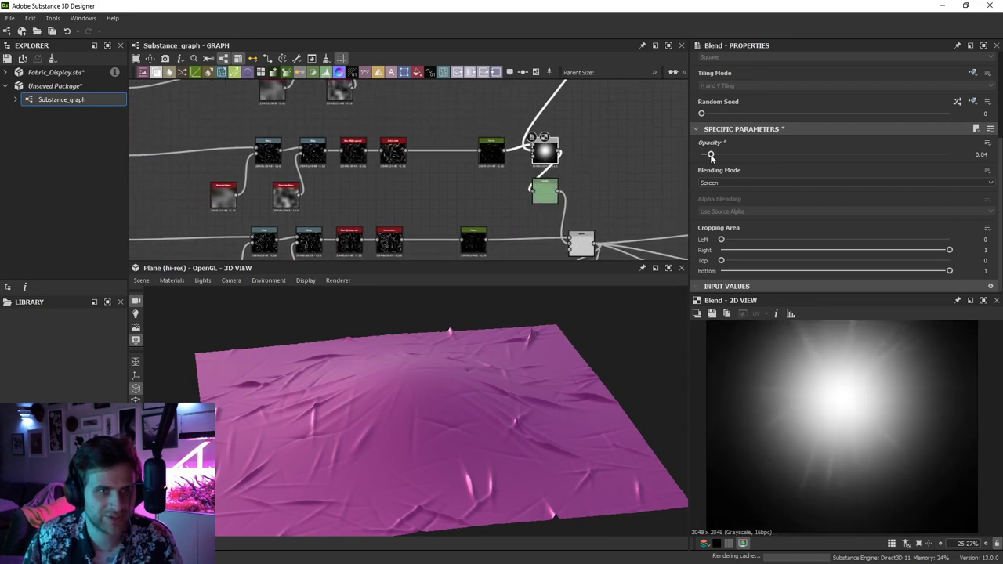
{"action": "left_click_drag", "start_coordinate": [710, 154], "coordinate": [712, 153]}
{"action": "middle_click_drag", "start_coordinate": [571, 166], "coordinate": [568, 201]}
{"action": "left_click_drag", "start_coordinate": [478, 439], "coordinate": [467, 404]}
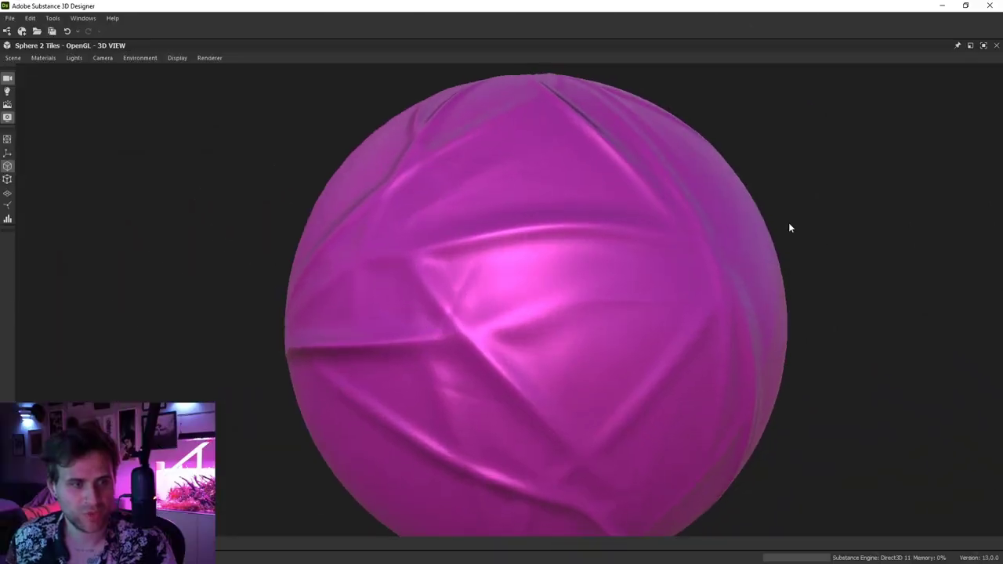
Examine the fabric folds and their highlights on the sphere in the enlarged 3D view
{"action": "left_click_drag", "start_coordinate": [789, 222], "coordinate": [728, 223]}
{"action": "middle_click_drag", "start_coordinate": [728, 223], "coordinate": [728, 220]}
{"action": "scroll", "coordinate": [727, 220], "scroll_direction": "down", "scroll_amount": 1}
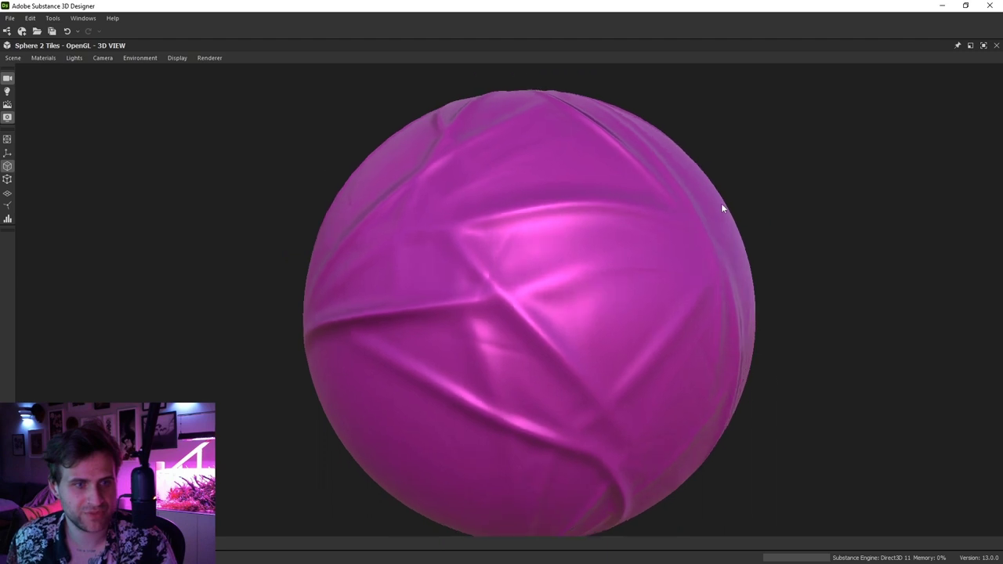
{"action": "left_click_drag", "start_coordinate": [722, 207], "coordinate": [717, 203]}
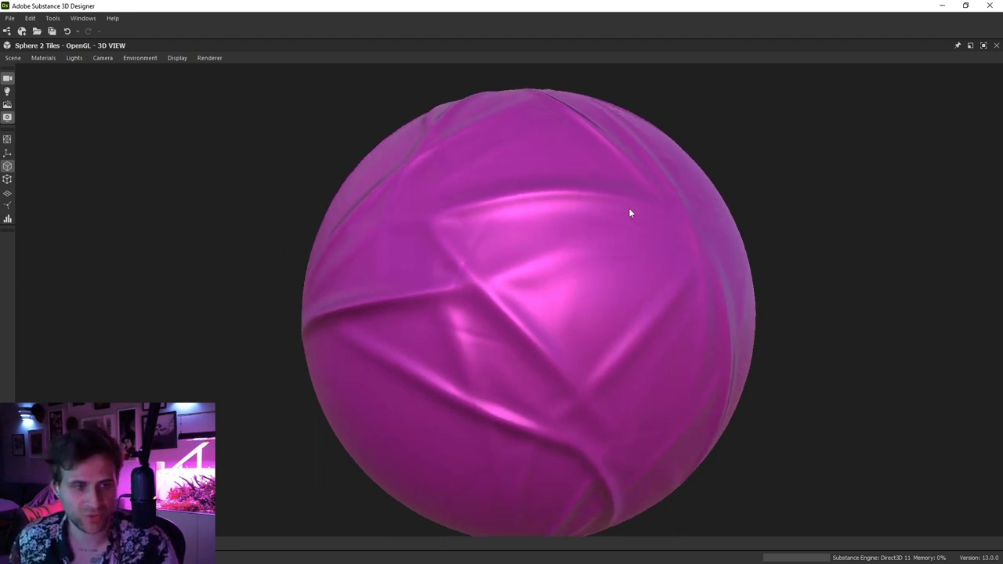
{"action": "left_click_drag", "start_coordinate": [629, 209], "coordinate": [628, 205]}
{"action": "middle_click_drag", "start_coordinate": [629, 205], "coordinate": [621, 206]}
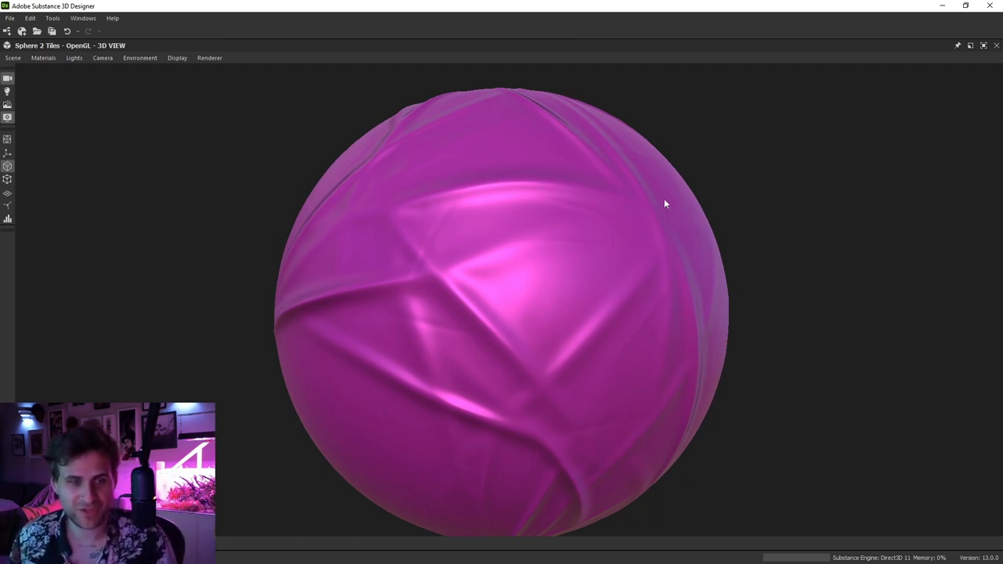
{"action": "scroll", "coordinate": [587, 232], "scroll_direction": "down", "scroll_amount": 3}
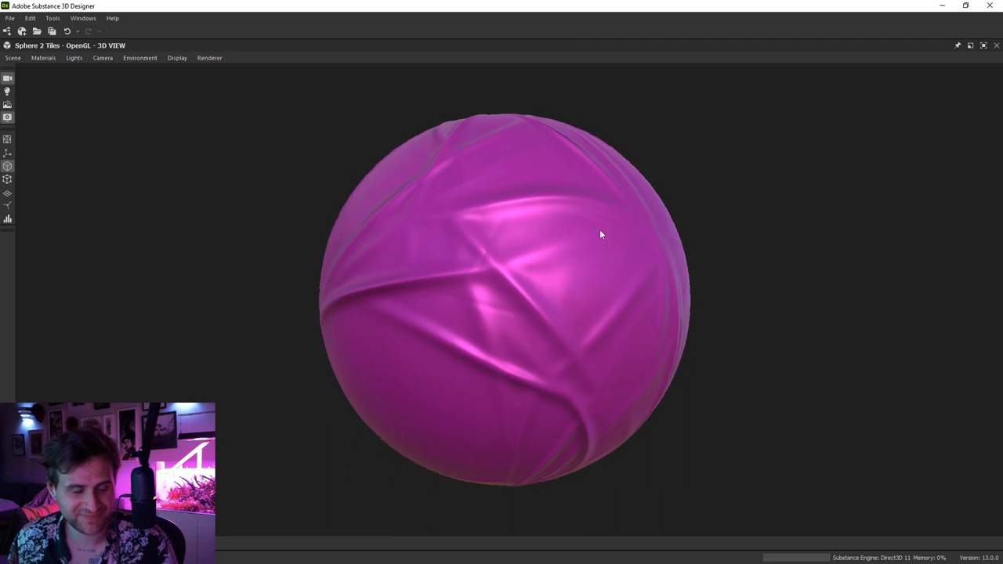
{"action": "middle_click_drag", "start_coordinate": [600, 233], "coordinate": [602, 233]}
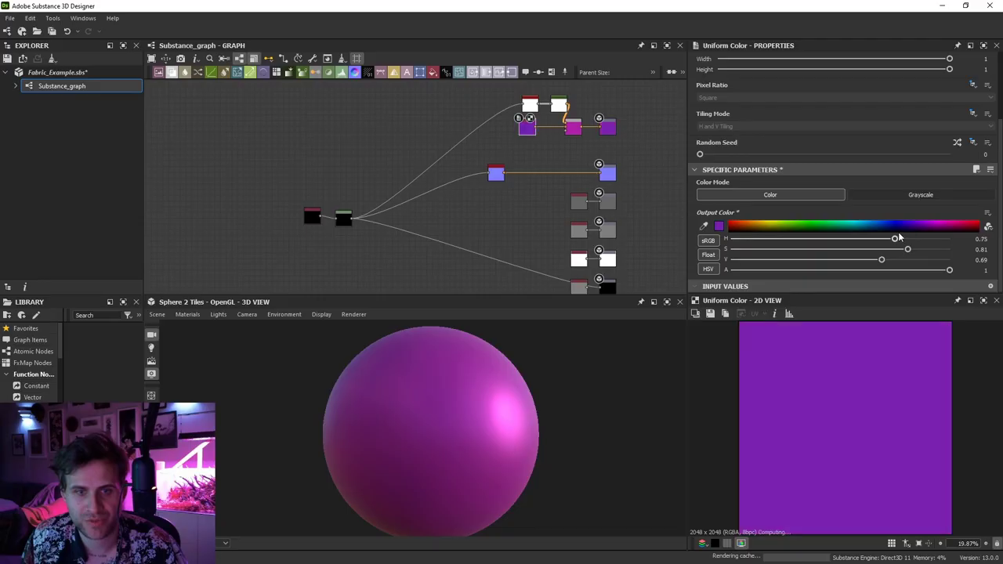
Change the Uniform Color node's hue to 0.52 for a teal base colour
{"action": "left_click_drag", "start_coordinate": [898, 232], "coordinate": [920, 233]}
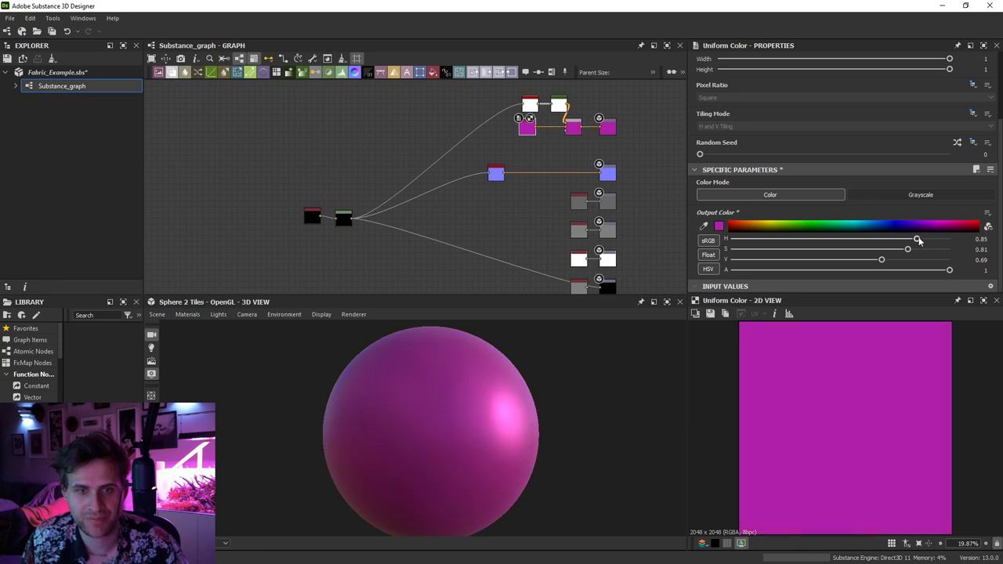
{"action": "left_click_drag", "start_coordinate": [901, 241], "coordinate": [844, 241]}
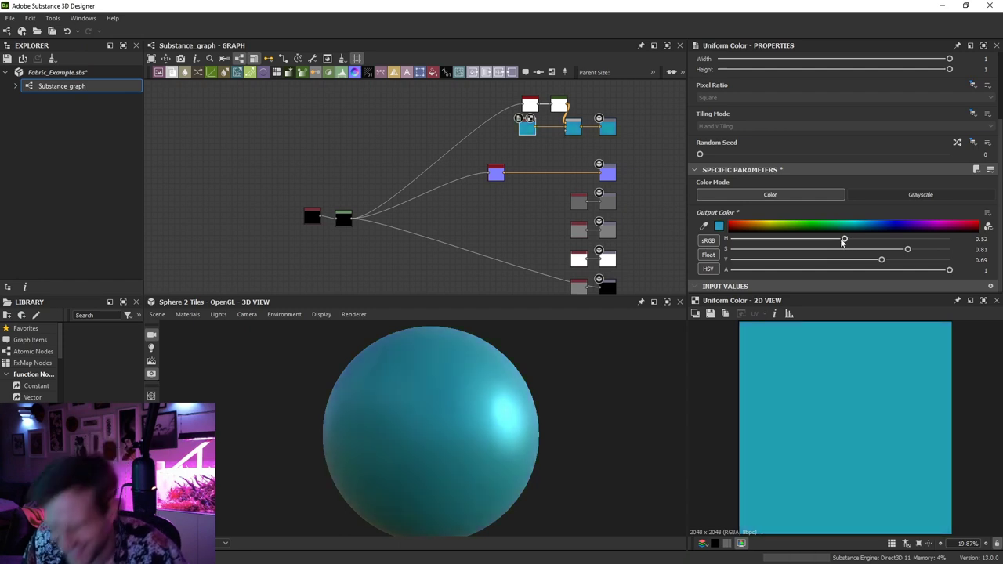